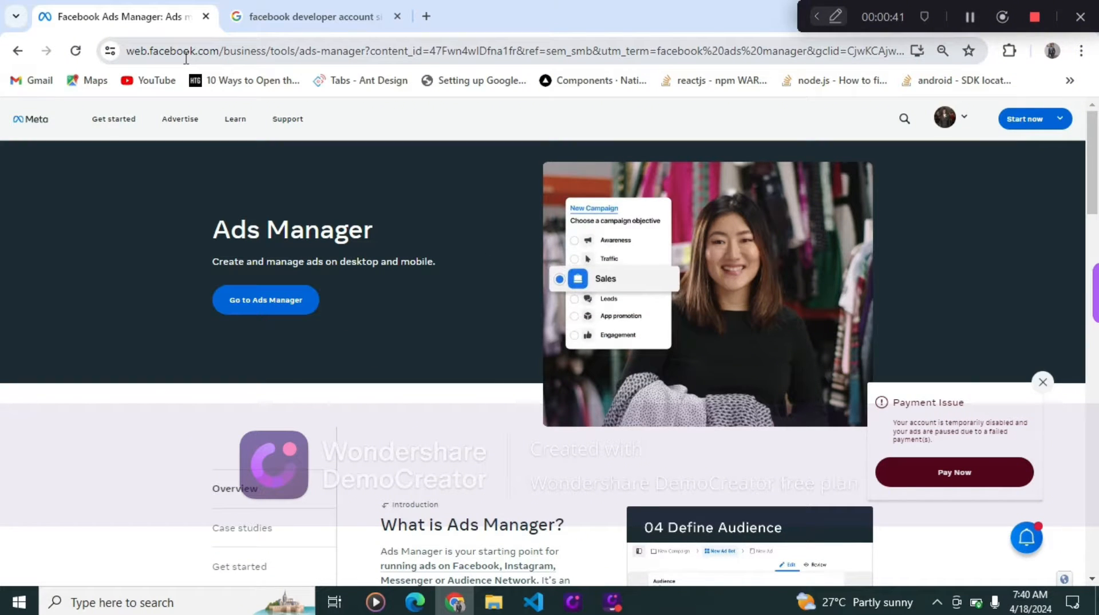
pyautogui.click(315, 16)
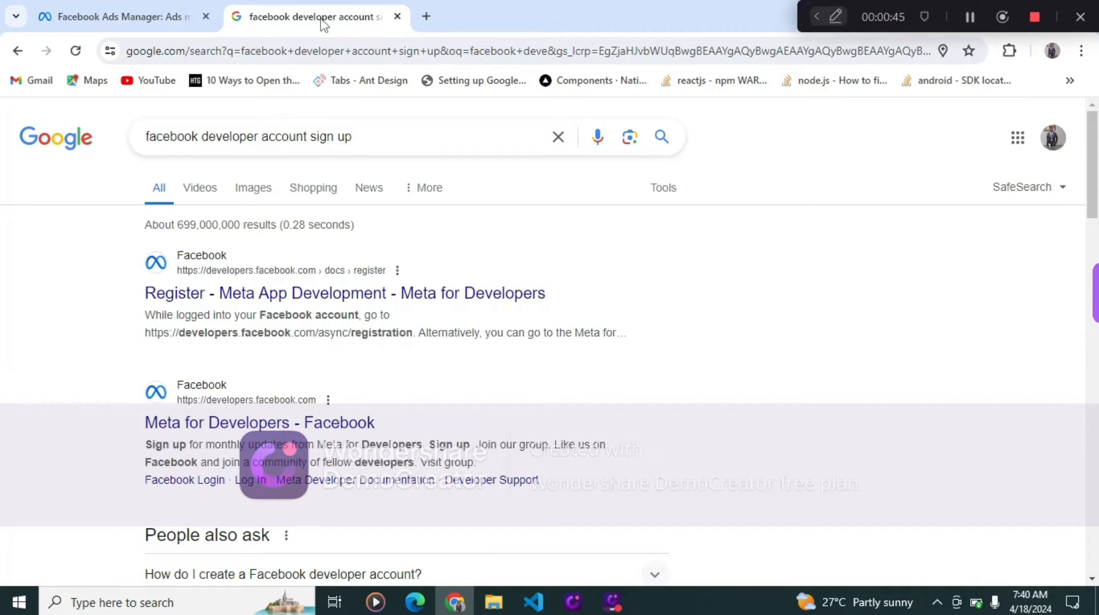
pyautogui.click(150, 21)
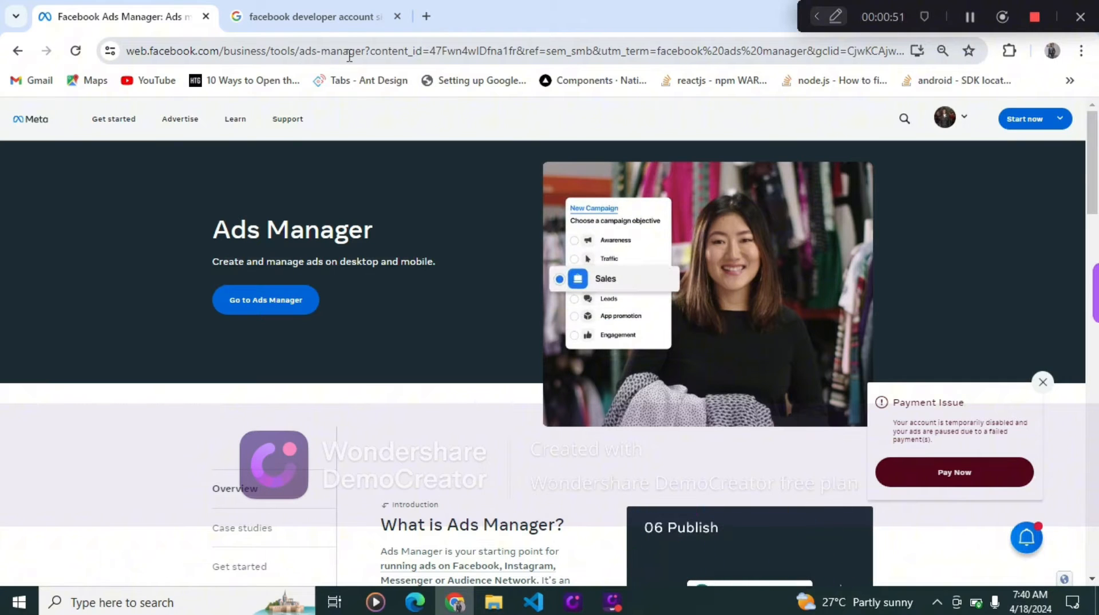
# - Search the web for facebook ads manager from the current tab
pyautogui.click(416, 51)
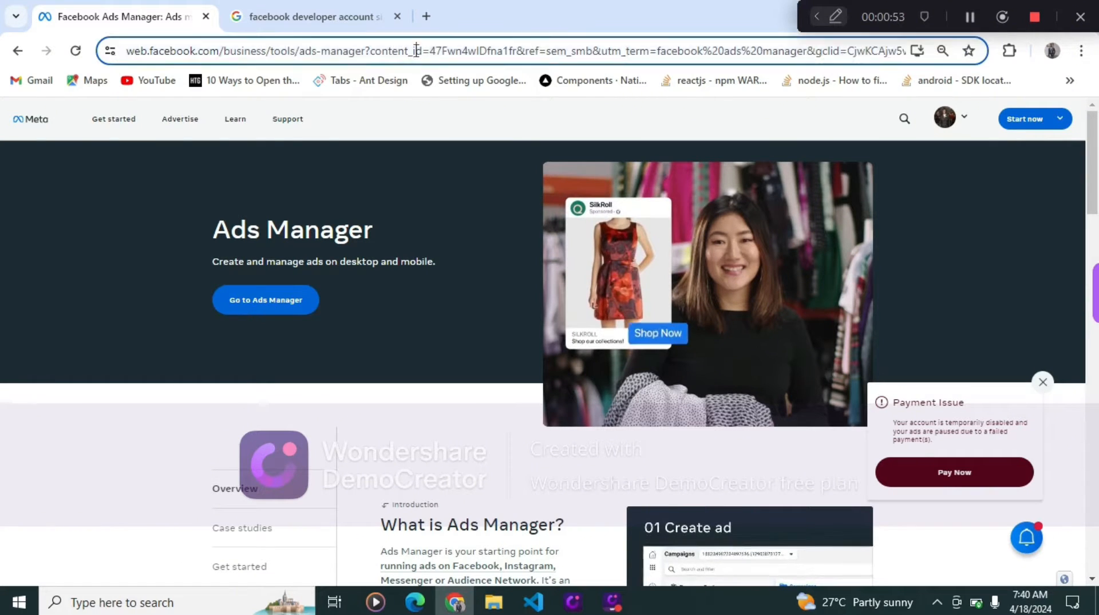
pyautogui.hotkey('ctrl', 'a')
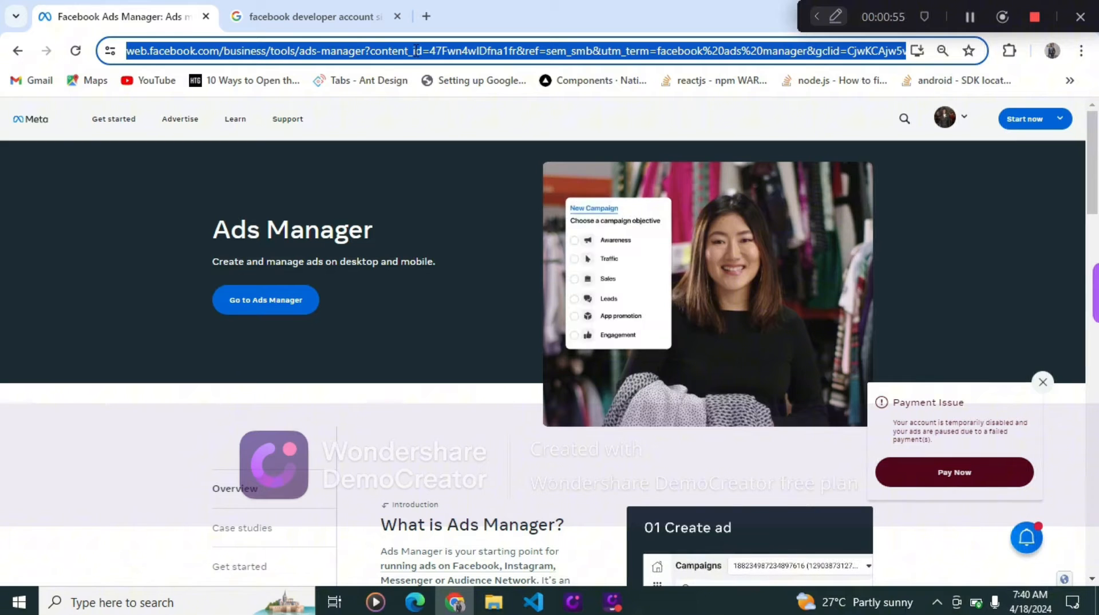
pyautogui.write('fa')
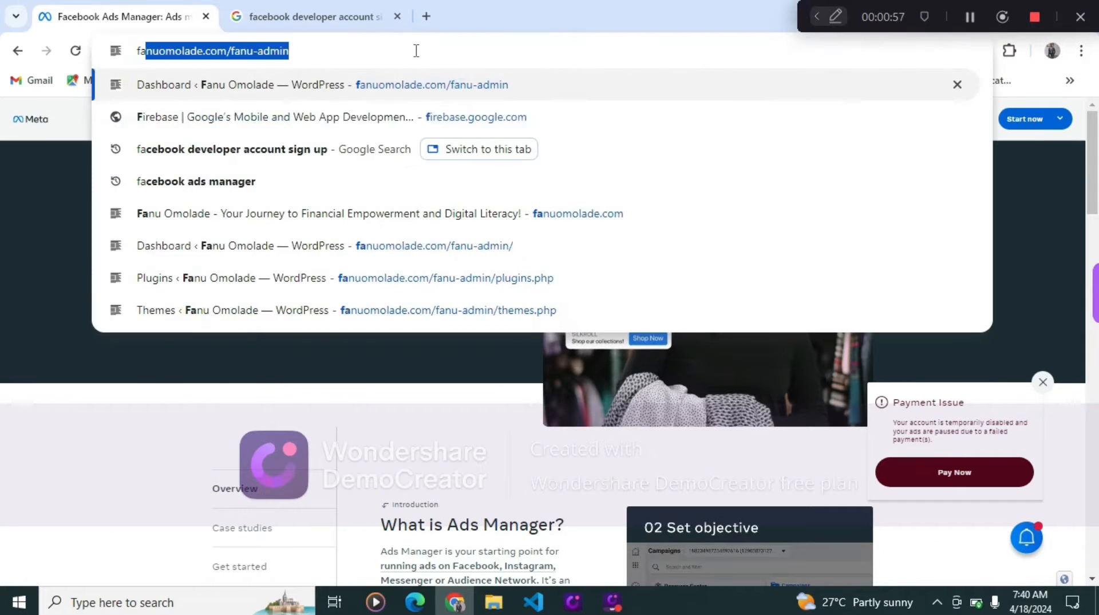
pyautogui.write('ce')
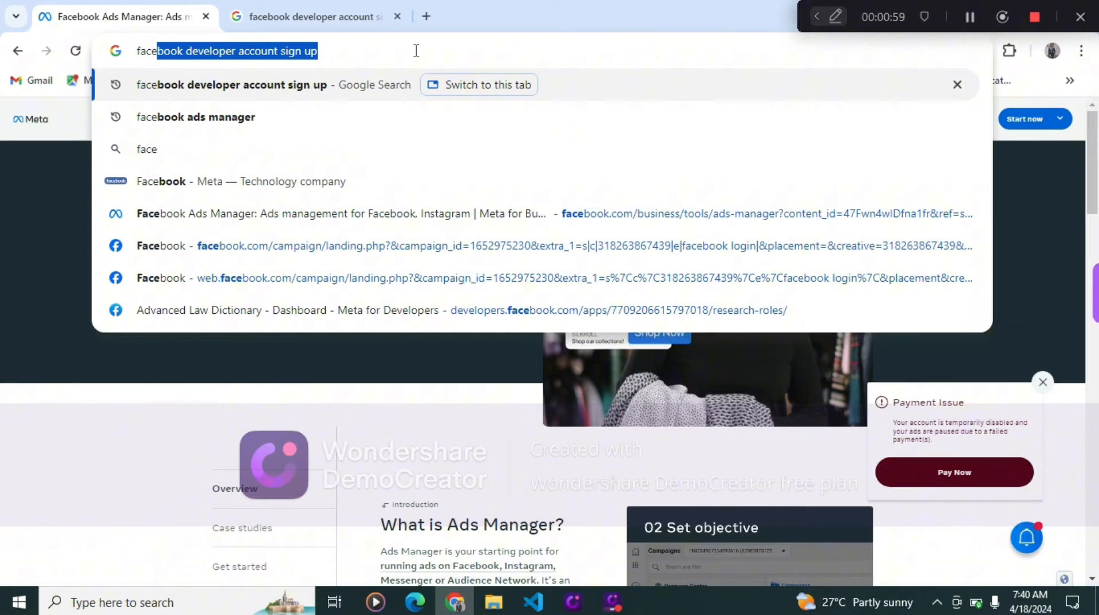
pyautogui.write('book a')
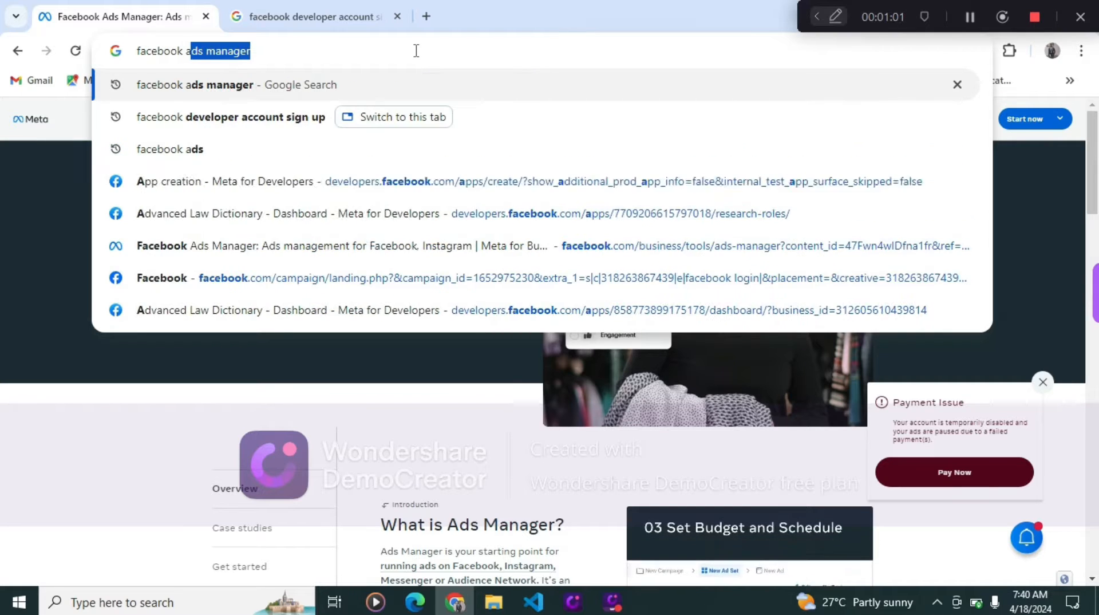
pyautogui.write('ds ma')
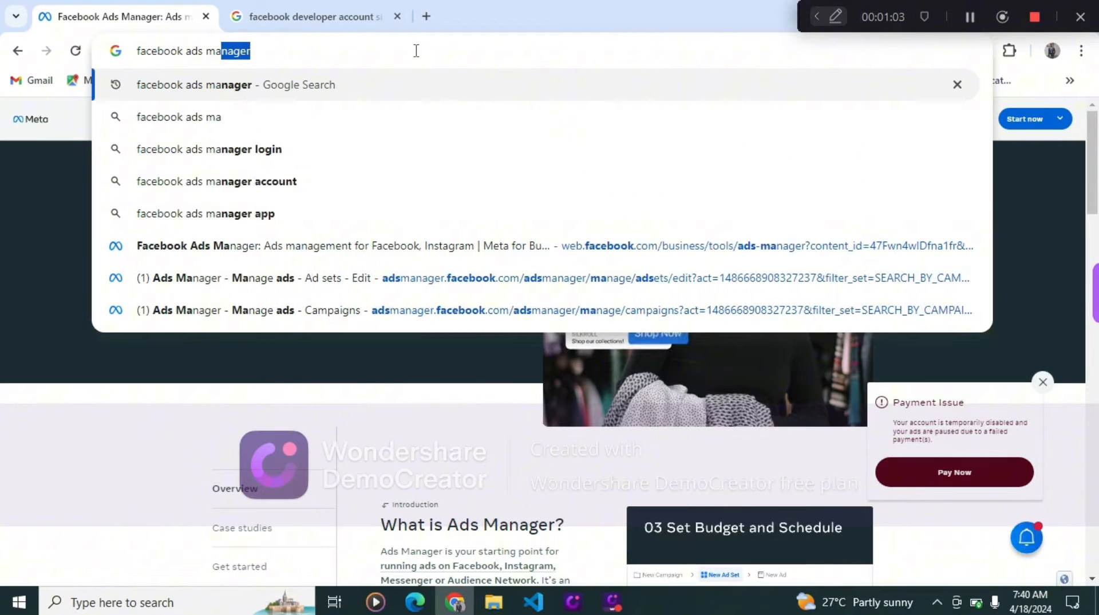
pyautogui.write('nager')
pyautogui.press('Return')
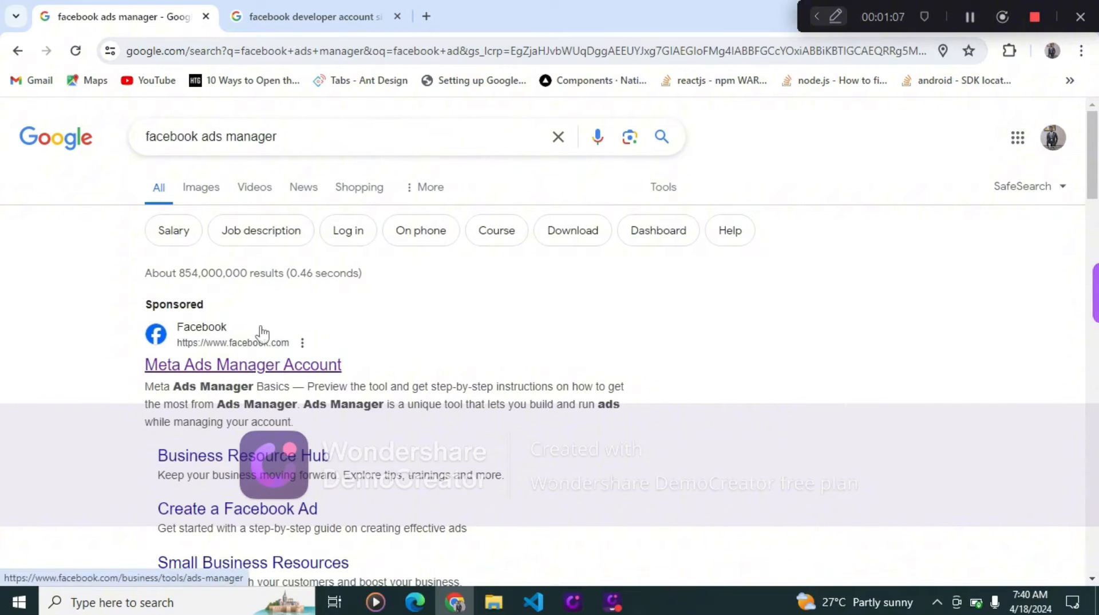
# - Open the Meta Ads Manager result and launch Ads Manager
pyautogui.click(269, 363)
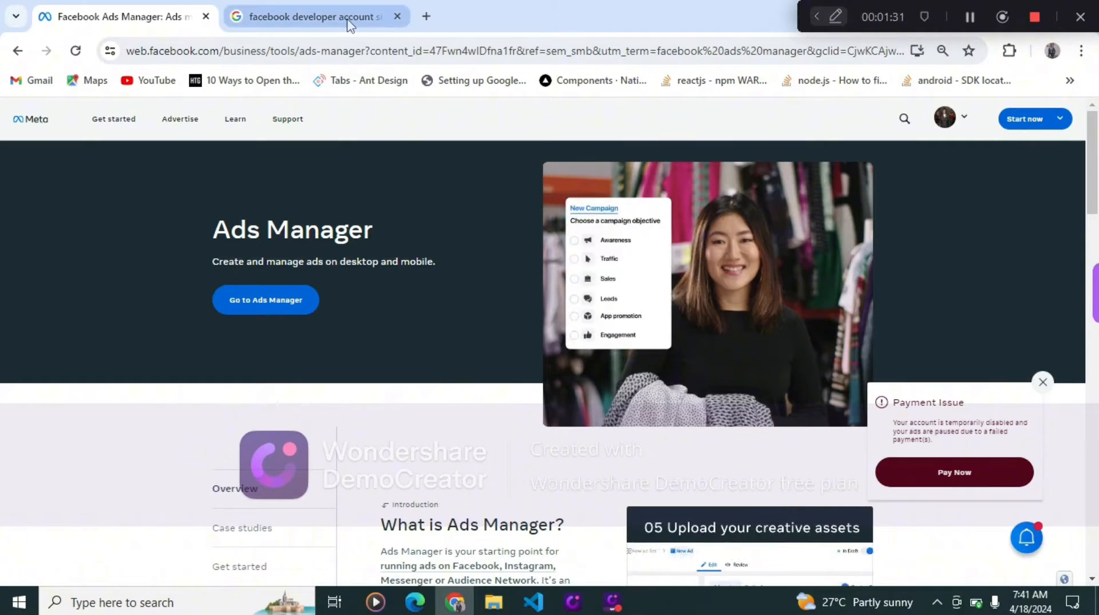
pyautogui.moveTo(351, 26)
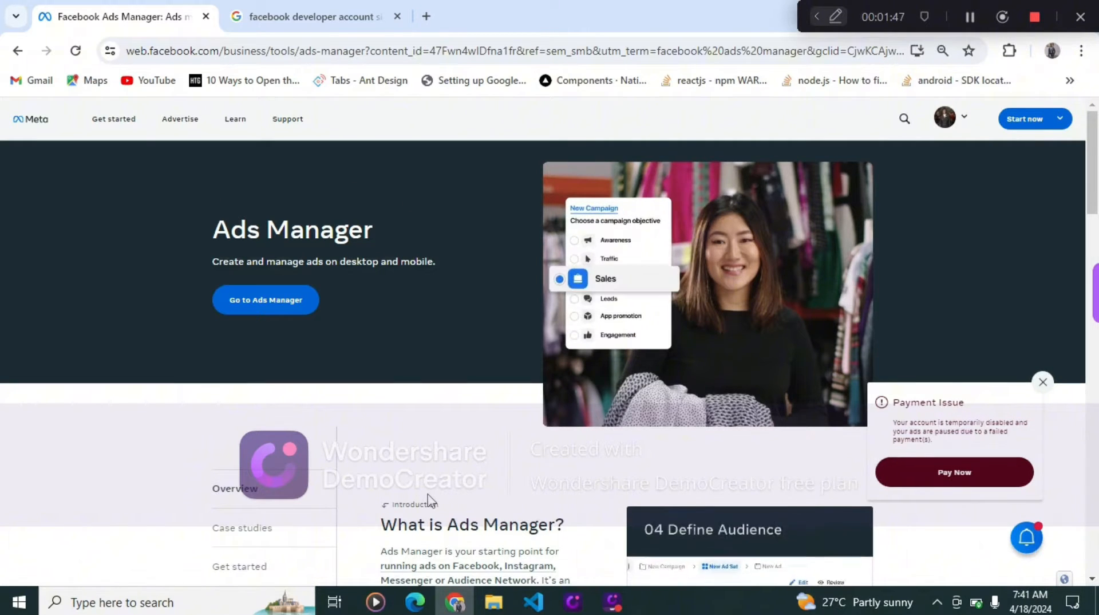
pyautogui.click(1025, 121)
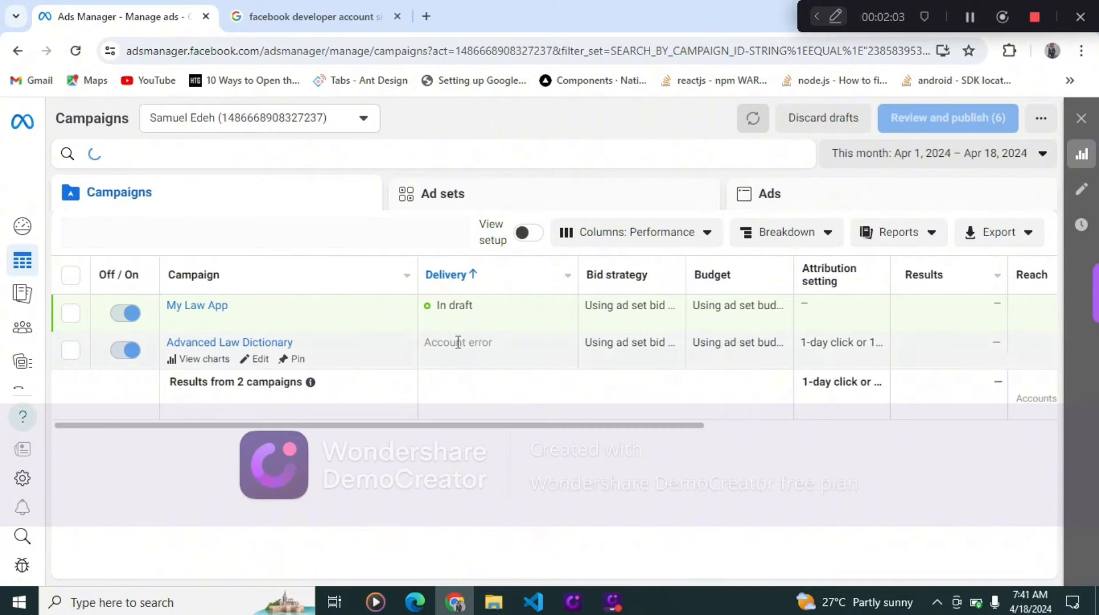
# - Go to the account overview and start creating a new campaign
pyautogui.moveTo(23, 226)
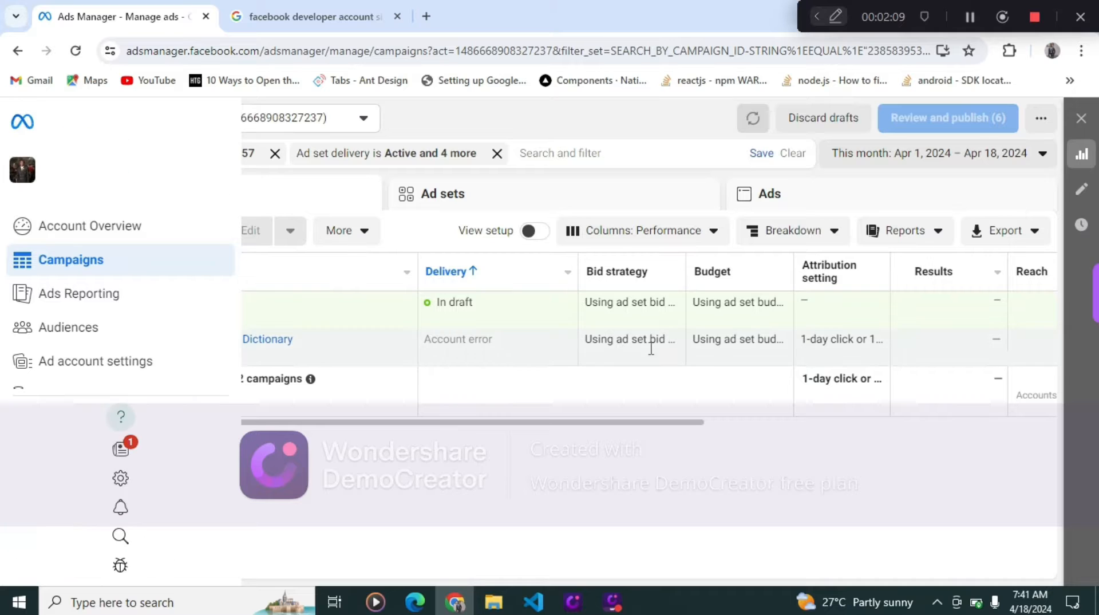
pyautogui.click(22, 226)
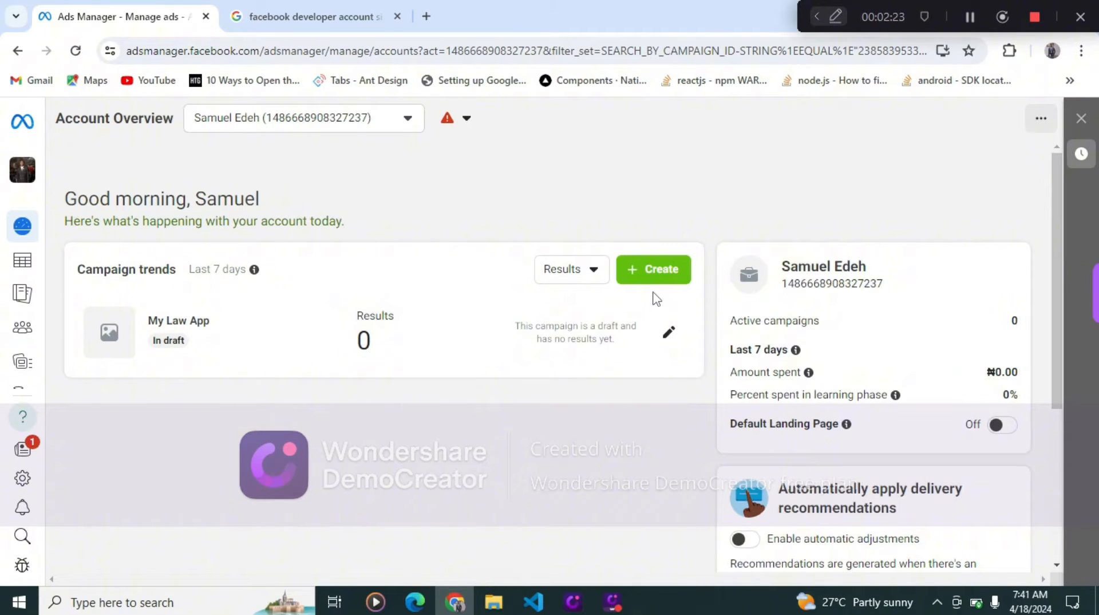
pyautogui.click(668, 276)
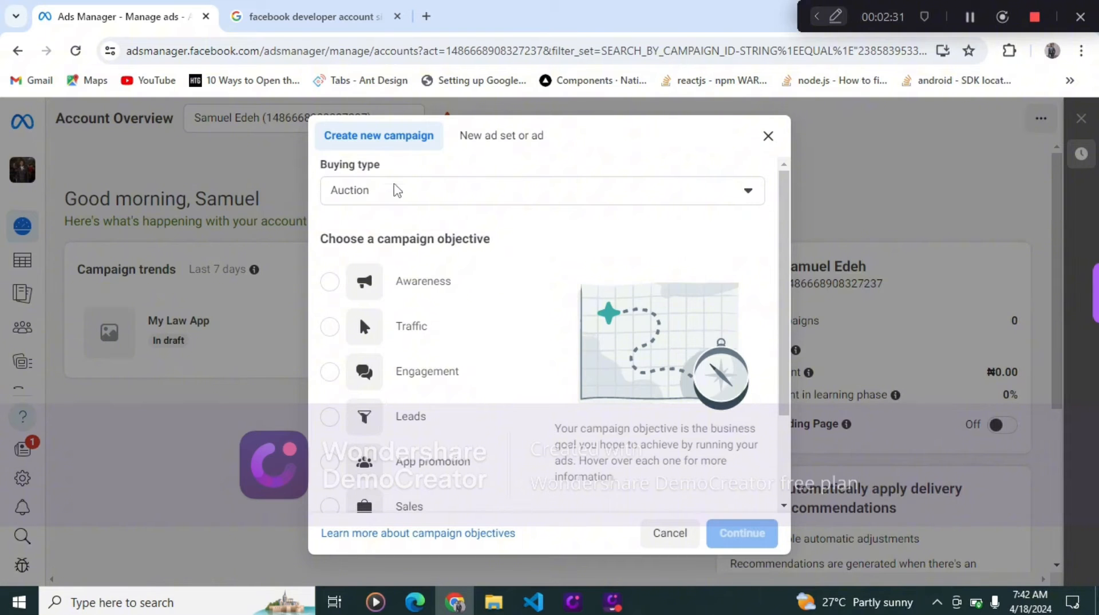
# - Choose the Auction buying type and the App promotion objective for the new campaign, then continue
pyautogui.scroll(-2, 456, 280)
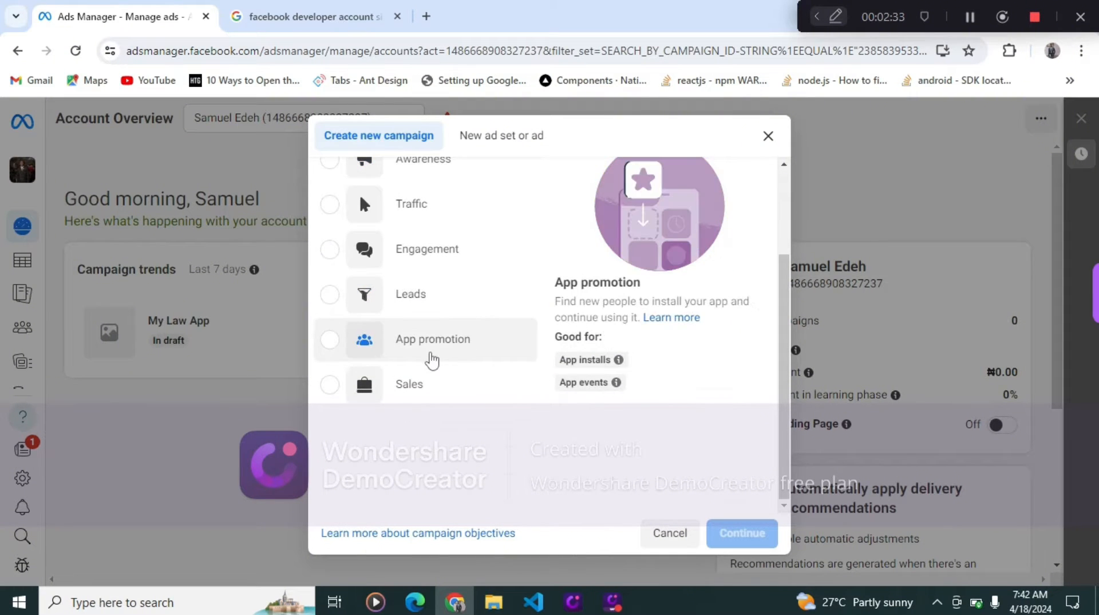
pyautogui.click(428, 355)
pyautogui.scroll(2, 458, 319)
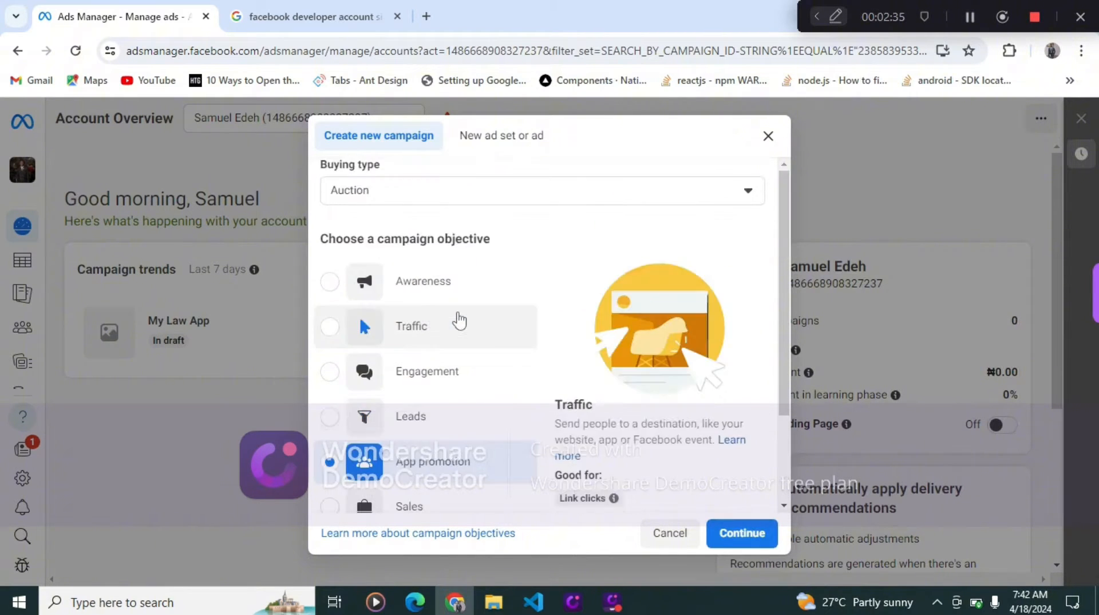
pyautogui.click(534, 189)
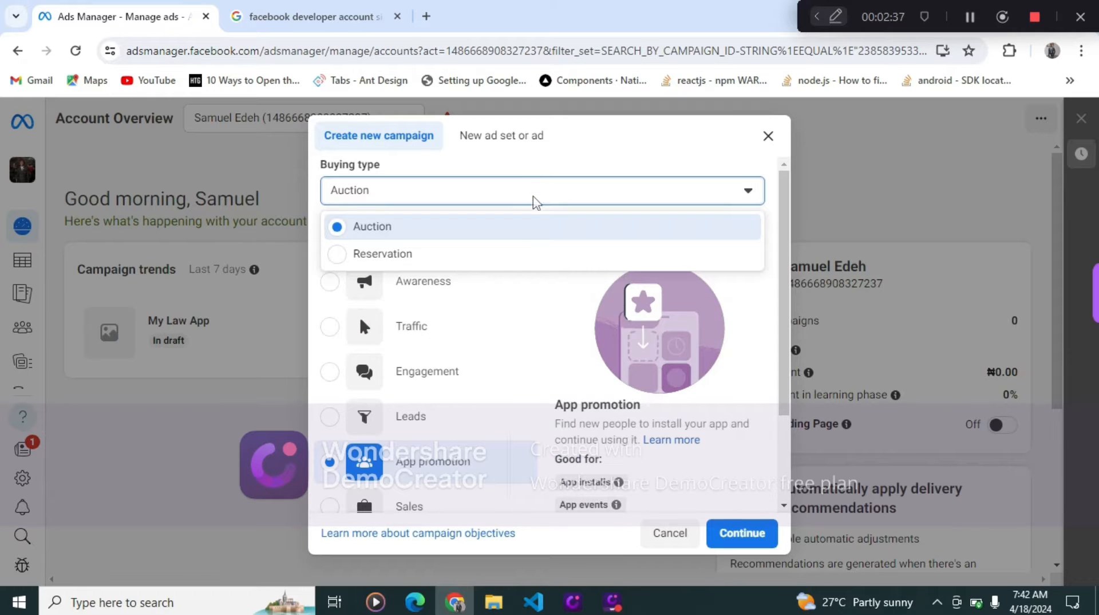
pyautogui.click(524, 233)
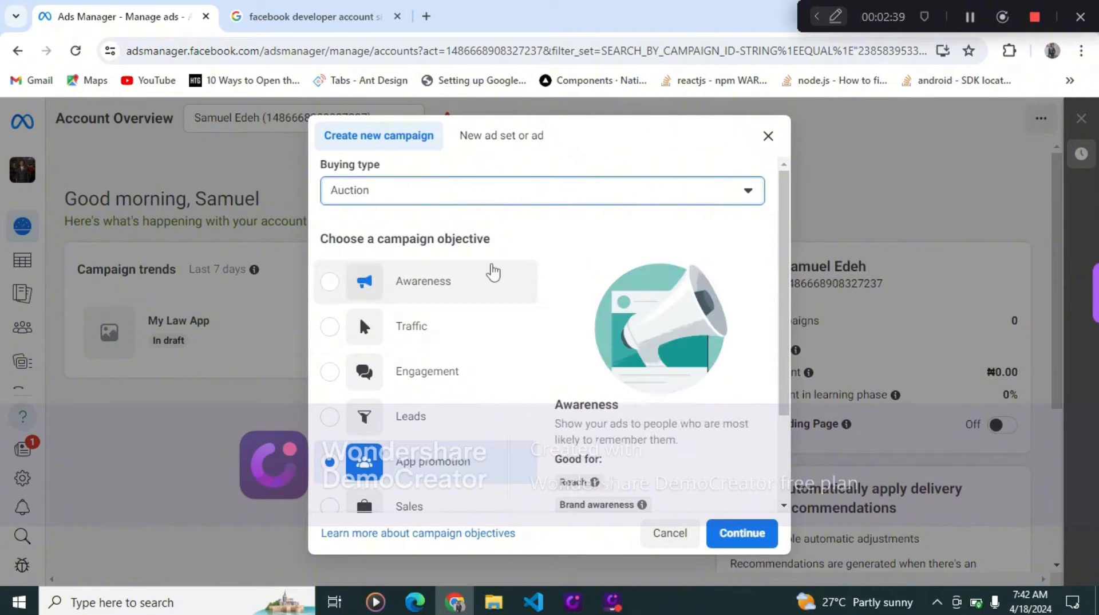
pyautogui.scroll(-2, 493, 273)
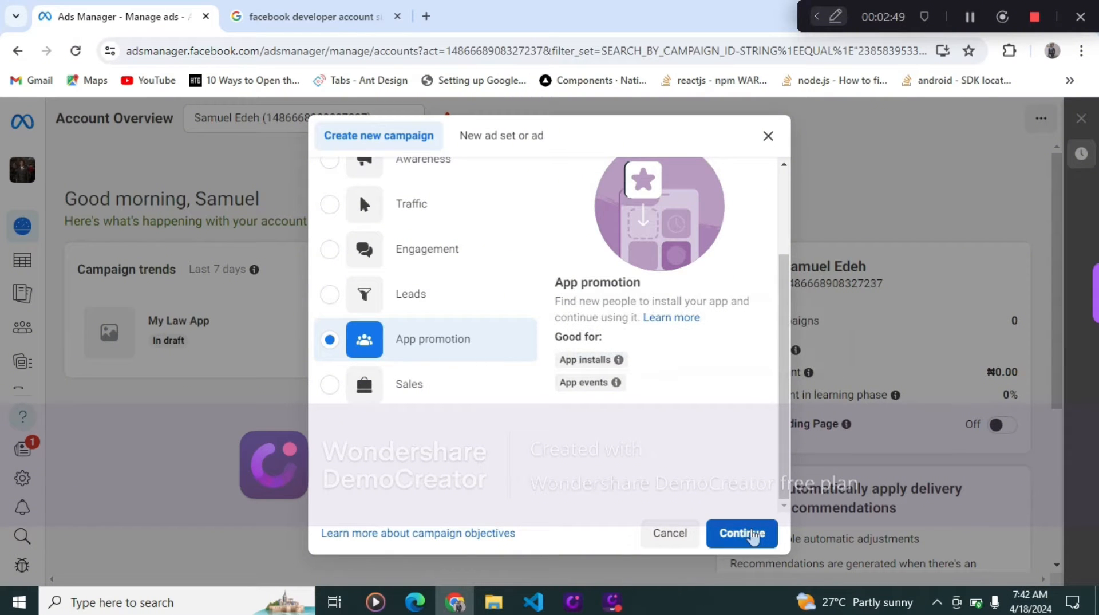
pyautogui.click(753, 534)
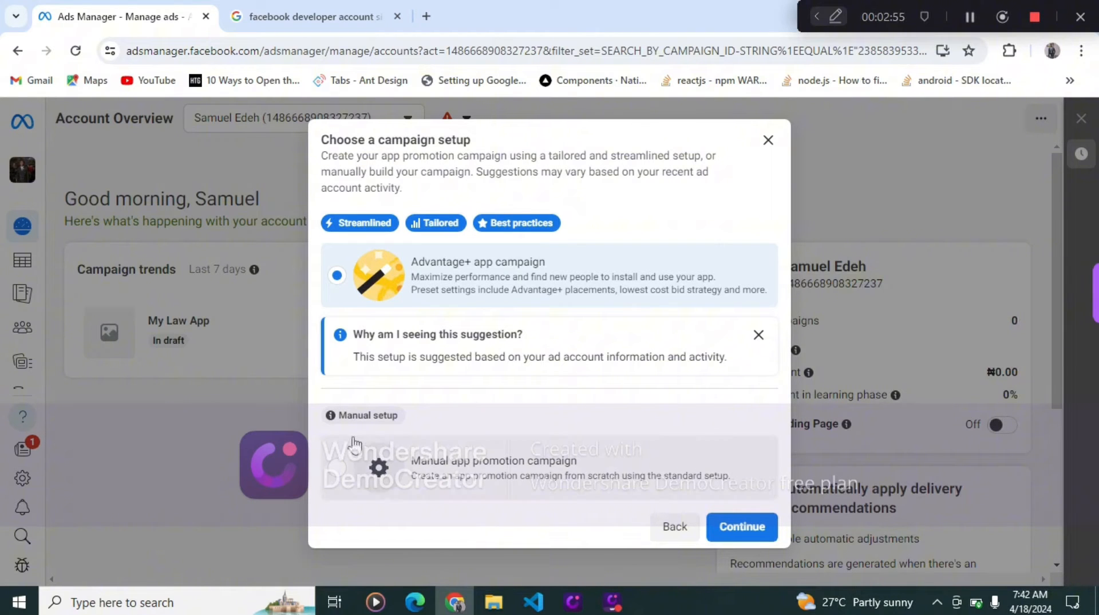
# - Choose the manual app promotion campaign setup and continue
pyautogui.click(339, 468)
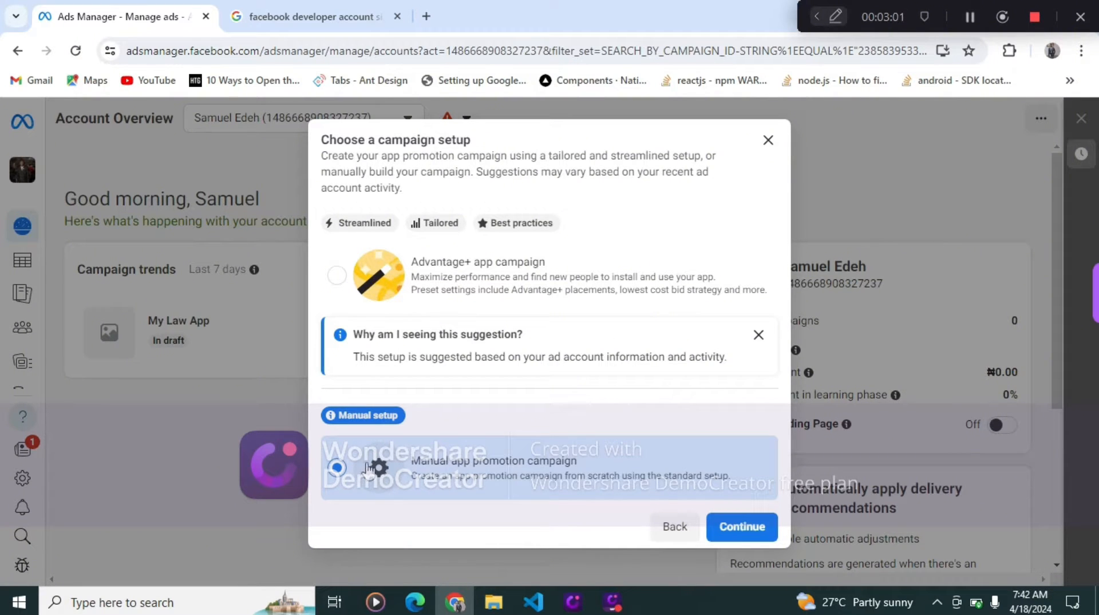
pyautogui.click(738, 527)
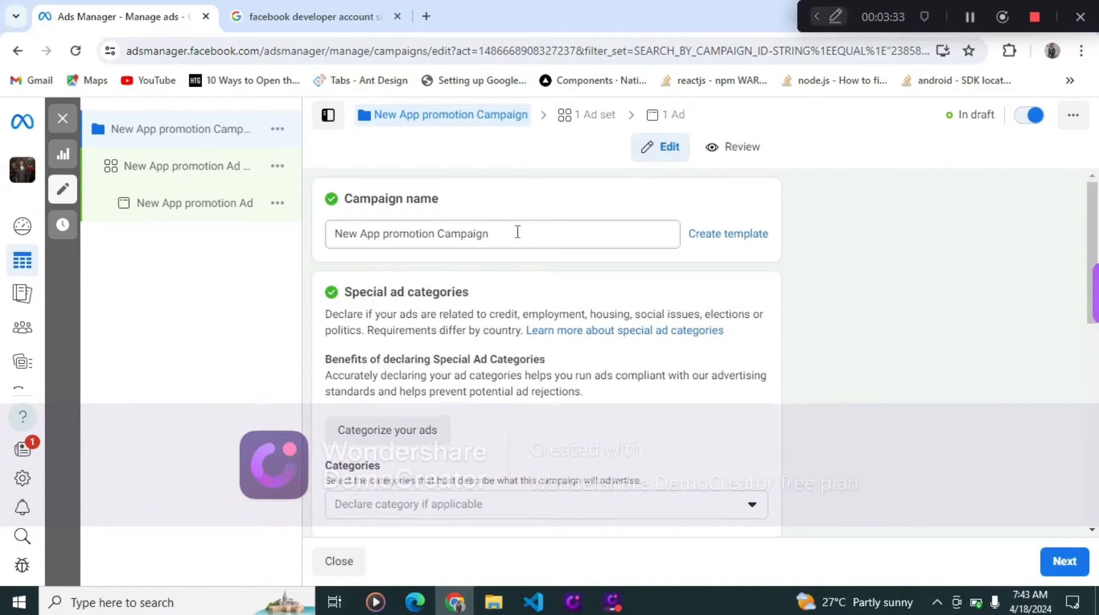
# - Rename the campaign as Law App Stage 1
pyautogui.moveTo(502, 236); pyautogui.dragTo(333, 250)
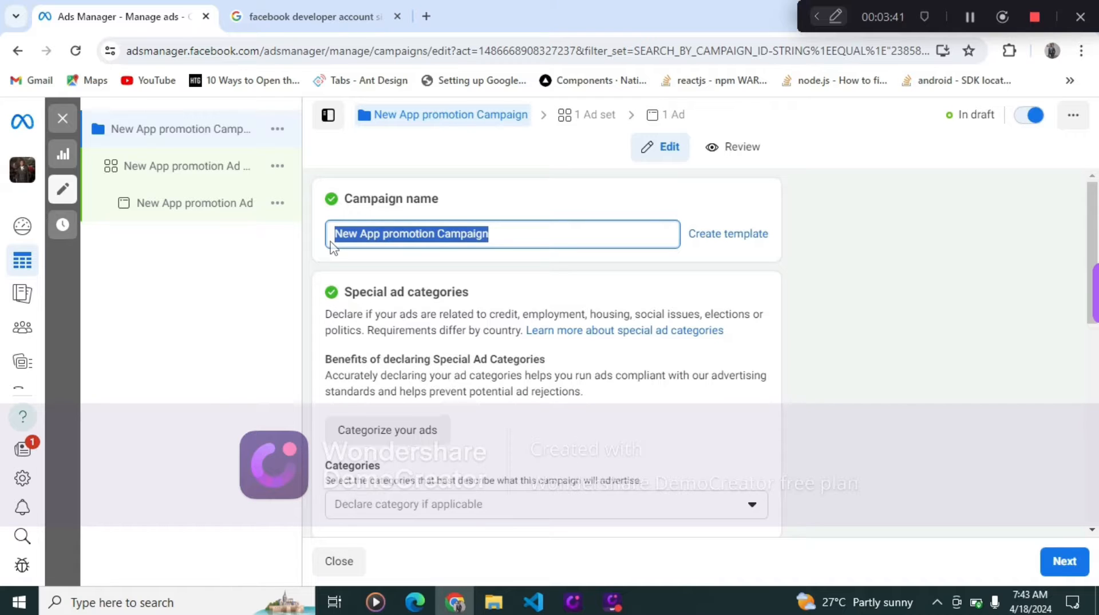
pyautogui.write('La')
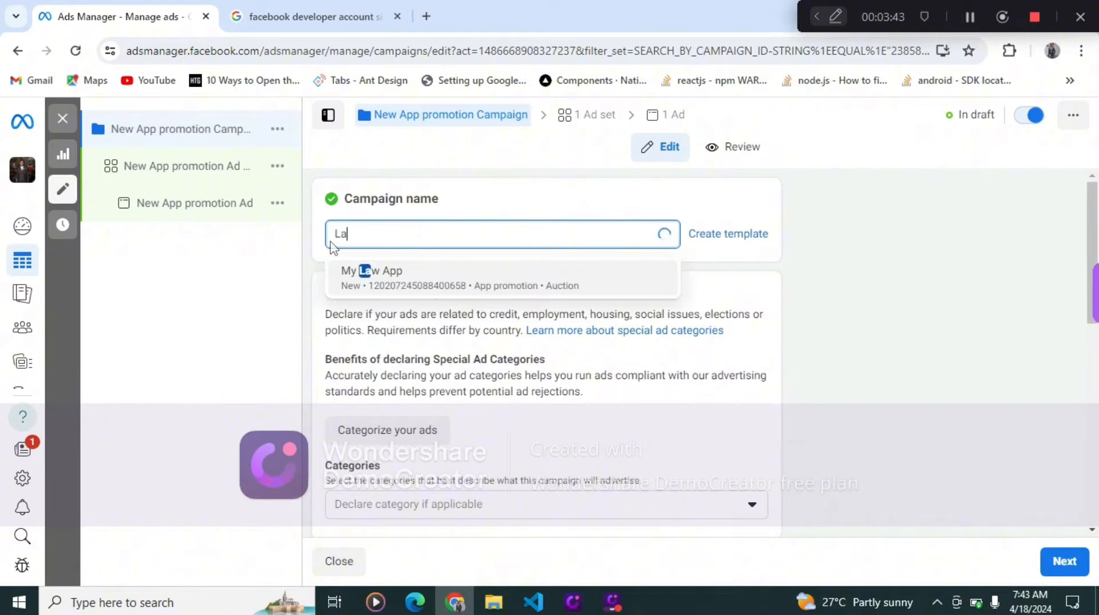
pyautogui.write('w App')
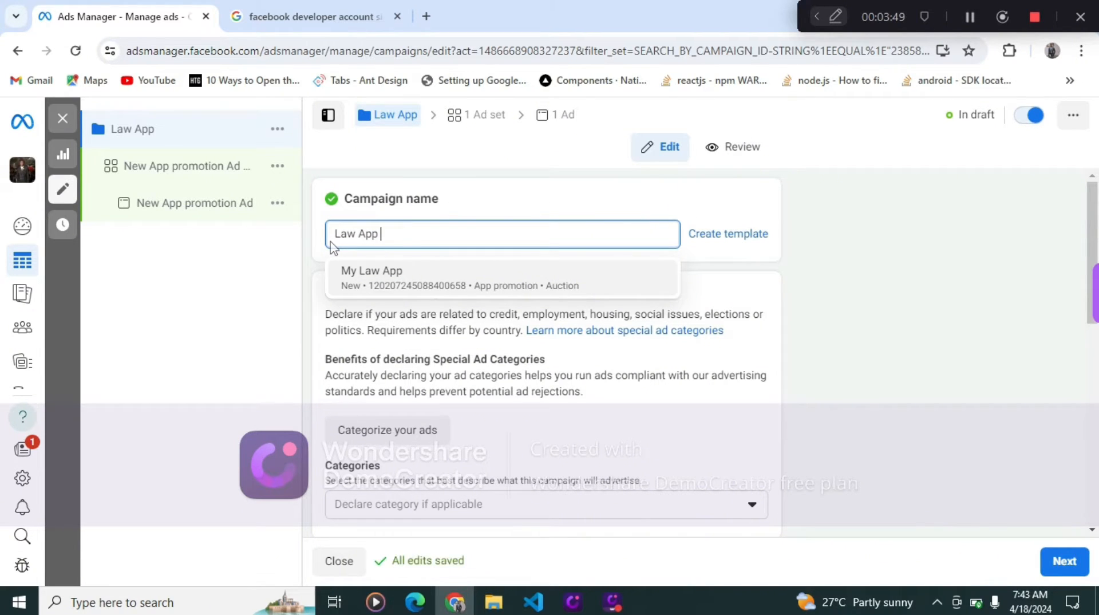
pyautogui.write(' Sta')
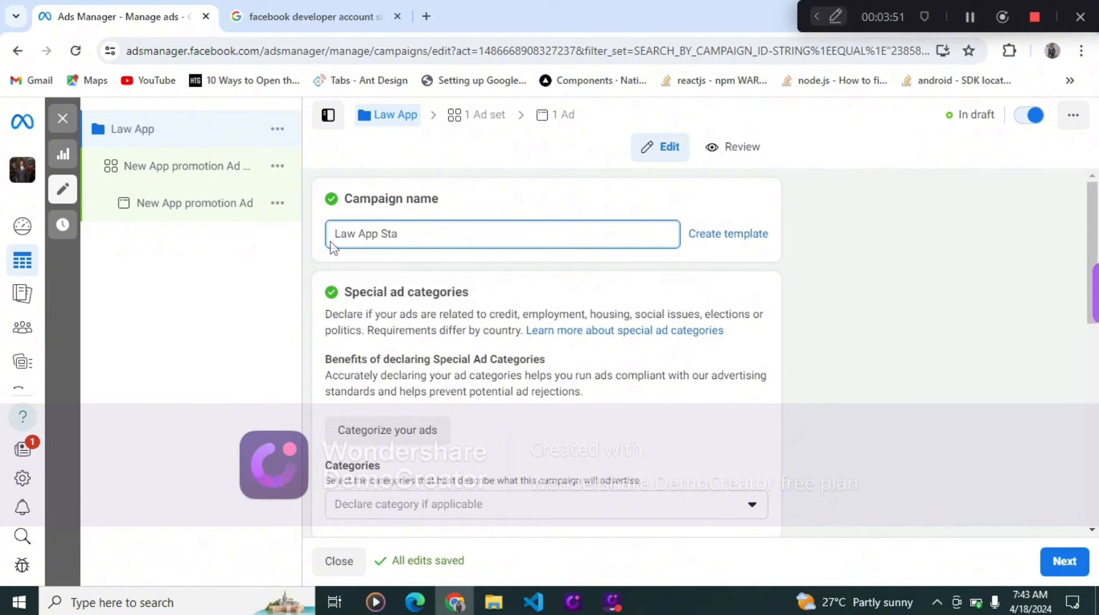
pyautogui.write('ge 1')
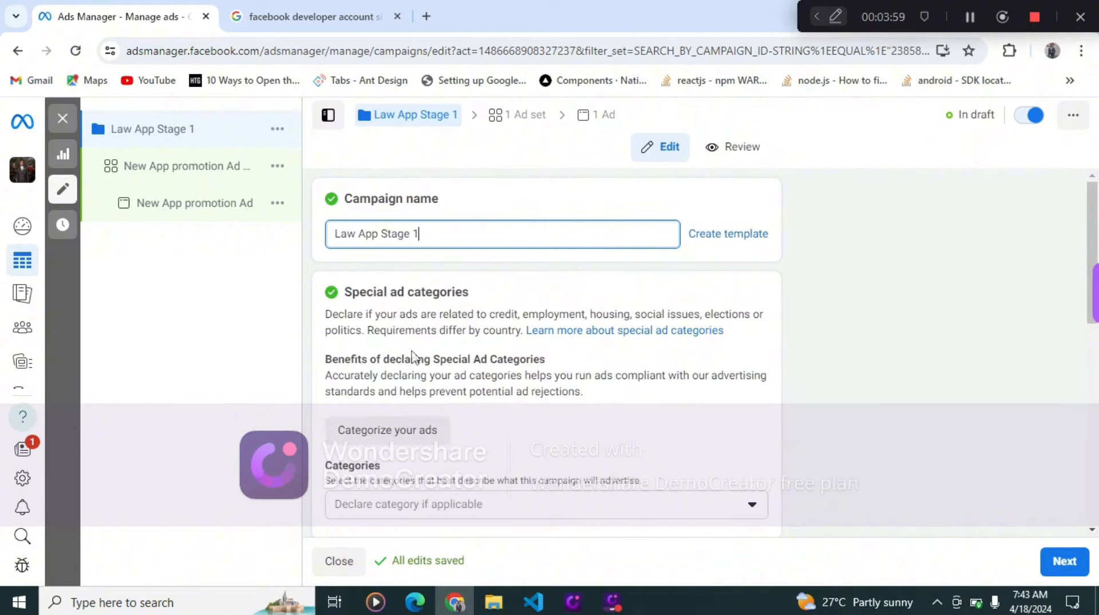
# - Review the special ad categories list and the campaign details section without declaring a category
pyautogui.scroll(-3, 464, 408)
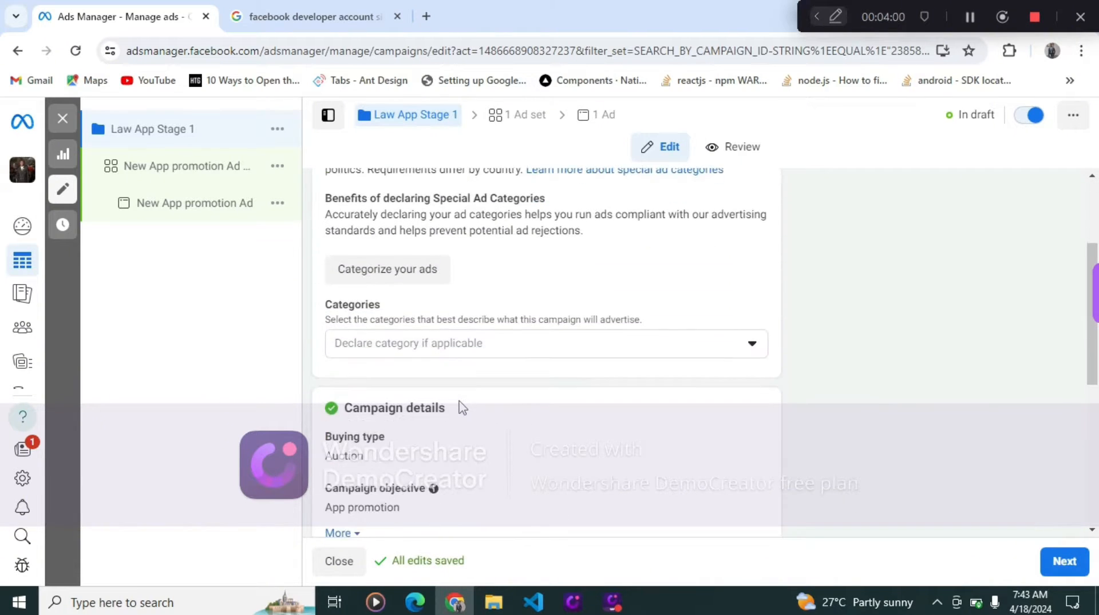
pyautogui.click(474, 343)
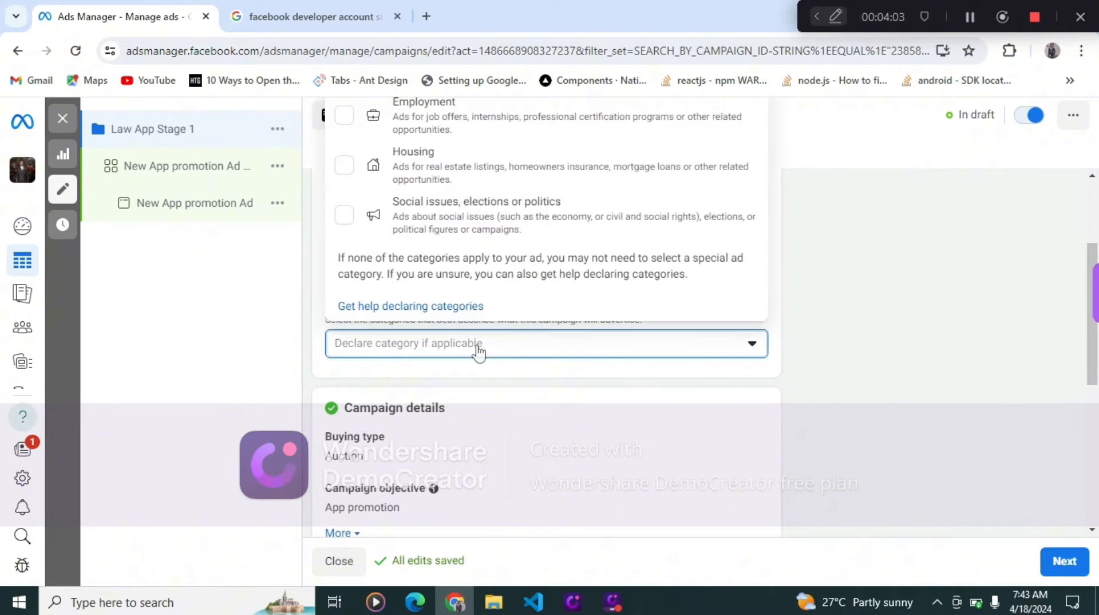
pyautogui.scroll(3, 480, 352)
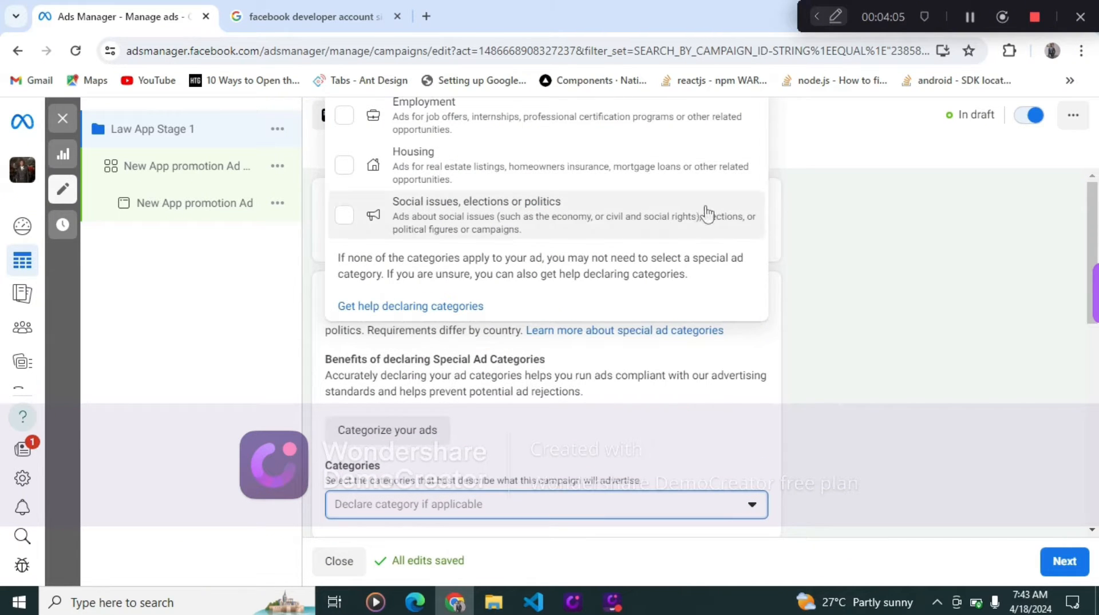
pyautogui.moveTo(1096, 302)
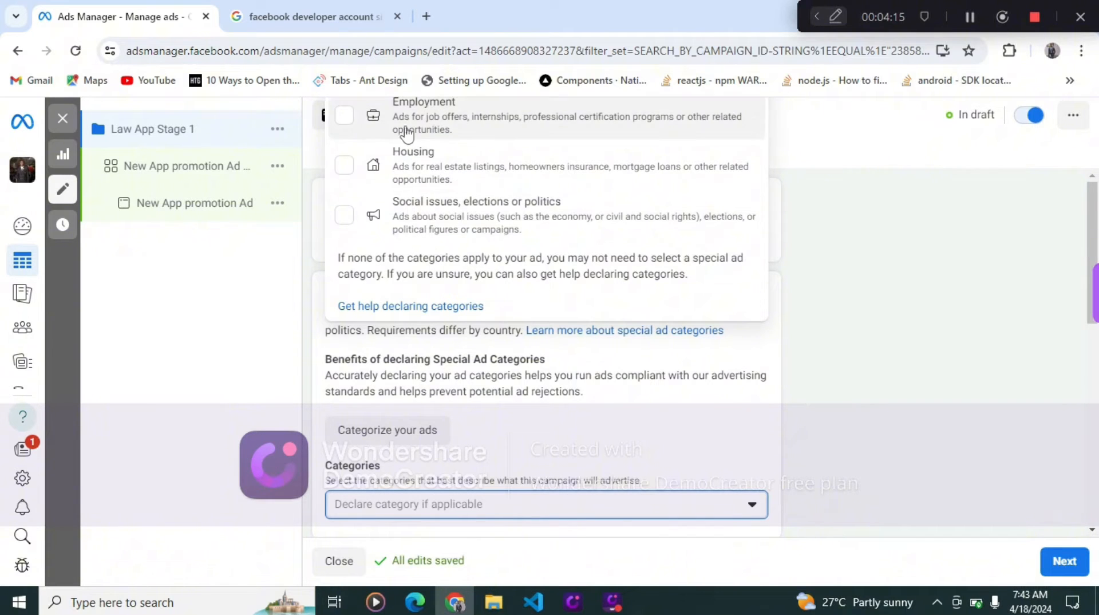
pyautogui.click(849, 411)
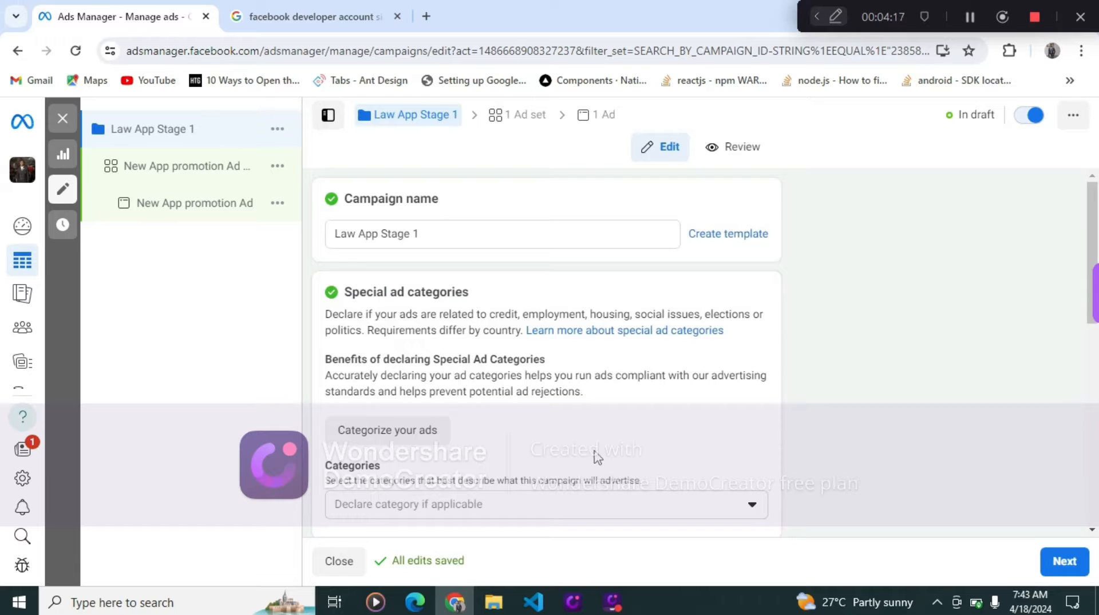
pyautogui.scroll(-3, 595, 455)
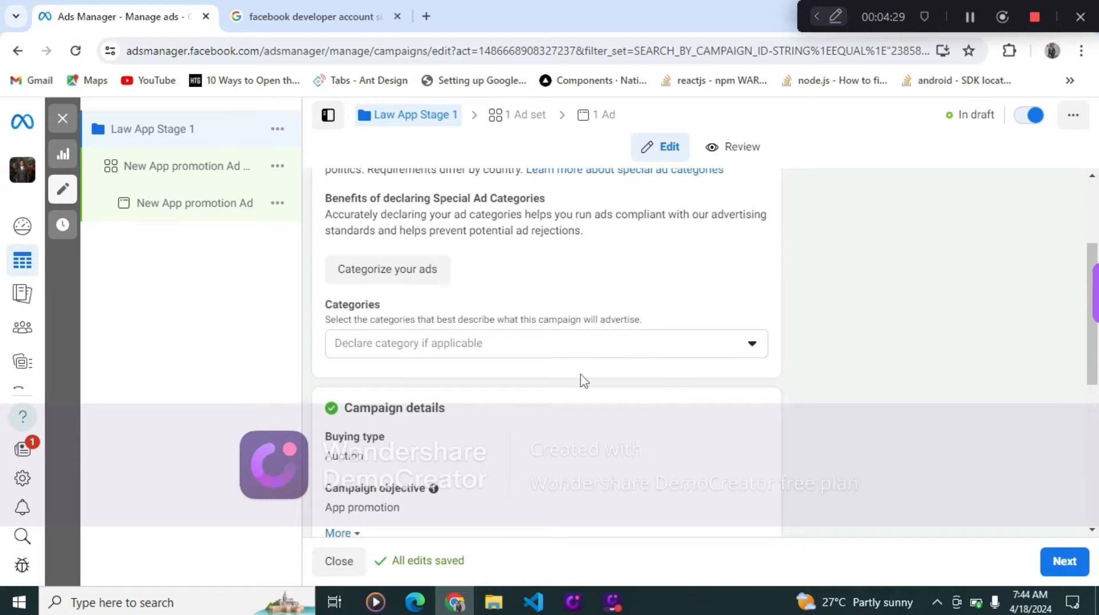
pyautogui.scroll(-3, 583, 380)
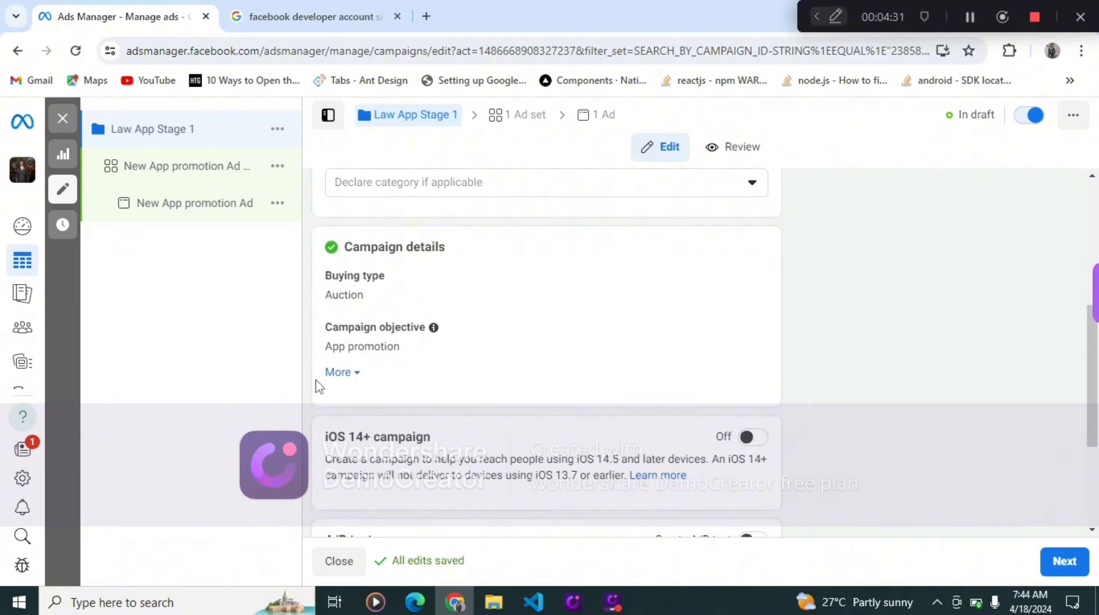
# - Expand the campaign details to review the spending limit and the remaining campaign options
pyautogui.click(354, 372)
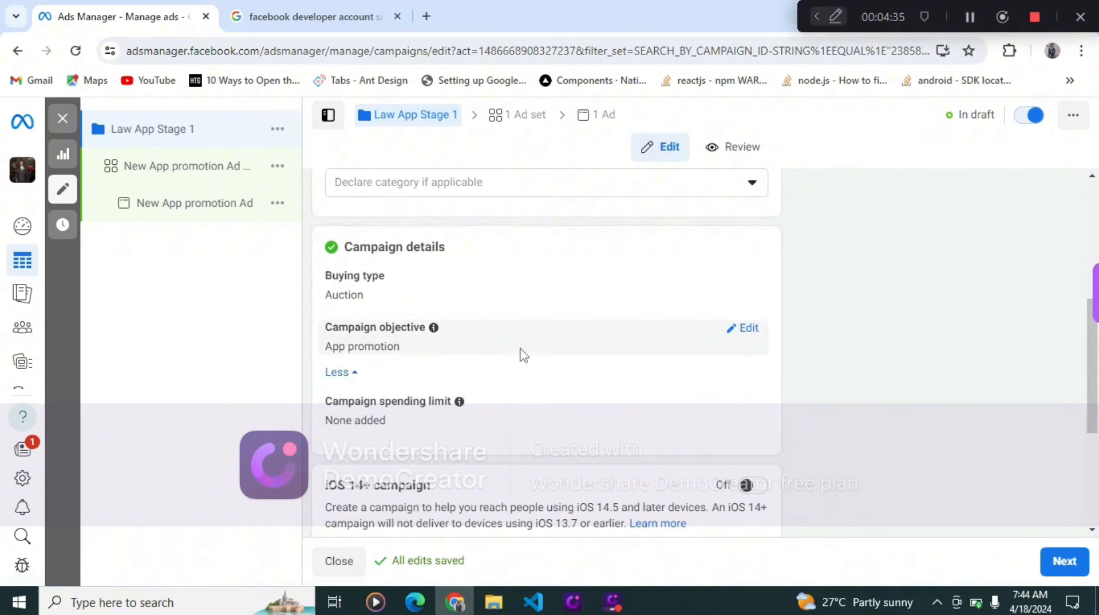
pyautogui.scroll(-4, 519, 352)
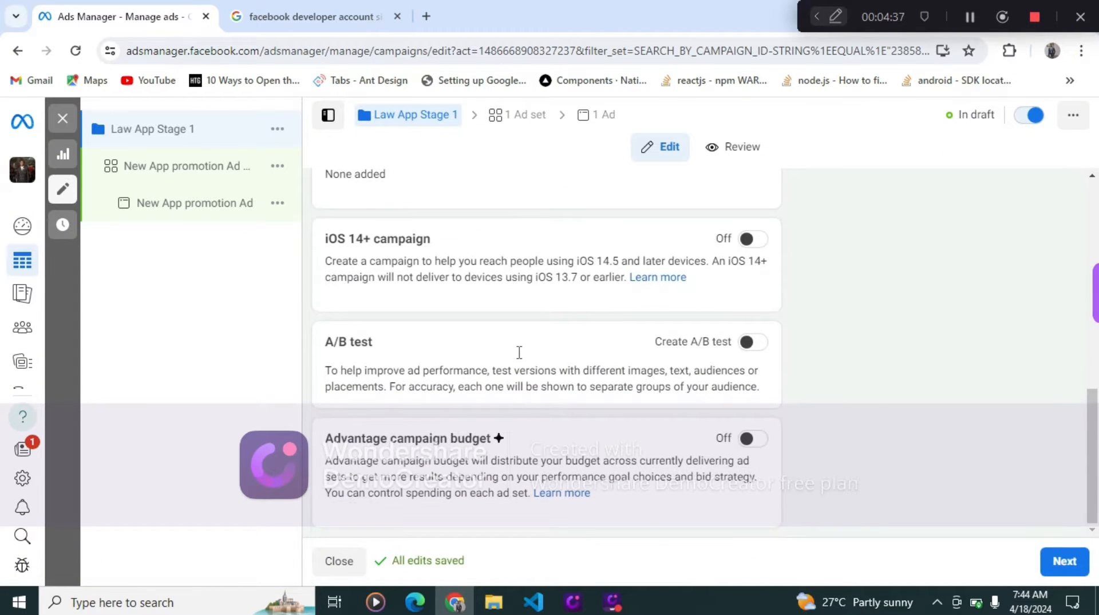
pyautogui.scroll(10, 508, 380)
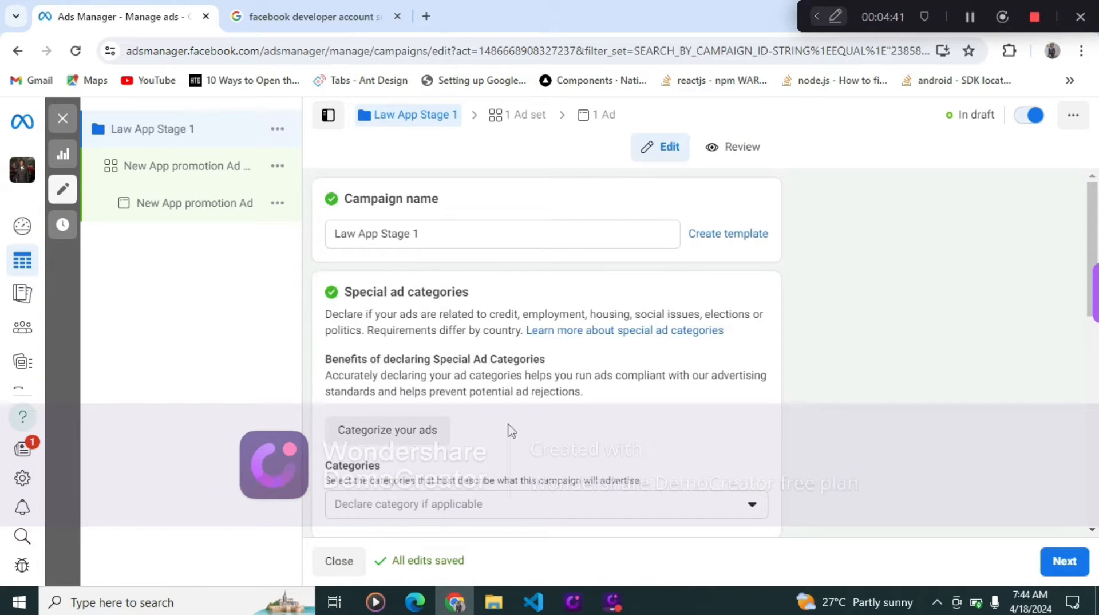
pyautogui.click(397, 440)
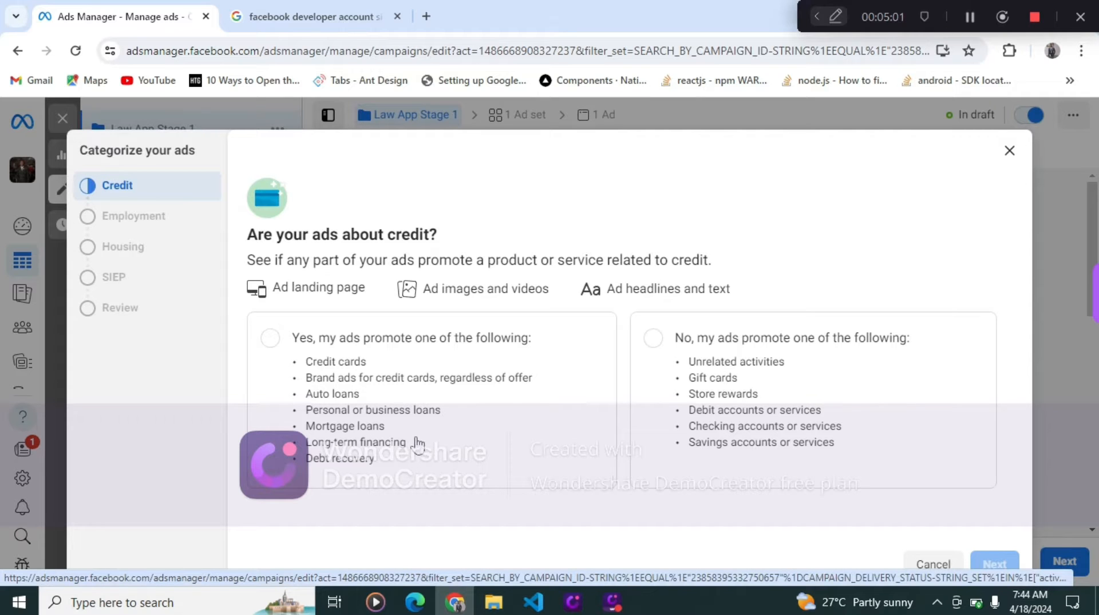
pyautogui.click(939, 565)
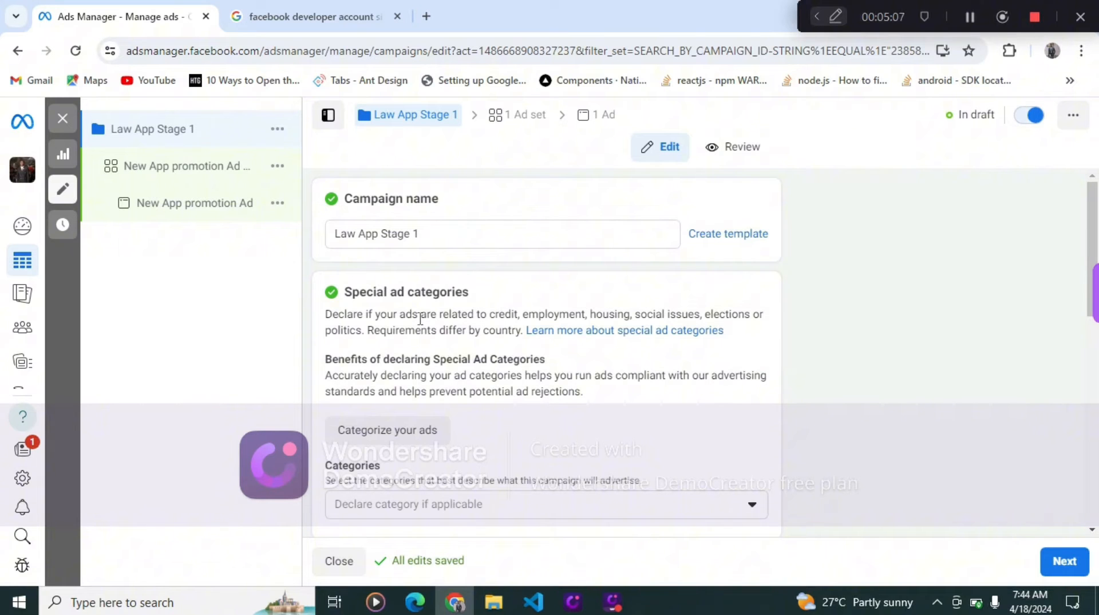
pyautogui.click(424, 433)
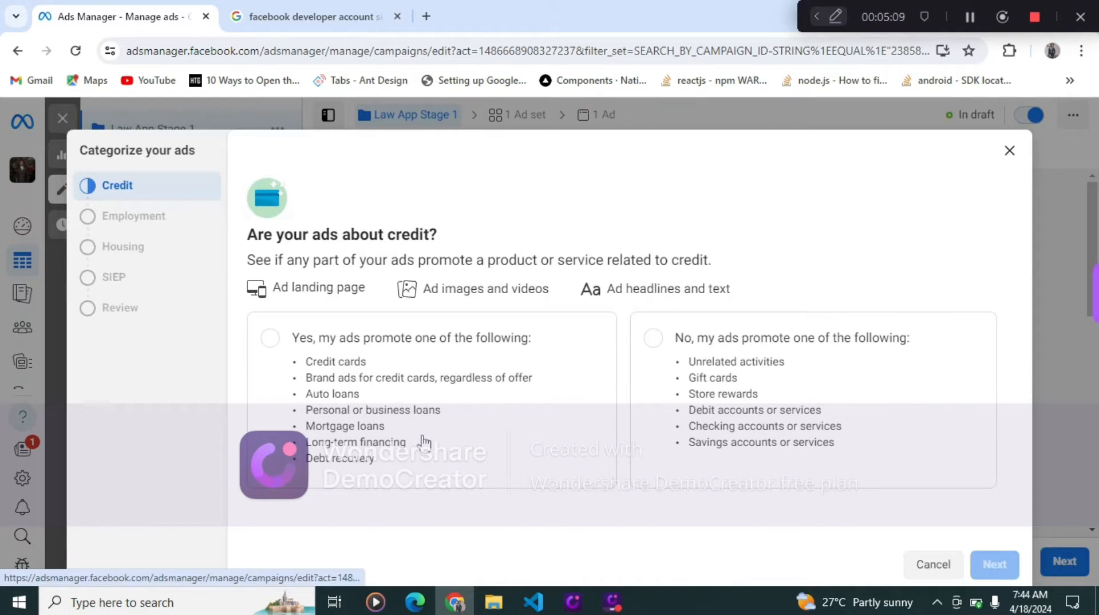
pyautogui.click(919, 563)
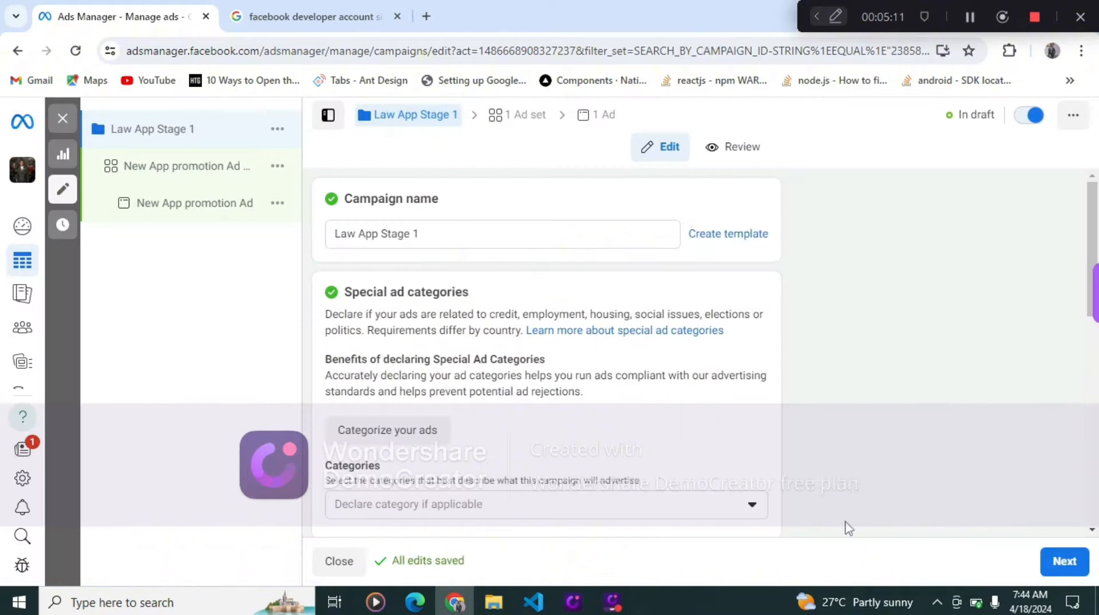
# - Proceed from the campaign settings to the ad set settings
pyautogui.scroll(-8, 521, 357)
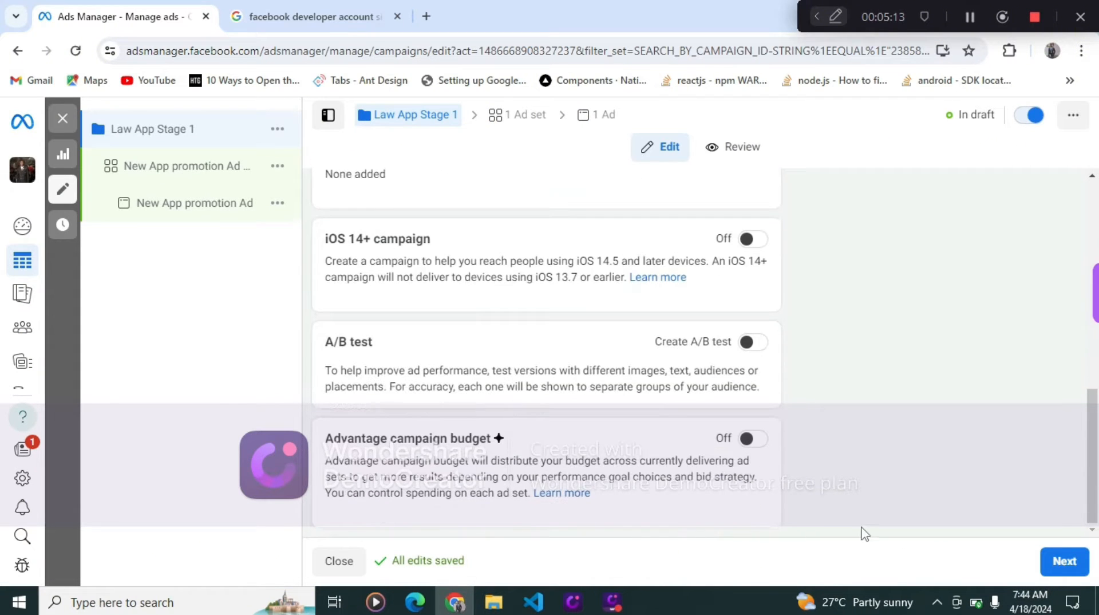
pyautogui.click(1054, 565)
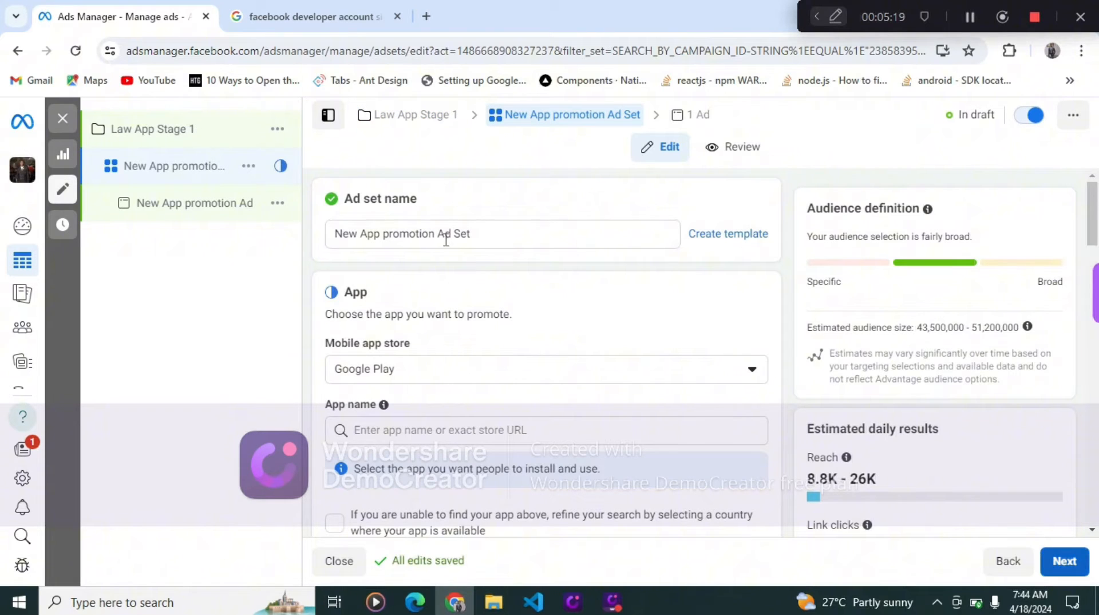
# - Rename the ad set as Law App Stage 2
pyautogui.click(504, 235)
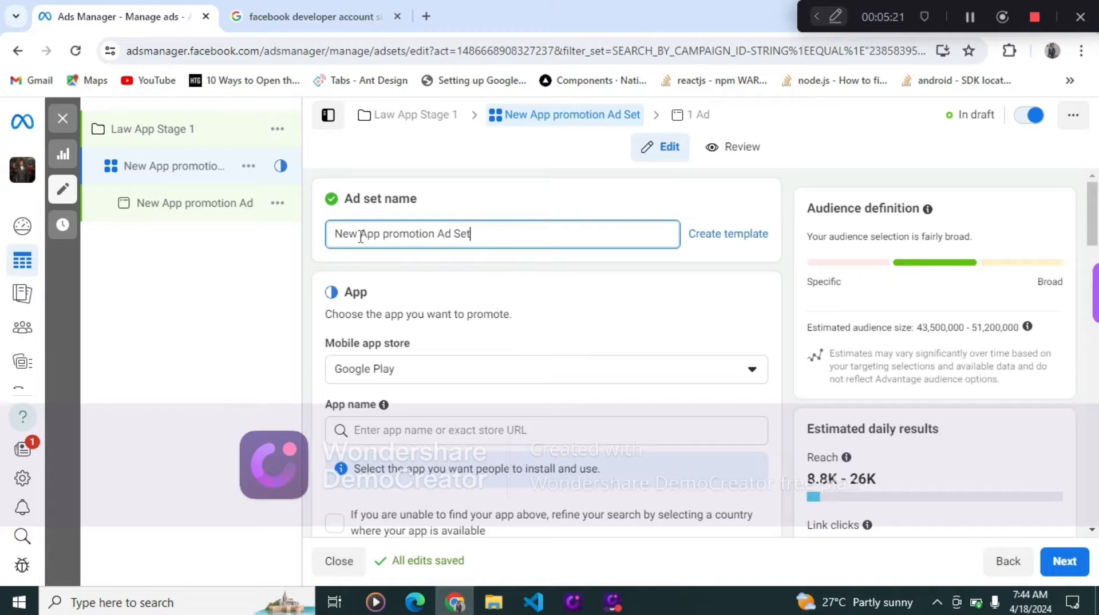
pyautogui.moveTo(361, 237); pyautogui.dragTo(337, 242)
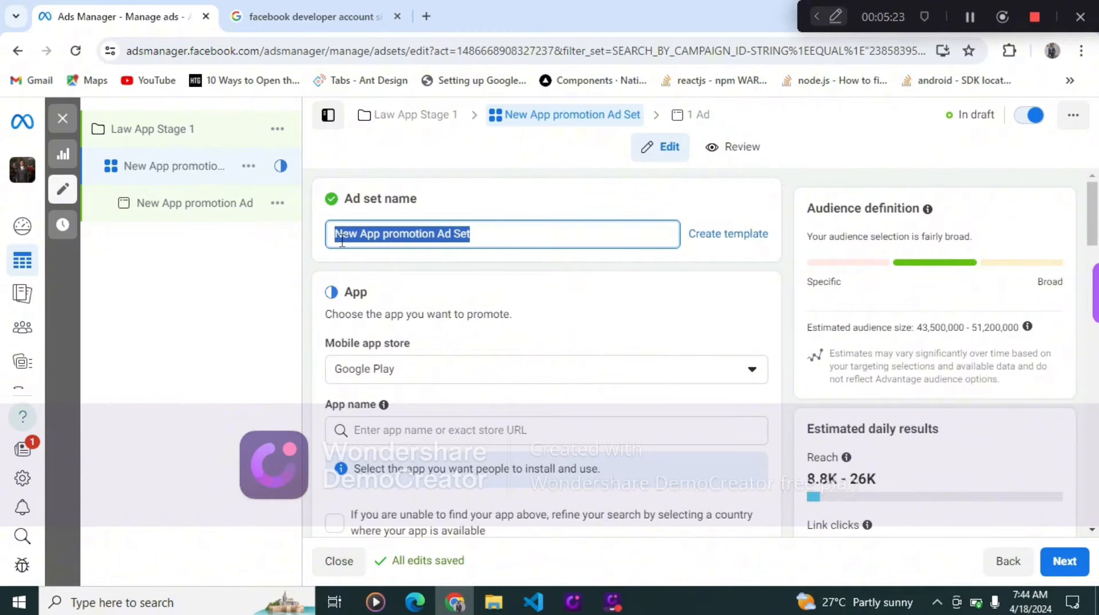
pyautogui.write('Law Ap')
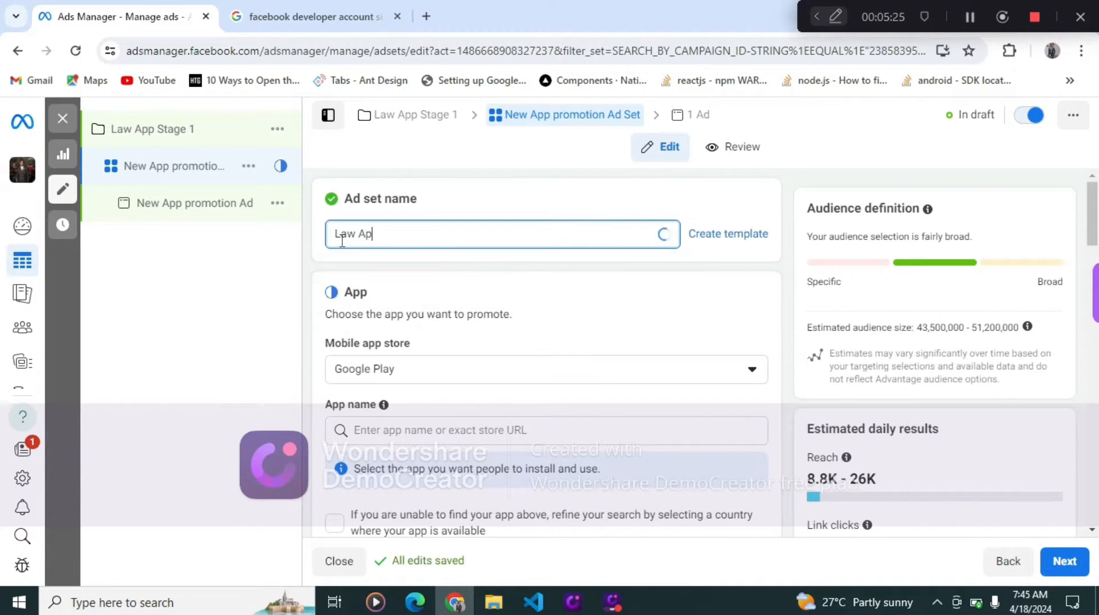
pyautogui.write('p Stage 2')
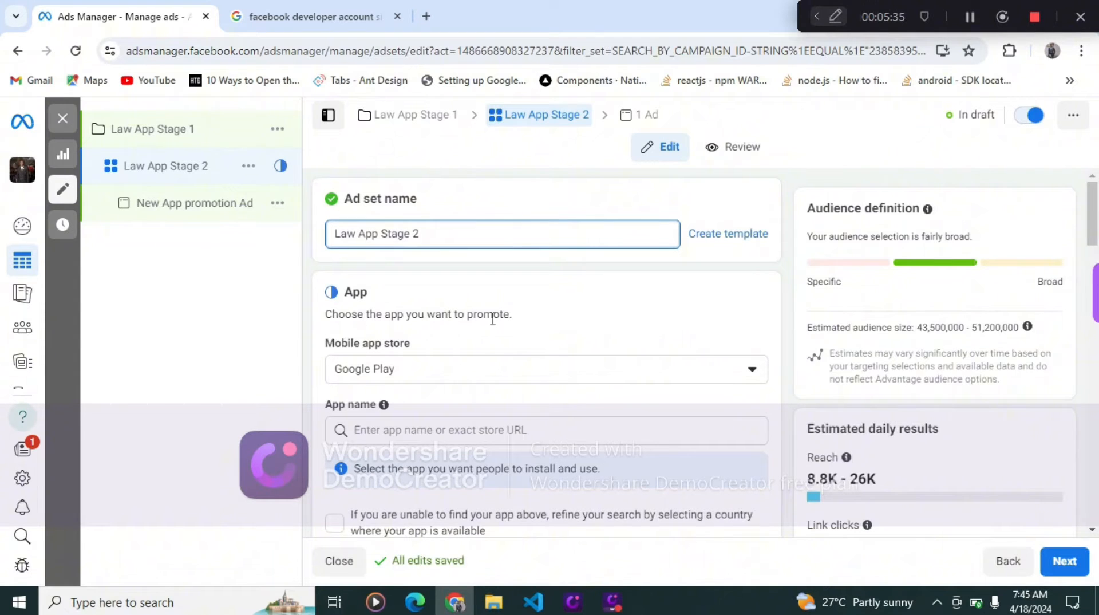
# - Check the mobile app store options and browse the app name list without selecting an app
pyautogui.scroll(-1, 517, 351)
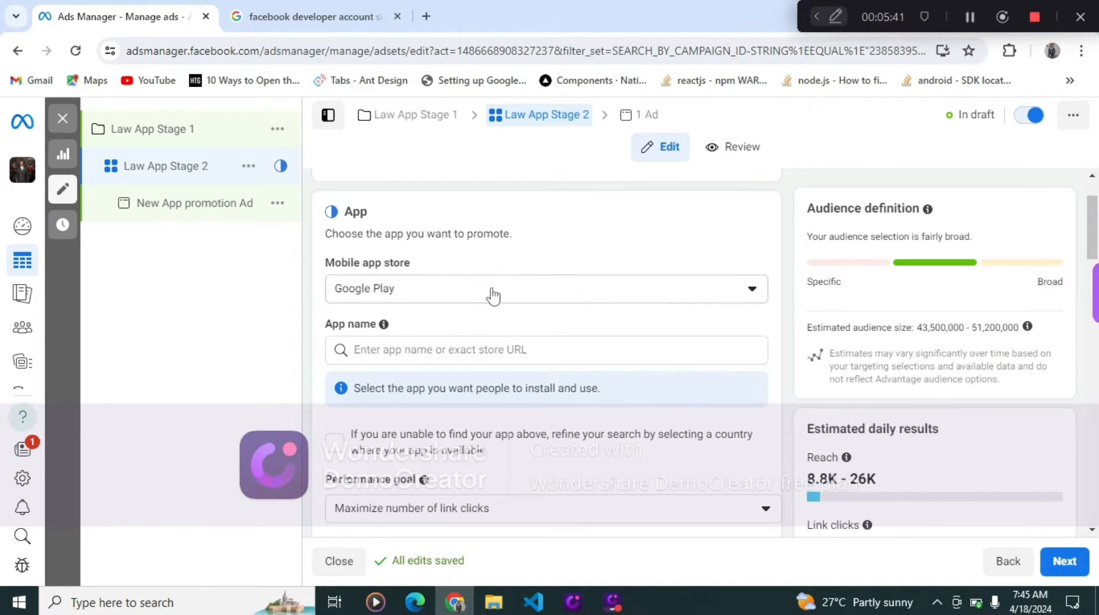
pyautogui.click(541, 298)
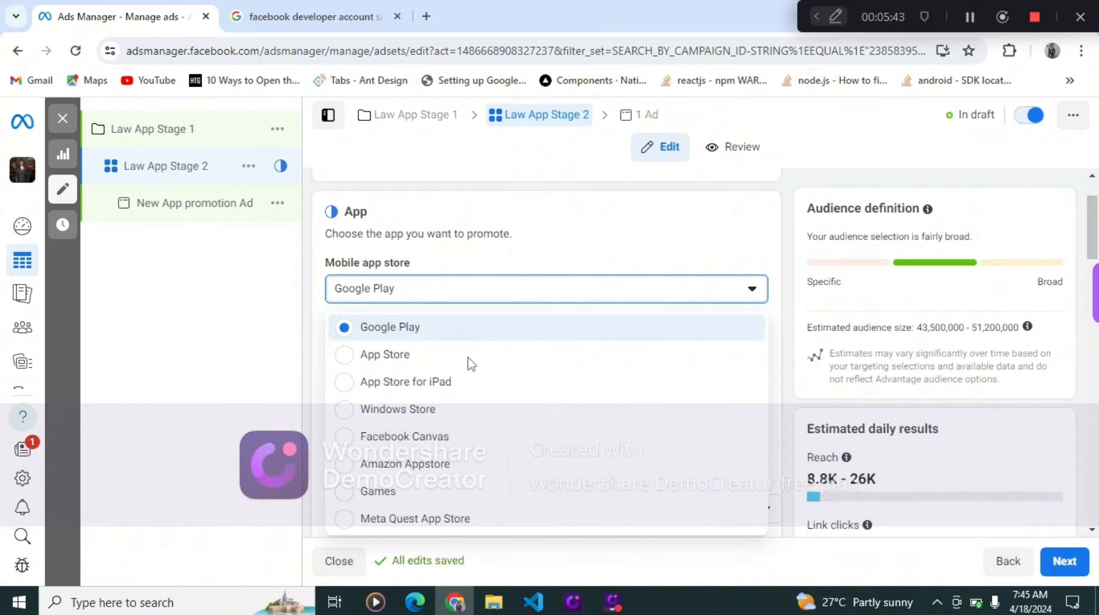
pyautogui.click(410, 331)
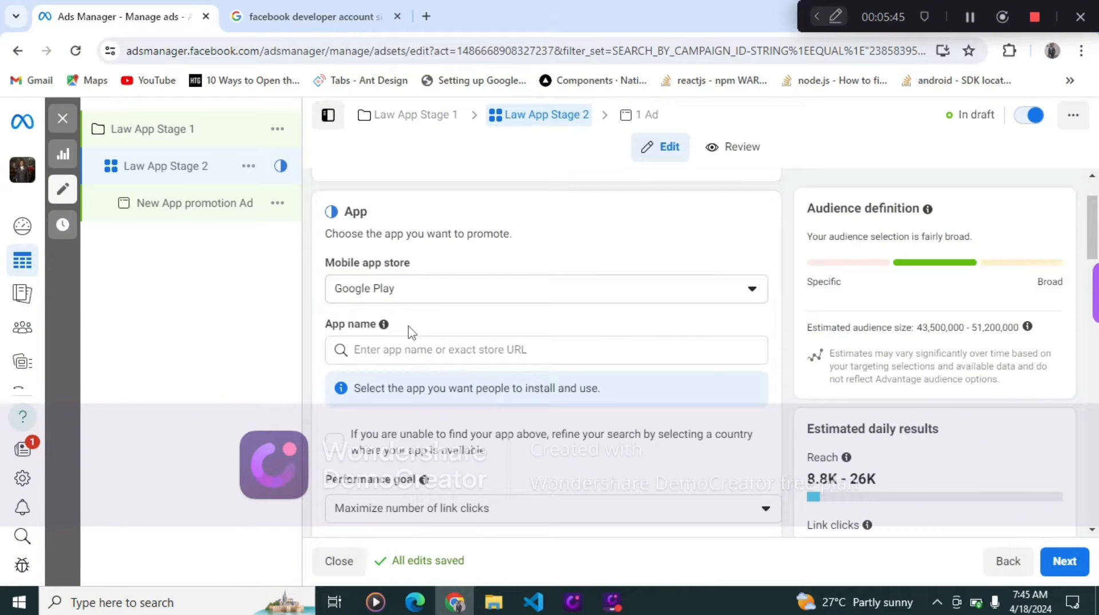
pyautogui.click(422, 345)
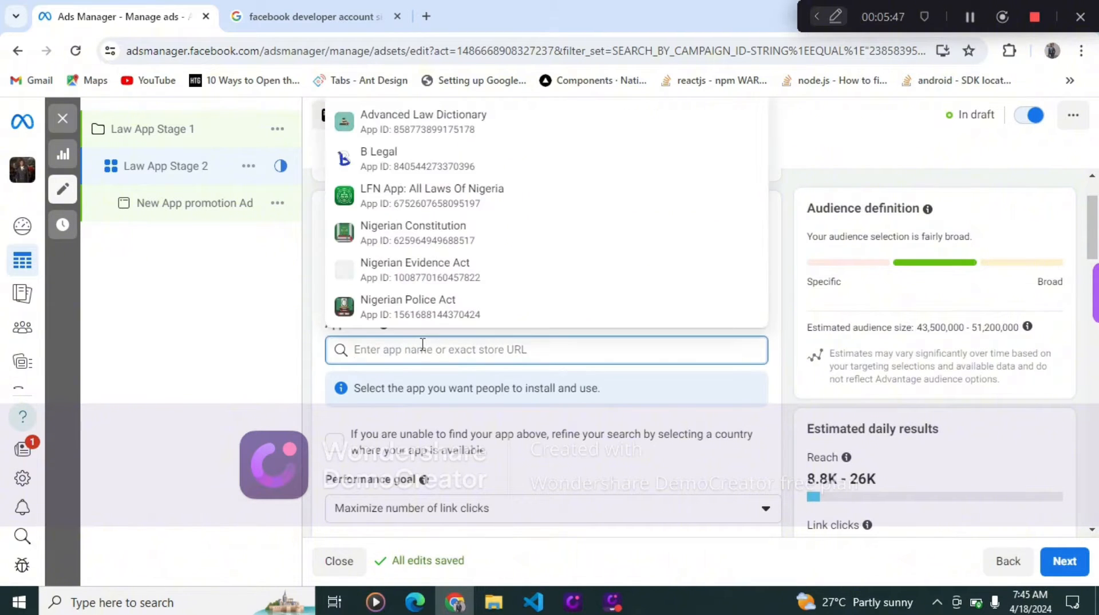
pyautogui.click(250, 348)
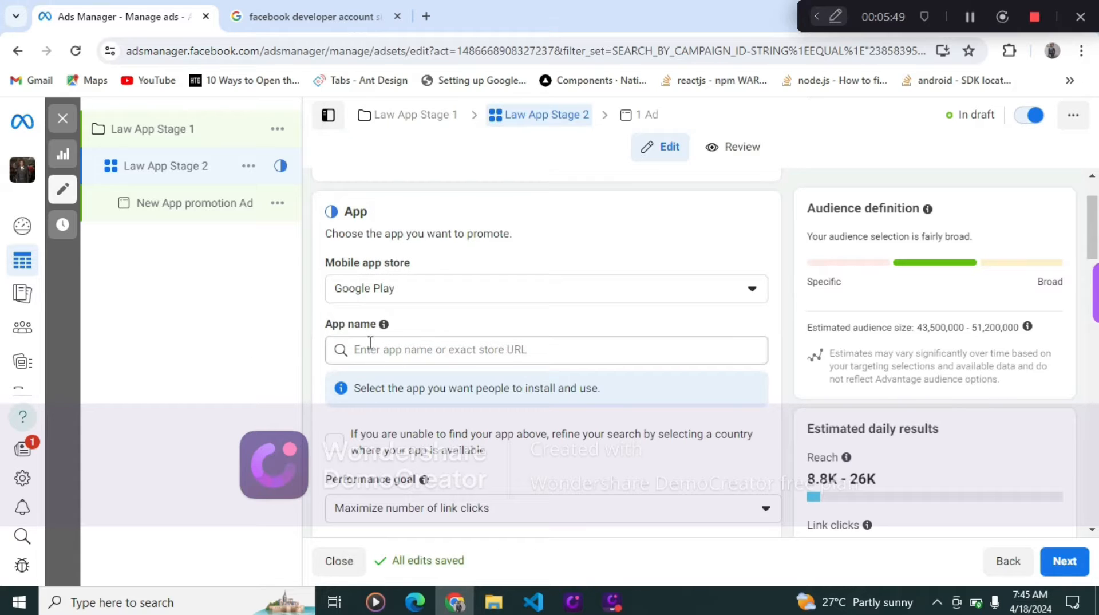
pyautogui.click(427, 349)
pyautogui.click(262, 372)
pyautogui.scroll(-3, 516, 350)
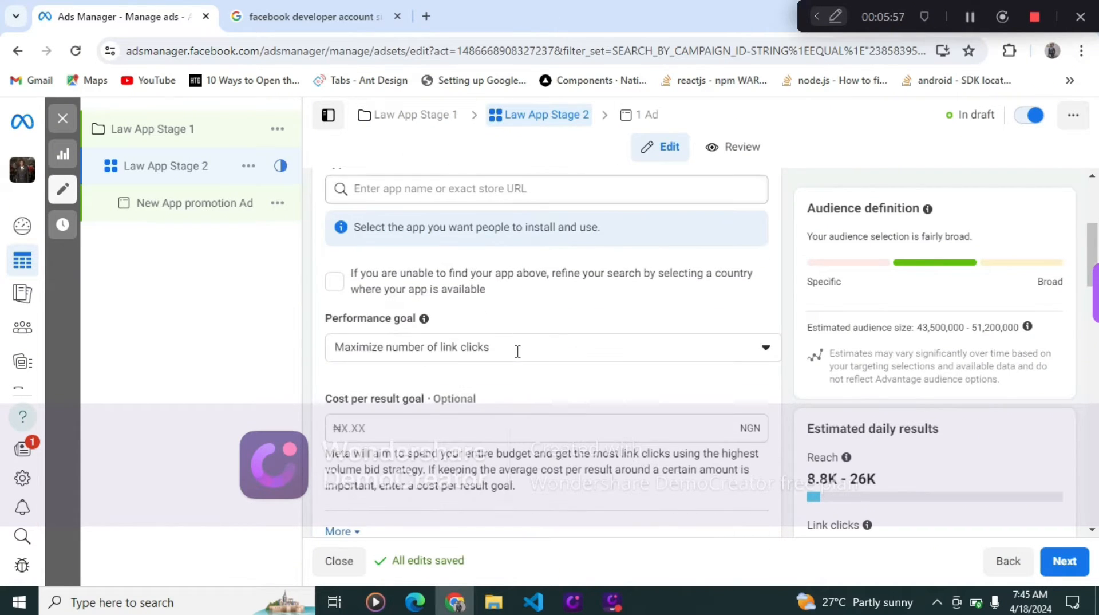
pyautogui.scroll(3, 515, 351)
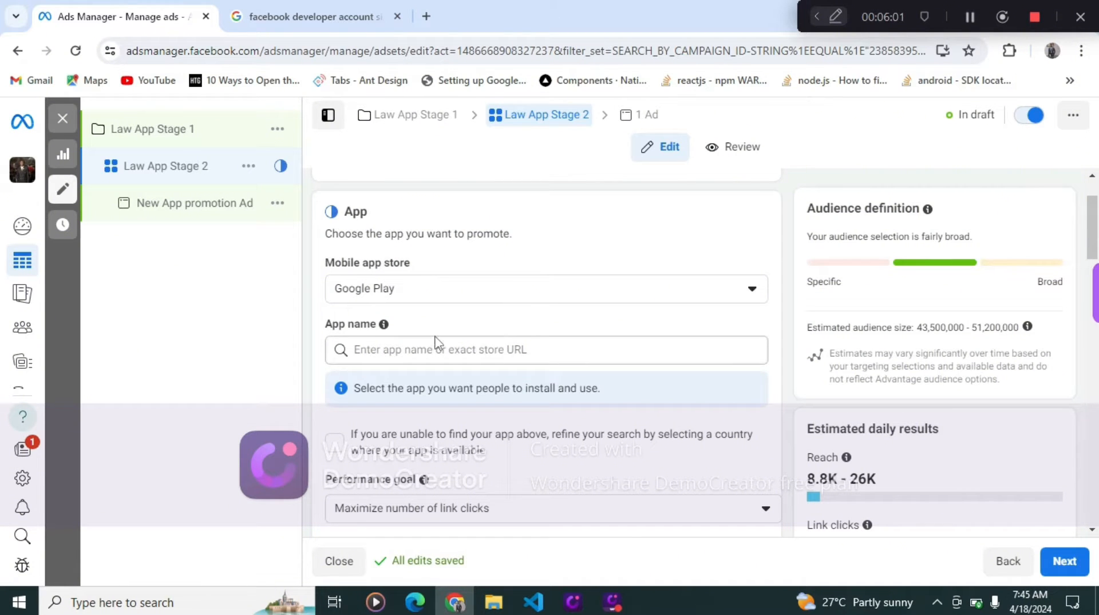
pyautogui.moveTo(385, 325)
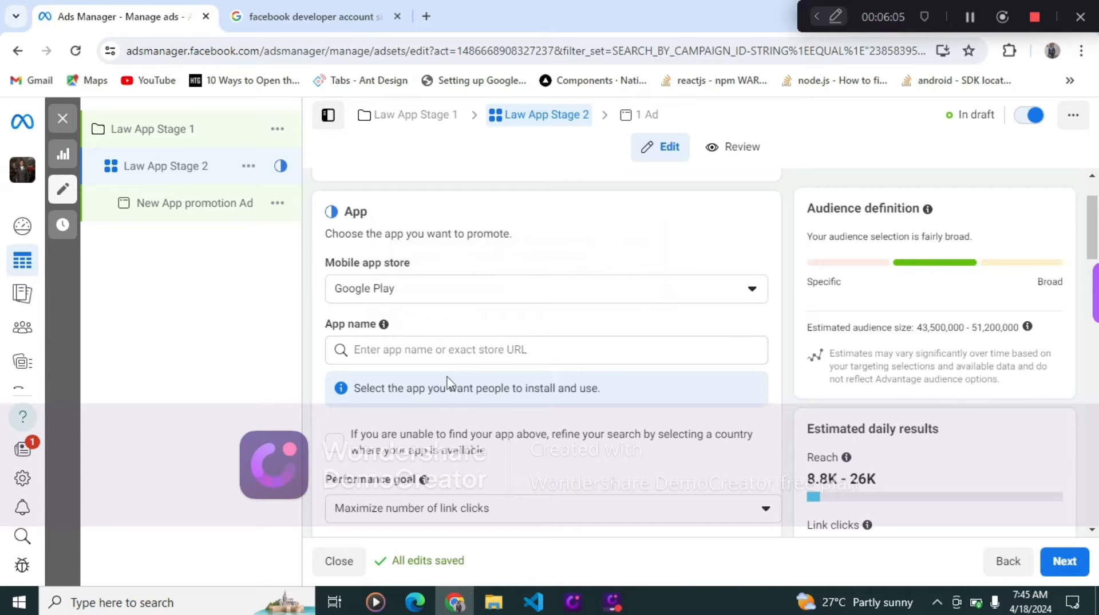
# - Set the ad set's performance goal to Maximize number of app installs
pyautogui.scroll(-1, 448, 385)
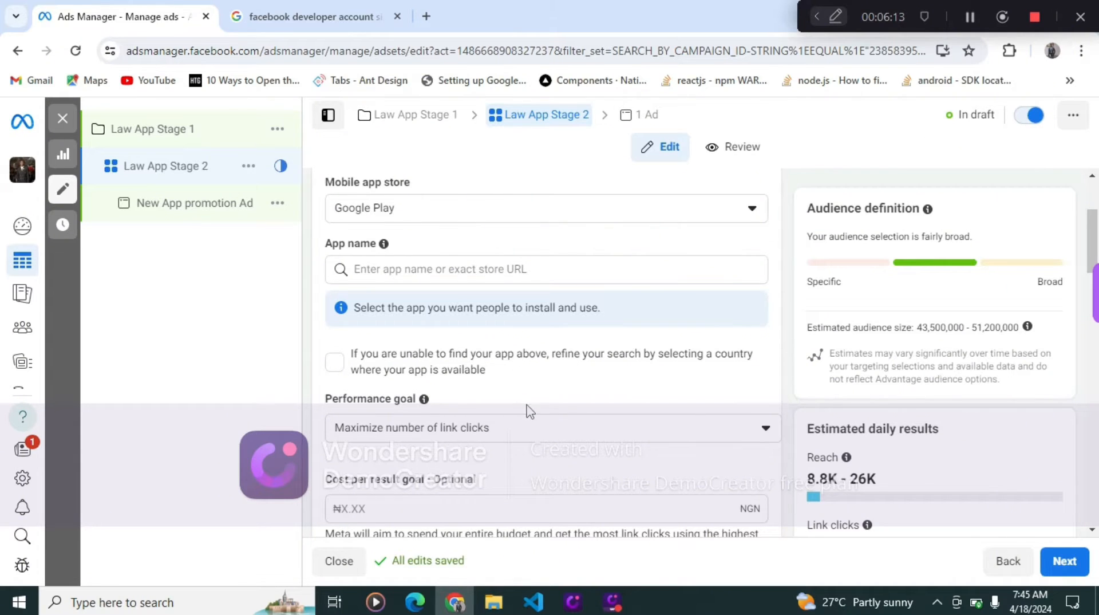
pyautogui.scroll(-3, 510, 399)
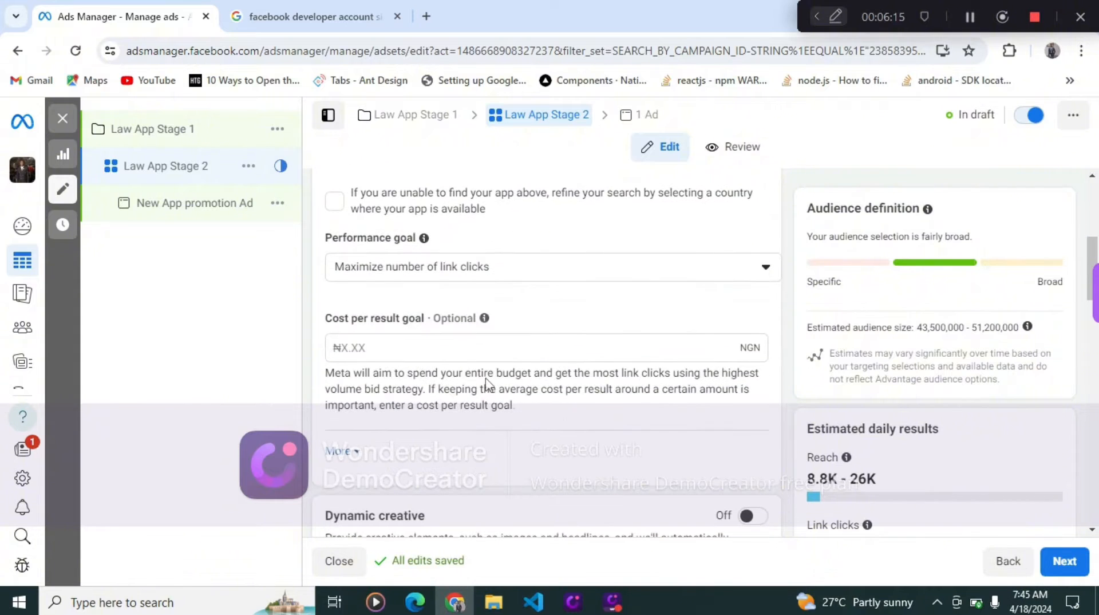
pyautogui.click(450, 279)
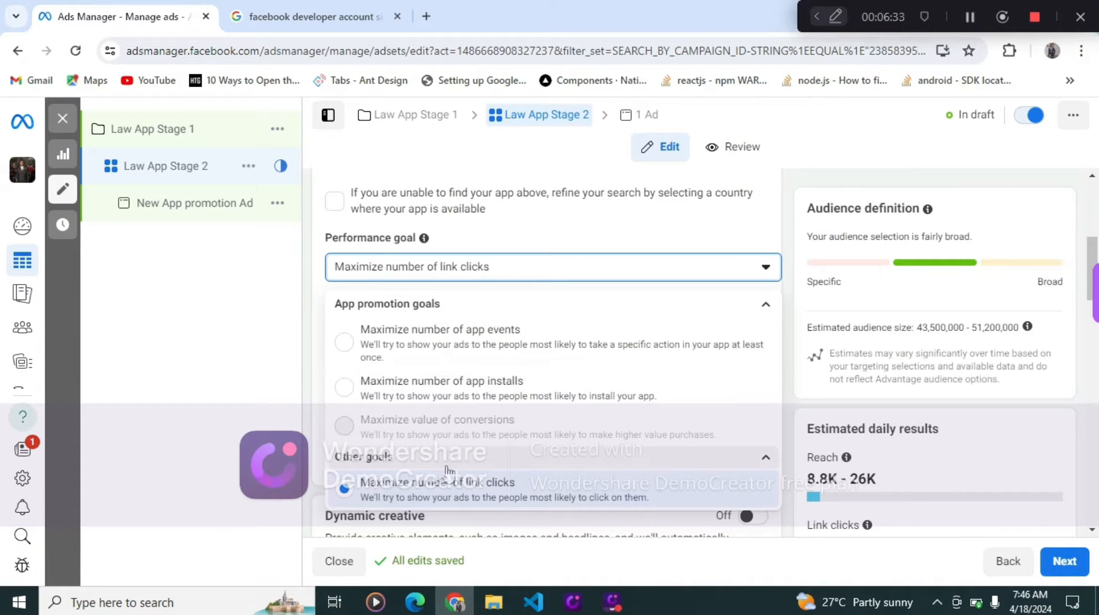
pyautogui.click(346, 394)
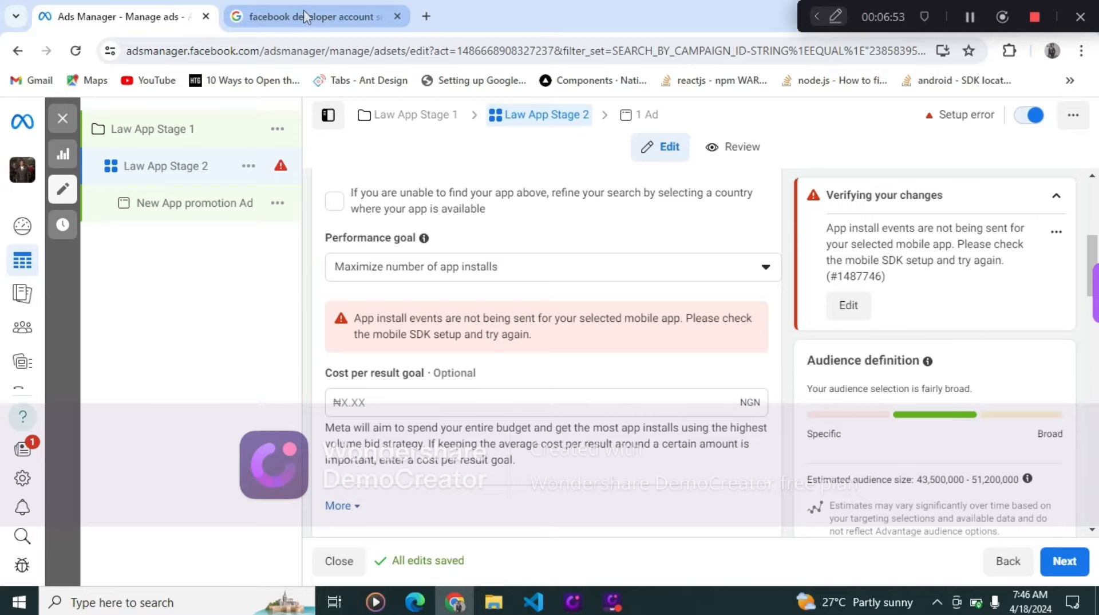
# - Change the performance goal to Maximize number of app events
pyautogui.scroll(2, 529, 291)
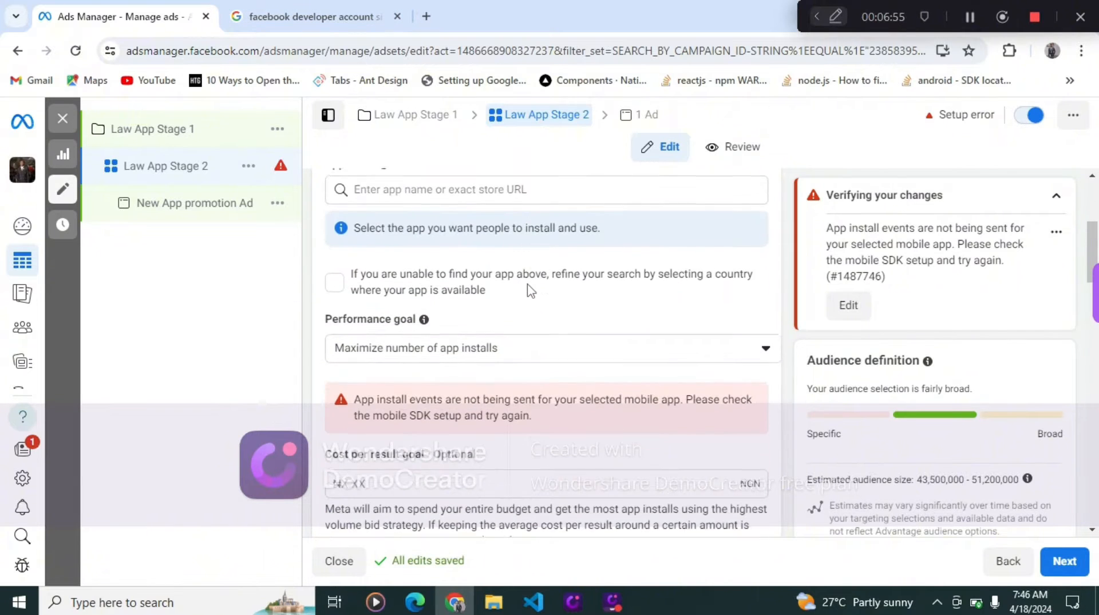
pyautogui.click(484, 363)
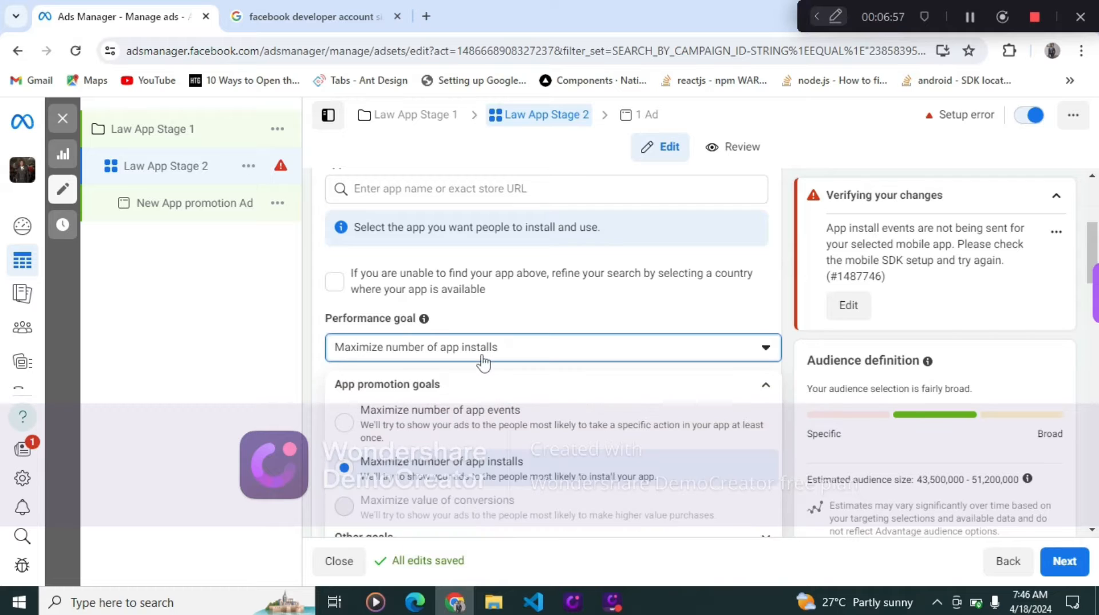
pyautogui.scroll(-4, 483, 483)
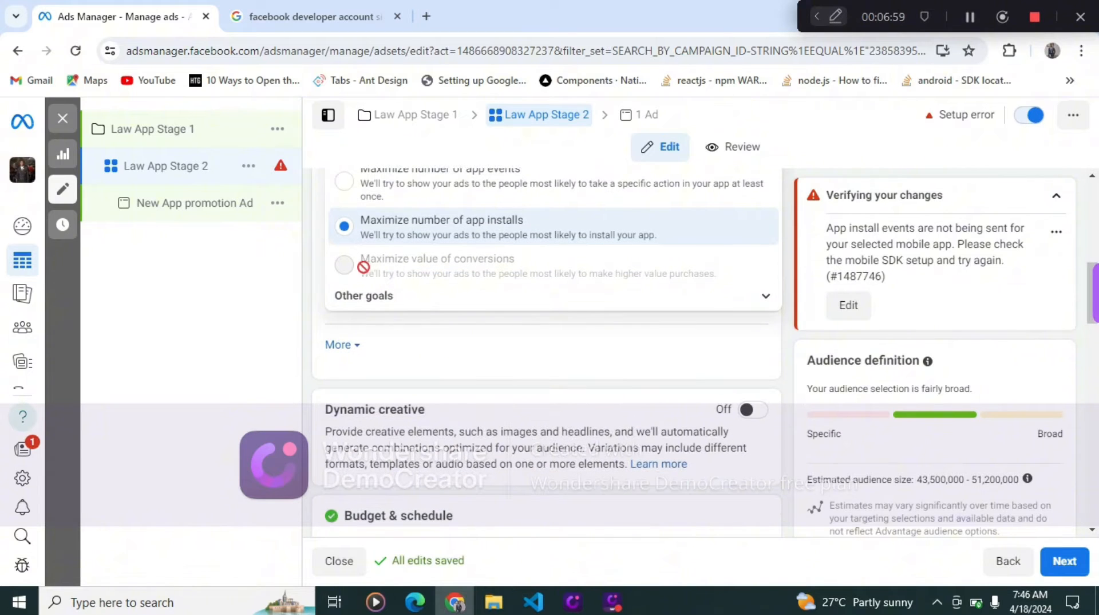
pyautogui.scroll(3, 419, 256)
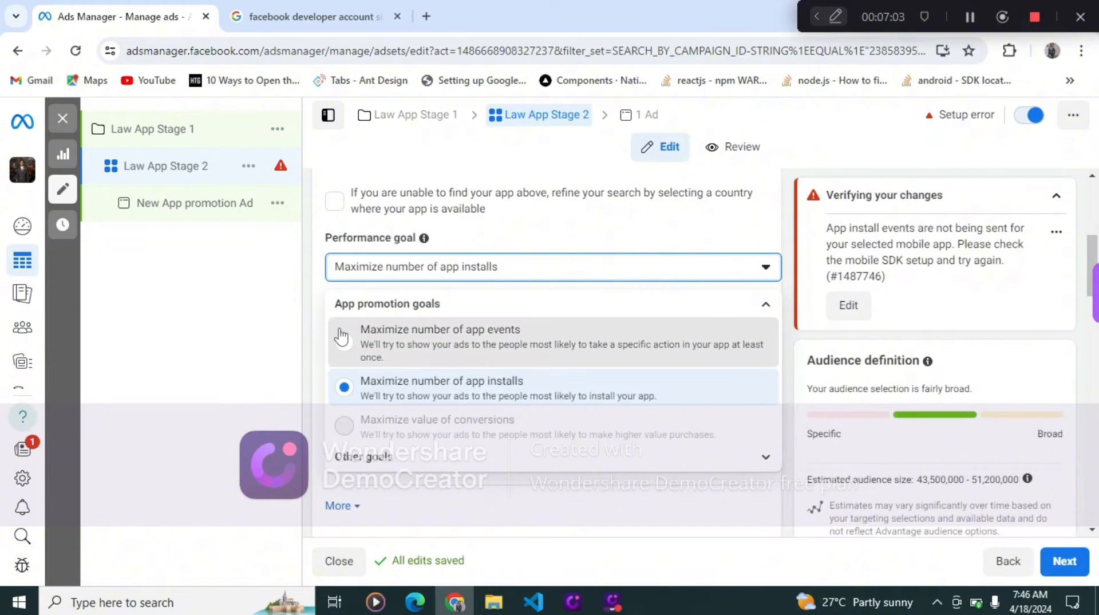
pyautogui.click(341, 337)
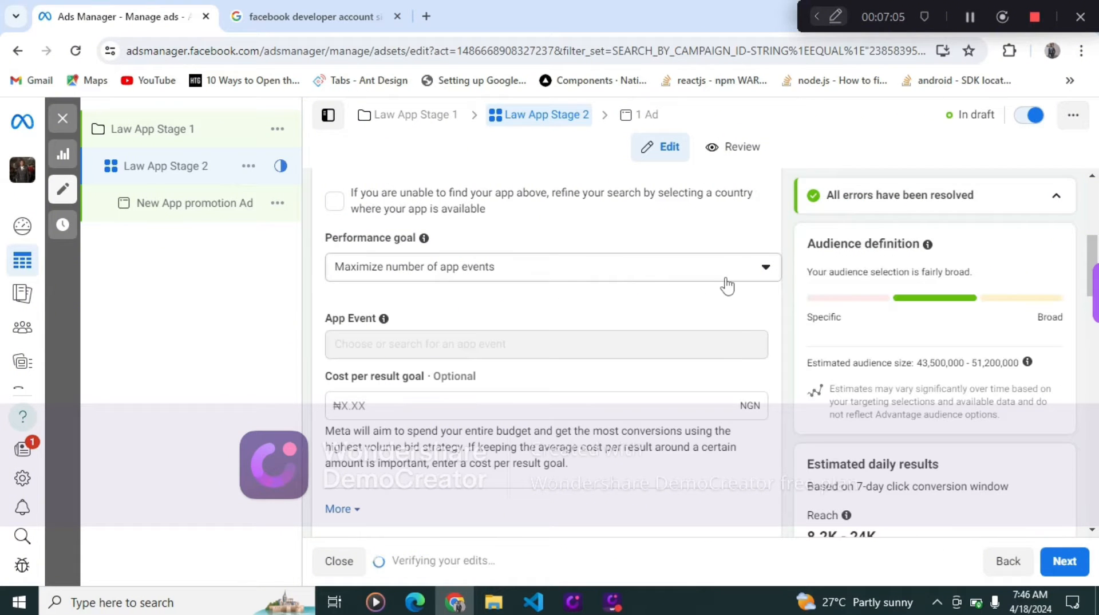
# - Set the cost per result goal to 2 NGN
pyautogui.scroll(-2, 505, 297)
pyautogui.scroll(3, 505, 297)
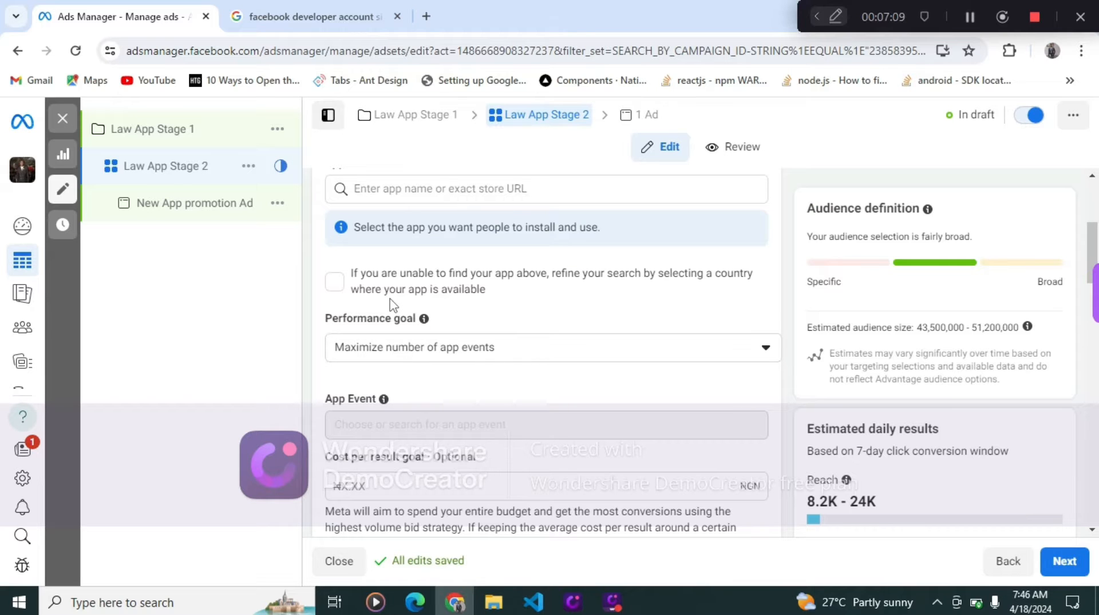
pyautogui.scroll(-3, 518, 362)
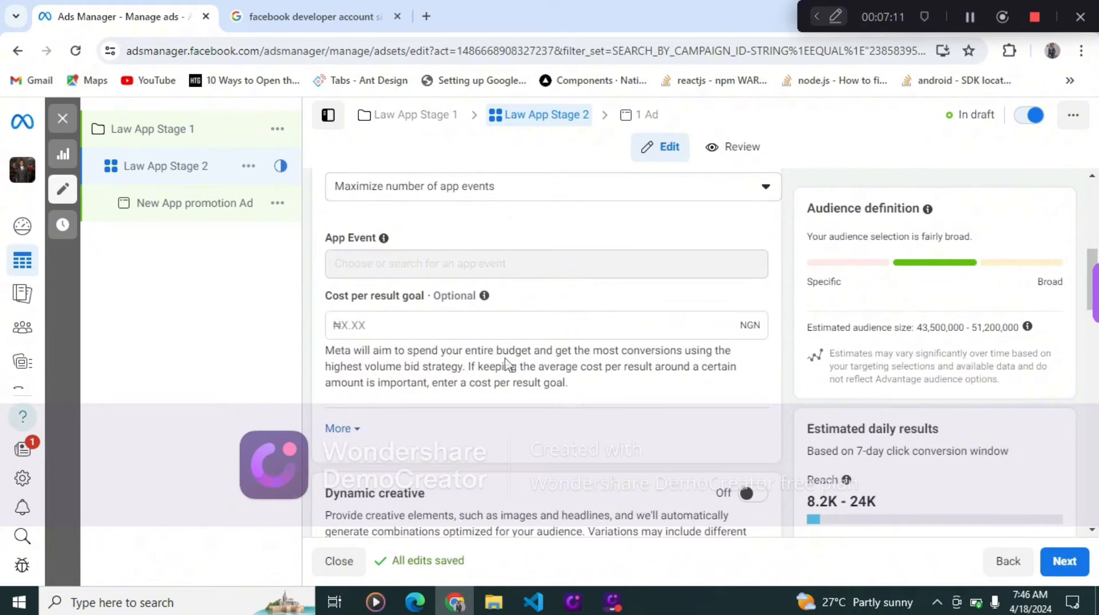
pyautogui.scroll(-2, 506, 364)
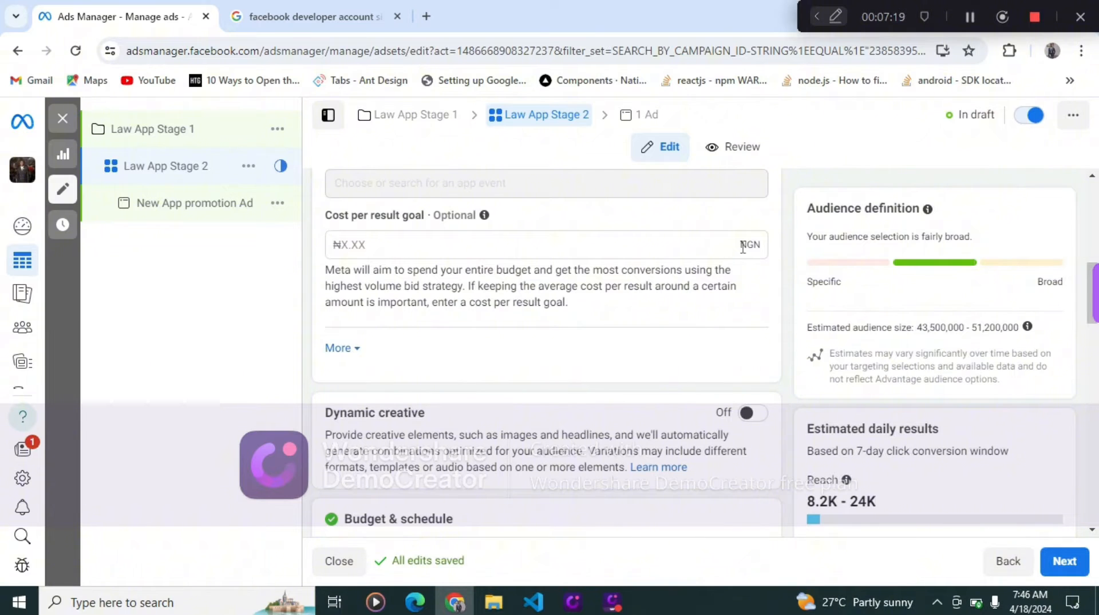
pyautogui.click(535, 248)
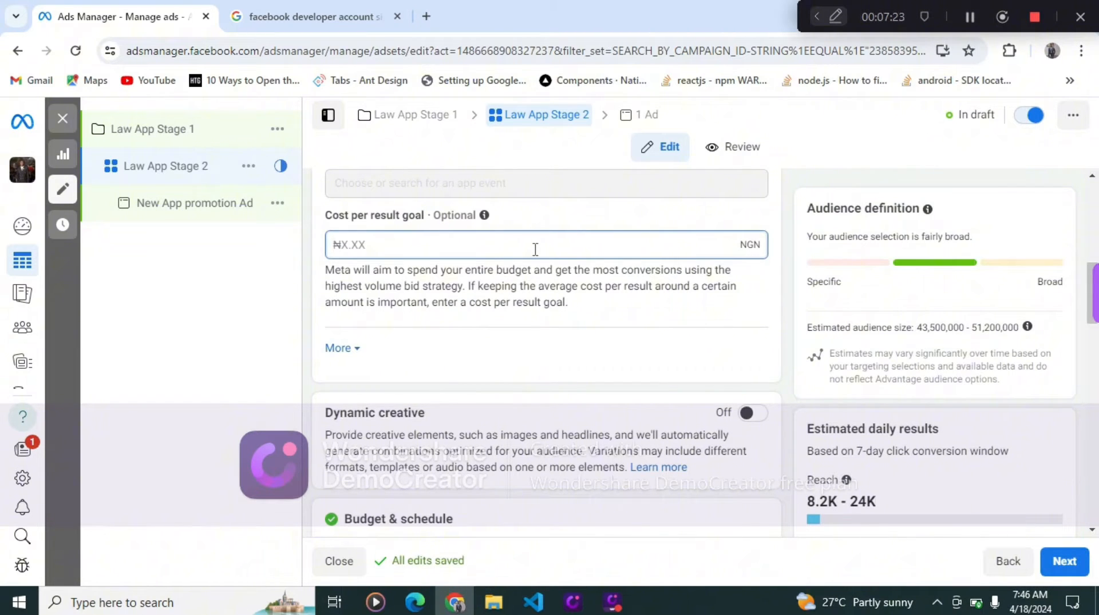
pyautogui.write('2--')
pyautogui.scroll(-5, 535, 249)
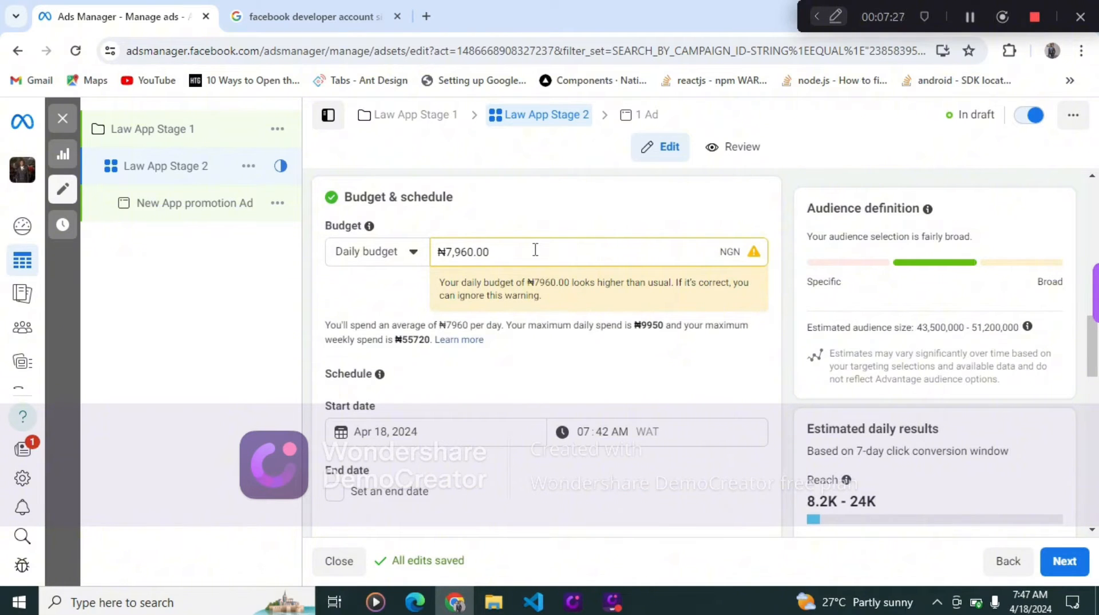
# - Clear the cost per result goal and set the ad set's daily budget to ₦2,000
pyautogui.scroll(5, 535, 249)
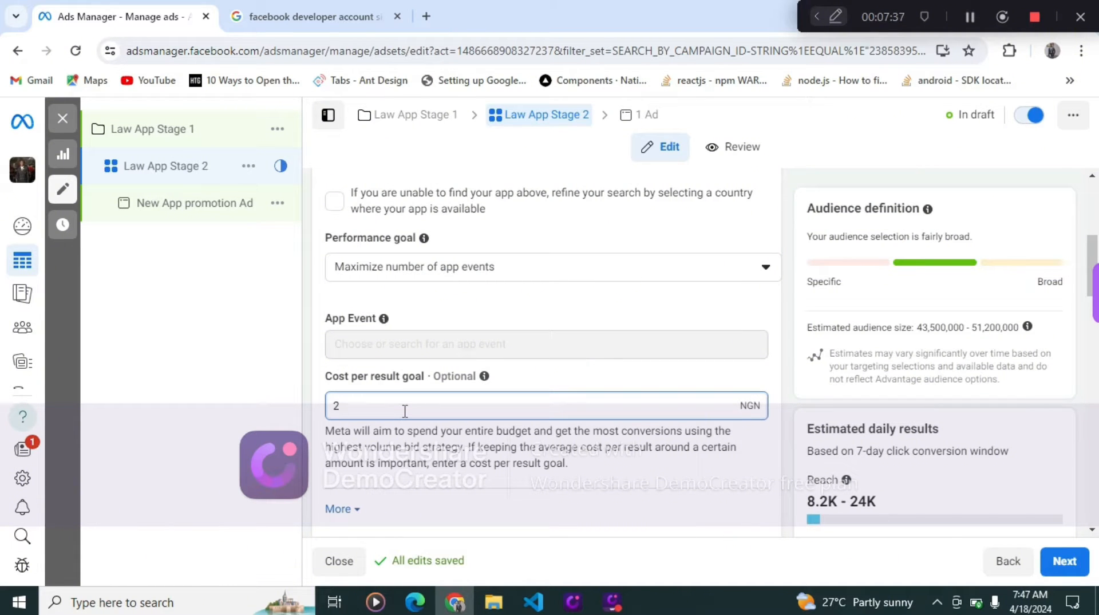
pyautogui.press('BackSpace')
pyautogui.scroll(-3, 389, 426)
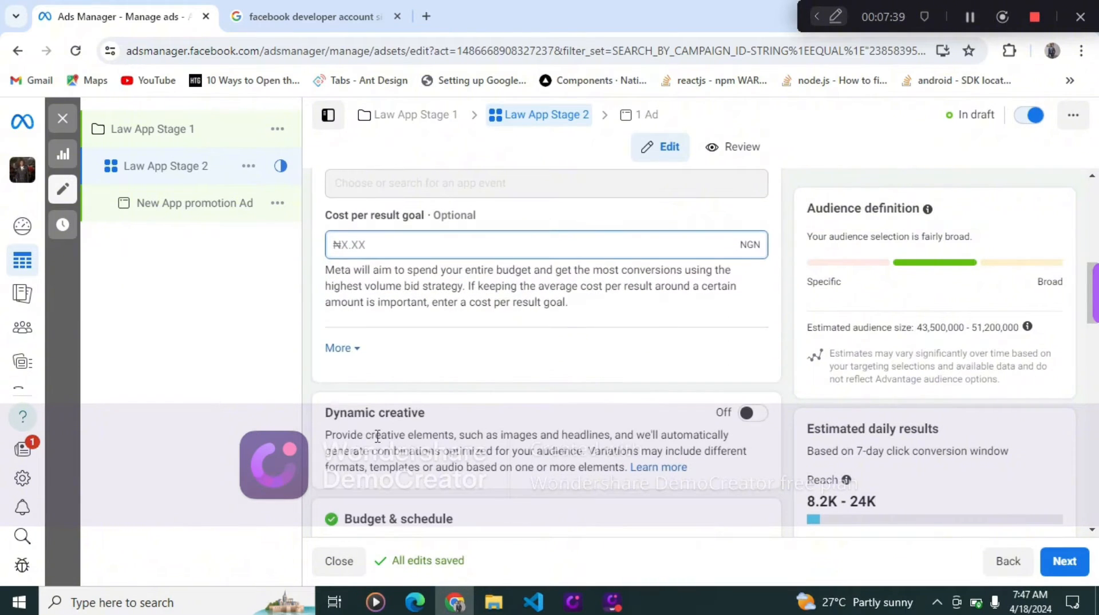
pyautogui.scroll(-4, 377, 436)
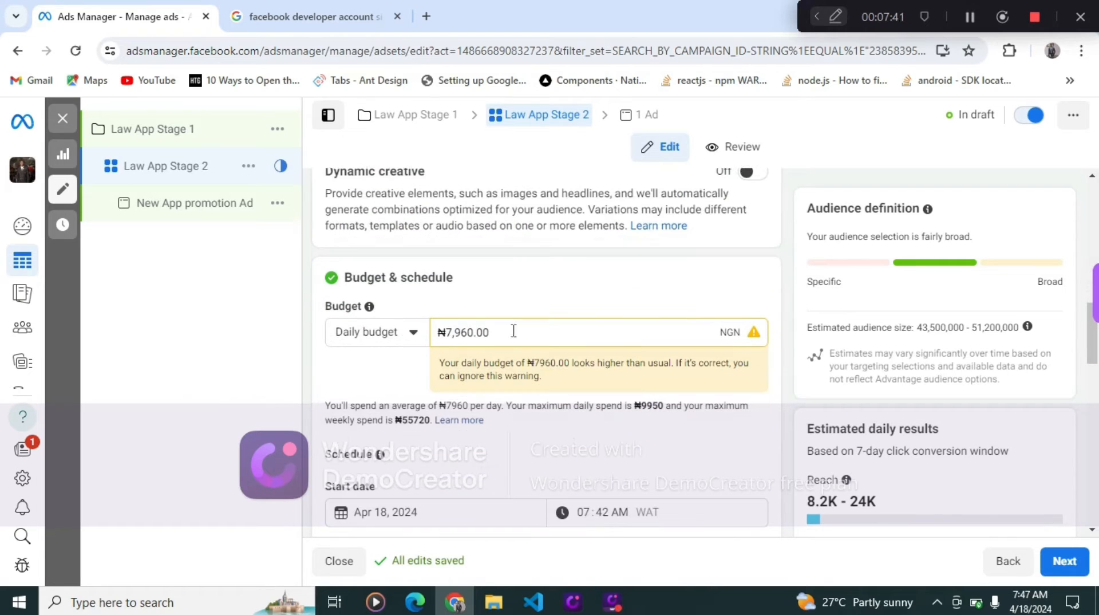
pyautogui.moveTo(491, 333); pyautogui.dragTo(449, 337)
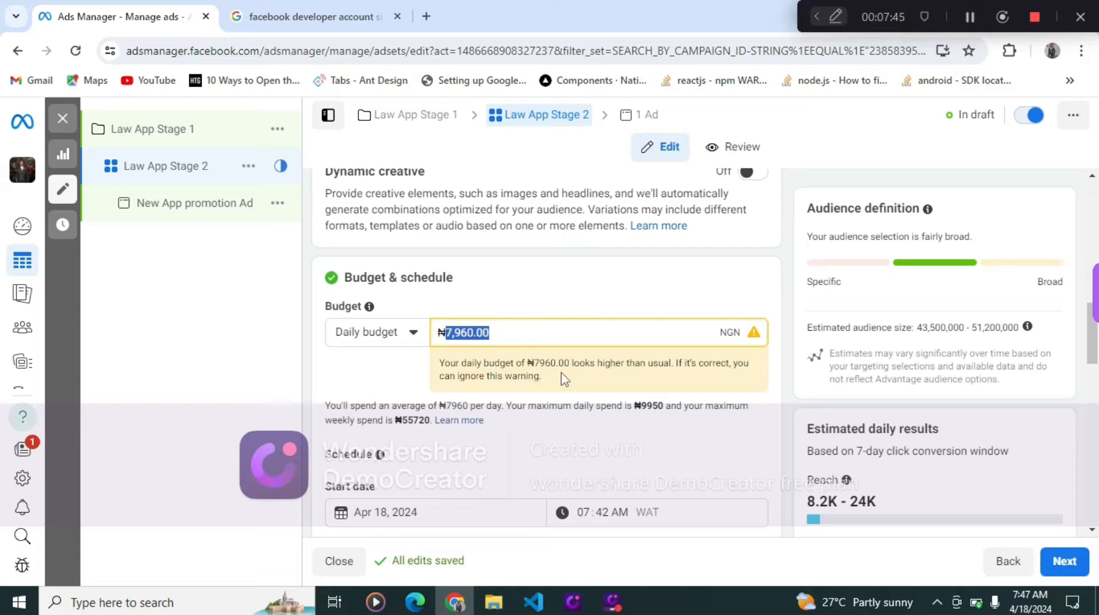
pyautogui.write('2000')
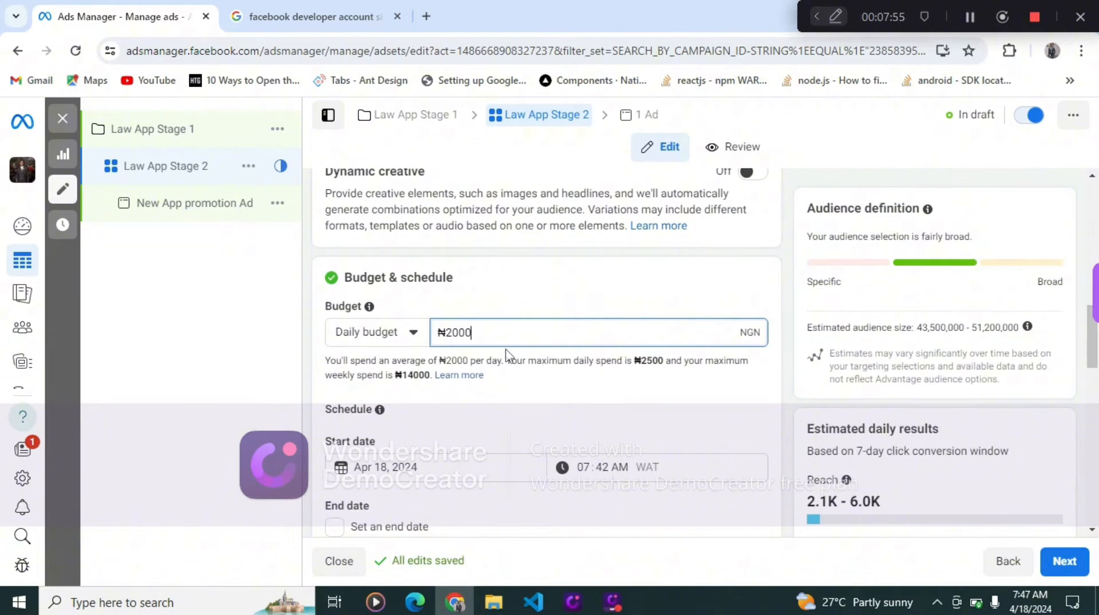
# - Open the start date calendar and select April 18, 2024
pyautogui.scroll(-3, 493, 381)
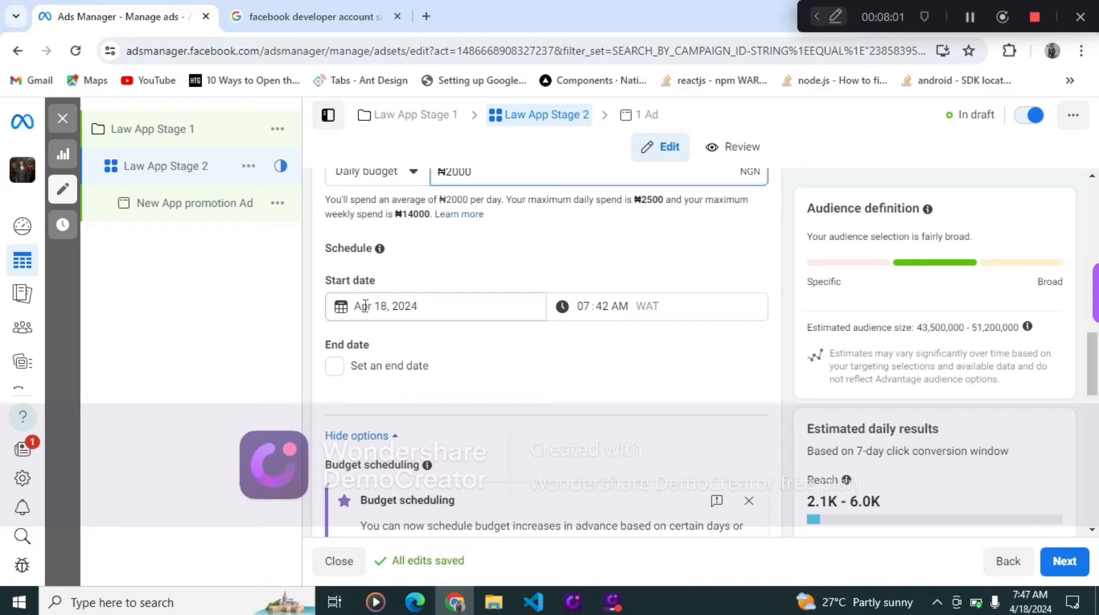
pyautogui.click(404, 307)
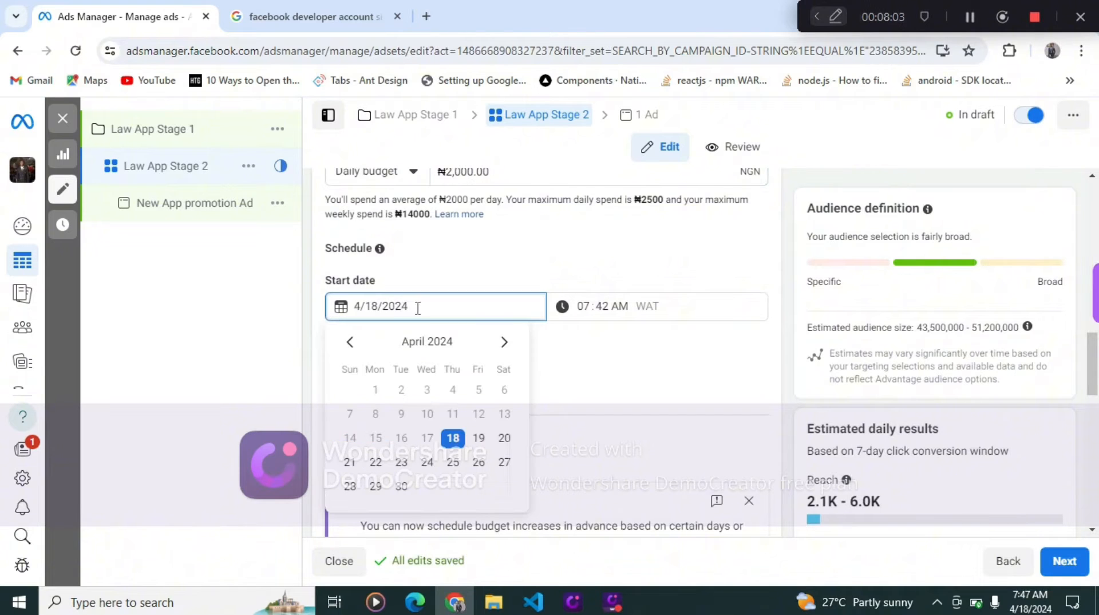
pyautogui.click(454, 438)
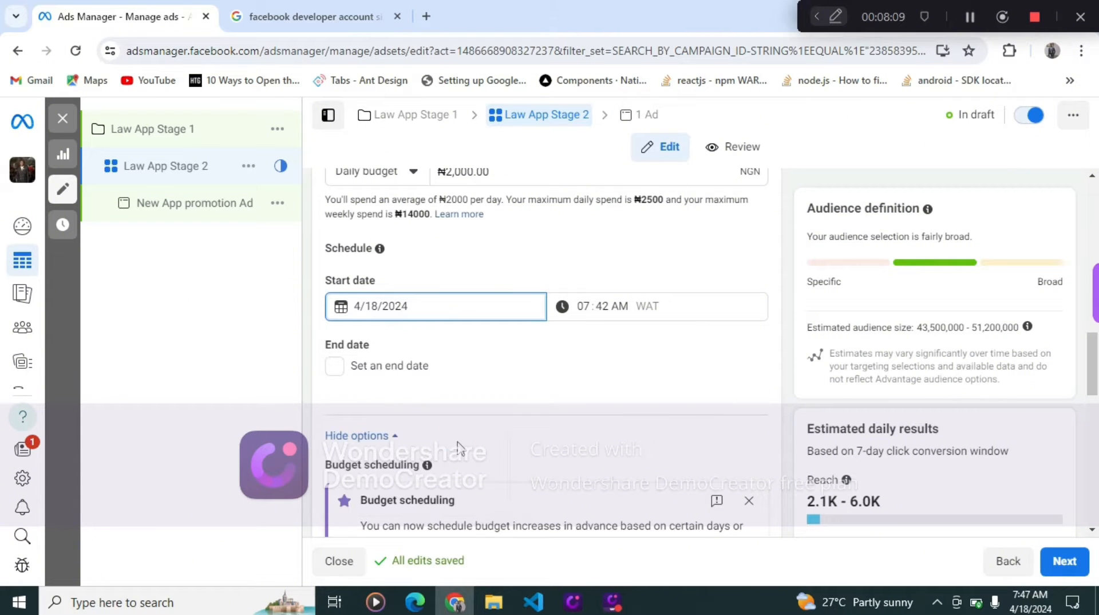
pyautogui.click(338, 369)
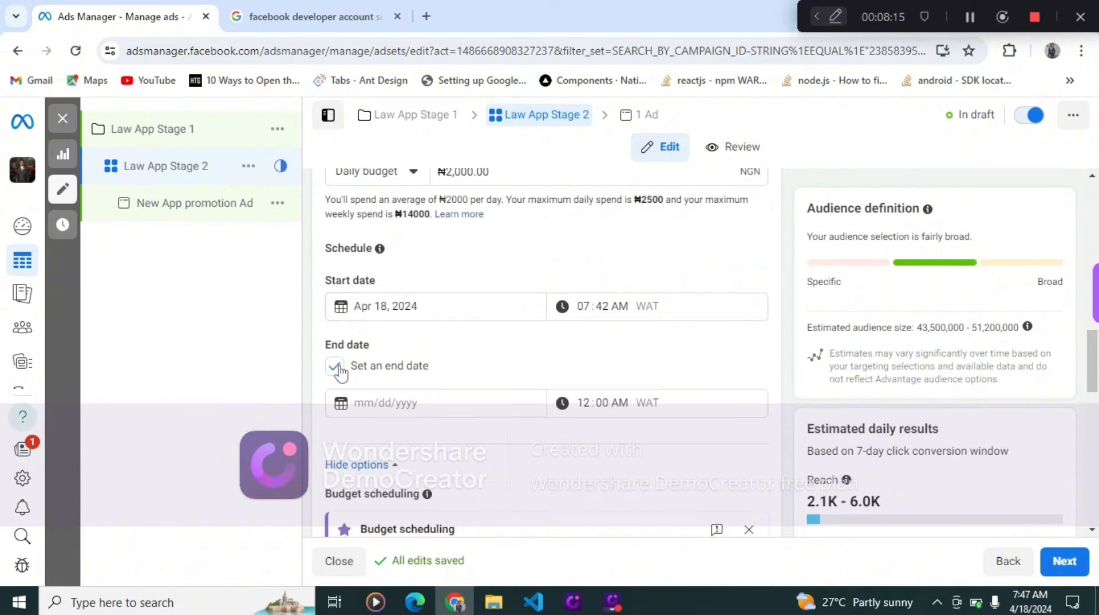
pyautogui.click(338, 370)
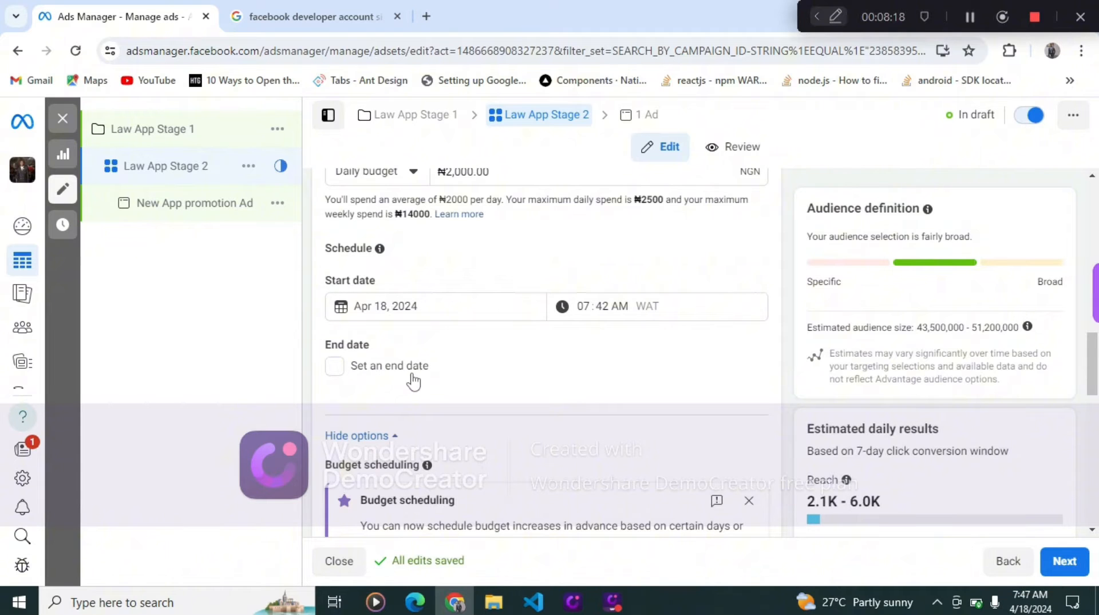
pyautogui.click(341, 371)
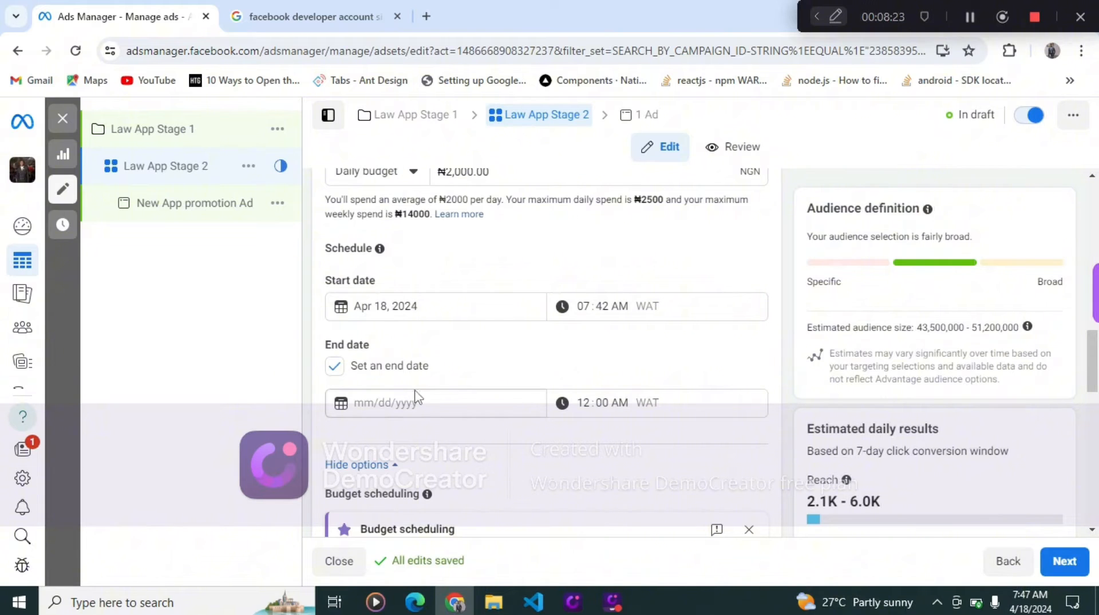
pyautogui.click(338, 371)
# - Scroll through budget scheduling and expand the audience controls' additional options
pyautogui.scroll(-3, 433, 378)
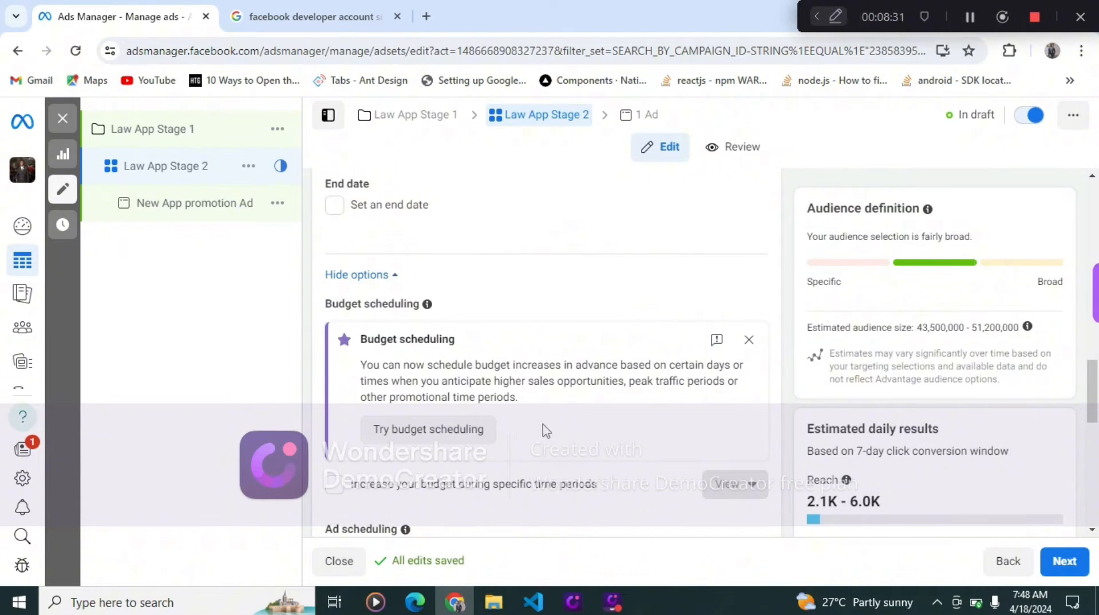
pyautogui.scroll(-2, 552, 426)
pyautogui.scroll(-1, 552, 426)
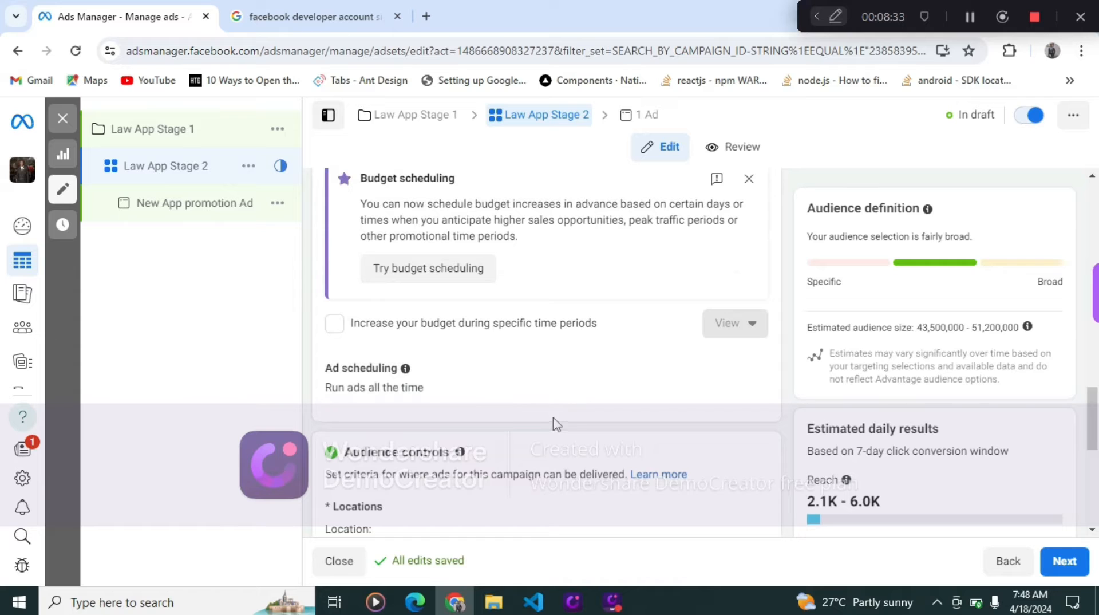
pyautogui.scroll(3, 564, 420)
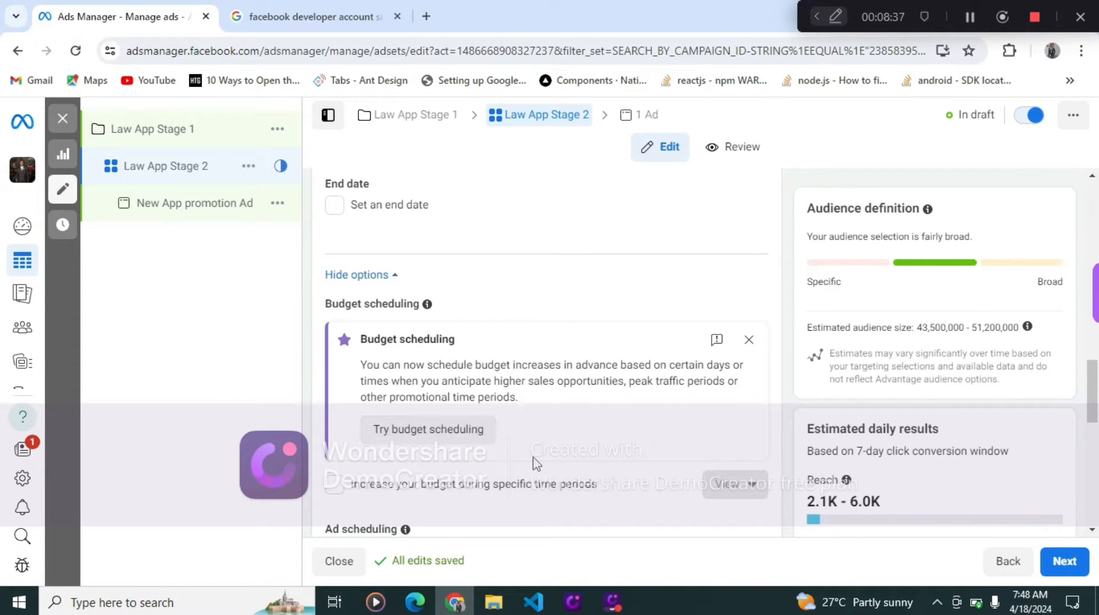
pyautogui.scroll(-2, 535, 461)
pyautogui.scroll(-2, 535, 461)
pyautogui.scroll(-3, 535, 462)
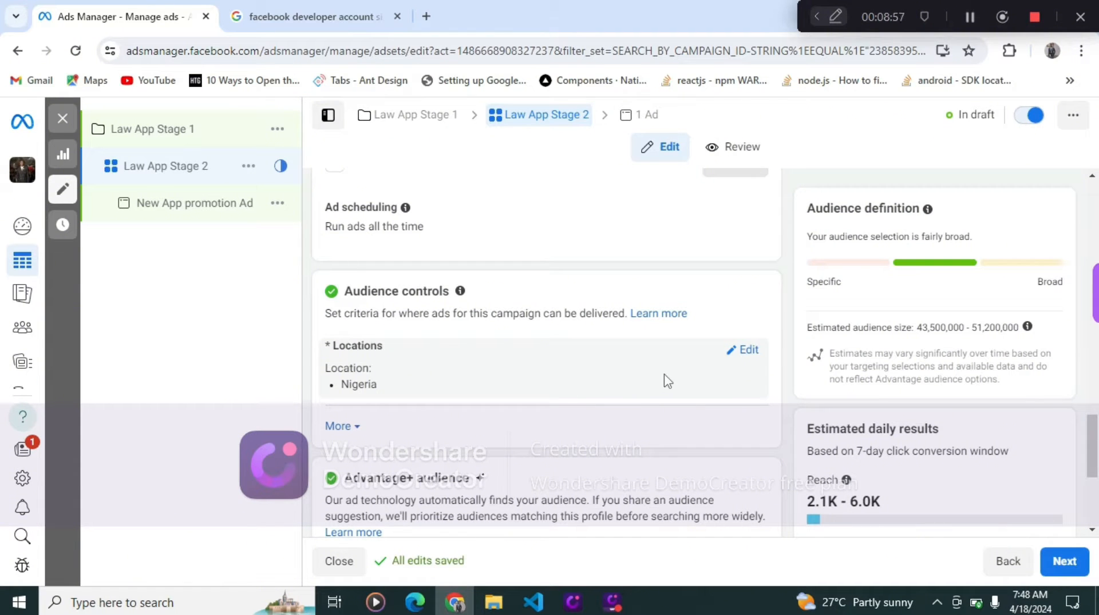
pyautogui.click(358, 434)
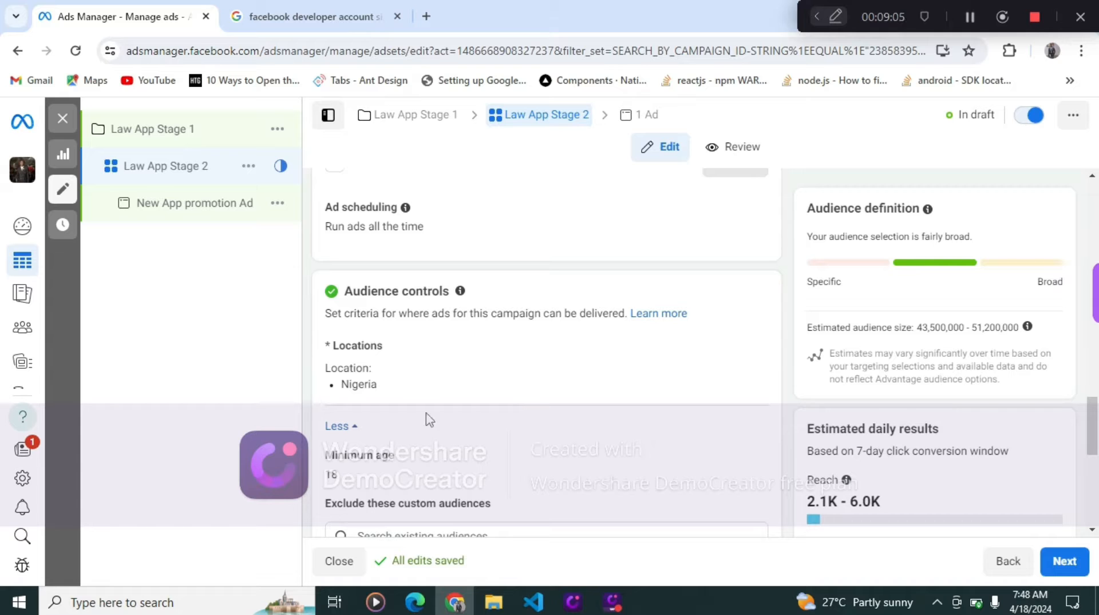
# - Open the Nigeria location editor and the excluded custom audiences search to inspect them
pyautogui.scroll(-3, 441, 434)
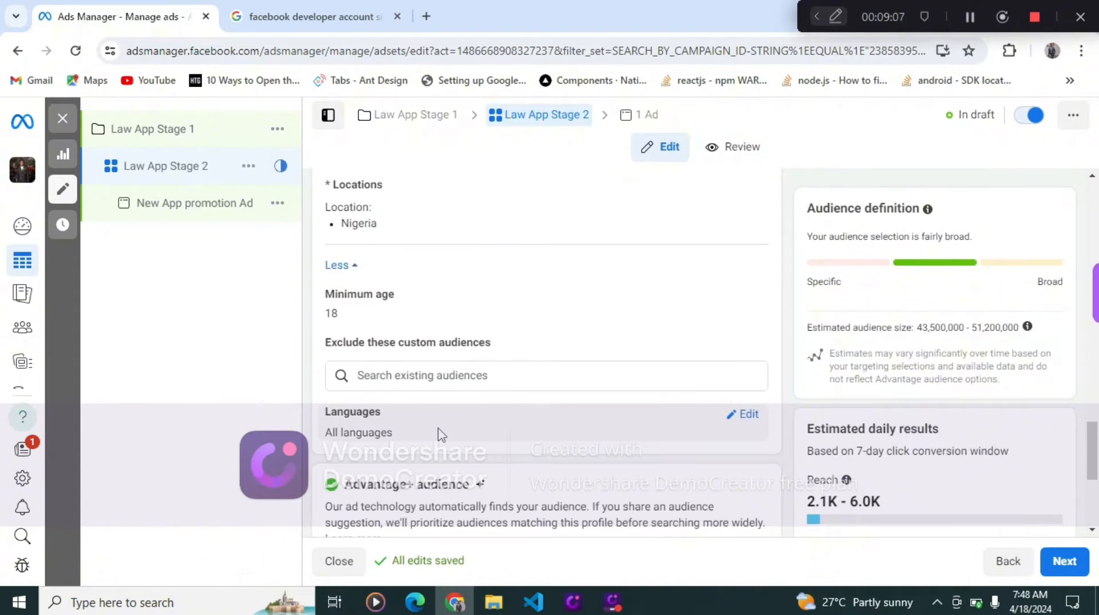
pyautogui.scroll(3, 441, 434)
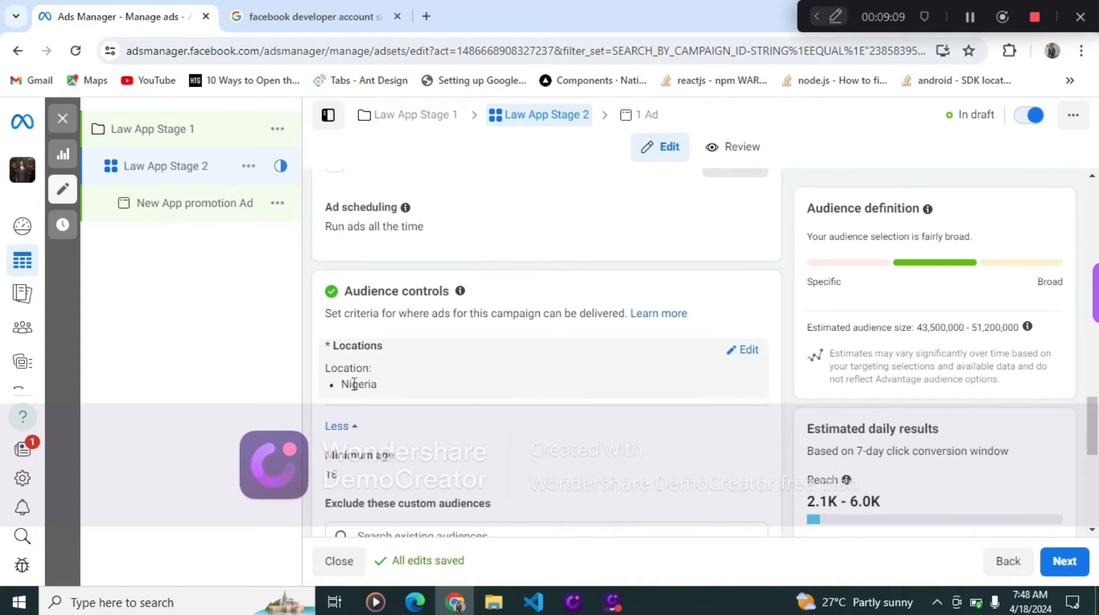
pyautogui.click(747, 350)
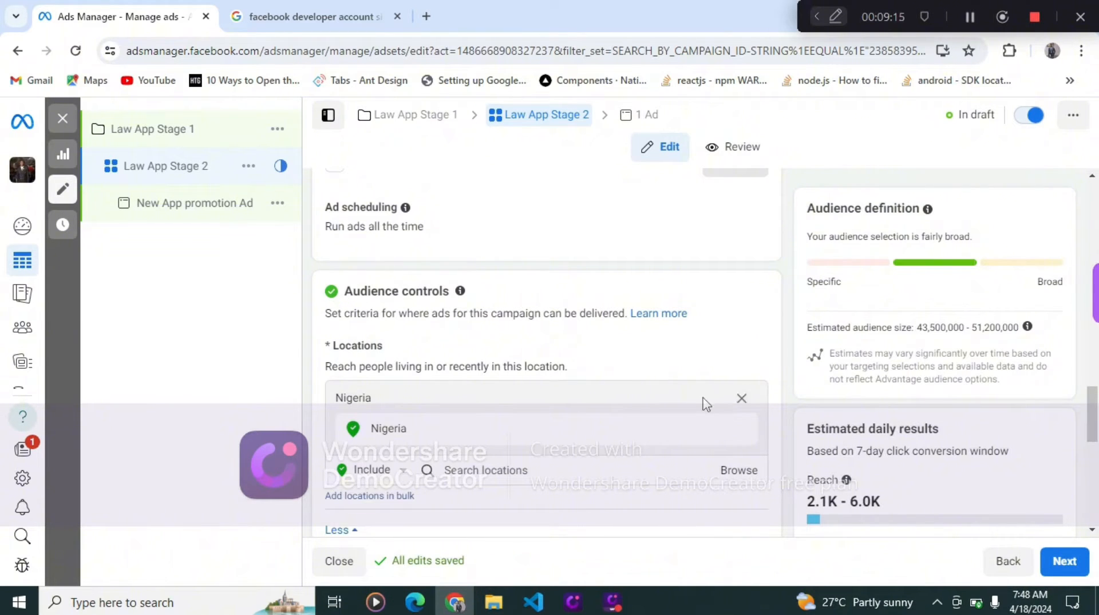
pyautogui.scroll(-3, 535, 426)
pyautogui.moveTo(398, 411)
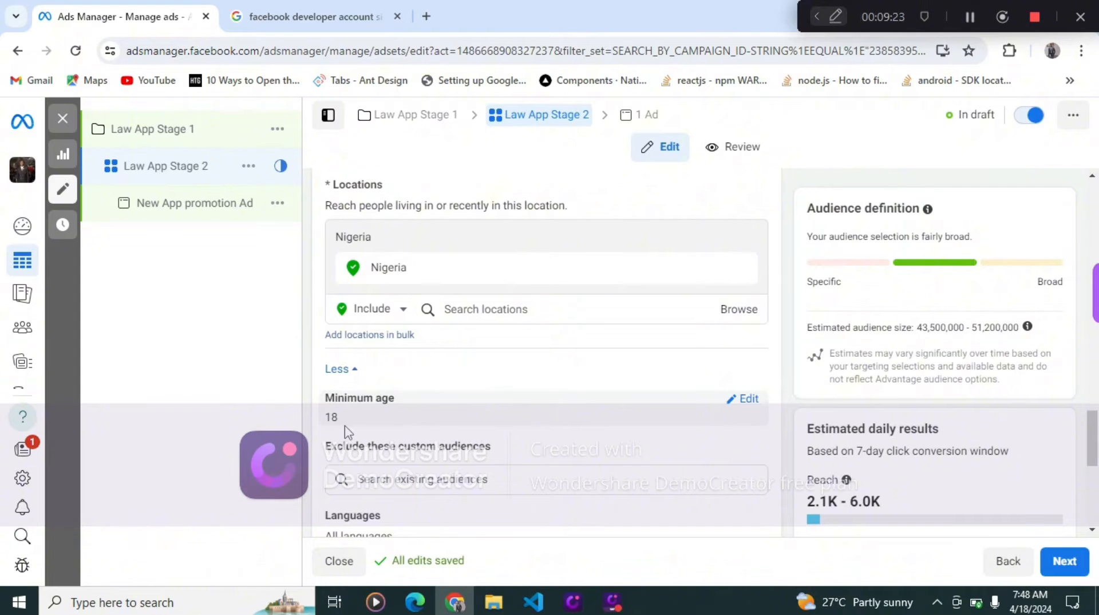
pyautogui.scroll(-3, 348, 430)
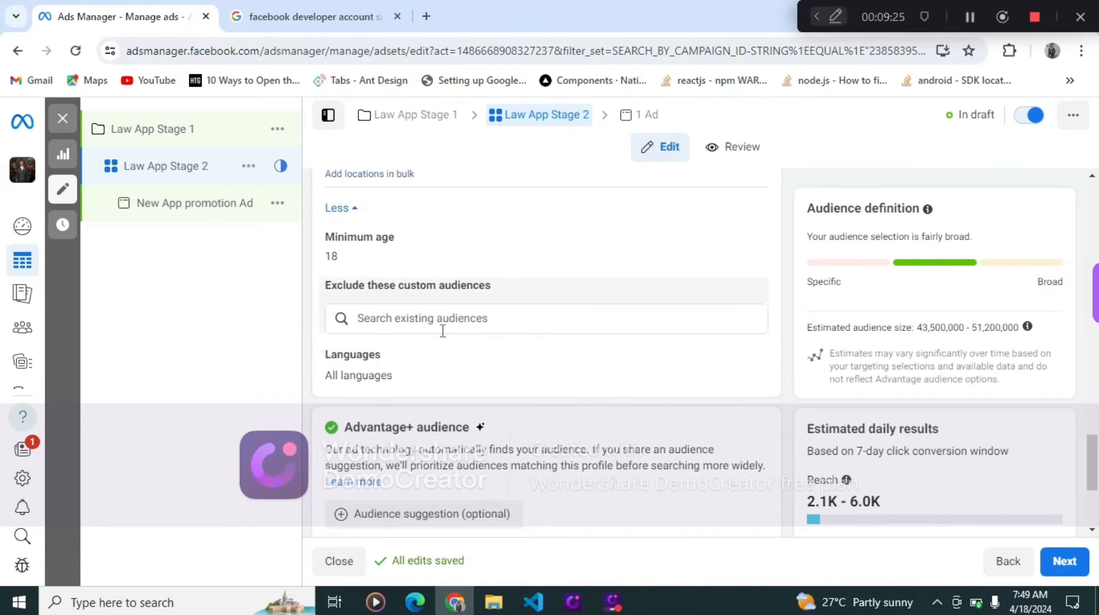
pyautogui.click(459, 317)
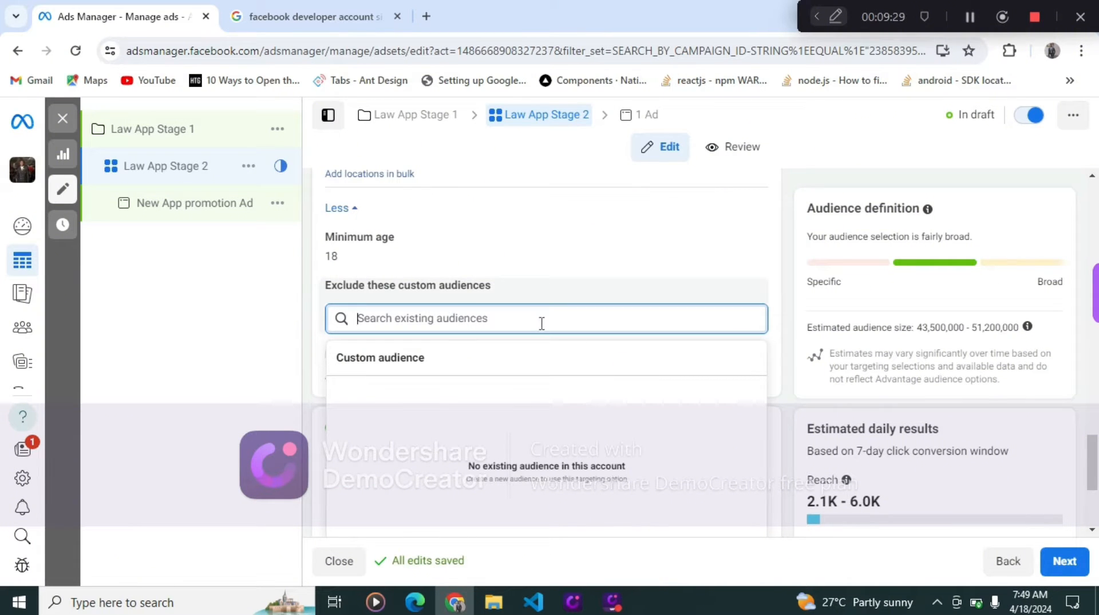
pyautogui.click(557, 291)
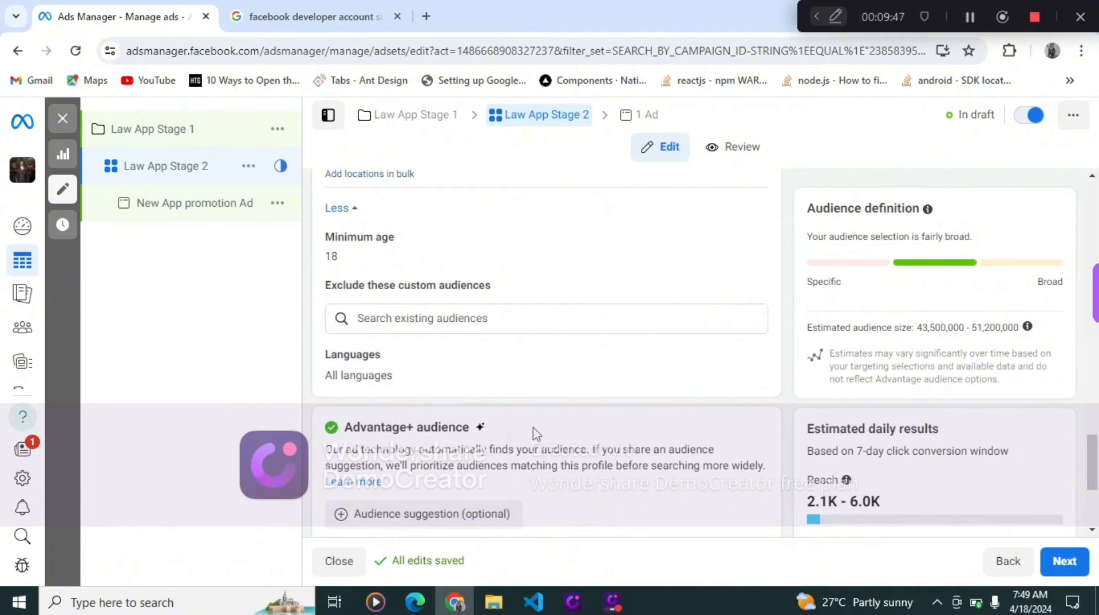
# - Expand the placements' options and scroll back through the ad set settings up to the app section
pyautogui.scroll(-4, 535, 433)
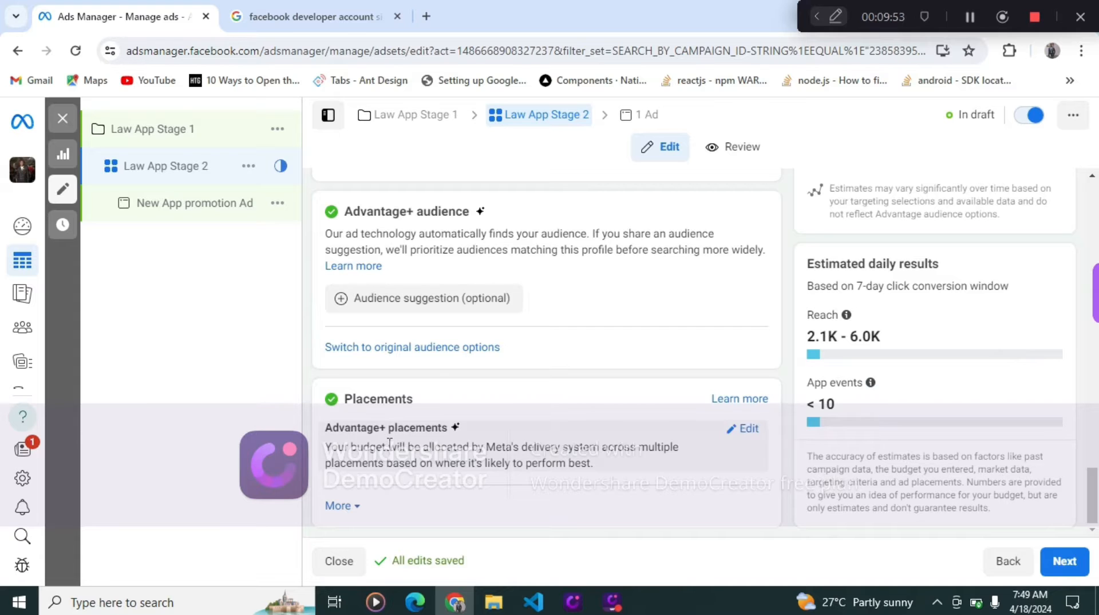
pyautogui.click(358, 507)
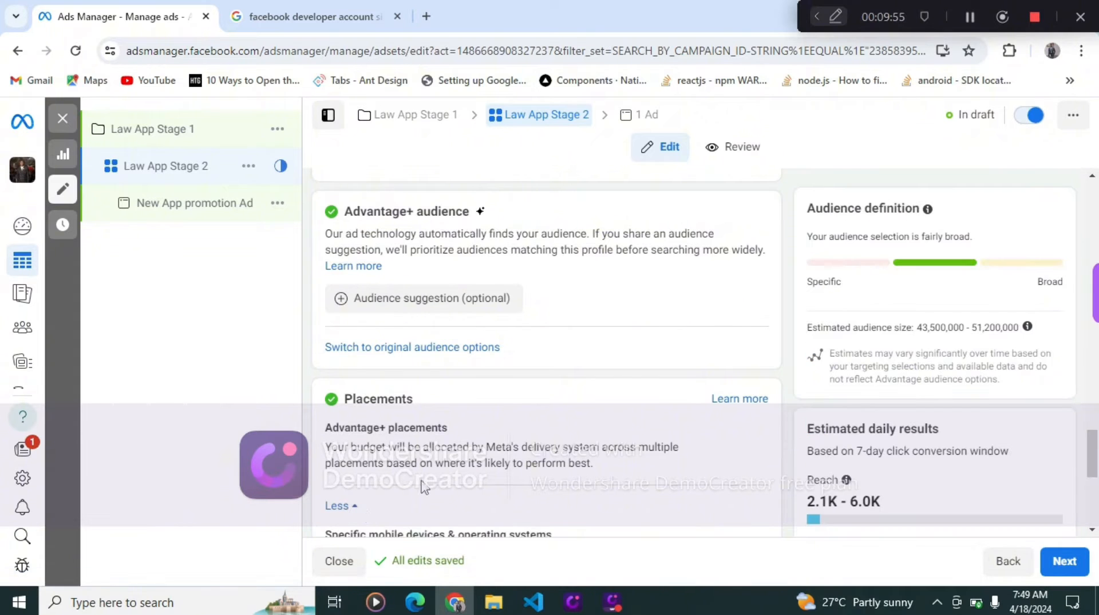
pyautogui.scroll(-4, 422, 486)
pyautogui.scroll(2, 438, 481)
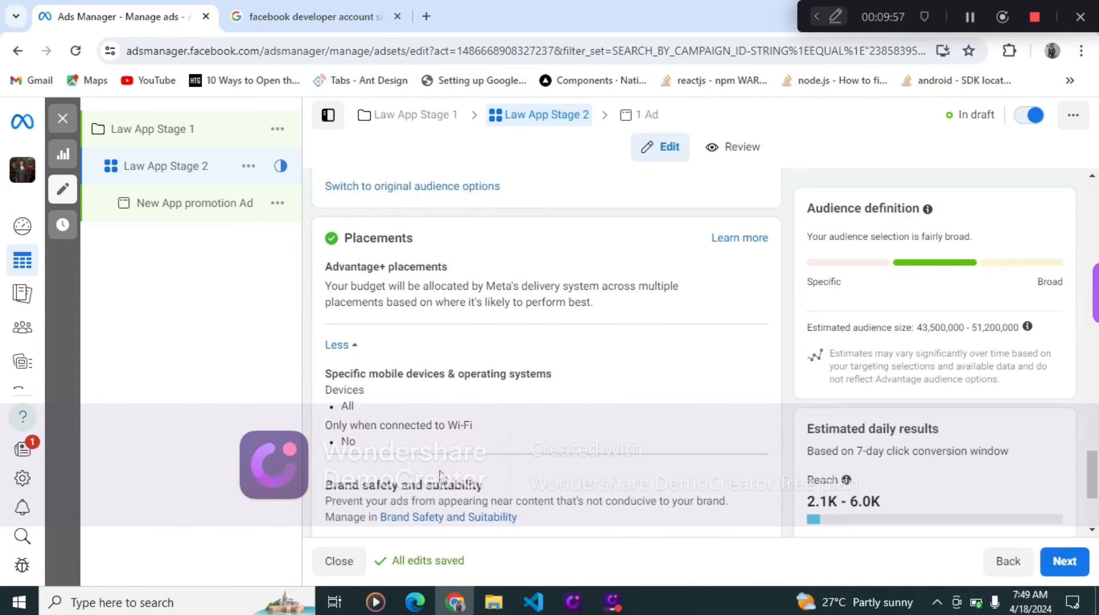
pyautogui.scroll(-3, 439, 475)
pyautogui.scroll(12, 440, 475)
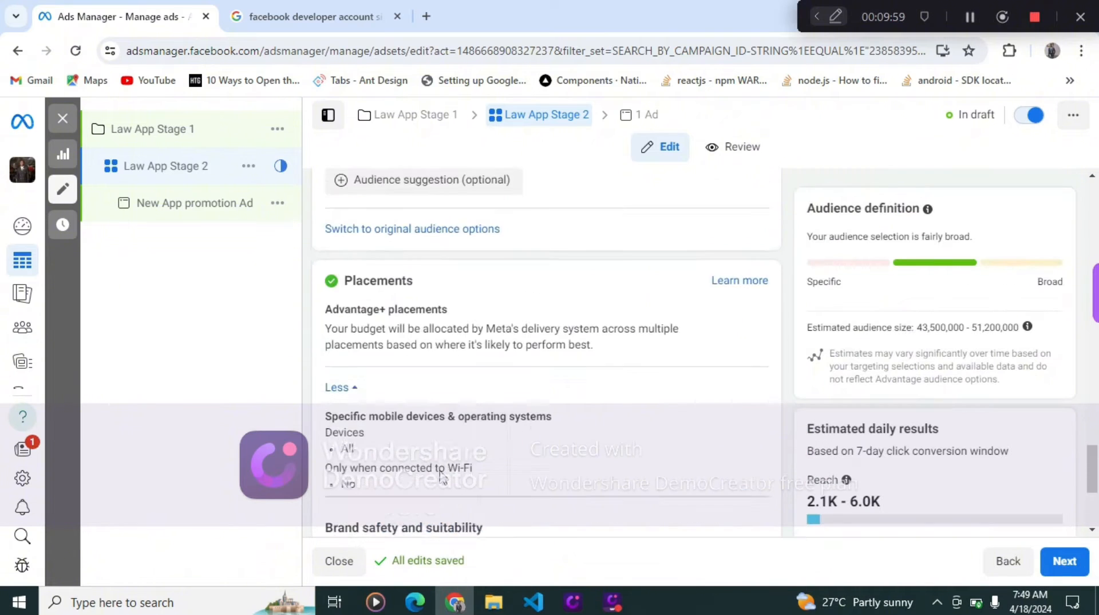
pyautogui.scroll(10, 440, 475)
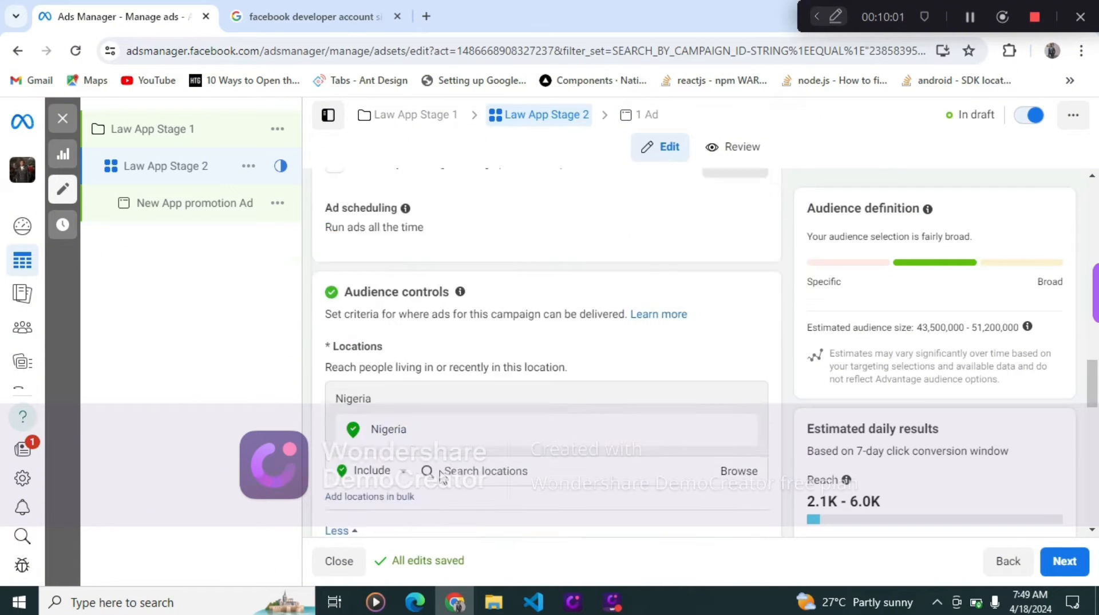
pyautogui.scroll(4, 441, 470)
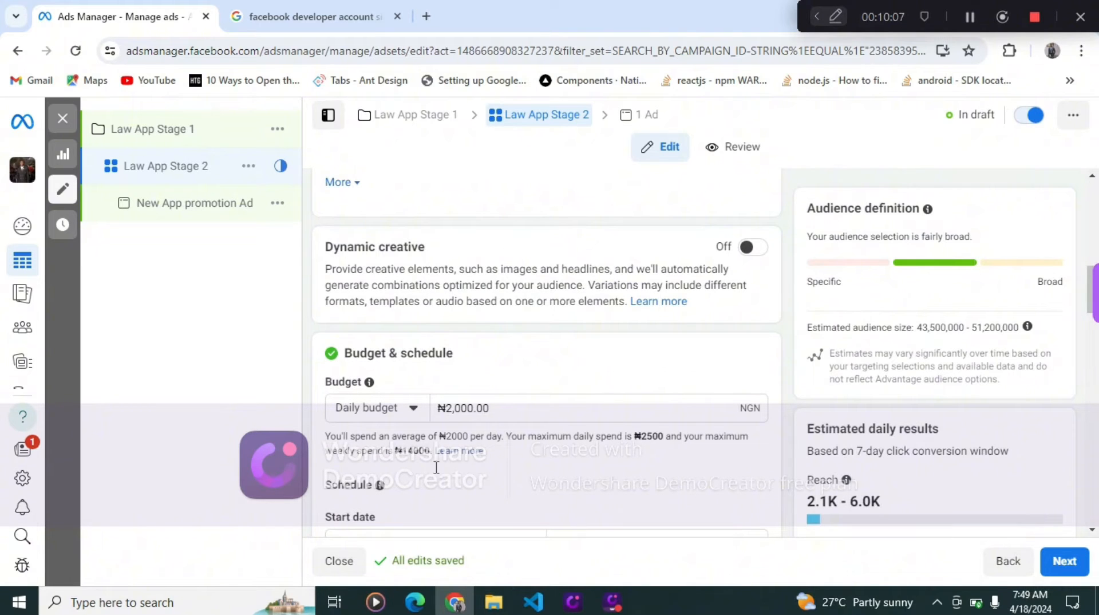
pyautogui.scroll(-1, 437, 465)
pyautogui.scroll(5, 444, 383)
pyautogui.scroll(6, 444, 383)
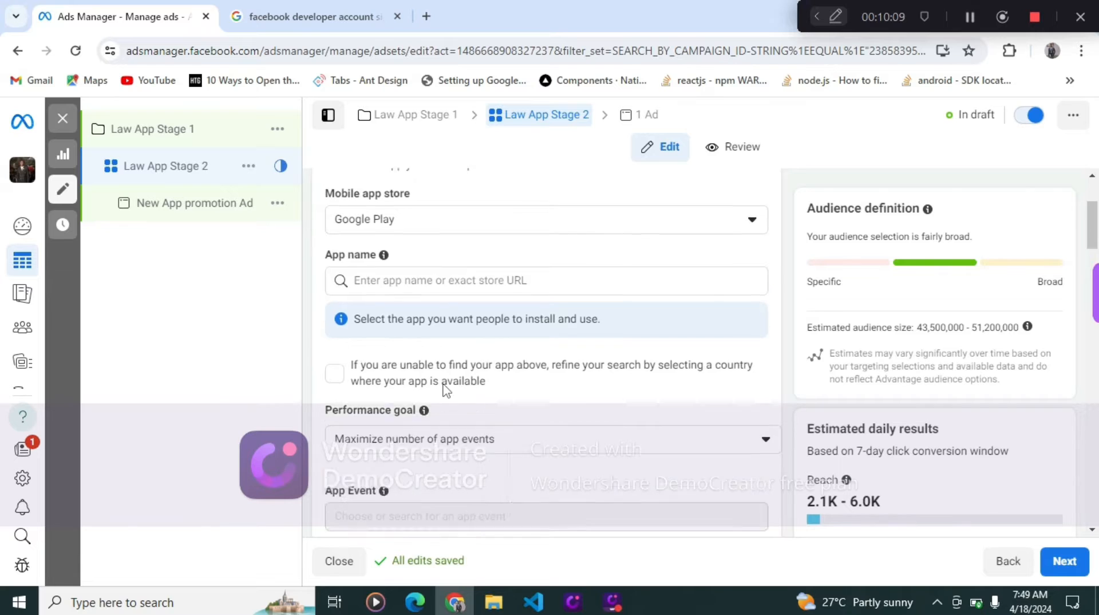
pyautogui.scroll(-1, 446, 390)
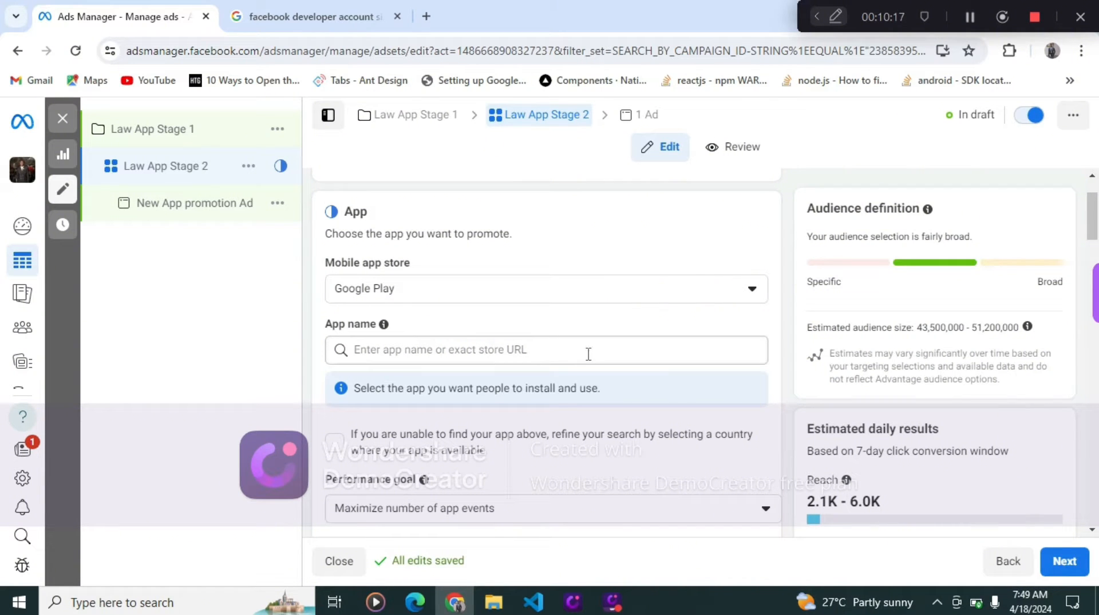
# - Check the developer account search tab, then return to the ad set's budget and scheduling section
pyautogui.click(322, 23)
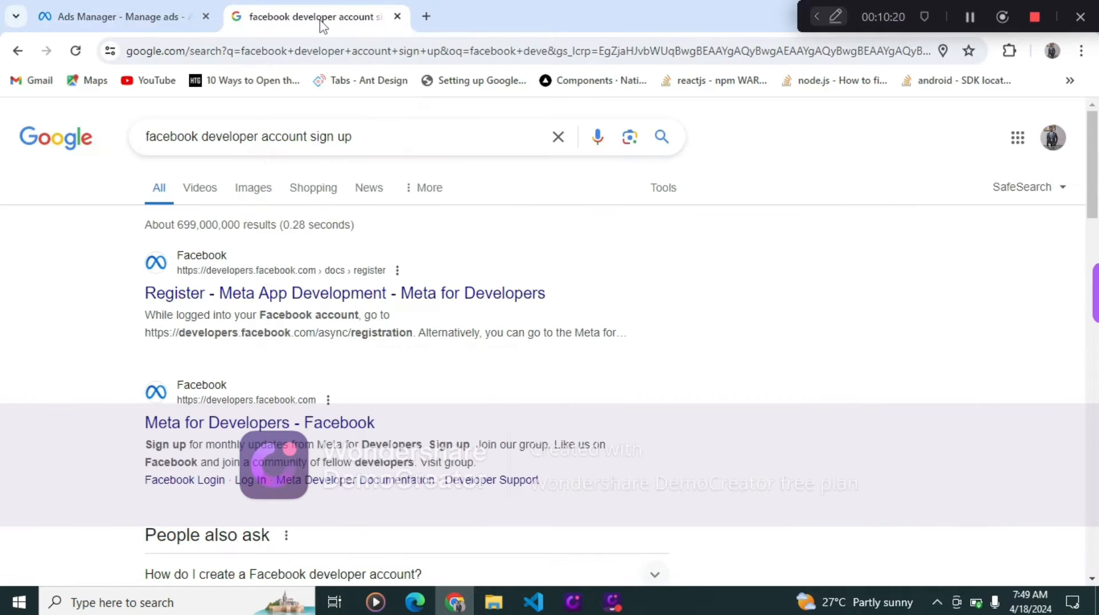
pyautogui.click(153, 28)
pyautogui.scroll(-5, 647, 399)
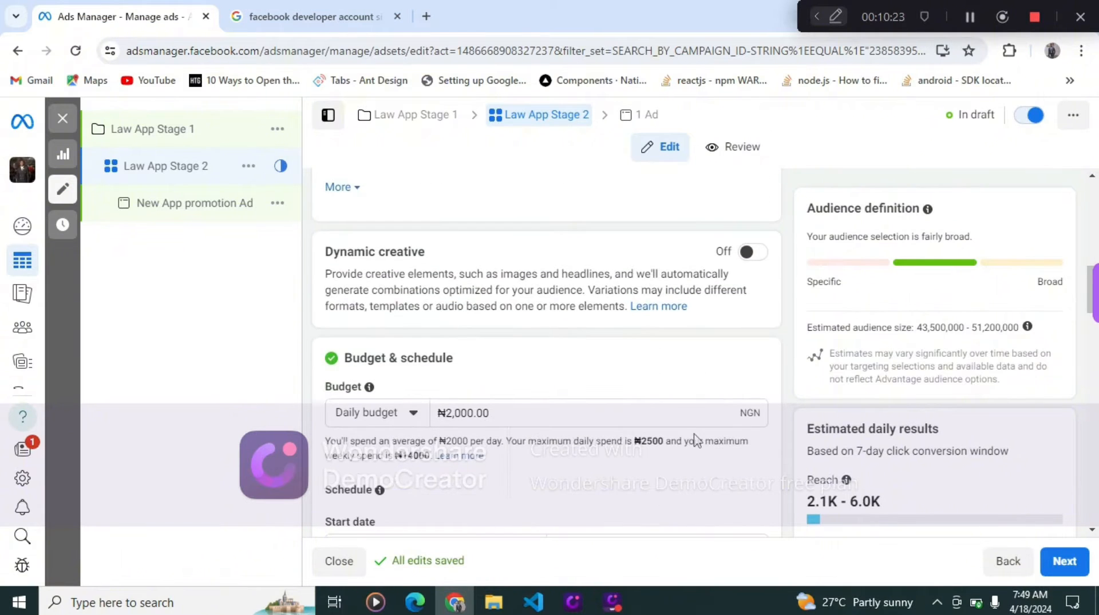
pyautogui.scroll(-8, 755, 493)
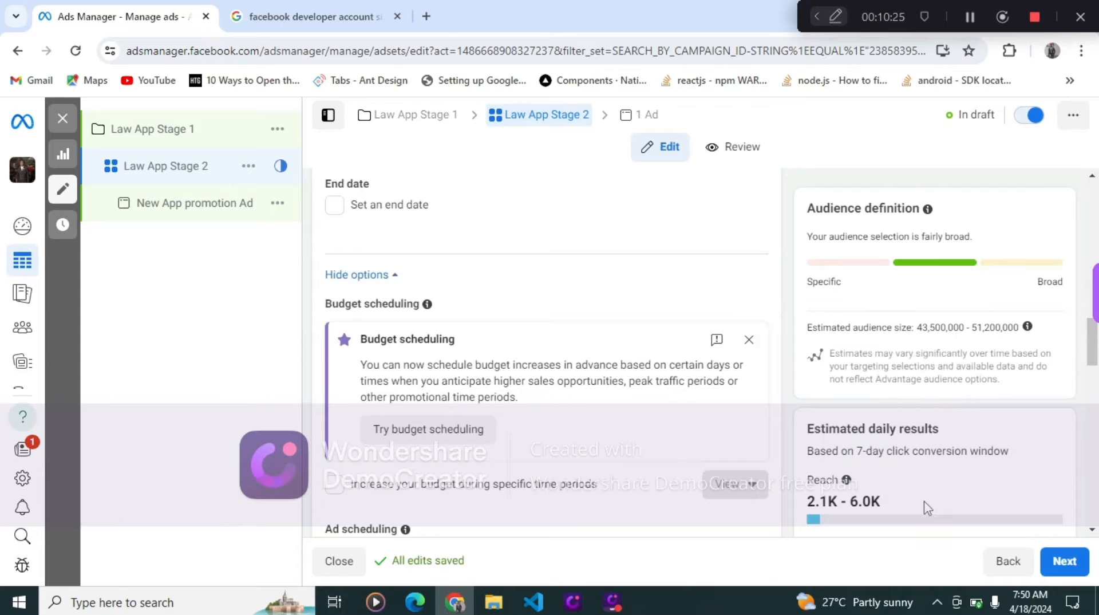
pyautogui.scroll(-3, 884, 486)
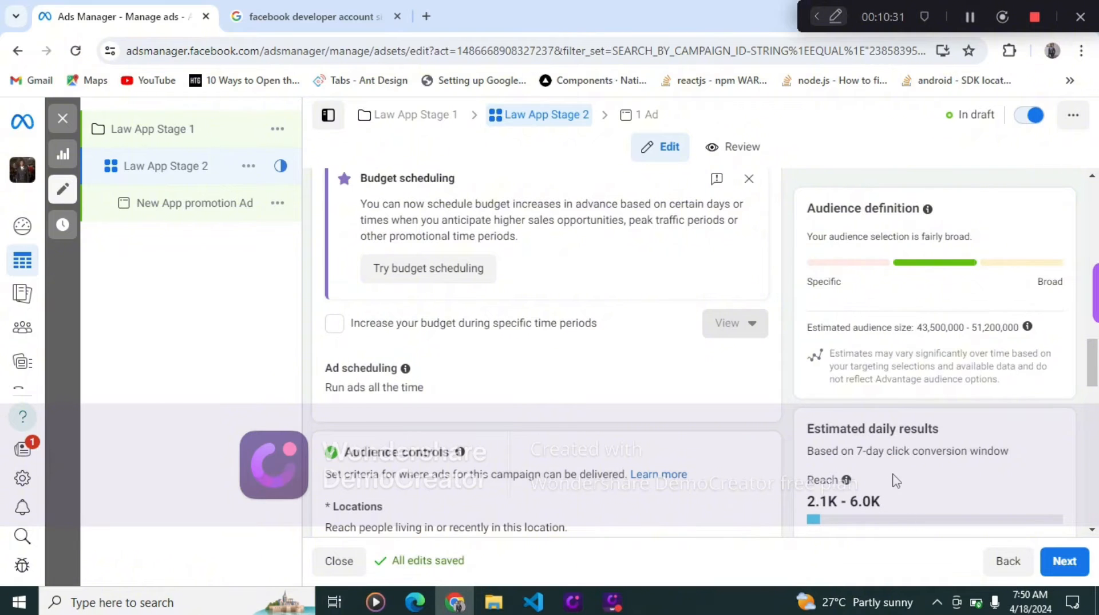
# - Proceed from the ad set to the ad and rename the ad law App Stage 3
pyautogui.scroll(-4, 599, 473)
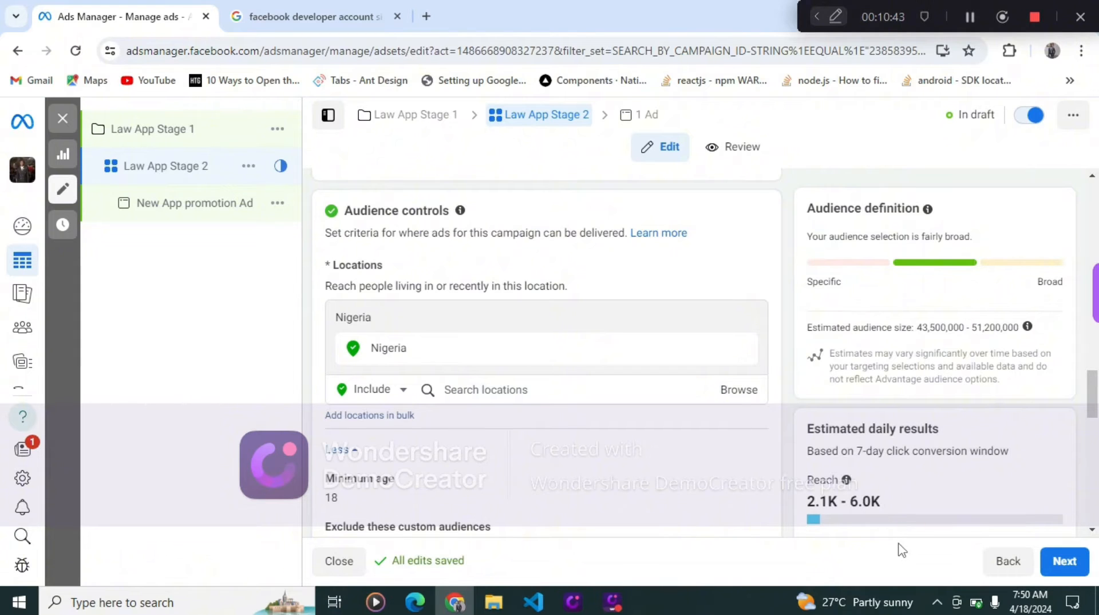
pyautogui.click(1074, 560)
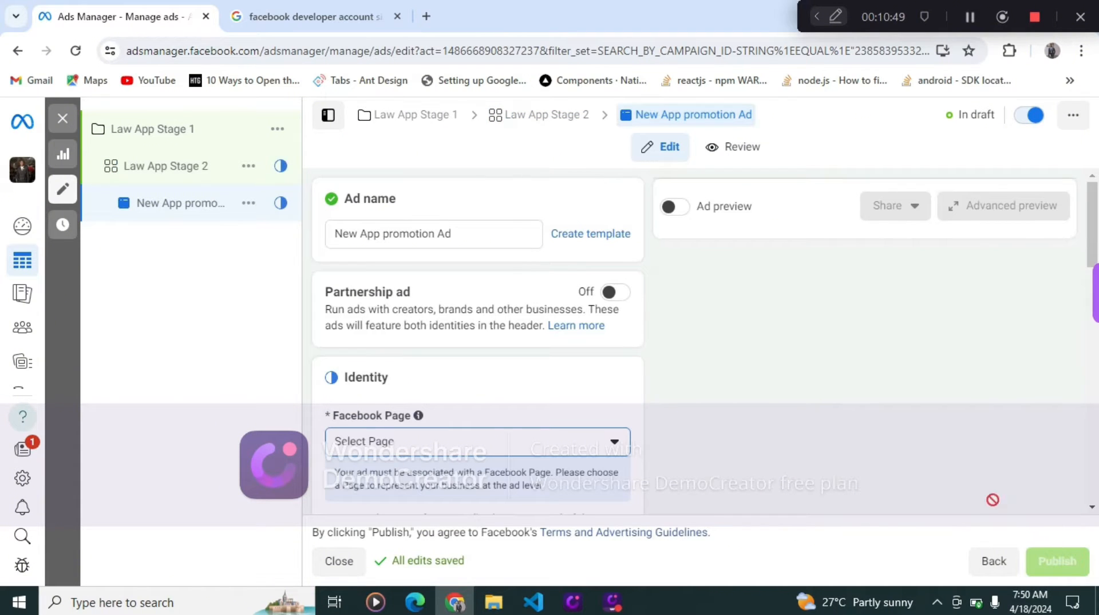
pyautogui.moveTo(486, 236); pyautogui.dragTo(317, 253)
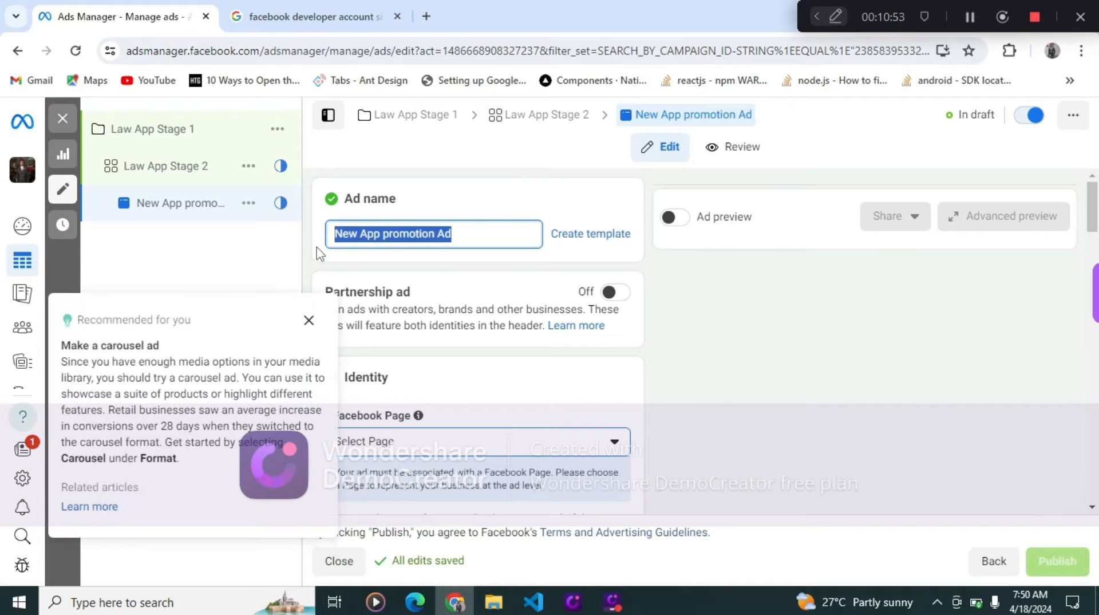
pyautogui.press('BackSpace')
pyautogui.write('law App')
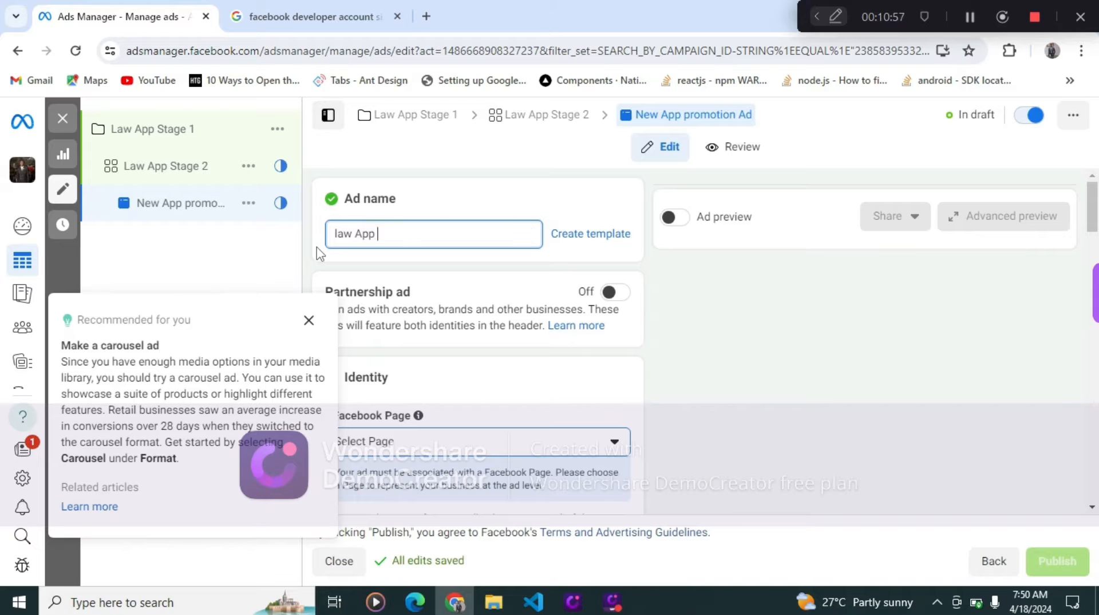
pyautogui.write(' Stage 3')
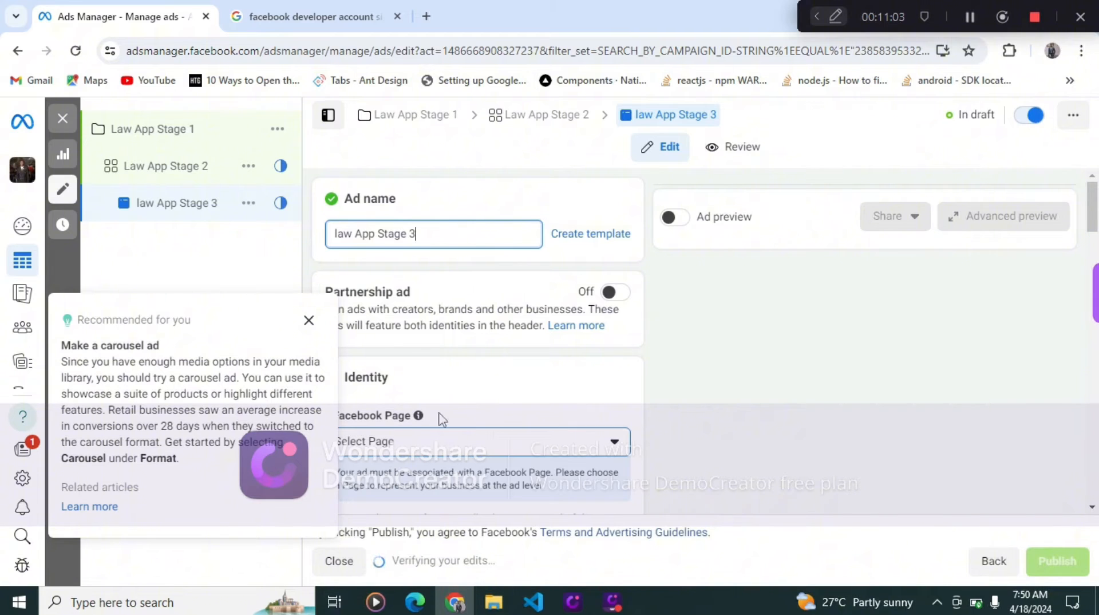
pyautogui.click(309, 322)
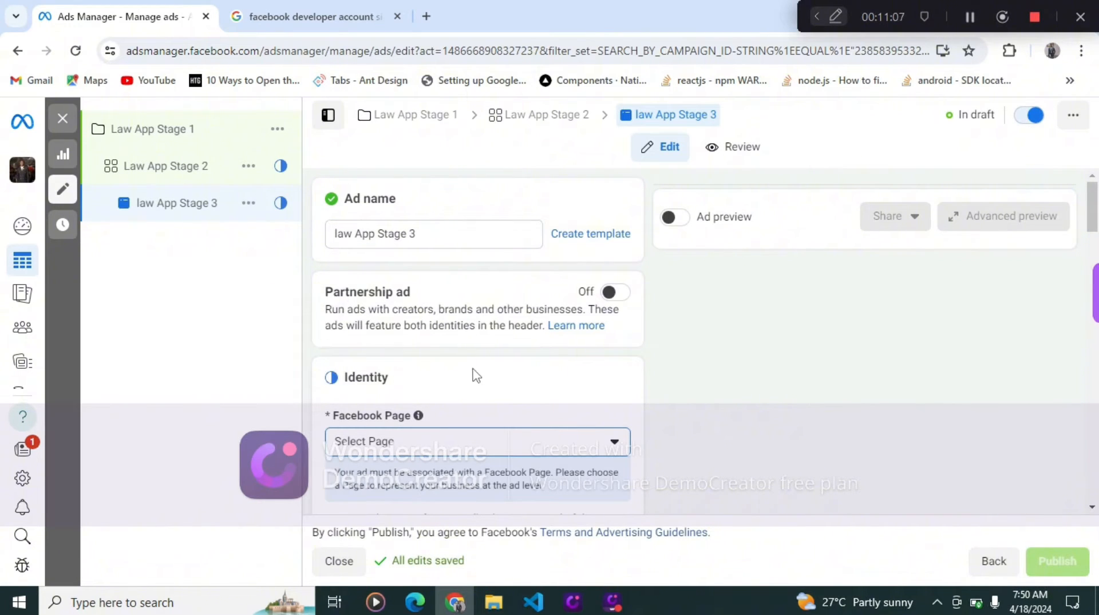
# - Set the ad's Facebook Page to Bscholarly Official under Bscholarly LLC
pyautogui.scroll(-1, 472, 377)
pyautogui.scroll(-2, 470, 376)
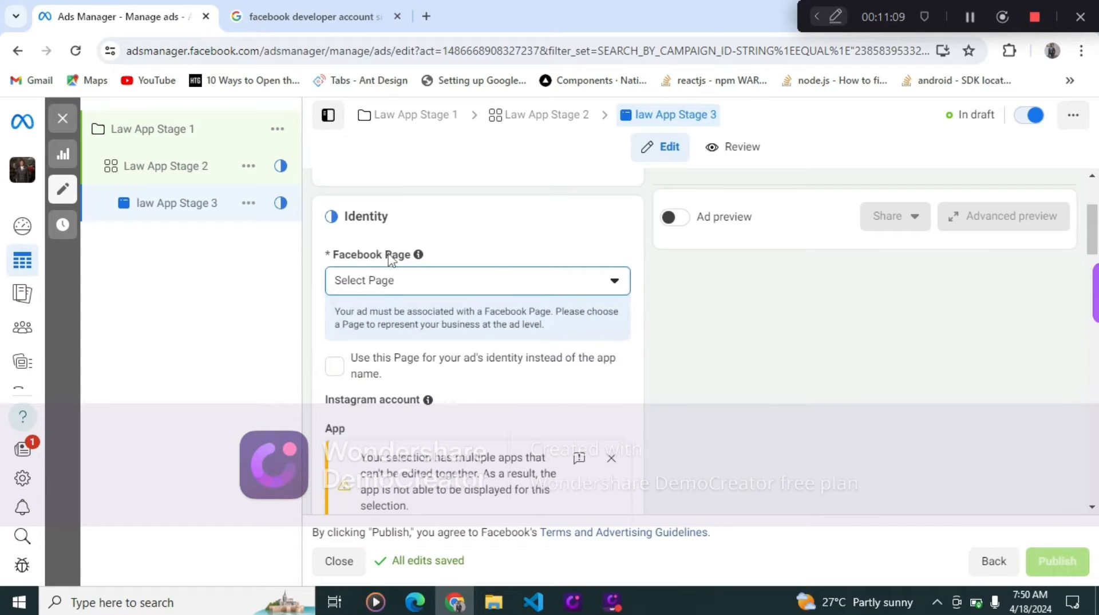
pyautogui.click(482, 285)
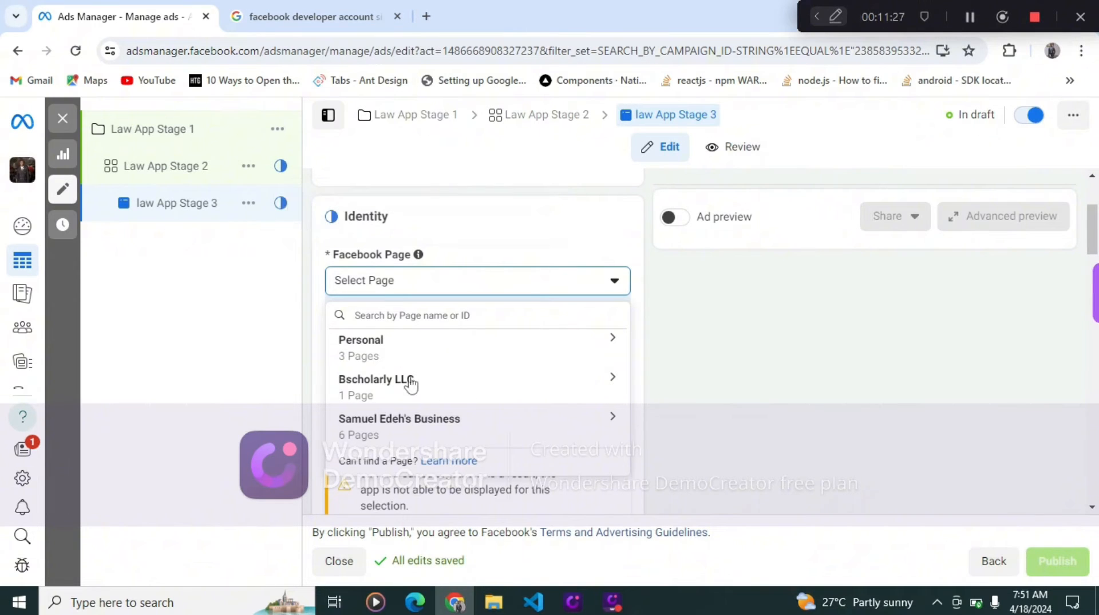
pyautogui.click(470, 392)
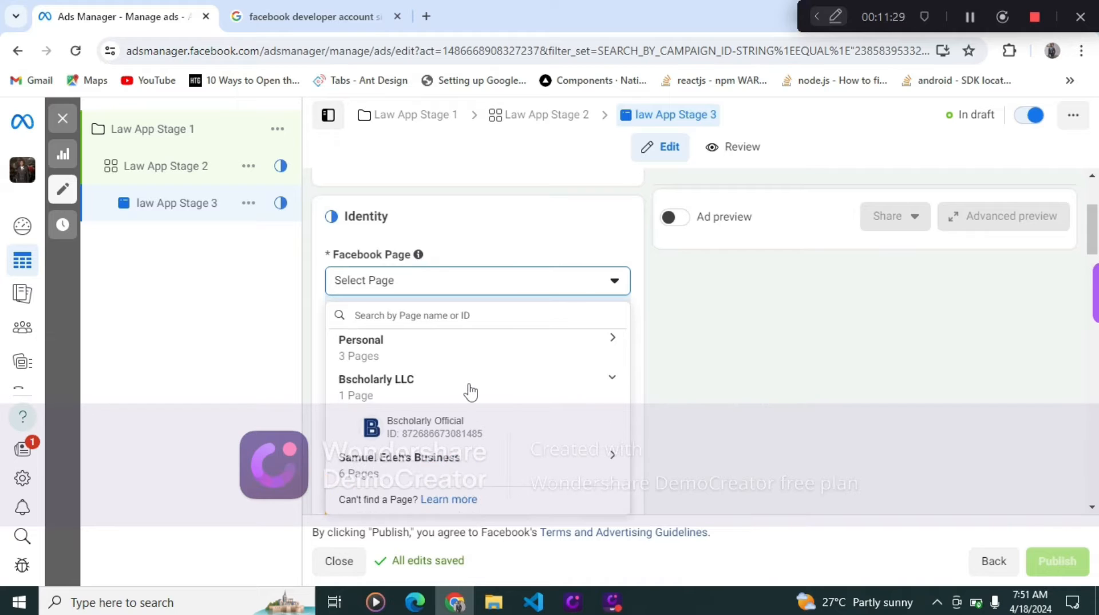
pyautogui.click(473, 433)
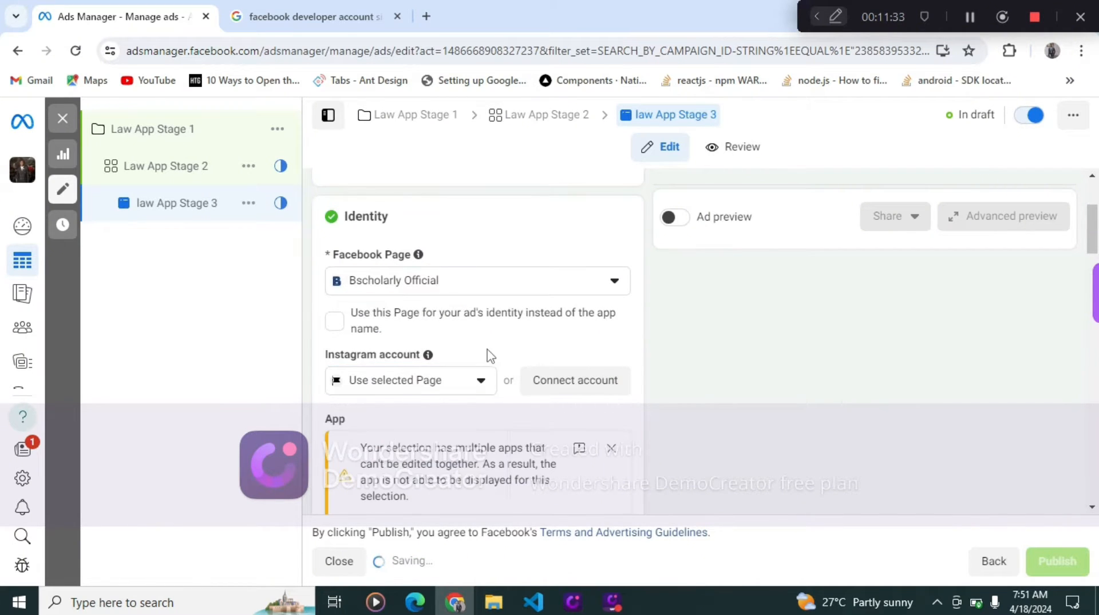
# - Dismiss the existing-post tip and use this Page for the ad's identity instead of the app name
pyautogui.scroll(-3, 469, 330)
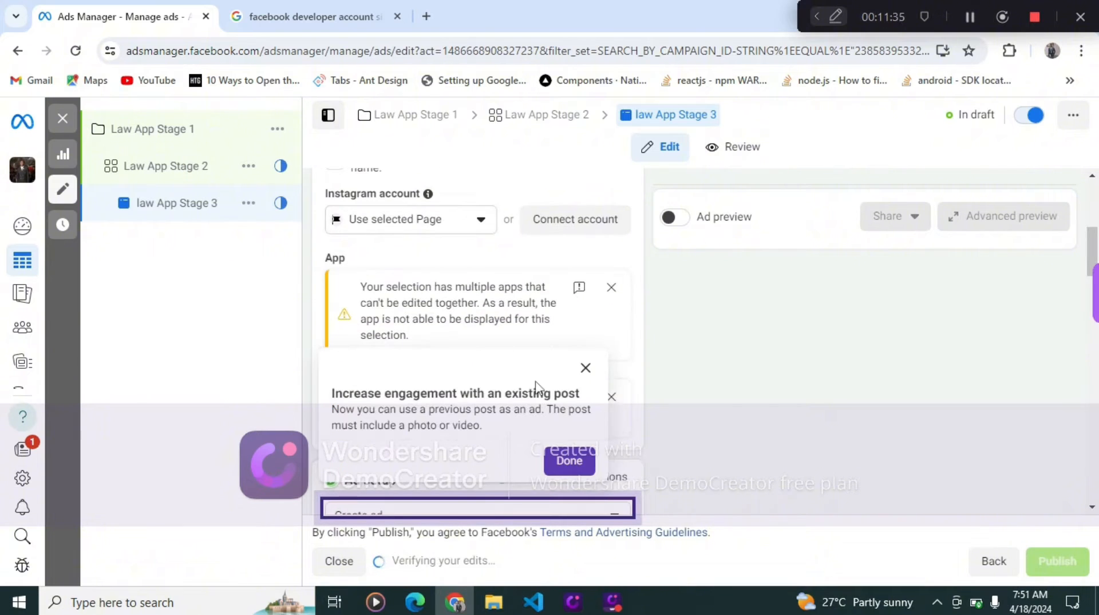
pyautogui.click(585, 368)
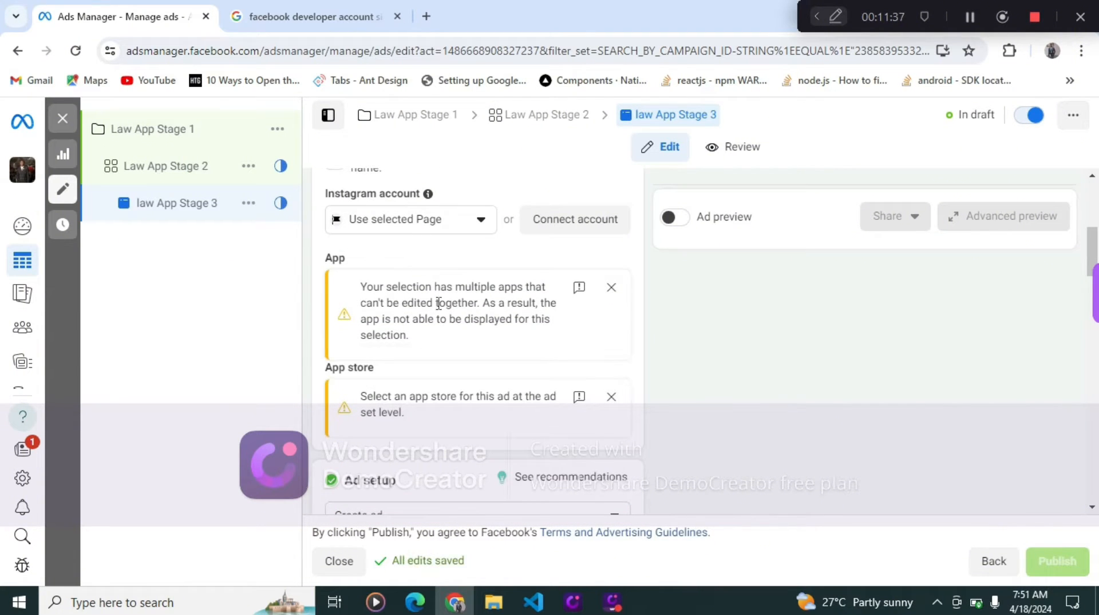
pyautogui.scroll(2, 440, 315)
pyautogui.scroll(1, 445, 324)
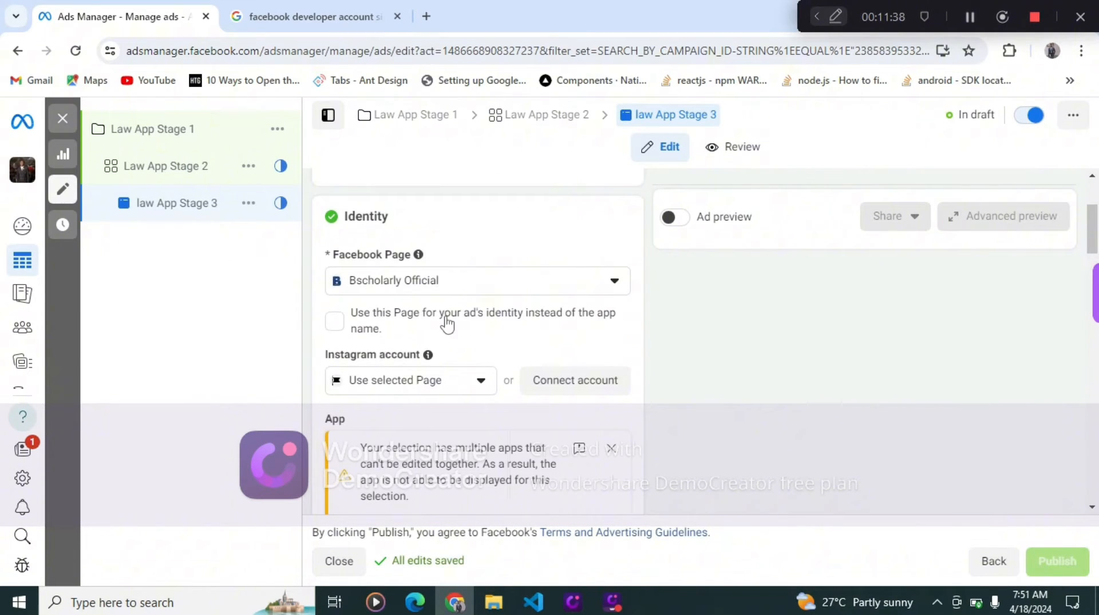
pyautogui.click(336, 321)
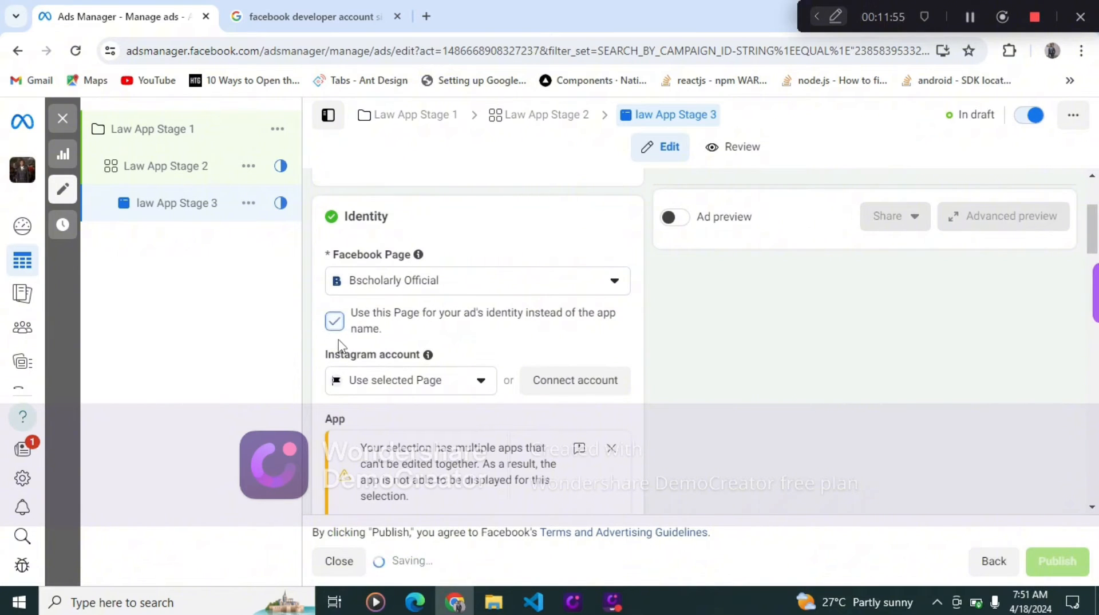
# - Keep Use selected Page as the ad's Instagram account
pyautogui.scroll(-1, 416, 354)
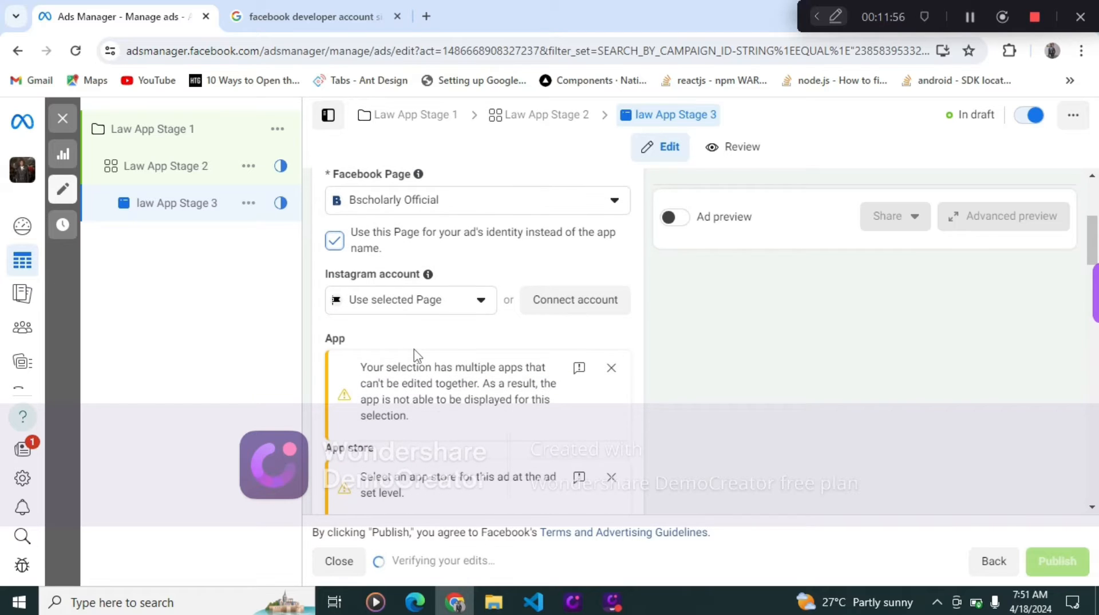
pyautogui.click(432, 309)
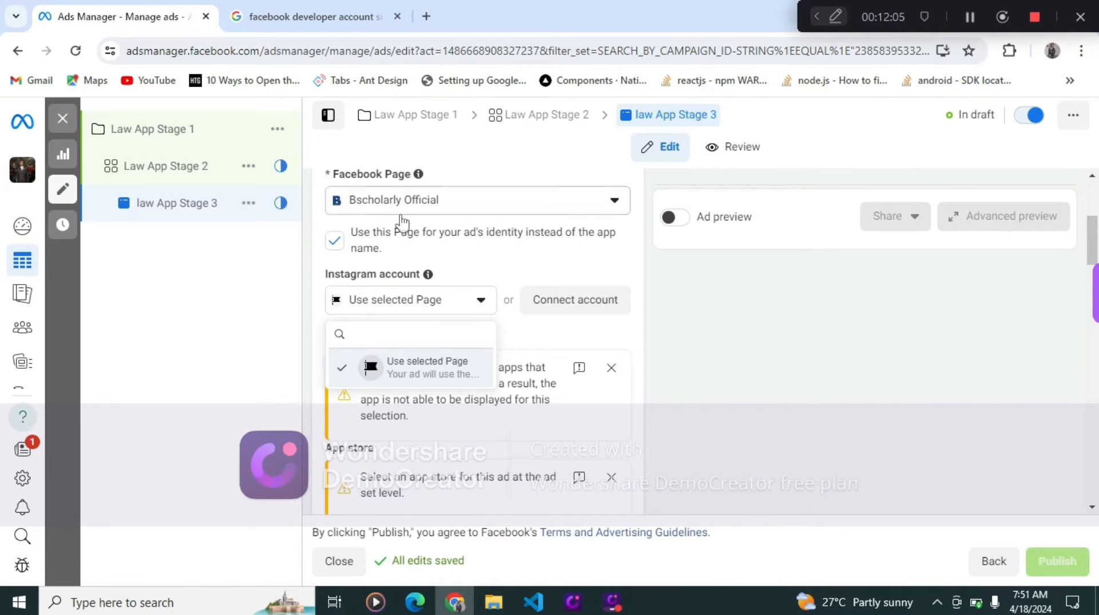
pyautogui.moveTo(428, 277)
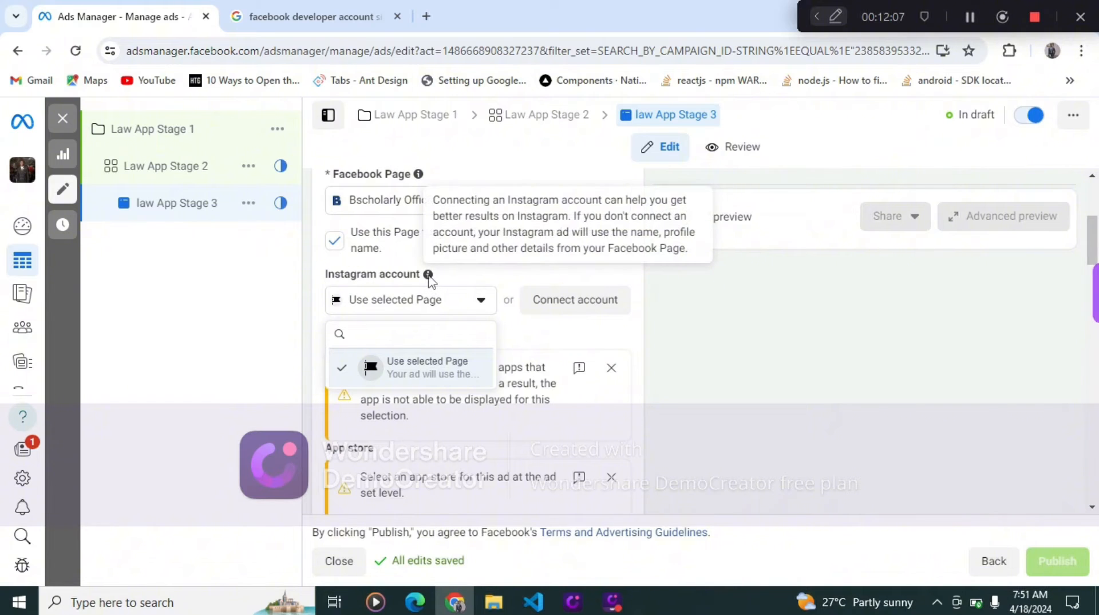
pyautogui.click(421, 365)
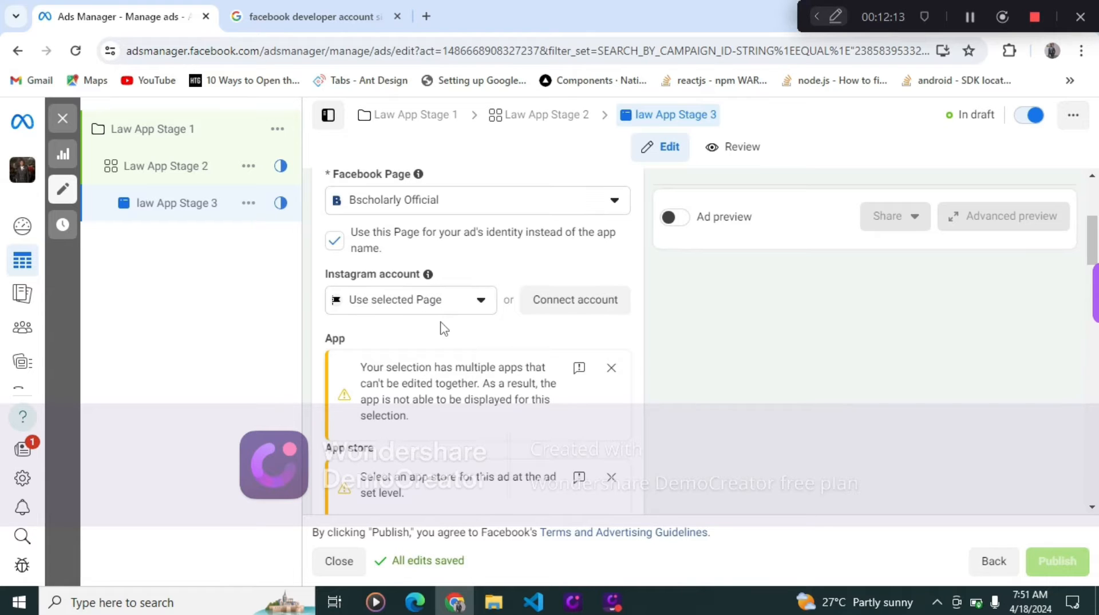
# - Keep Create ad as the ad setup option with the single image or video format
pyautogui.scroll(-3, 442, 326)
pyautogui.scroll(2, 442, 326)
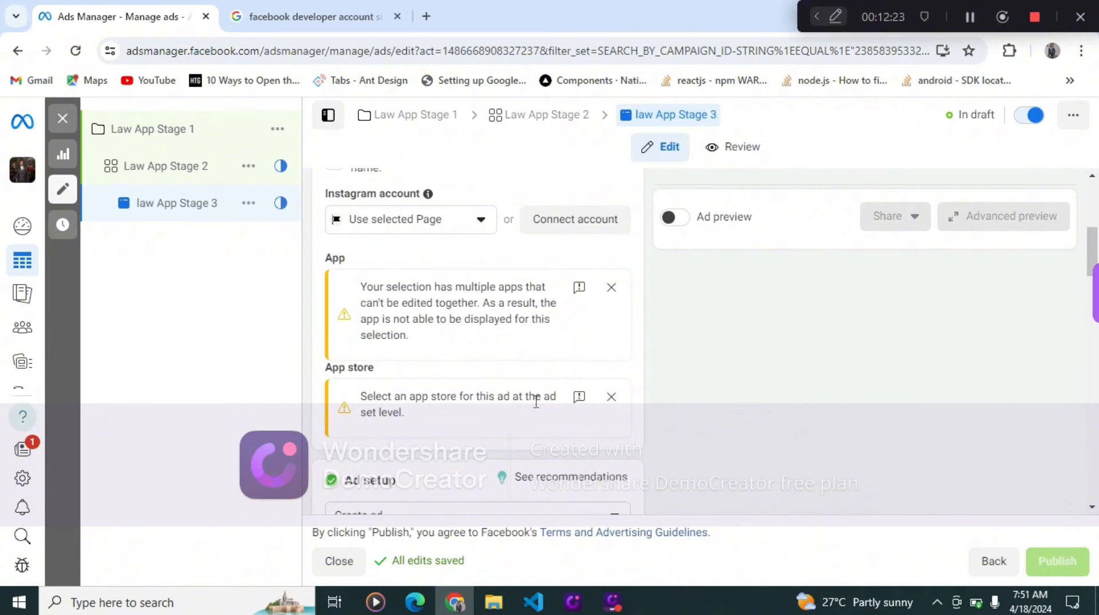
pyautogui.scroll(-3, 508, 447)
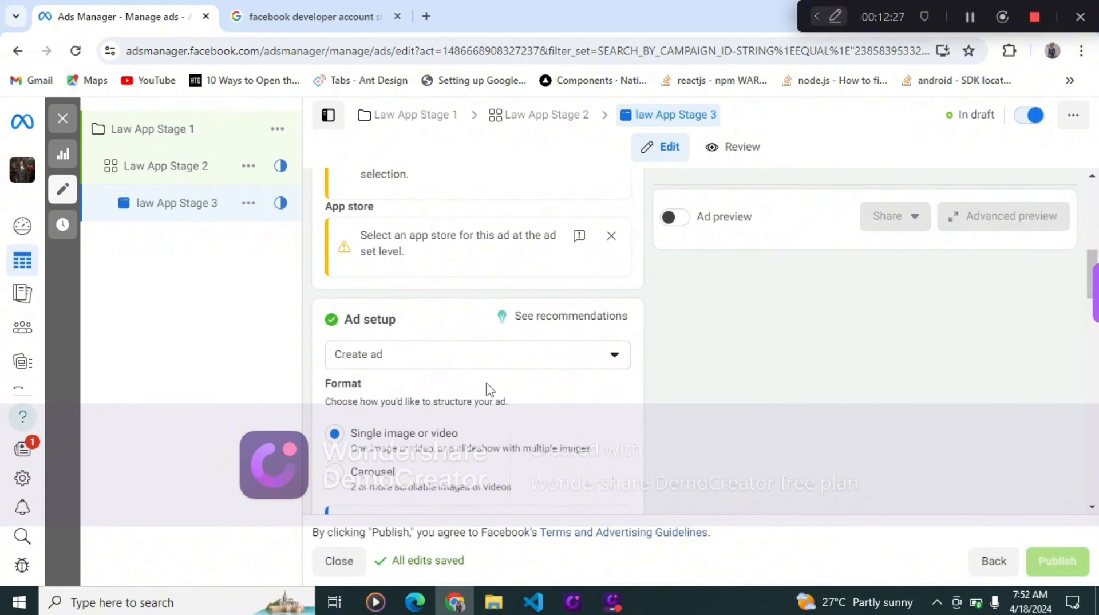
pyautogui.scroll(-3, 481, 367)
pyautogui.scroll(2, 476, 358)
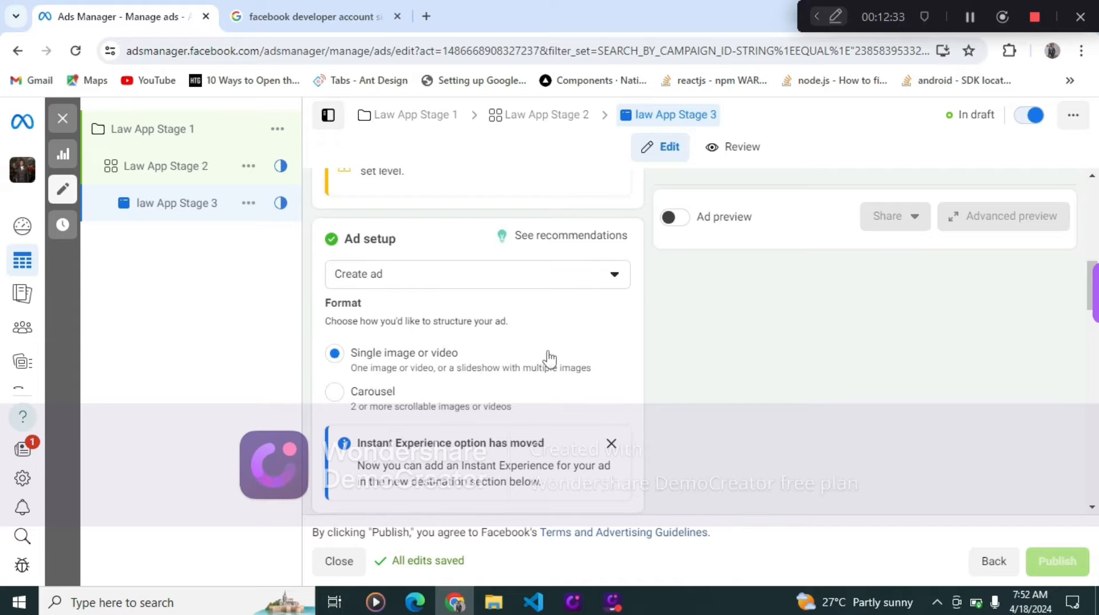
pyautogui.click(582, 296)
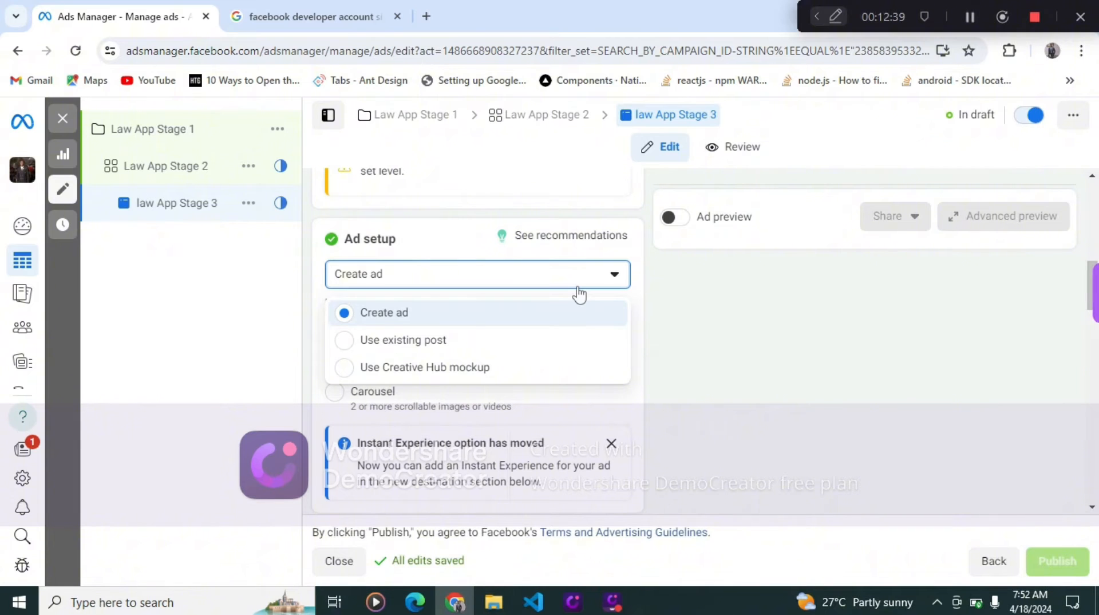
pyautogui.click(560, 305)
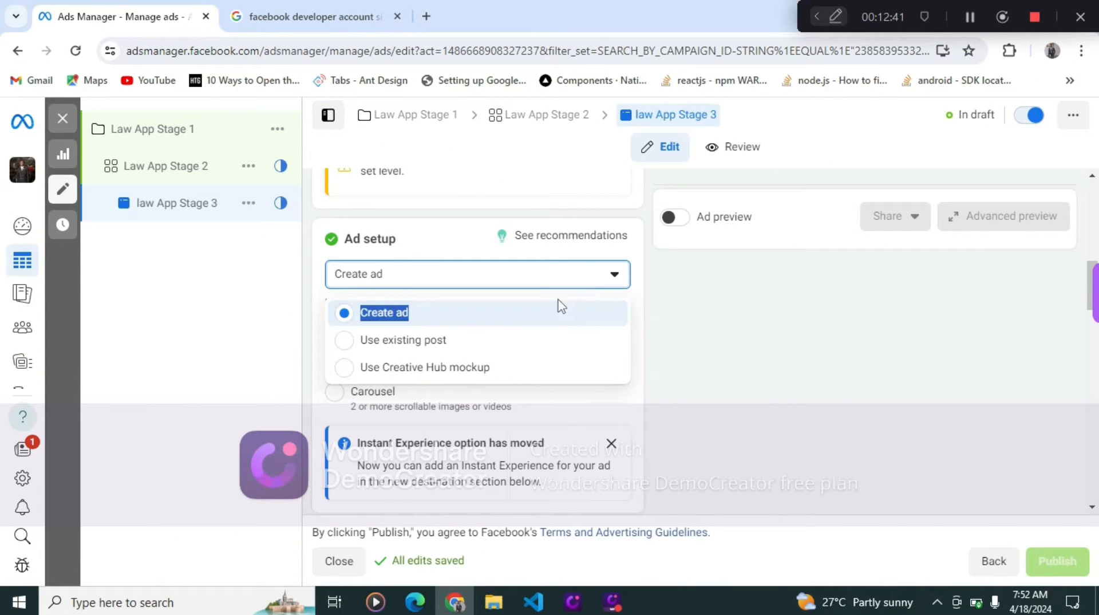
# - Dismiss the Instant Experience notice and start adding an image as the ad's media
pyautogui.scroll(-3, 516, 365)
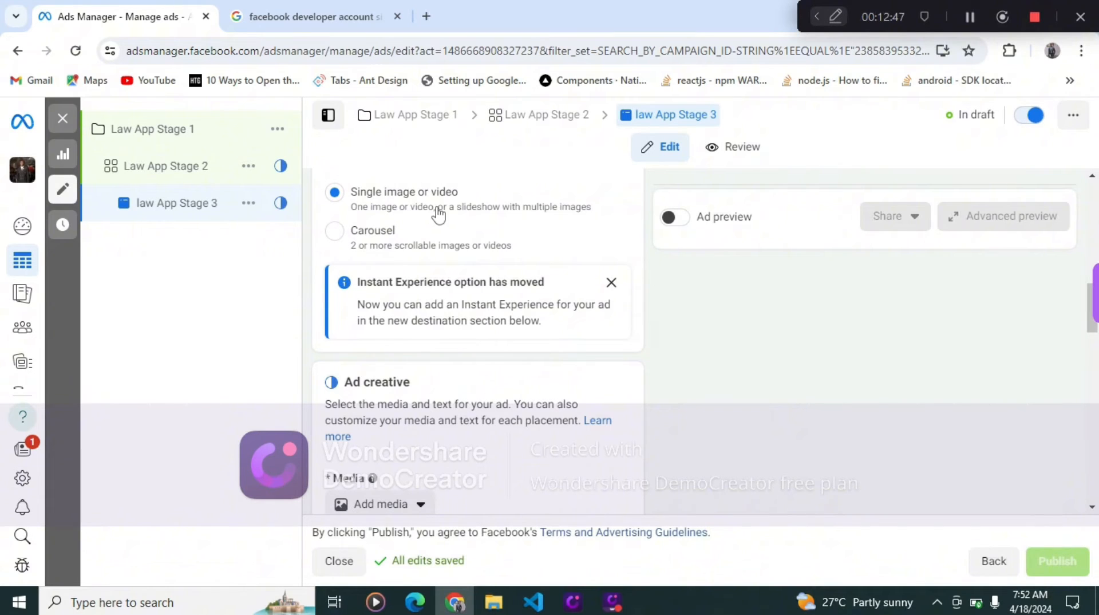
pyautogui.click(611, 283)
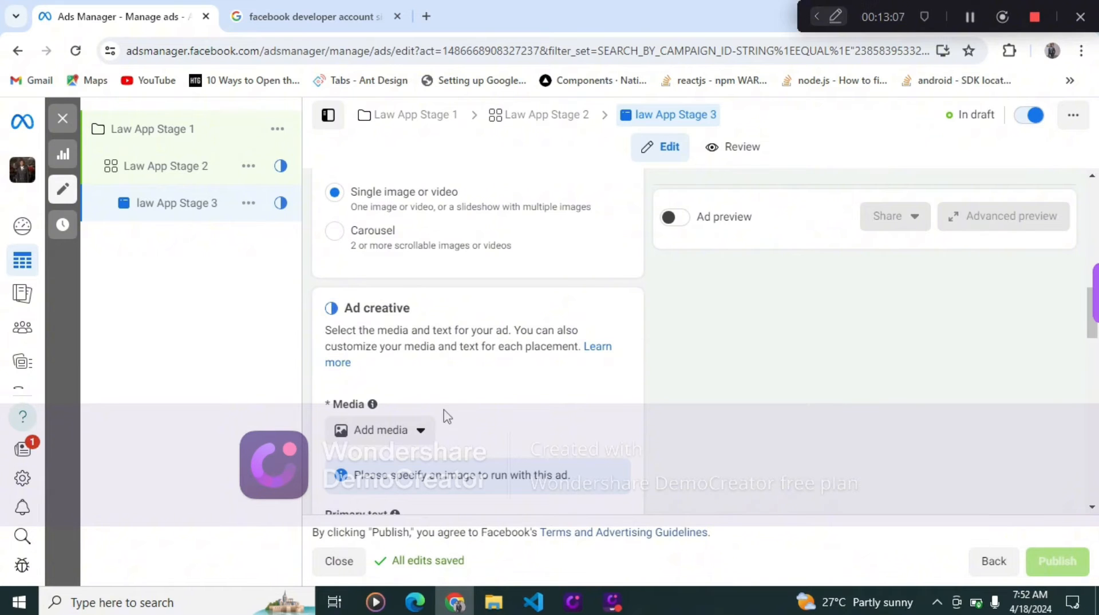
pyautogui.scroll(-3, 444, 414)
pyautogui.moveTo(395, 353)
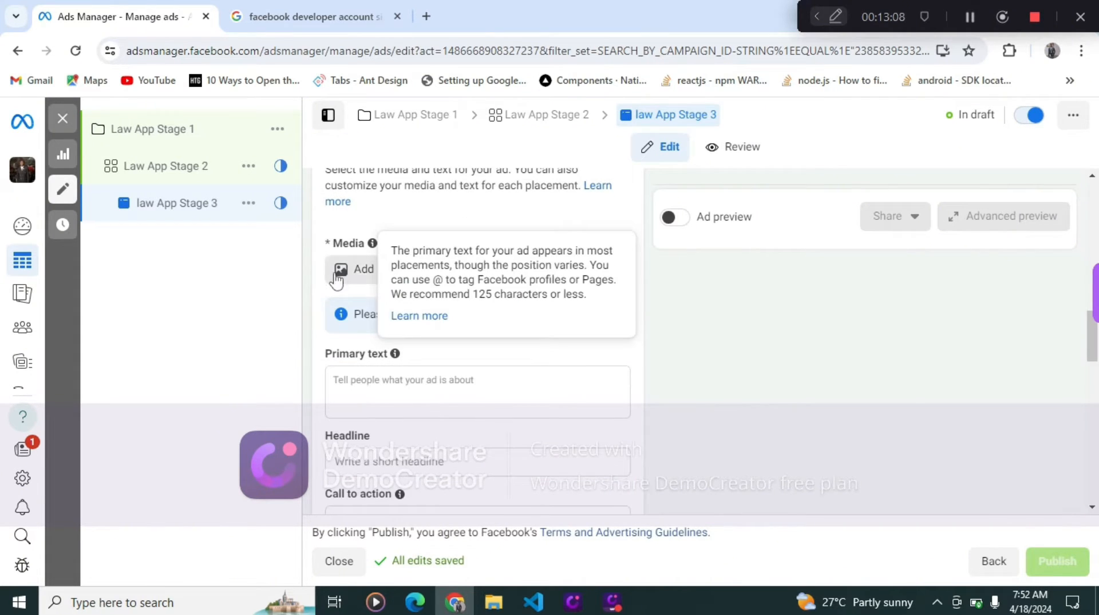
pyautogui.click(365, 271)
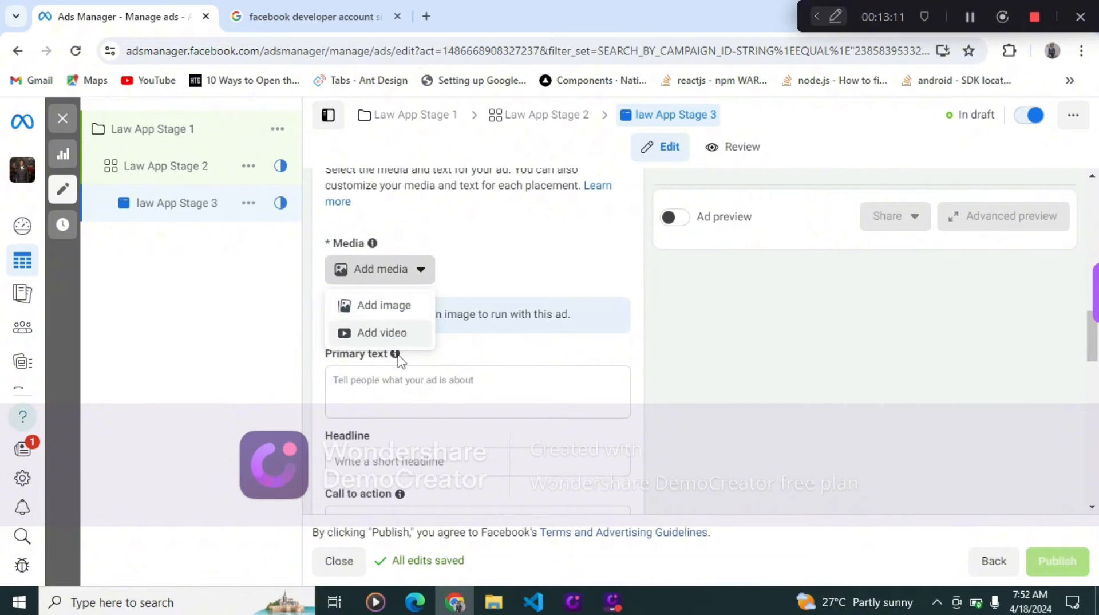
pyautogui.click(382, 320)
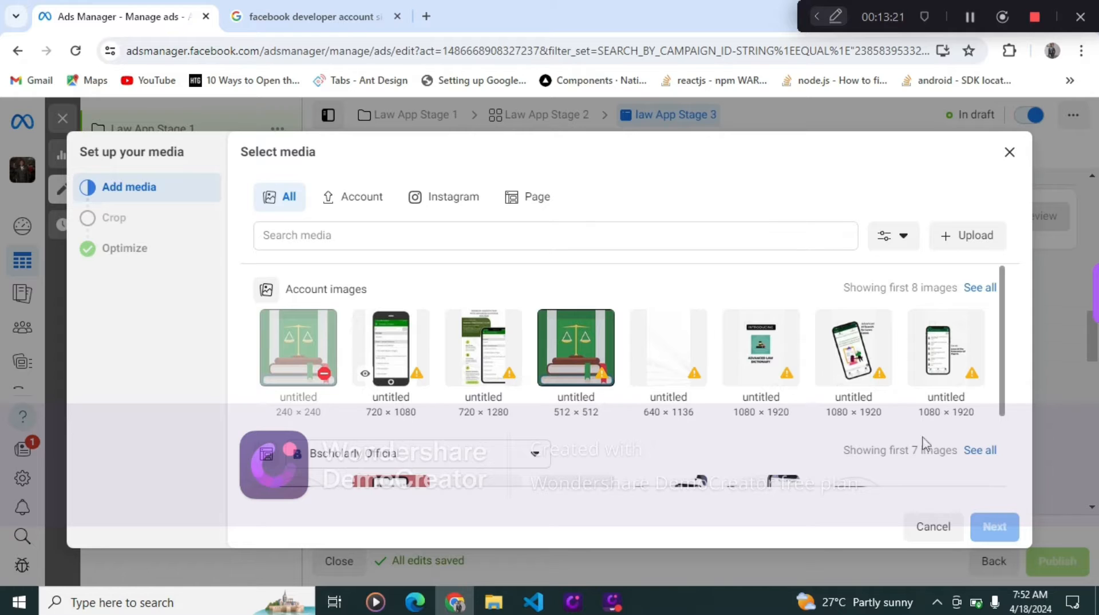
# - Select the 1280 × 1280 app screenshot from the Bscholarly Official page images and keep the original placement crops
pyautogui.scroll(-2, 840, 474)
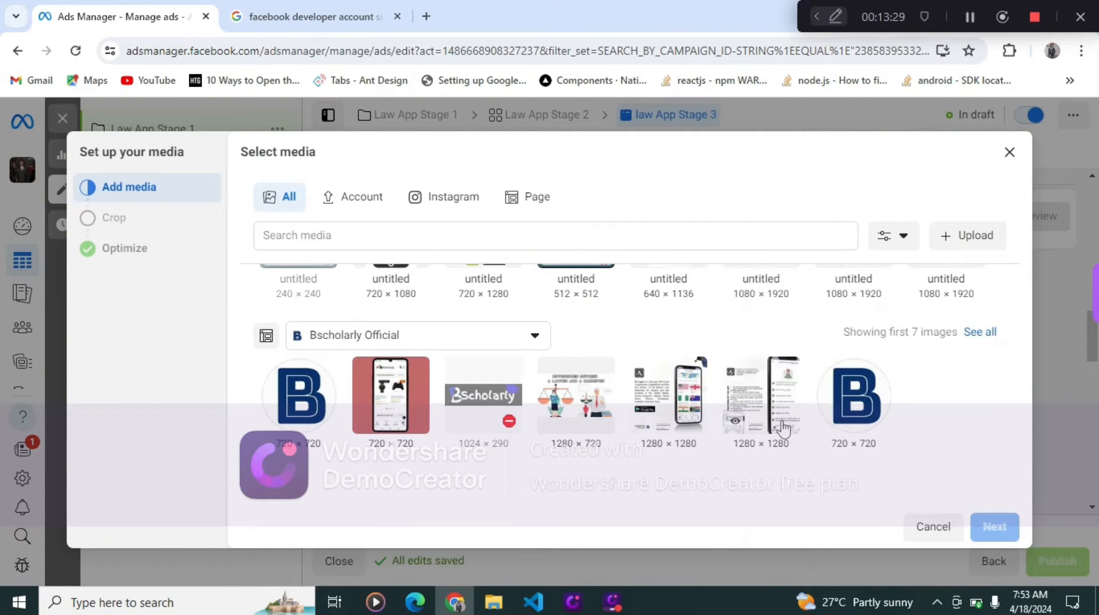
pyautogui.click(783, 432)
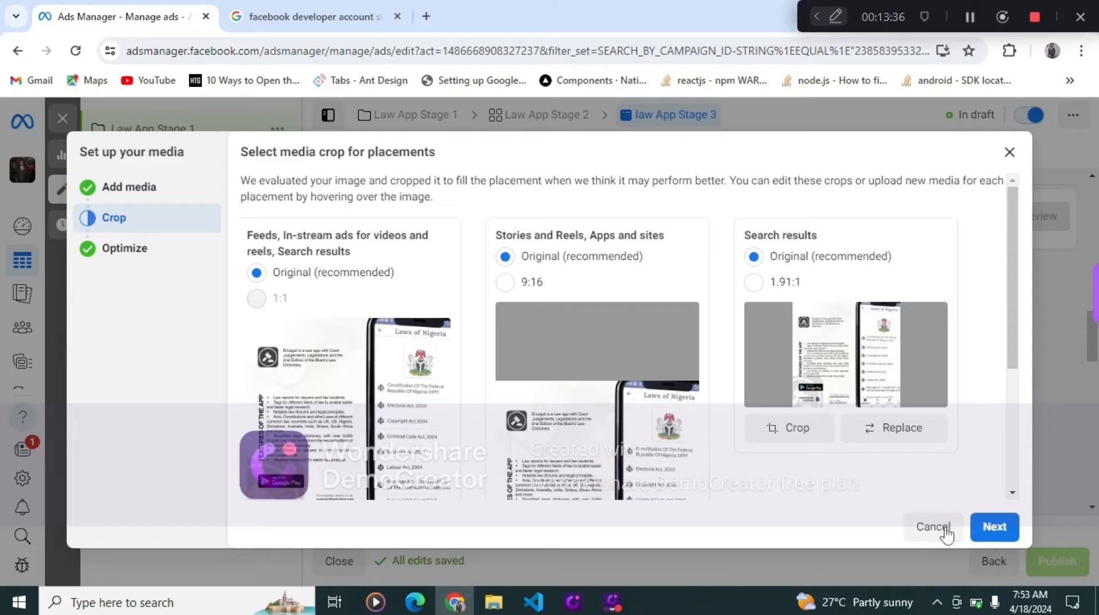
pyautogui.scroll(-1, 432, 406)
pyautogui.scroll(-2, 432, 406)
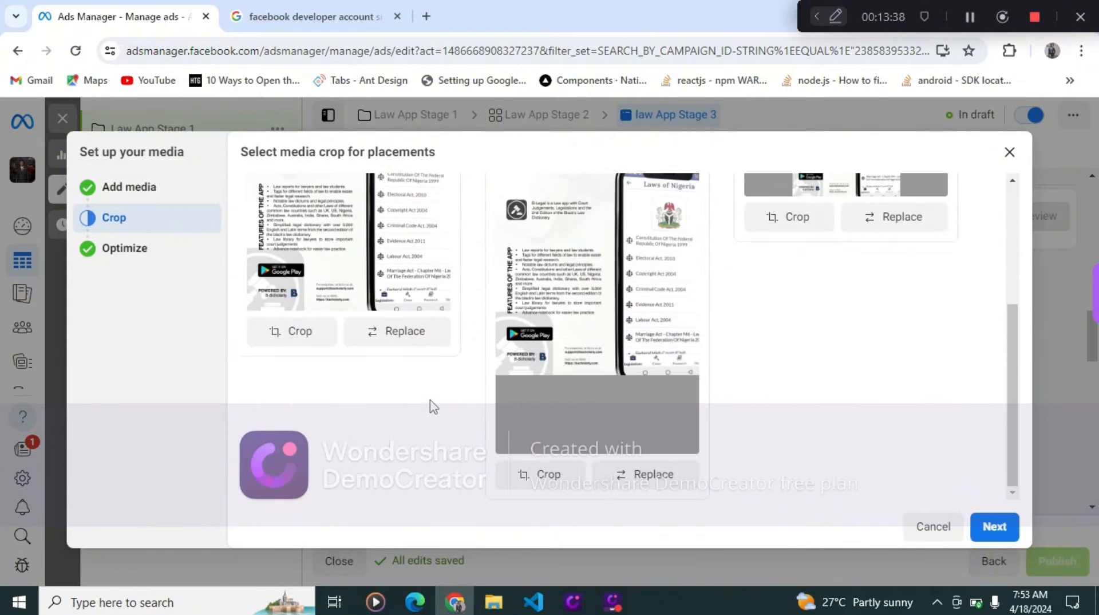
pyautogui.scroll(3, 432, 406)
pyautogui.scroll(-3, 432, 406)
pyautogui.scroll(3, 433, 406)
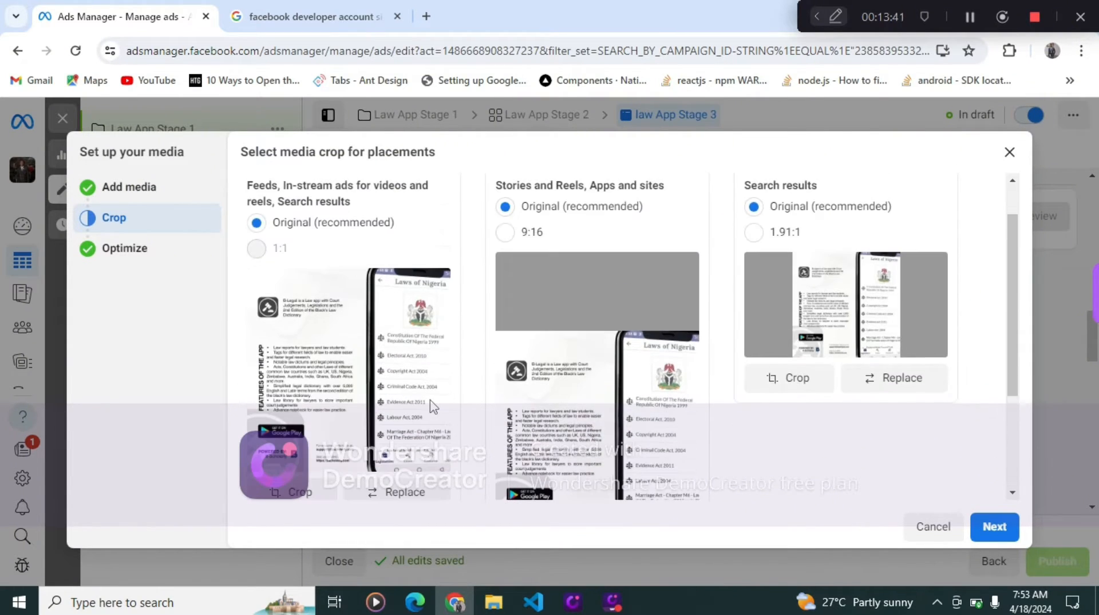
pyautogui.click(998, 527)
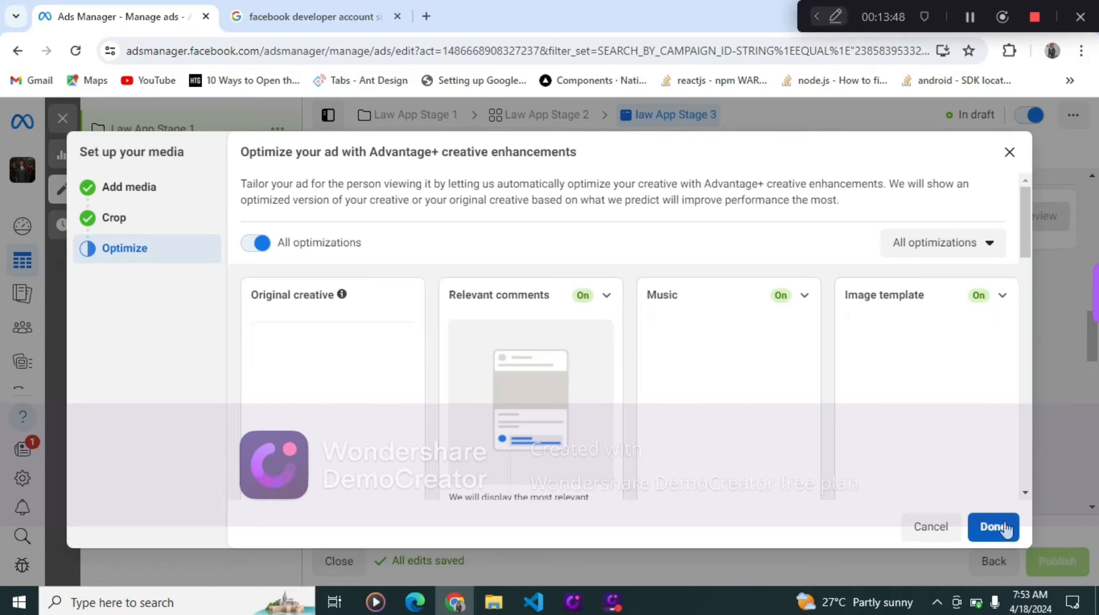
# - Preview the Advantage+ creative enhancements, play the suggested music sample, and finish the media setup with all optimizations on
pyautogui.scroll(-2, 498, 445)
pyautogui.scroll(2, 527, 445)
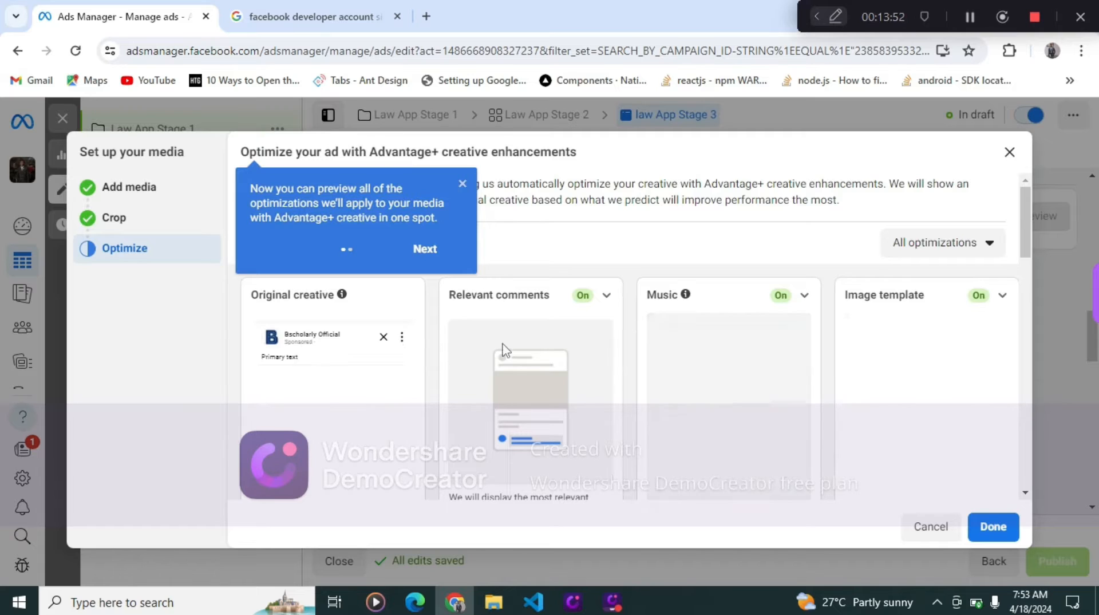
pyautogui.scroll(-4, 566, 389)
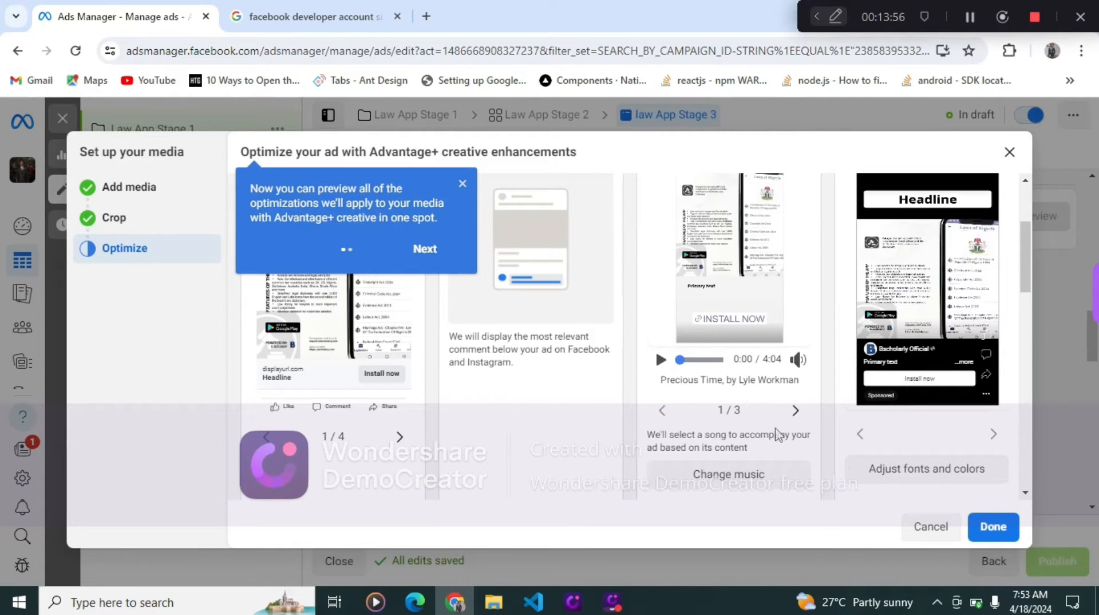
pyautogui.click(660, 360)
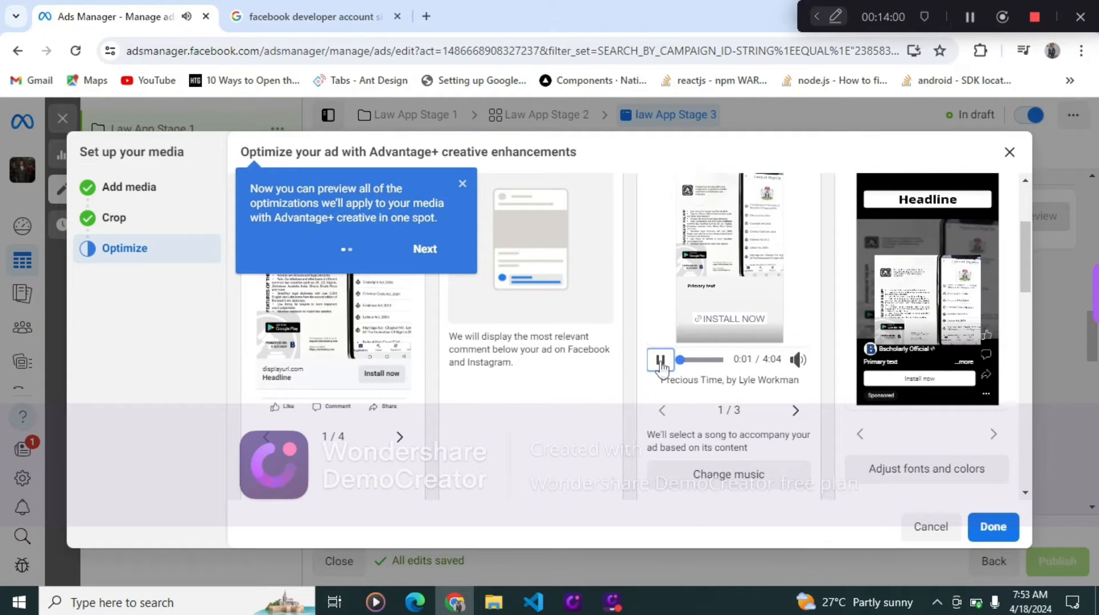
pyautogui.scroll(2, 661, 395)
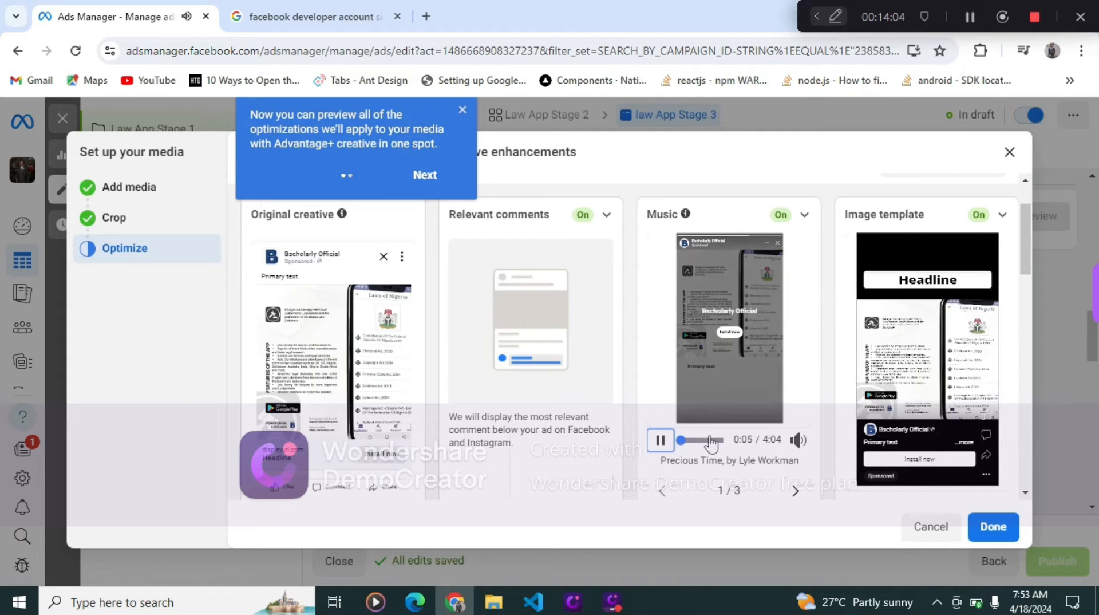
pyautogui.click(666, 440)
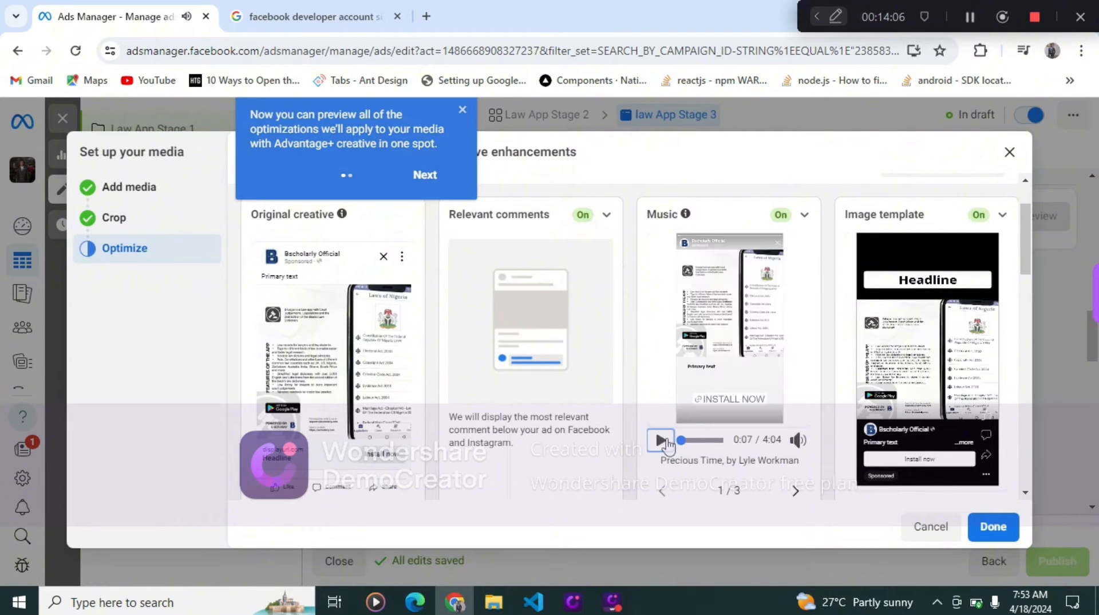
pyautogui.click(991, 532)
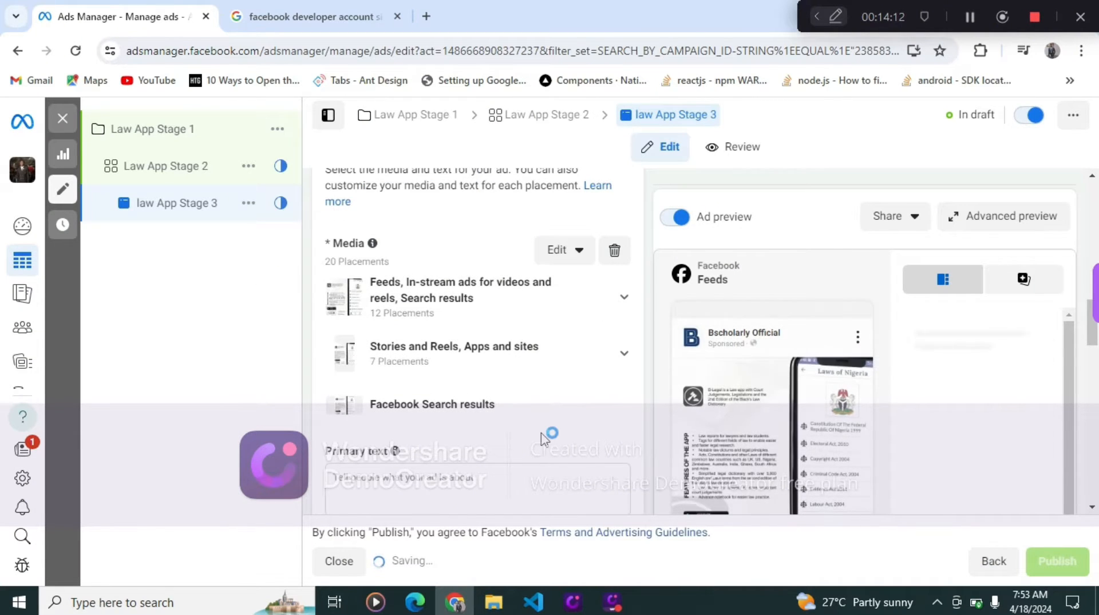
# - Open ChatGPT at chat.openai.com in a new browser tab
pyautogui.scroll(-5, 538, 435)
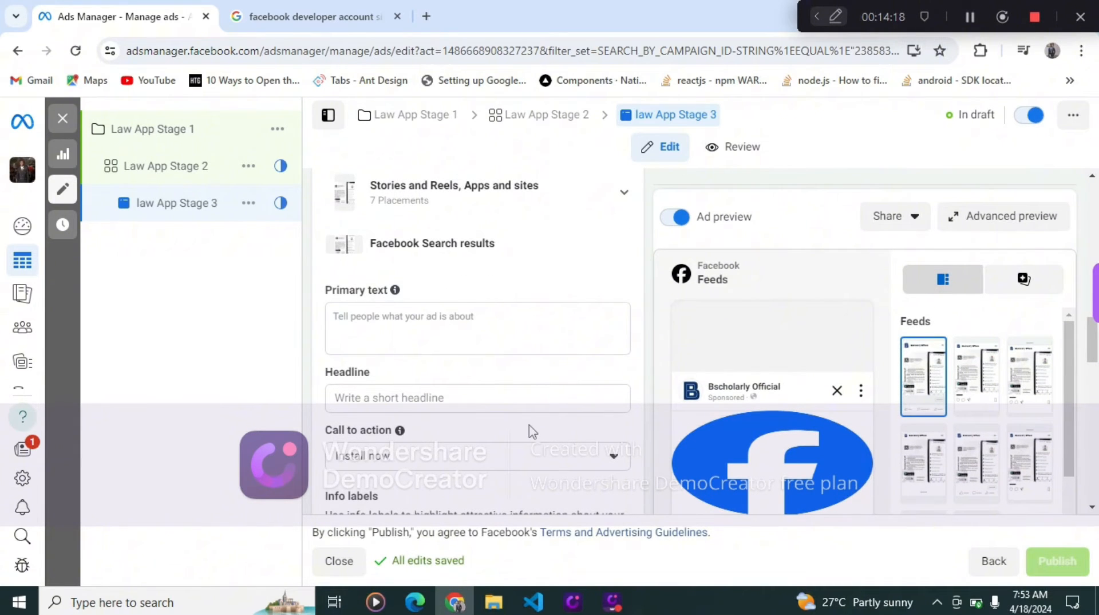
pyautogui.click(434, 24)
pyautogui.click(445, 50)
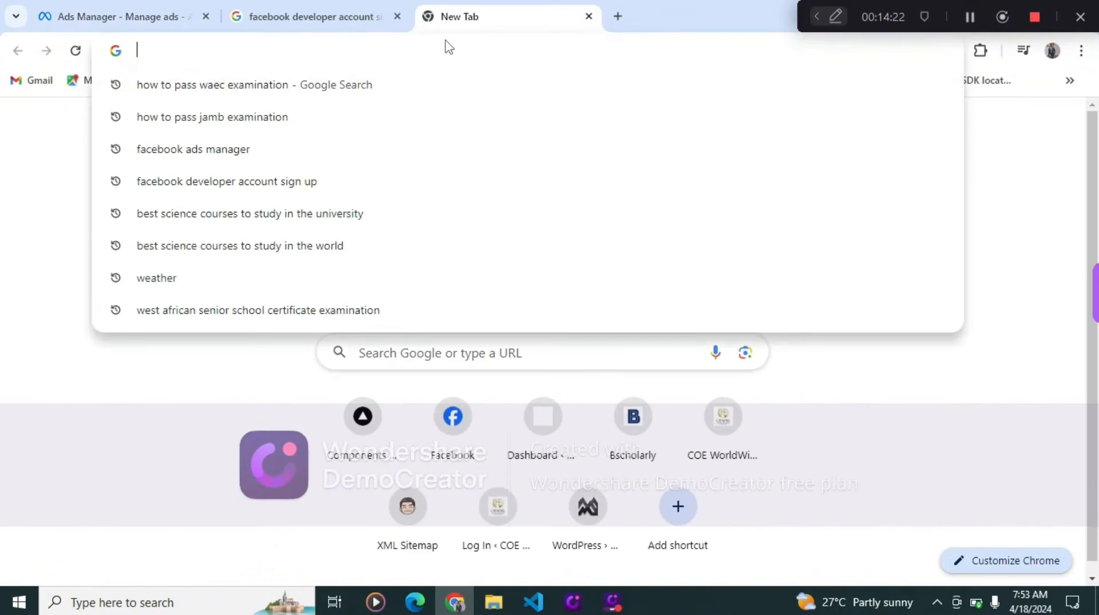
pyautogui.write('chat.openai.com')
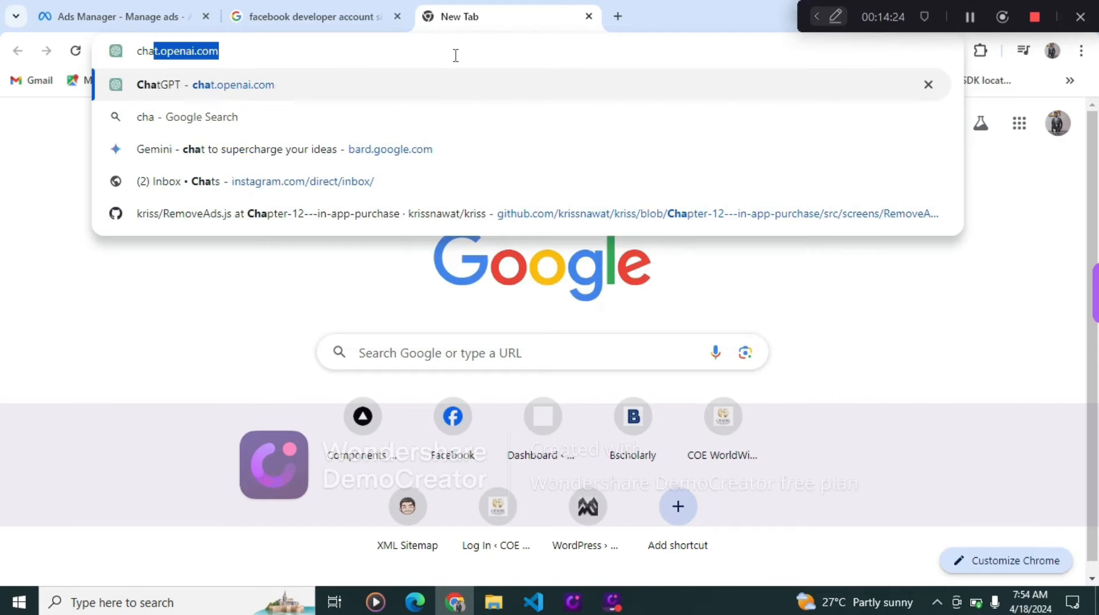
pyautogui.press('Return')
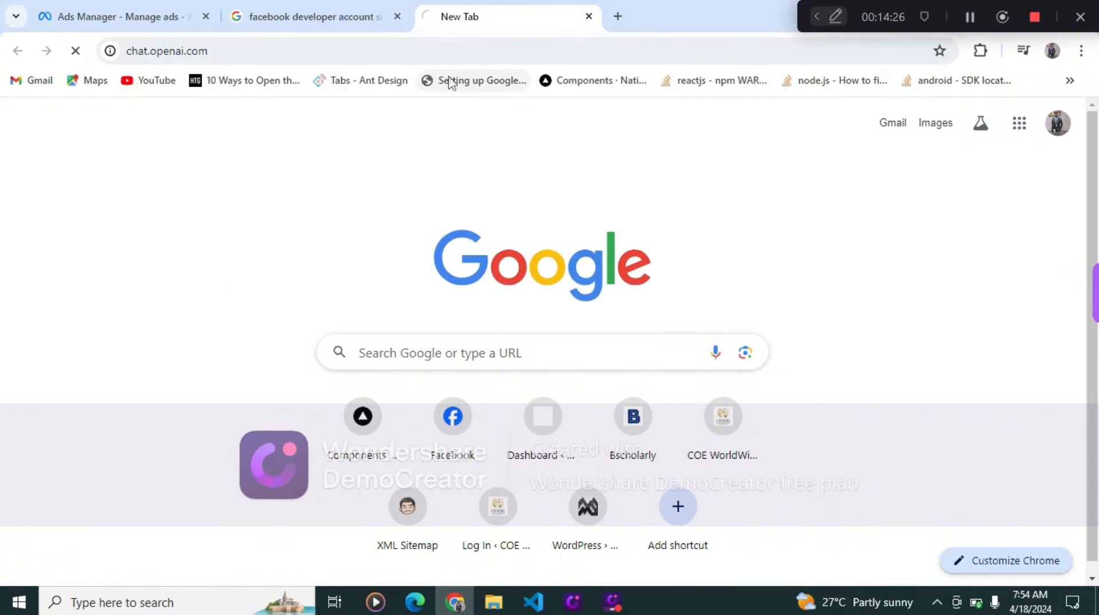
# - Ask ChatGPT: give me a primary text for my law app ads on facebook
pyautogui.click(131, 12)
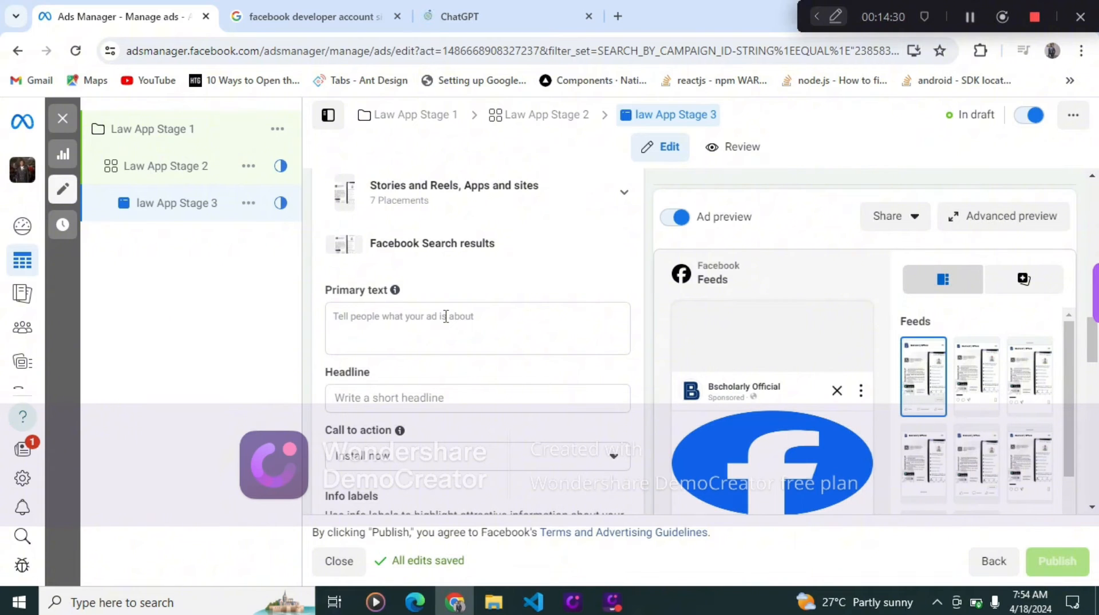
pyautogui.click(517, 8)
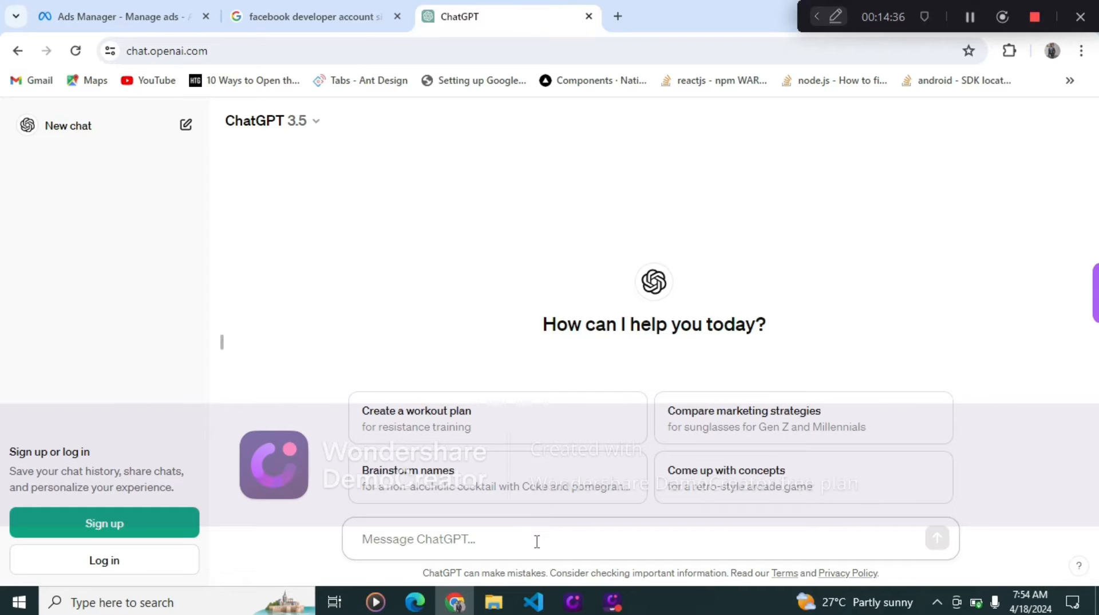
pyautogui.write('give a ')
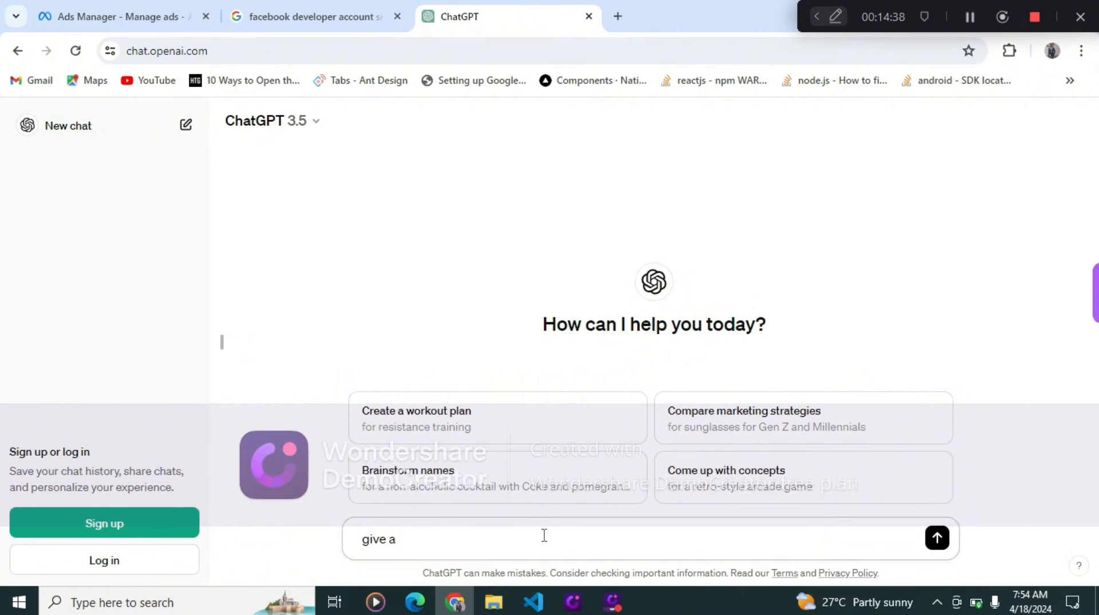
pyautogui.press('BackSpace')
pyautogui.press('BackSpace')
pyautogui.write('me a primary text ')
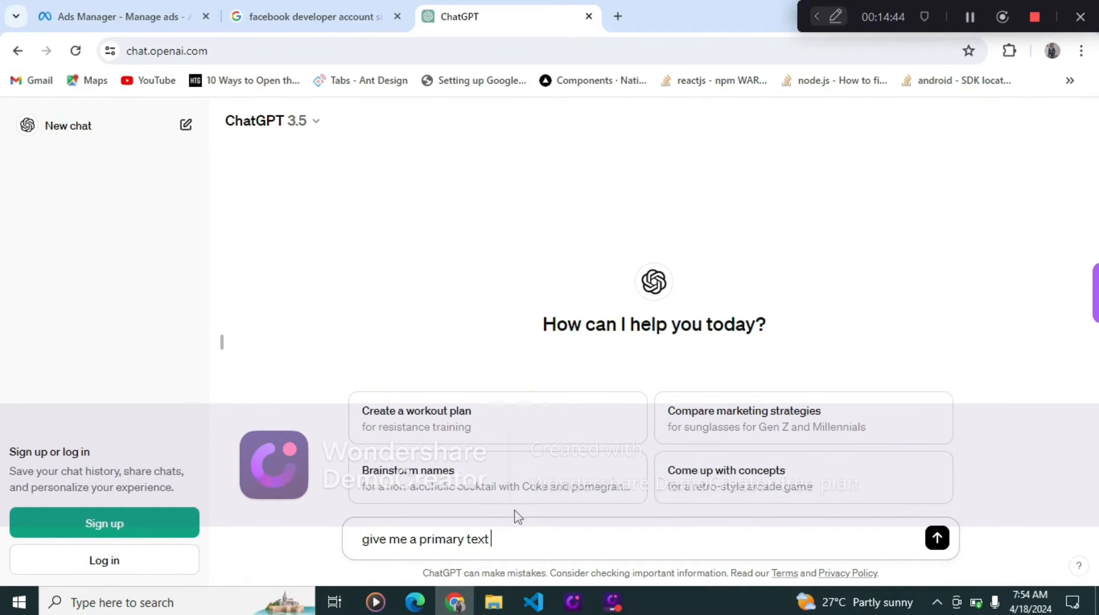
pyautogui.write('for my law app ads')
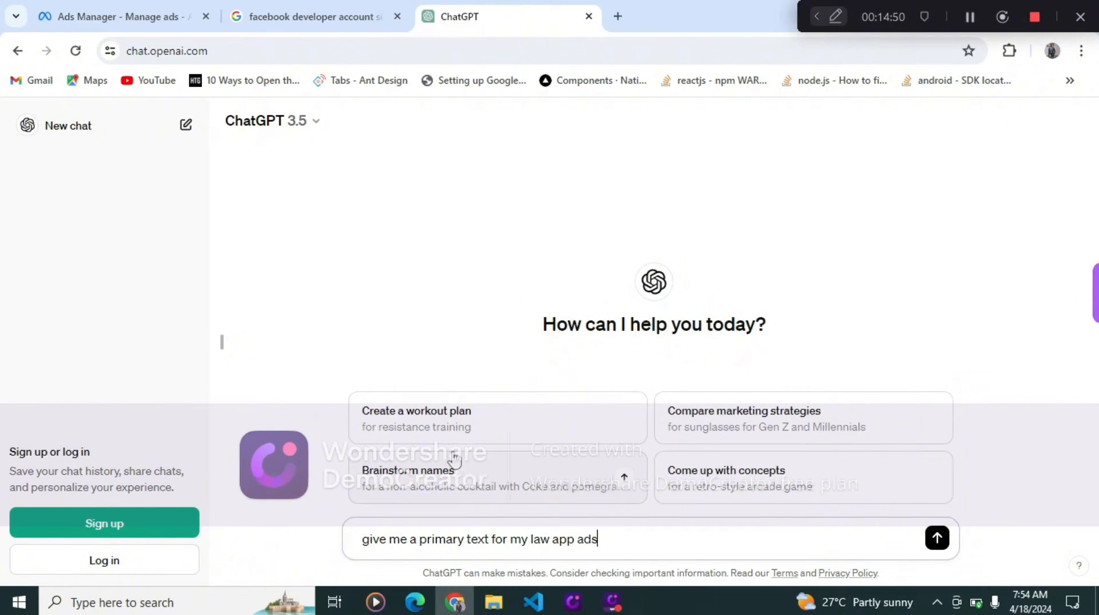
pyautogui.write(' on facebook')
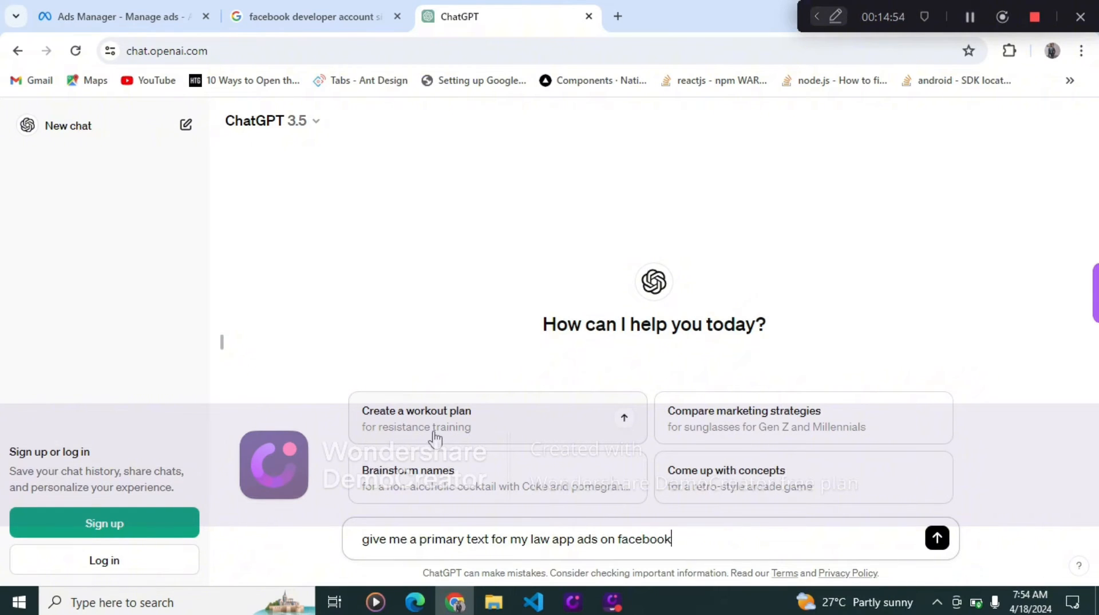
pyautogui.press('Return')
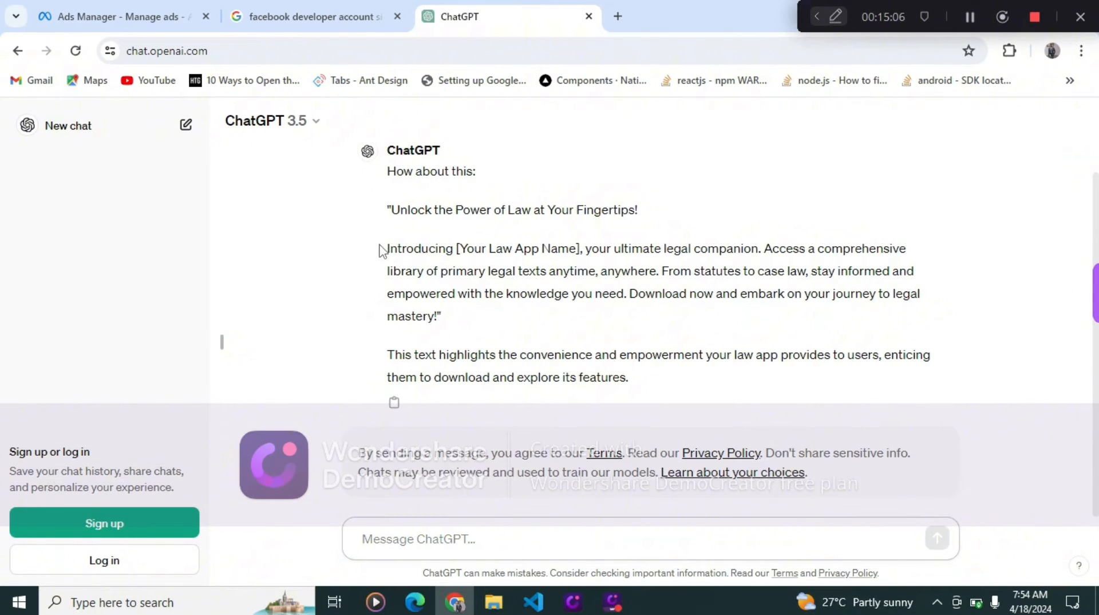
# - Copy ChatGPT's "Introducing [Your Law App Name]…" paragraph and paste it into the ad's Primary text
pyautogui.moveTo(387, 247); pyautogui.dragTo(439, 318)
pyautogui.hotkey('ctrl', 'c')
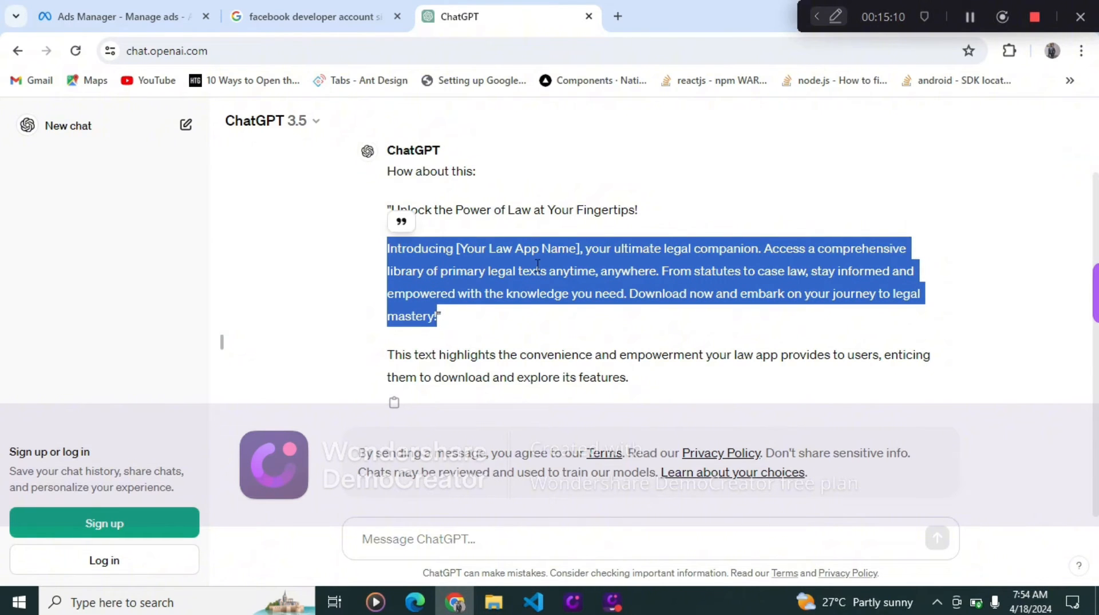
pyautogui.click(115, 16)
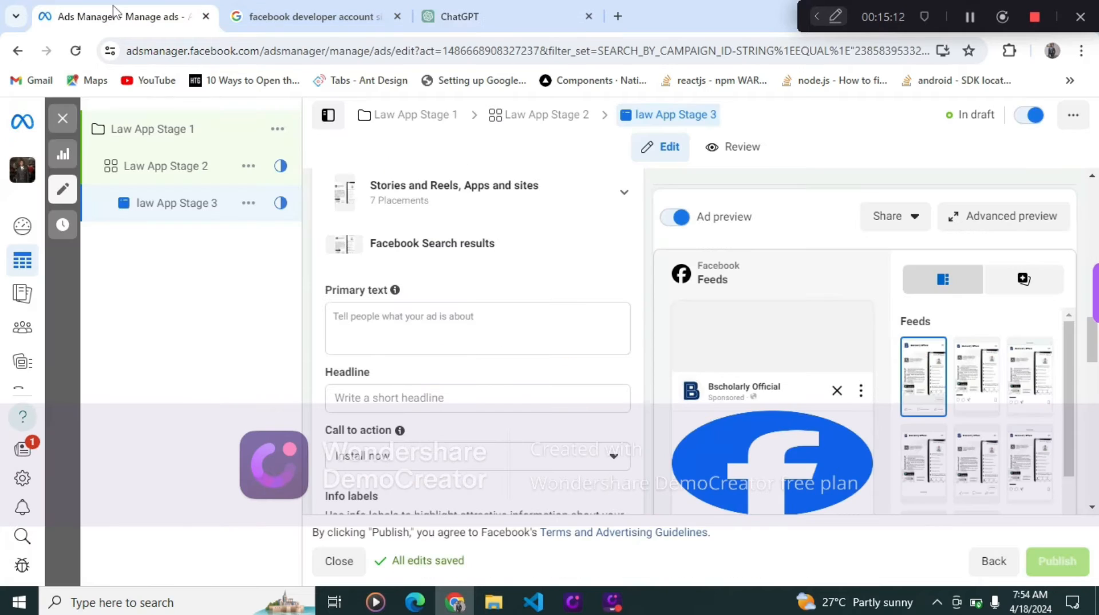
pyautogui.click(482, 337)
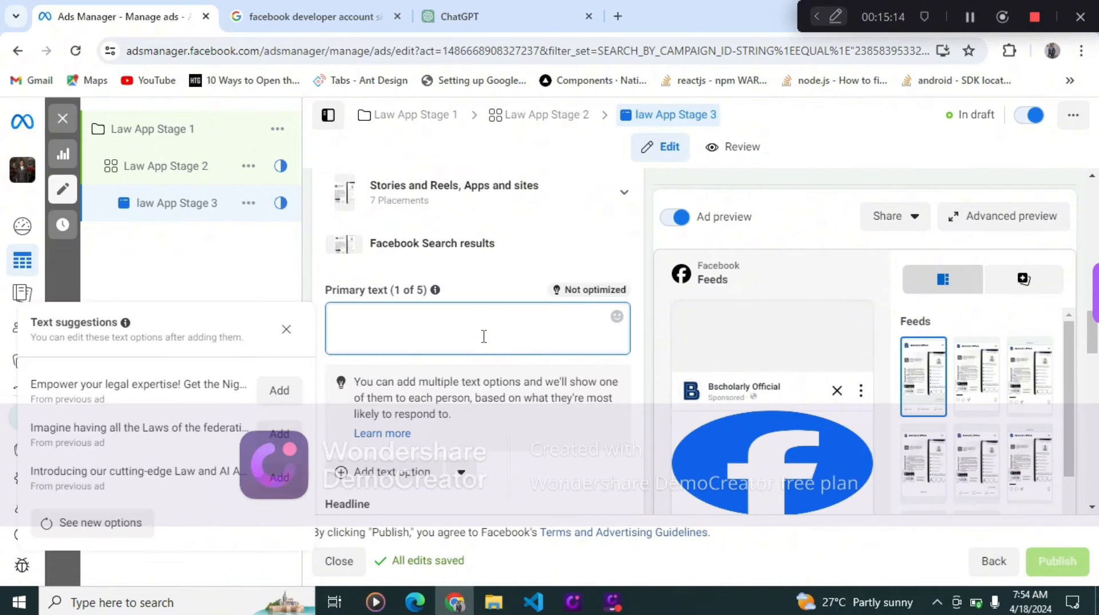
pyautogui.hotkey('ctrl', 'v')
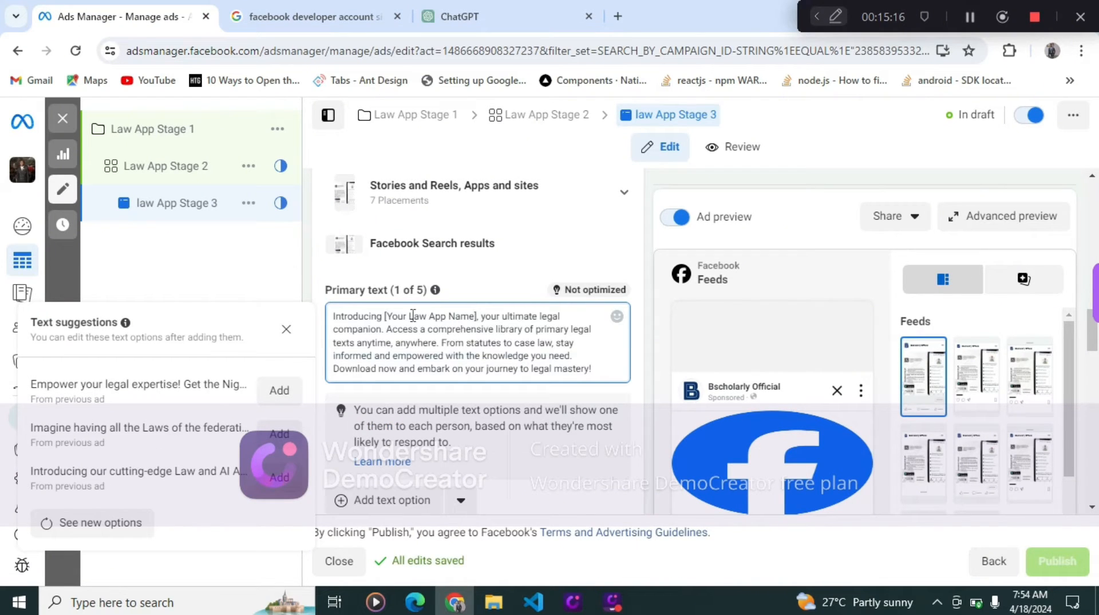
# - Replace the [Your Law App Name] placeholder in the primary text with Legal App and close the text suggestions
pyautogui.moveTo(387, 316); pyautogui.dragTo(474, 315)
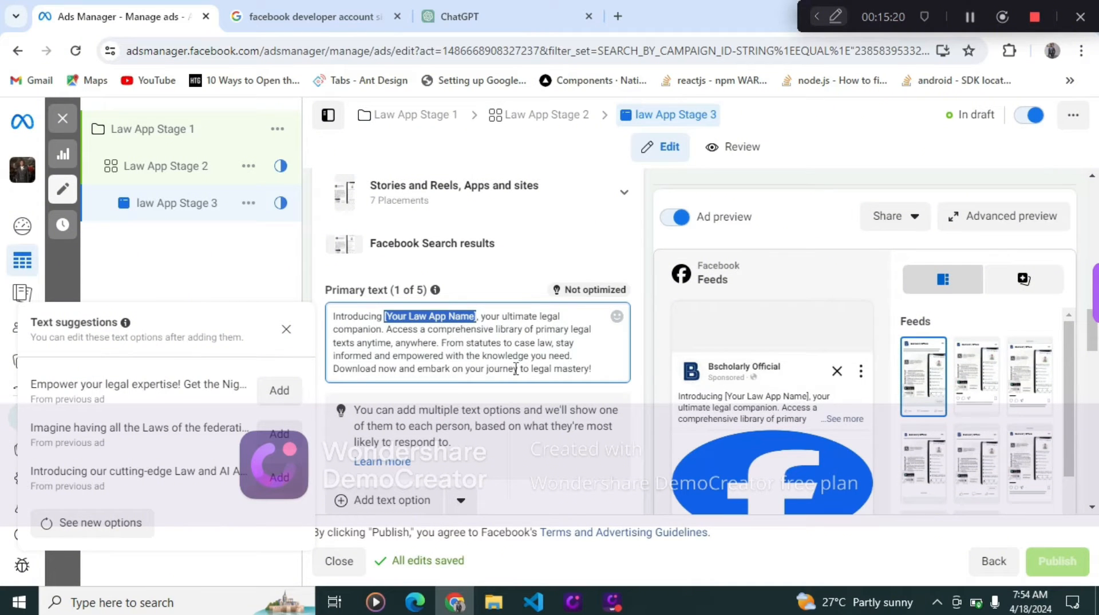
pyautogui.write('Le')
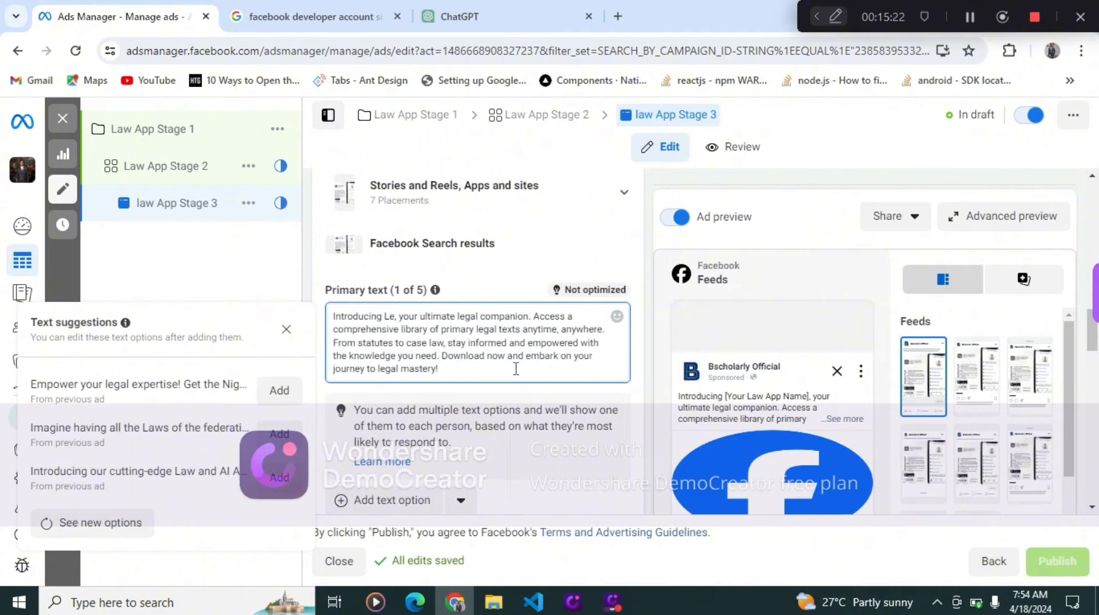
pyautogui.write('gal')
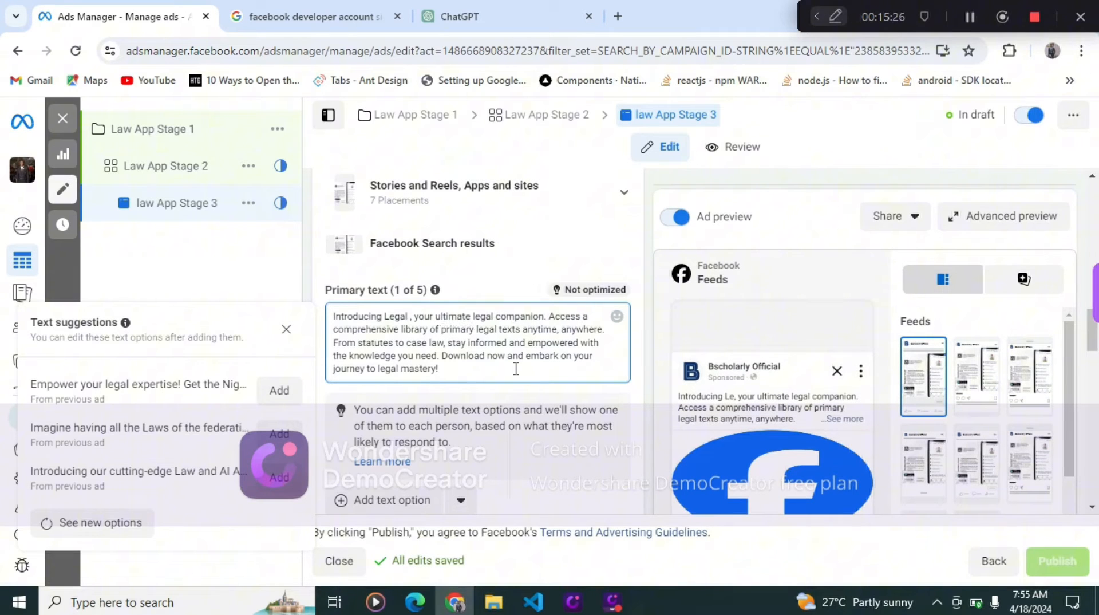
pyautogui.write(' App')
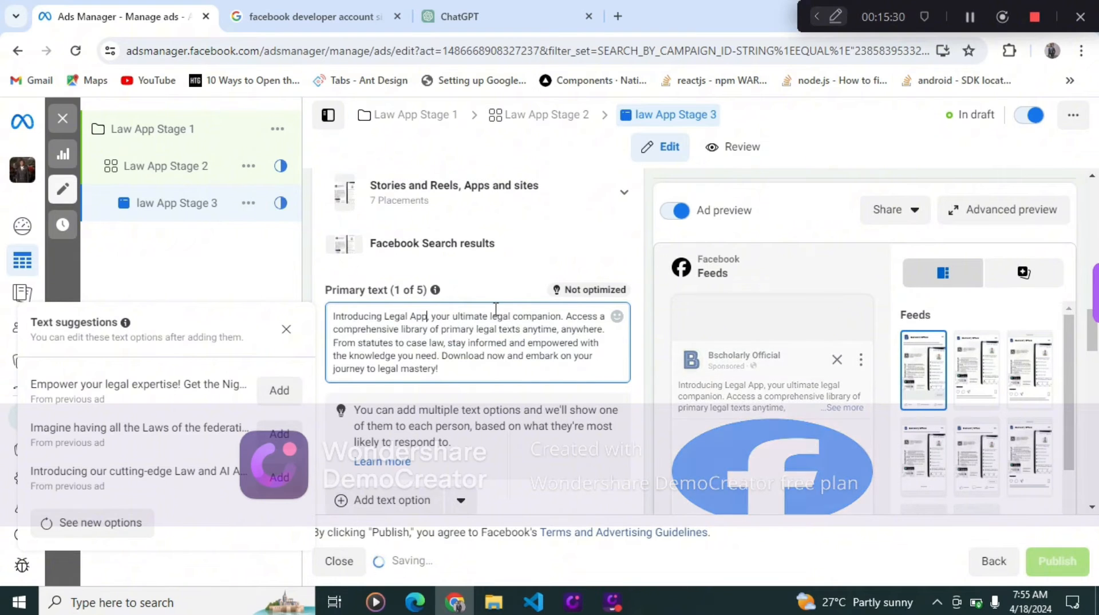
pyautogui.click(287, 331)
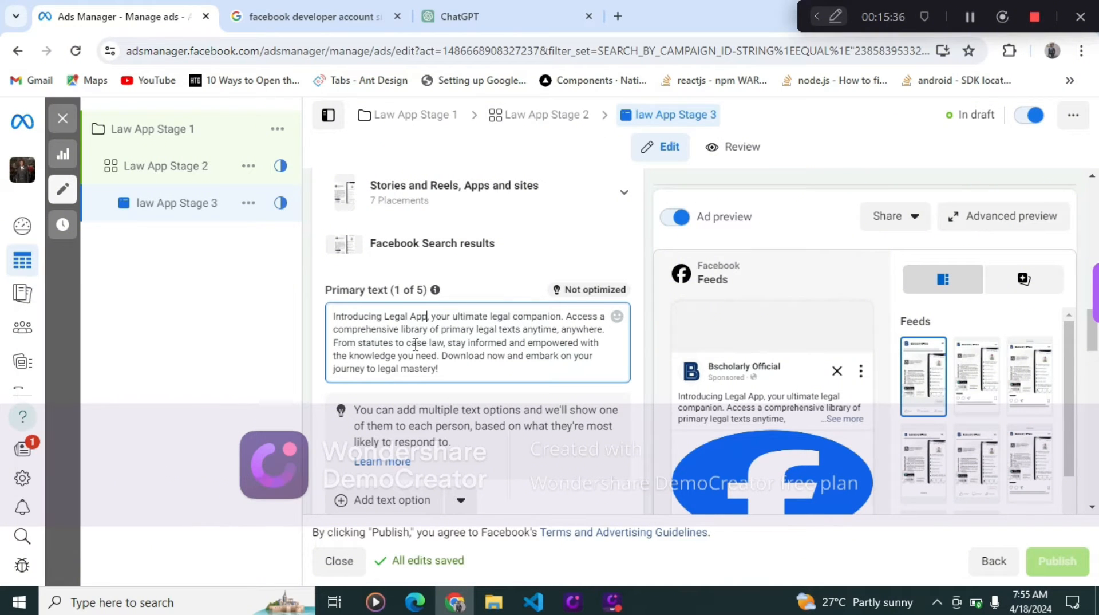
# - Copy the line "Unlock the Power of Law at Your Fingertips!" from ChatGPT's reply and return to Ads Manager
pyautogui.scroll(-3, 447, 353)
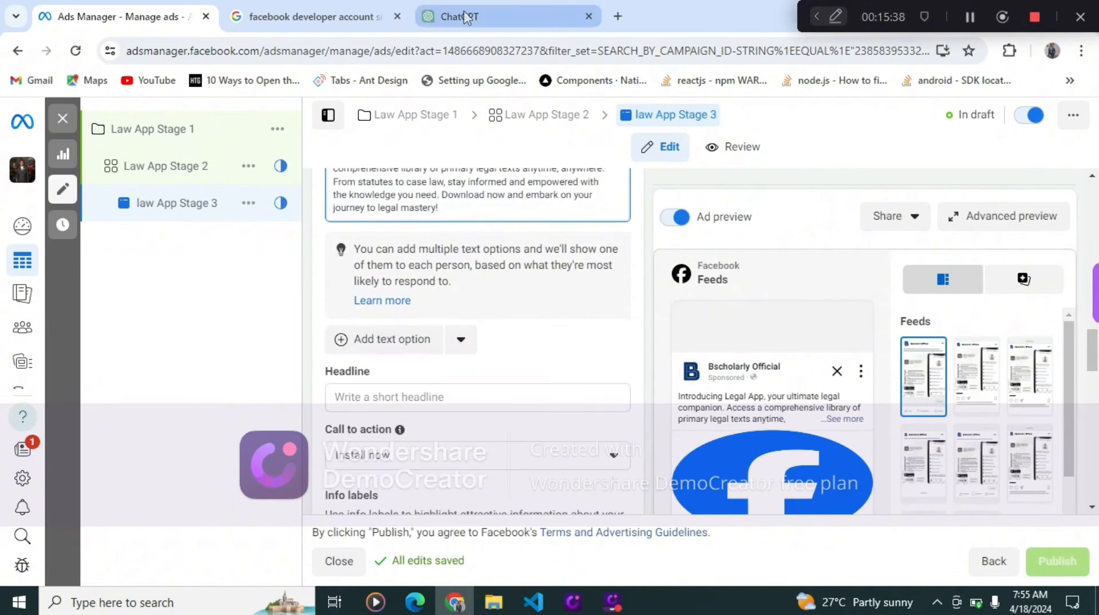
pyautogui.click(312, 9)
pyautogui.click(452, 17)
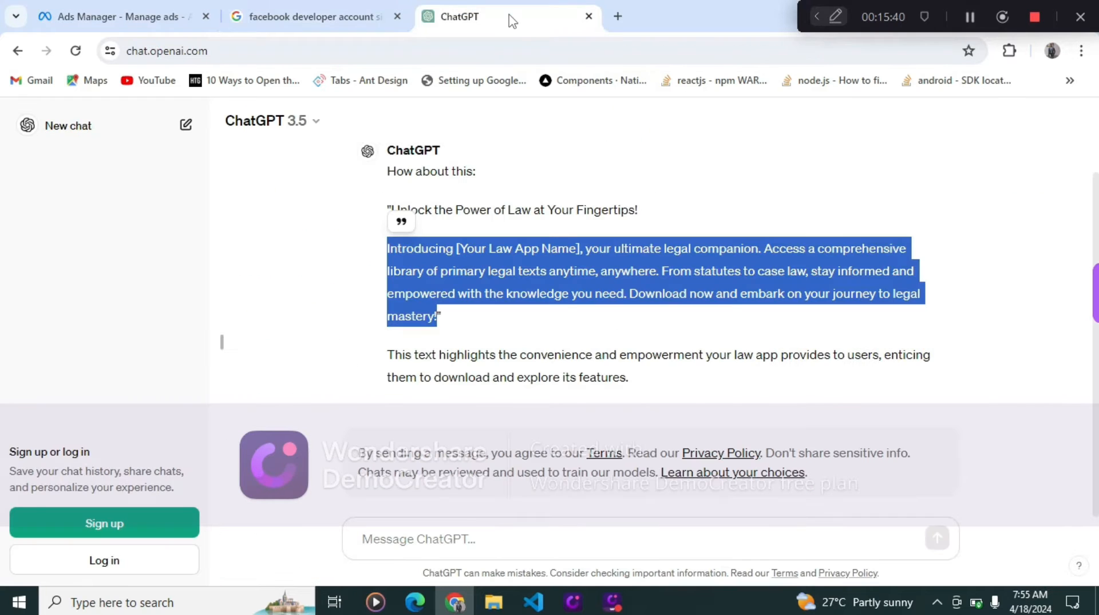
pyautogui.click(477, 237)
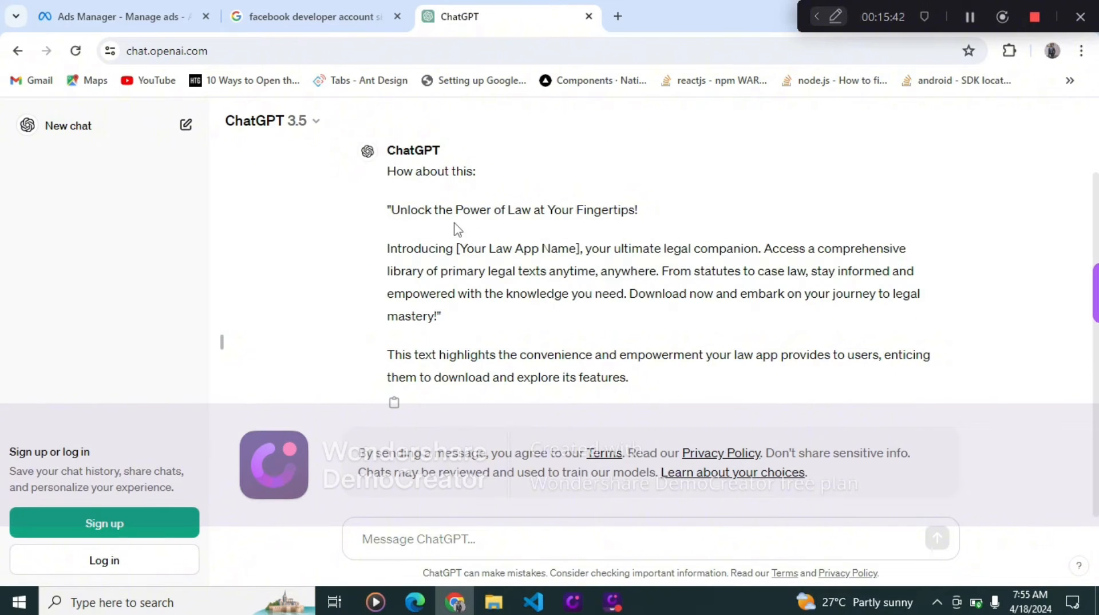
pyautogui.moveTo(394, 213); pyautogui.dragTo(664, 235)
pyautogui.moveTo(637, 337); pyautogui.dragTo(637, 334)
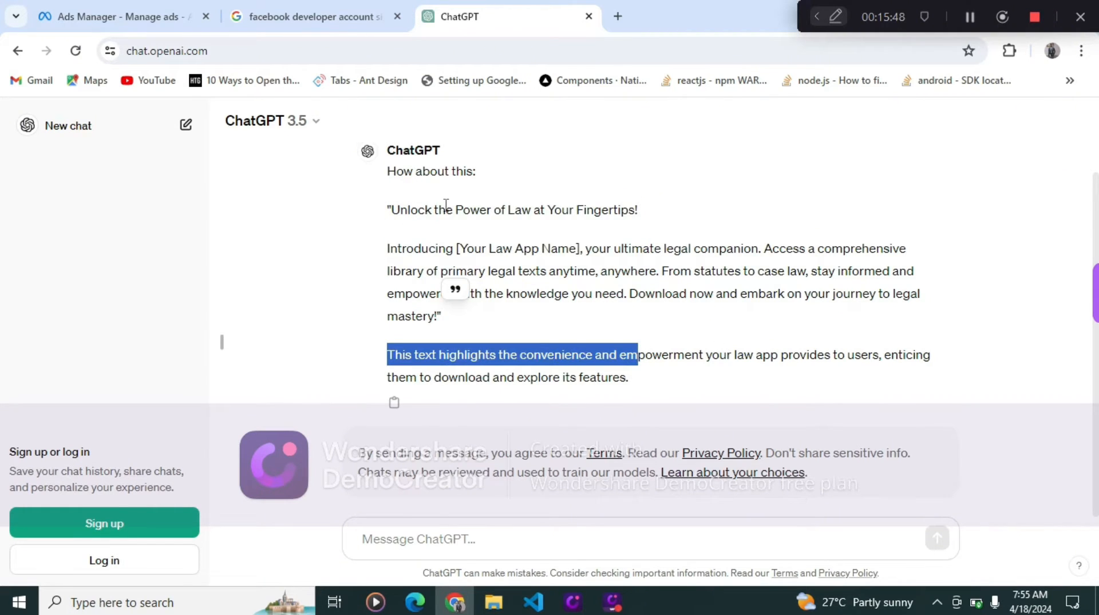
pyautogui.click(395, 226)
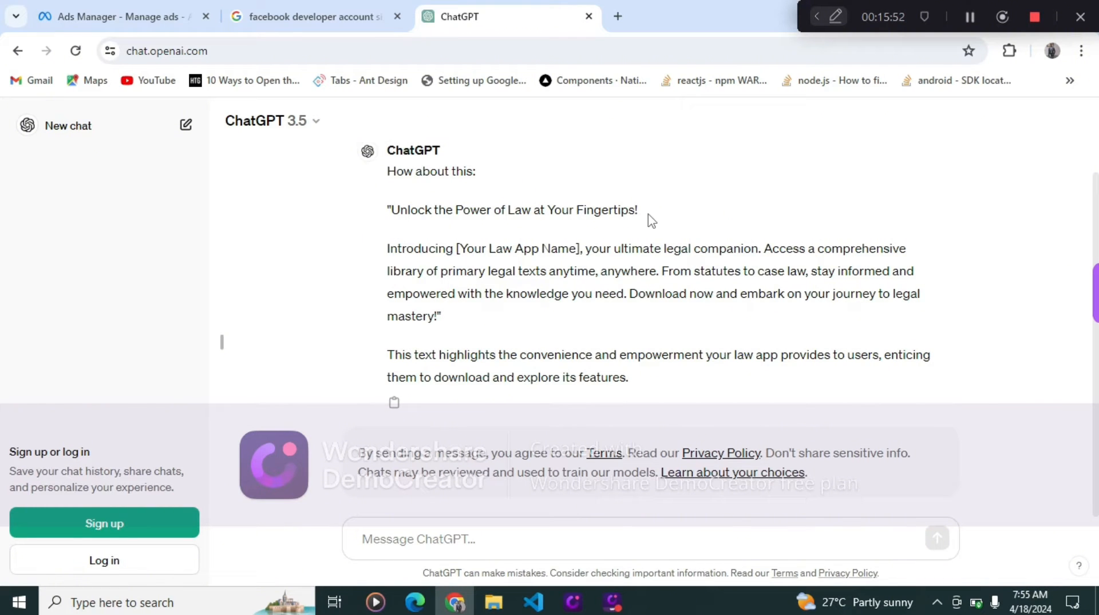
pyautogui.moveTo(640, 211); pyautogui.dragTo(367, 200)
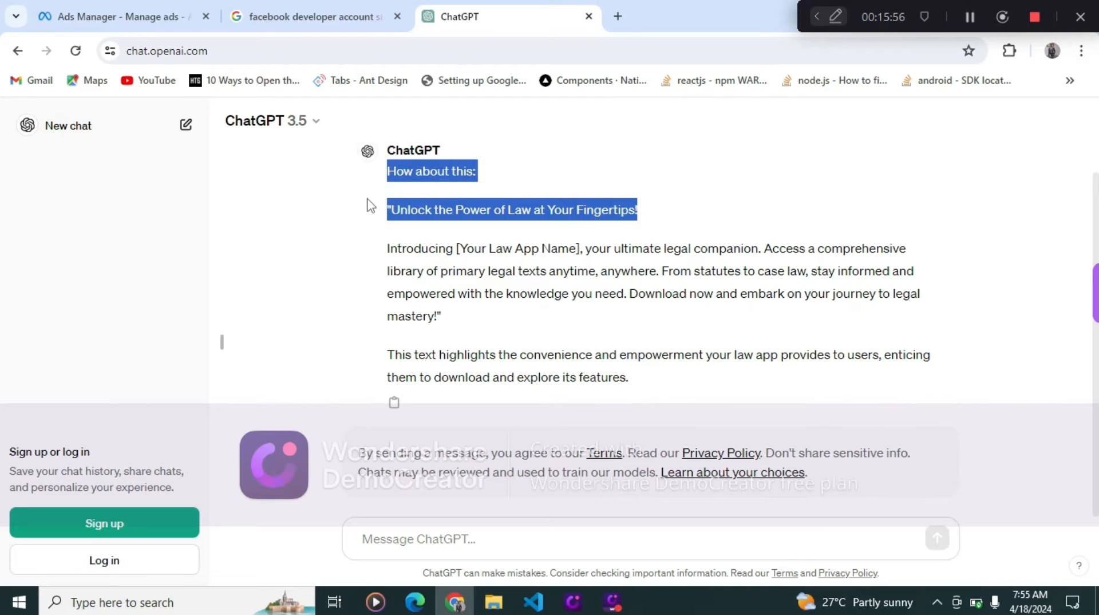
pyautogui.click(395, 211)
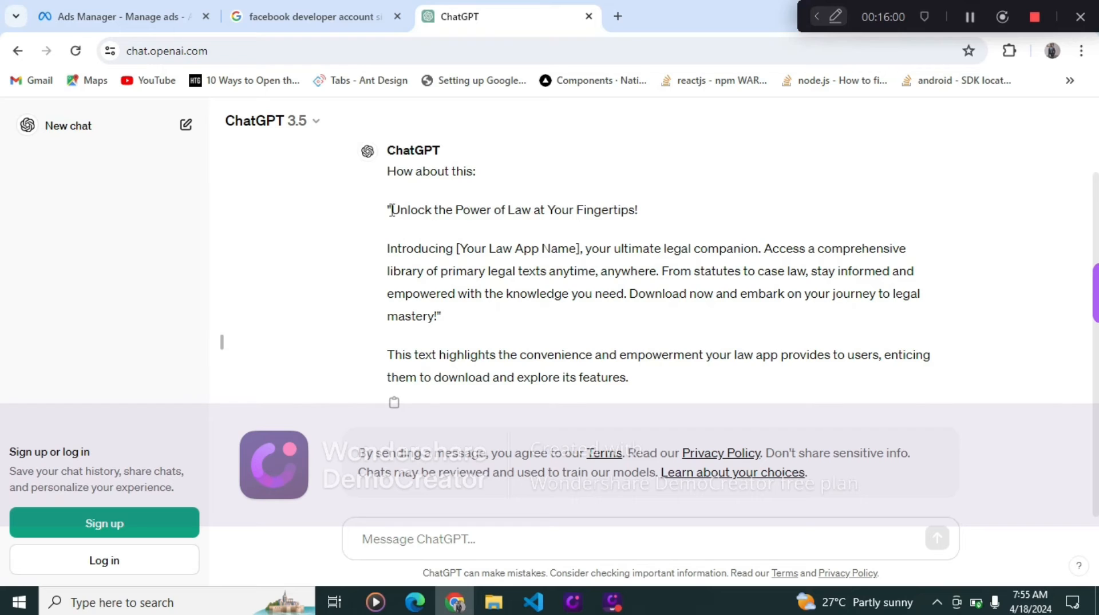
pyautogui.moveTo(391, 210); pyautogui.dragTo(649, 217)
pyautogui.hotkey('ctrl', 'c')
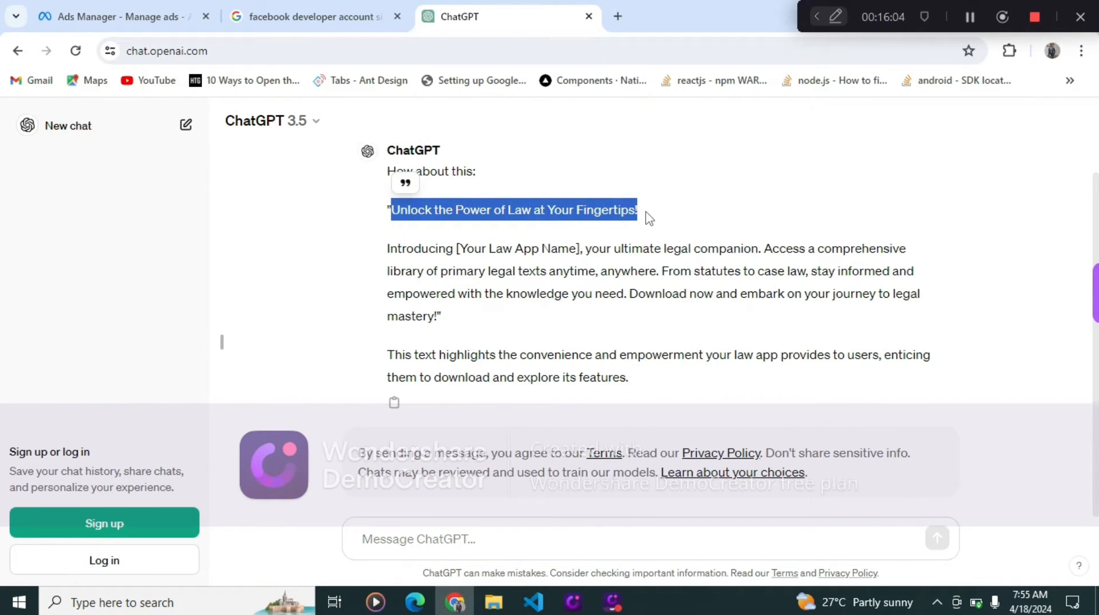
pyautogui.click(136, 10)
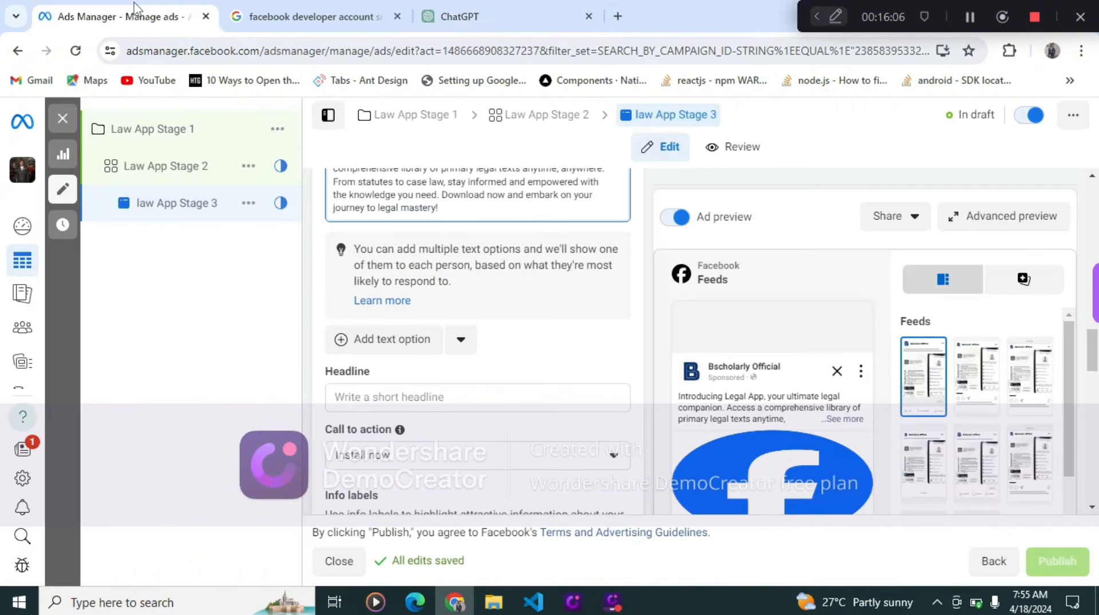
# - Paste the copied line "Unlock the Power of Law at Your Fingertips!" as the ad's headline
pyautogui.click(480, 395)
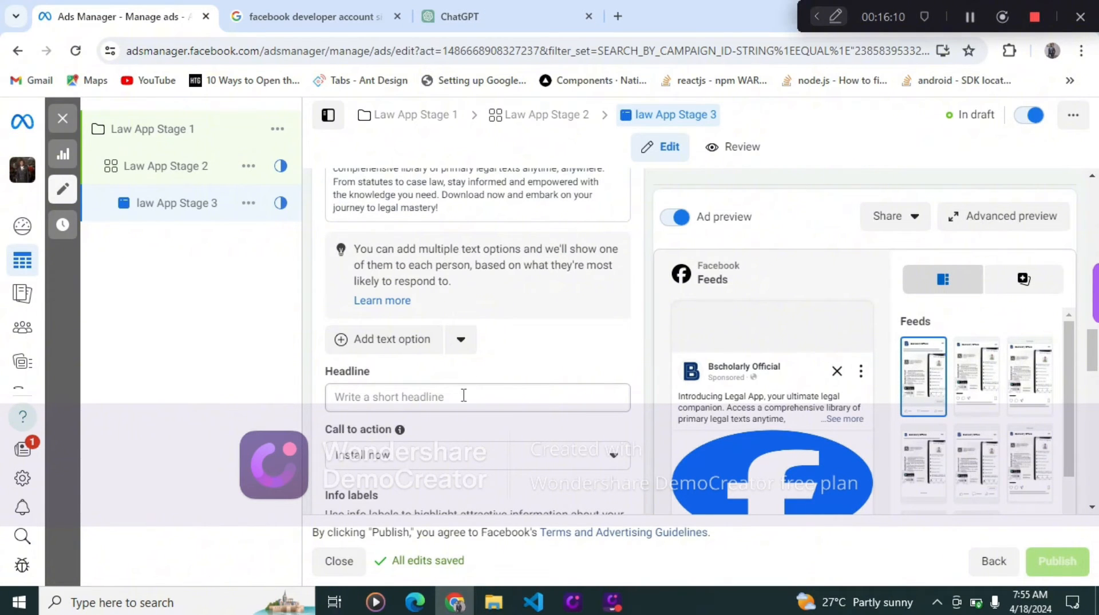
pyautogui.click(463, 395)
pyautogui.hotkey('ctrl', 'v')
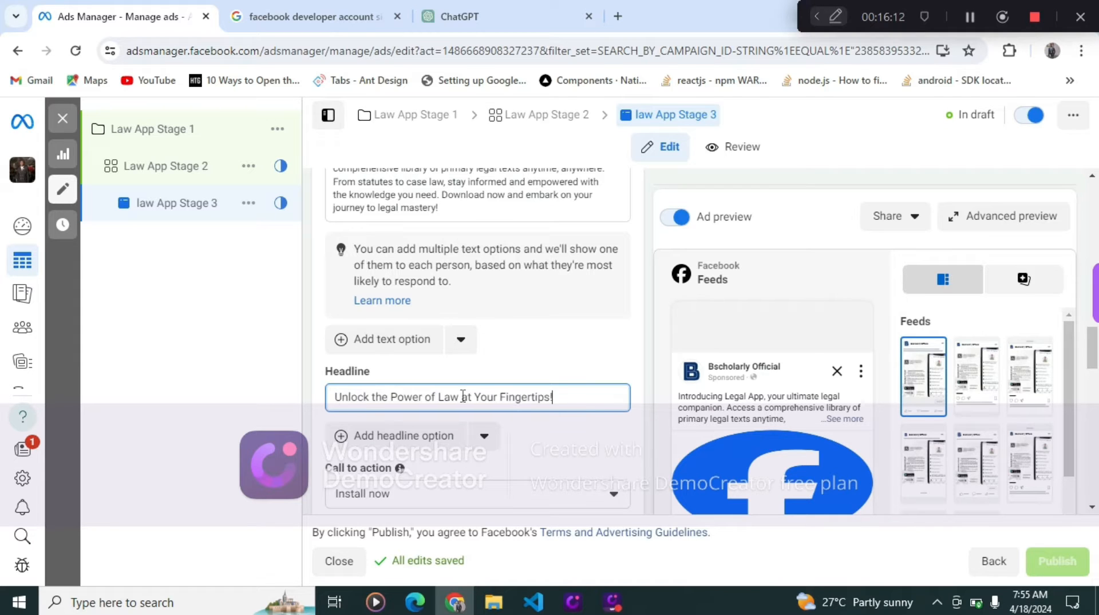
# - Set the ad's call to action to Install now
pyautogui.scroll(-5, 463, 395)
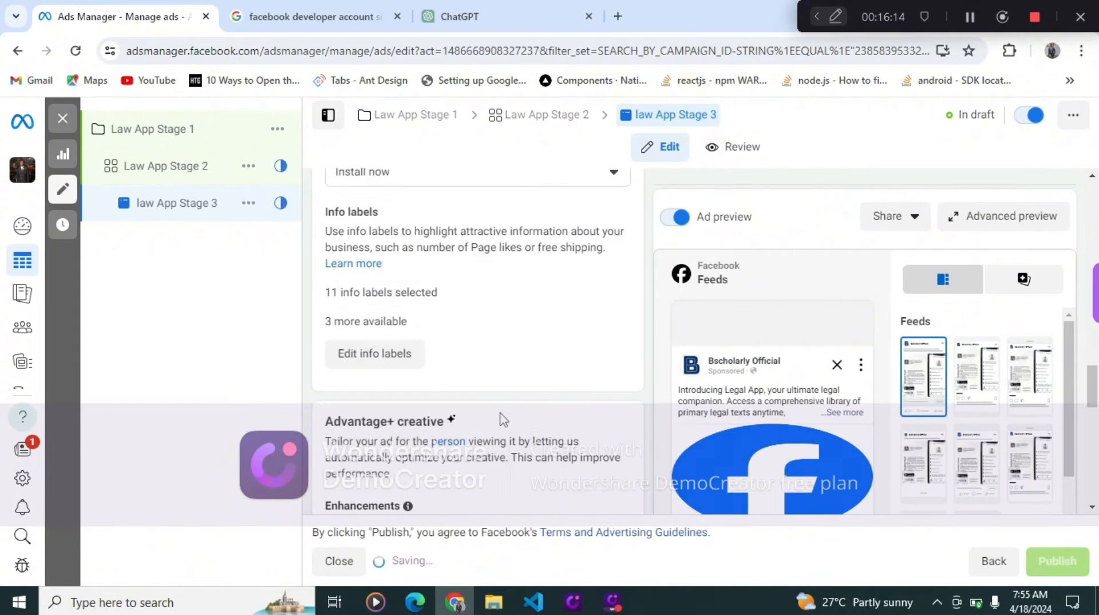
pyautogui.scroll(3, 484, 341)
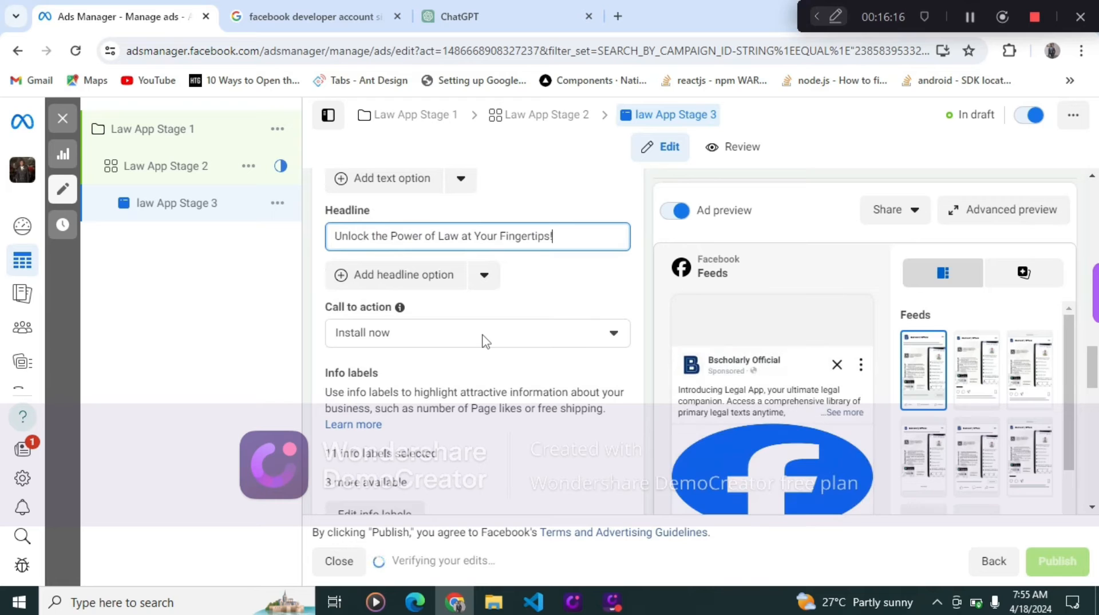
pyautogui.click(484, 339)
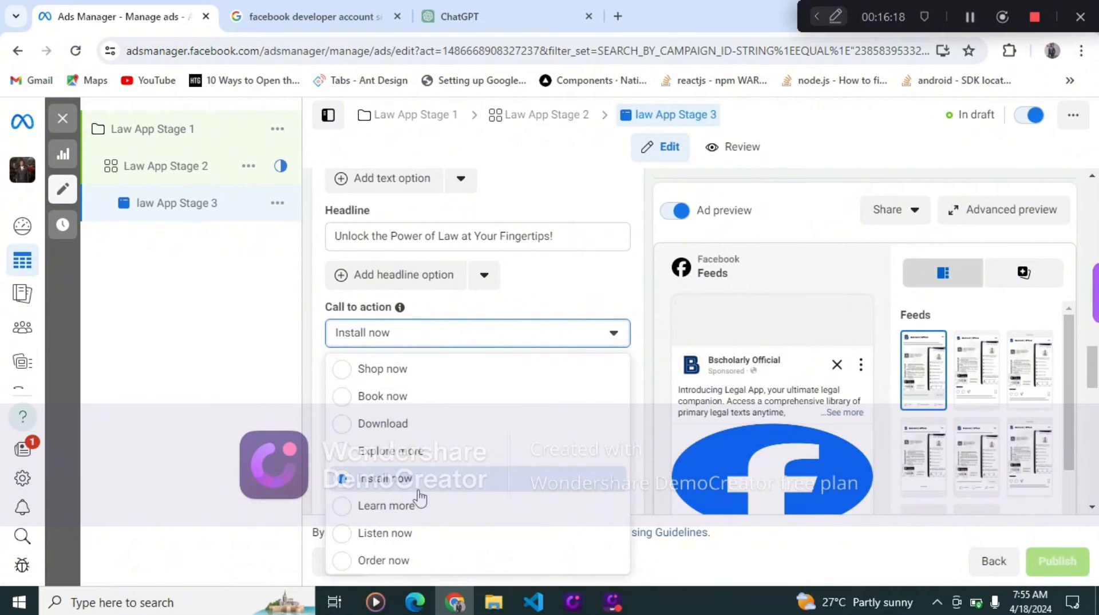
pyautogui.click(401, 486)
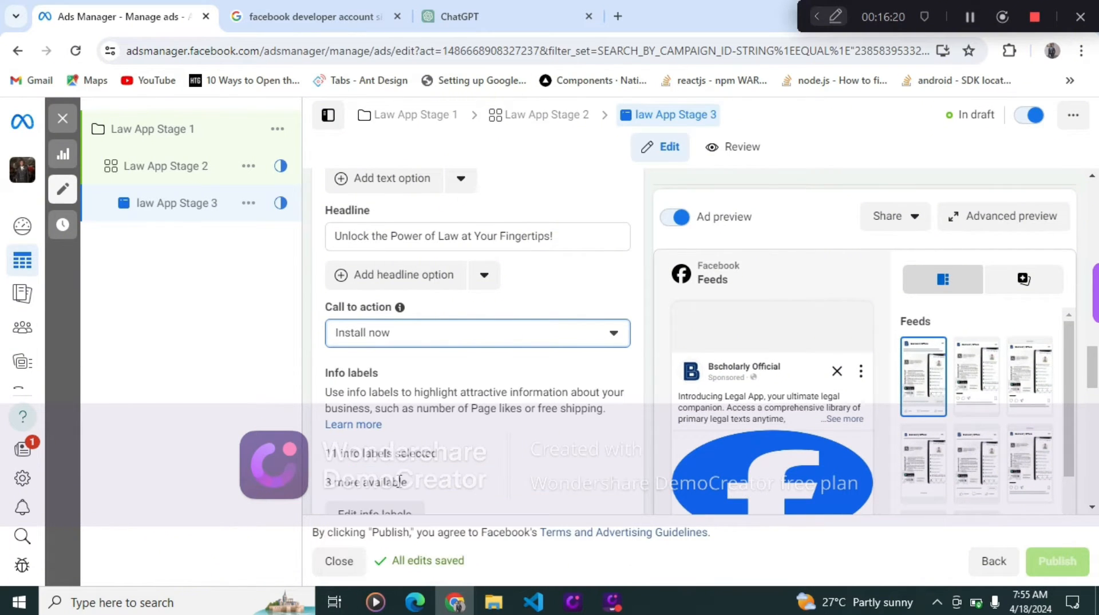
# - Add a second primary text option to the ad creative
pyautogui.scroll(-1, 440, 441)
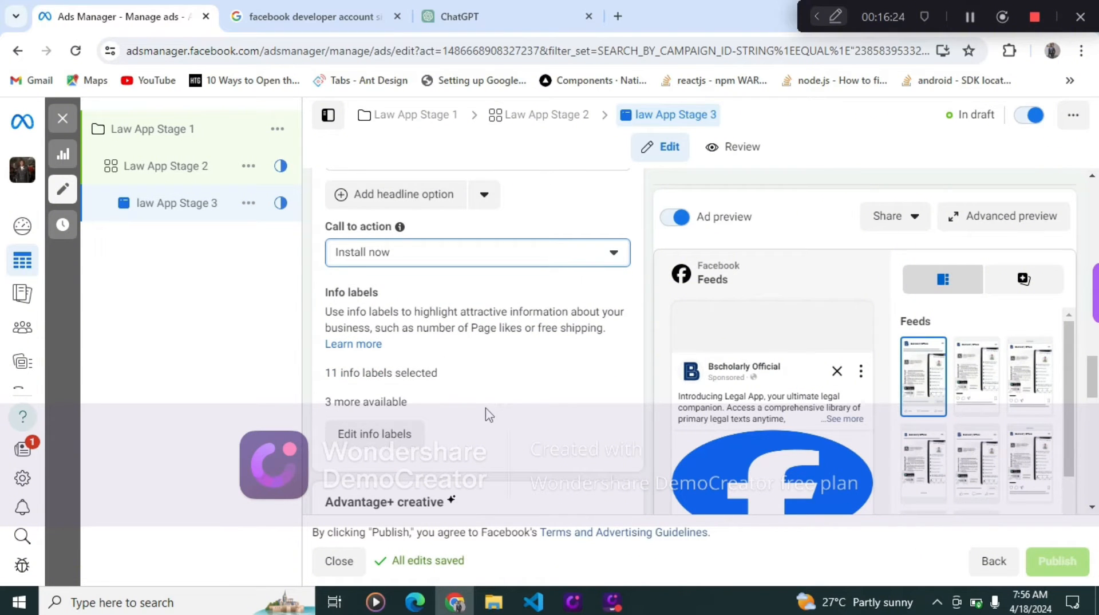
pyautogui.scroll(-2, 489, 414)
pyautogui.scroll(5, 532, 435)
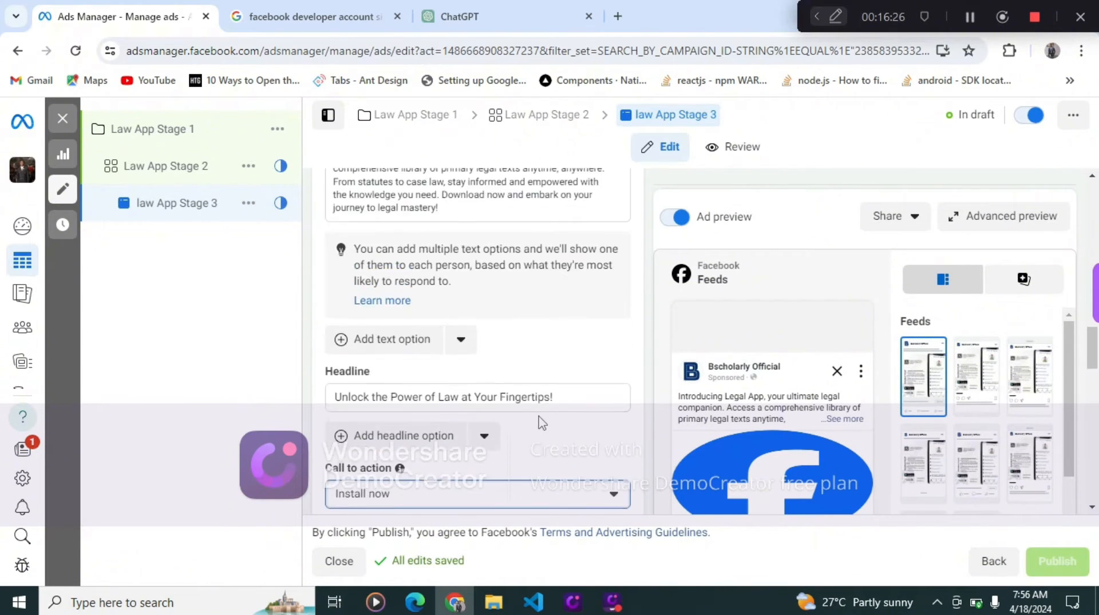
pyautogui.click(391, 342)
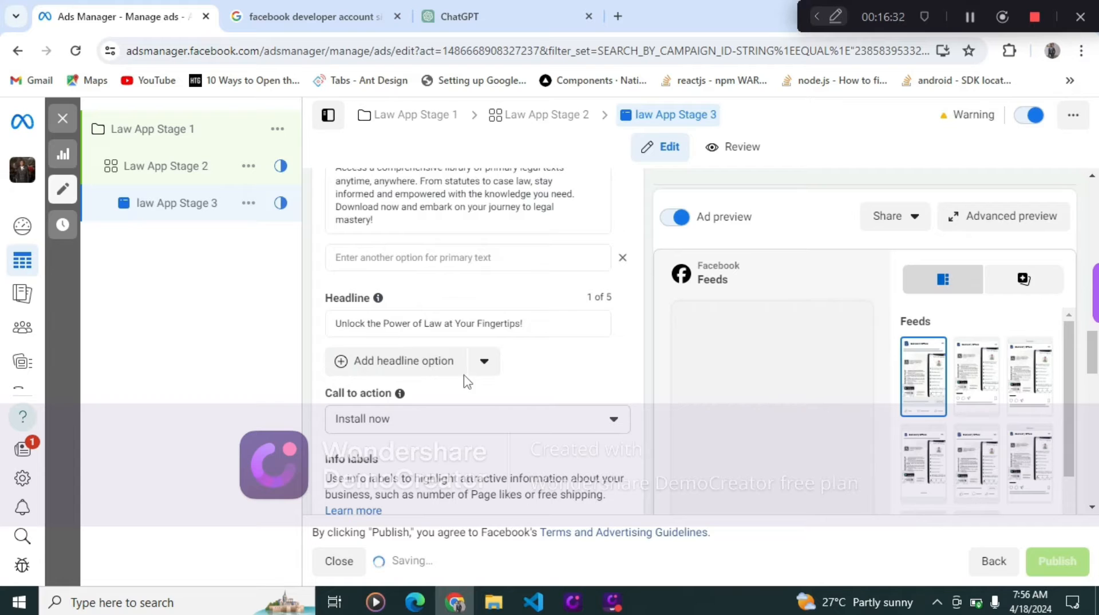
pyautogui.scroll(-1, 469, 261)
pyautogui.scroll(2, 467, 261)
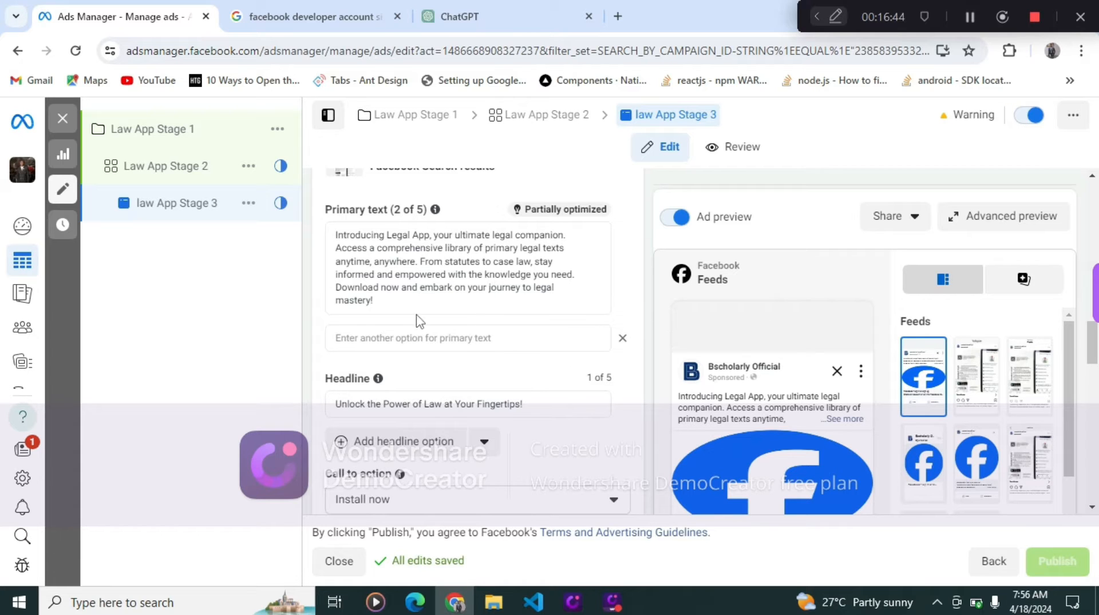
pyautogui.scroll(-1, 377, 332)
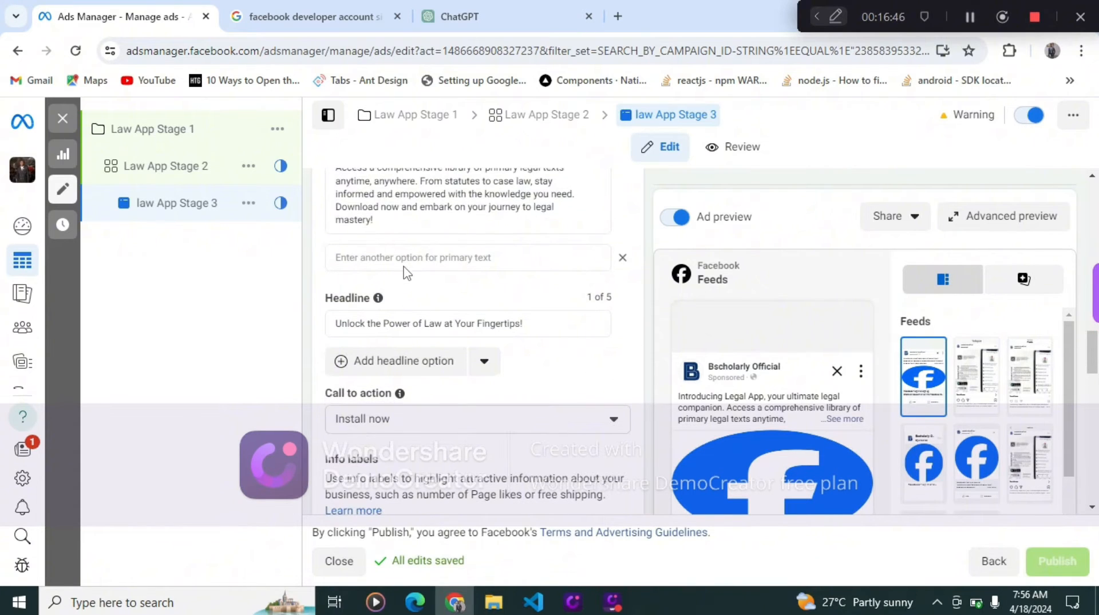
# - Review the ad's remaining settings, destination, tracking and the placement previews
pyautogui.click(504, 16)
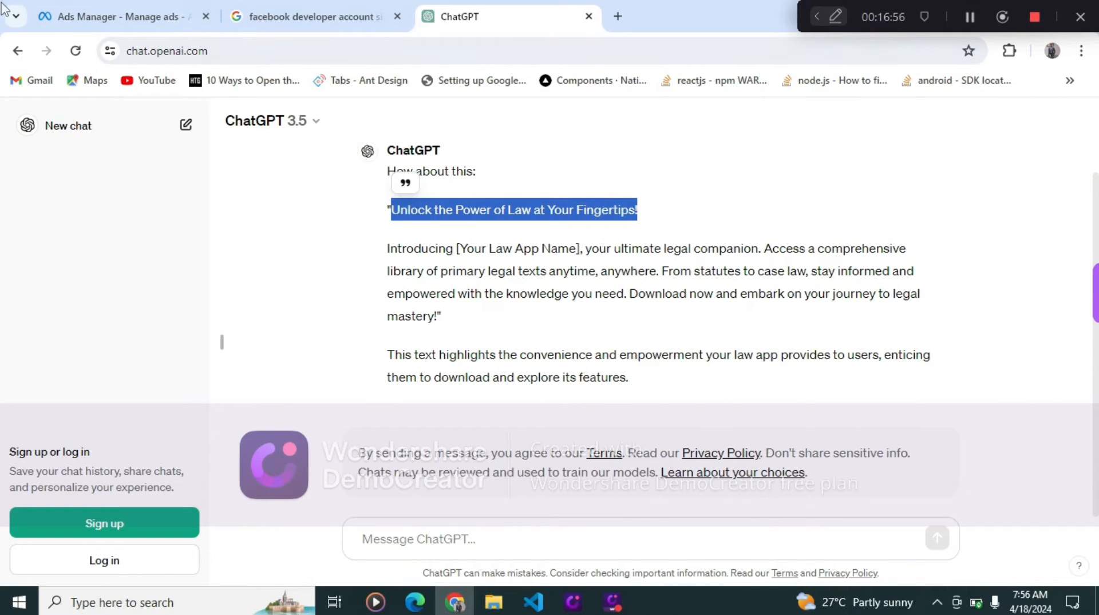
pyautogui.click(66, 13)
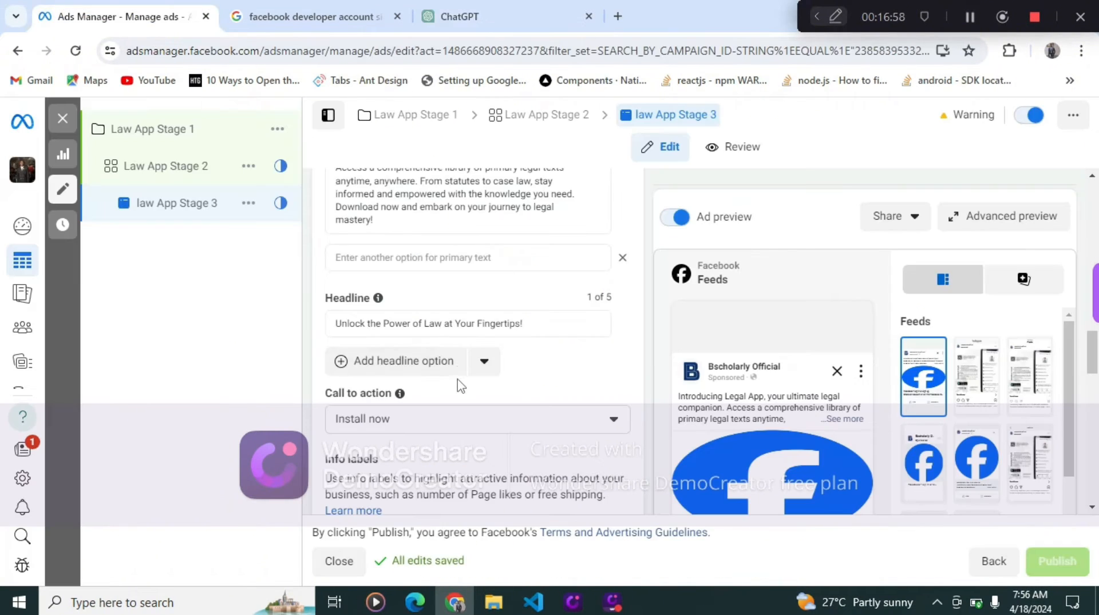
pyautogui.scroll(-4, 484, 395)
pyautogui.scroll(-4, 491, 424)
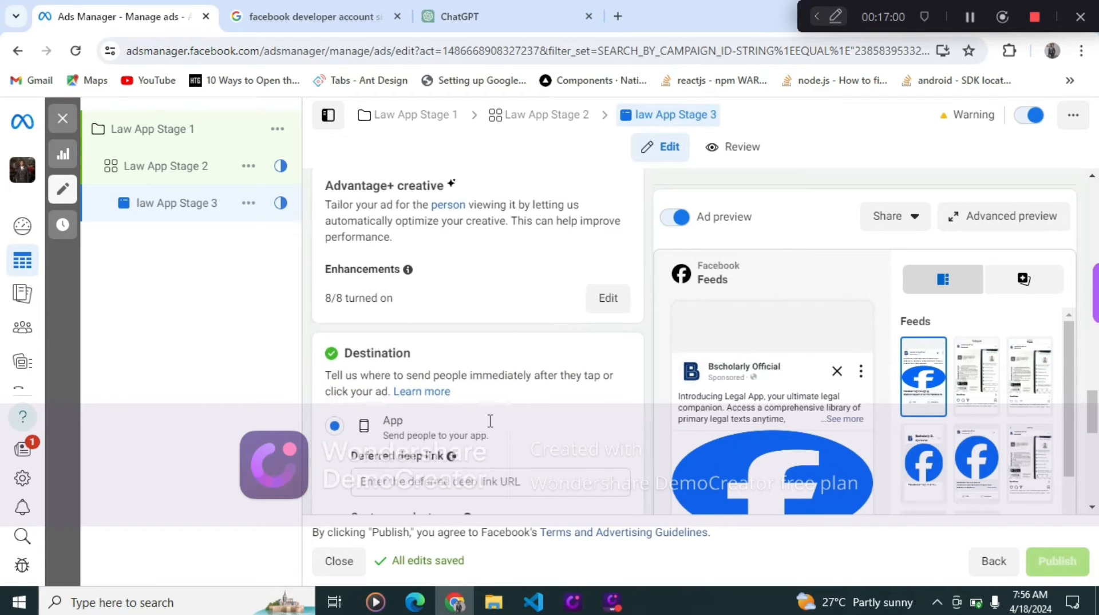
pyautogui.scroll(-3, 491, 426)
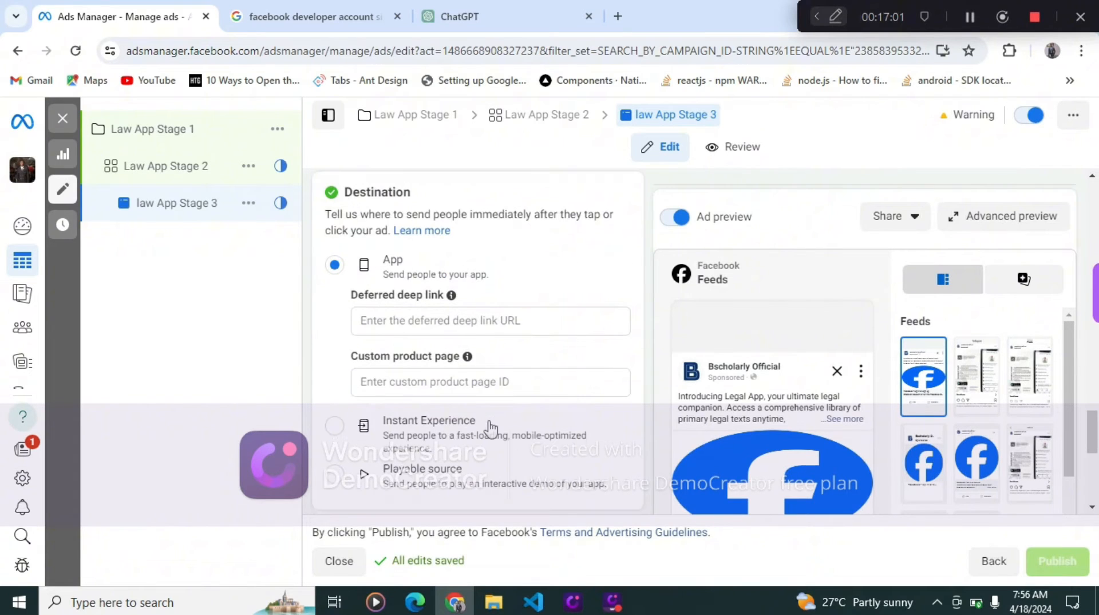
pyautogui.click(475, 322)
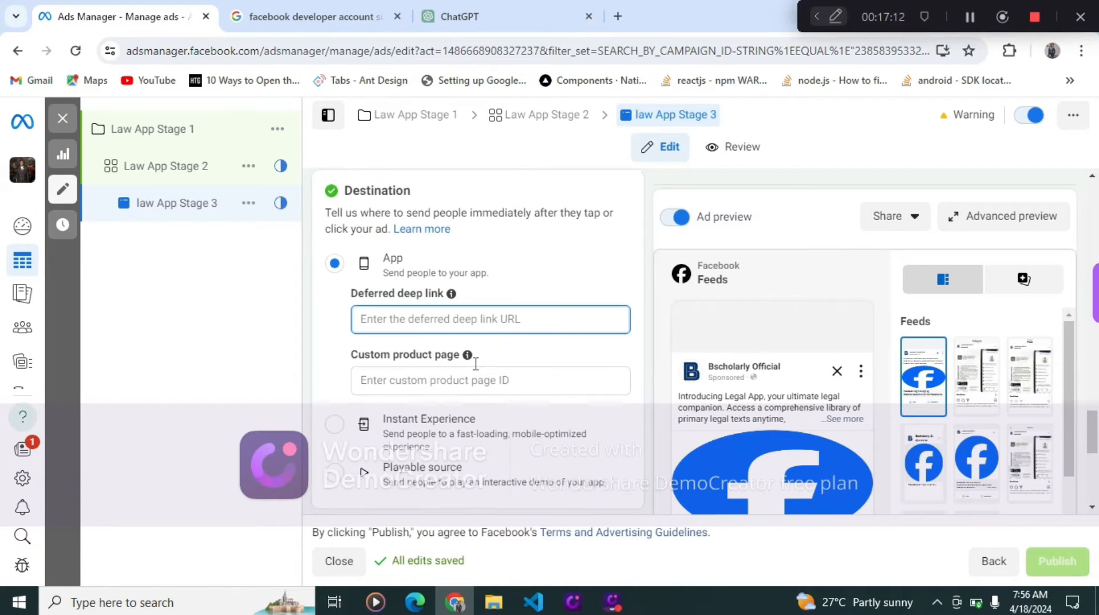
pyautogui.scroll(-3, 477, 366)
pyautogui.scroll(-4, 477, 371)
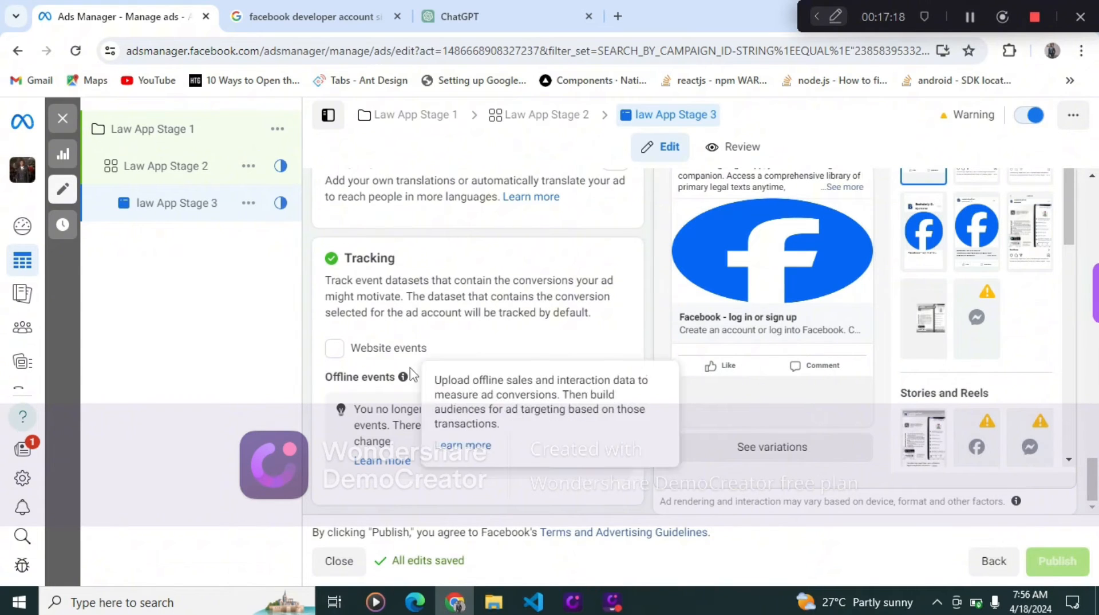
pyautogui.scroll(8, 419, 268)
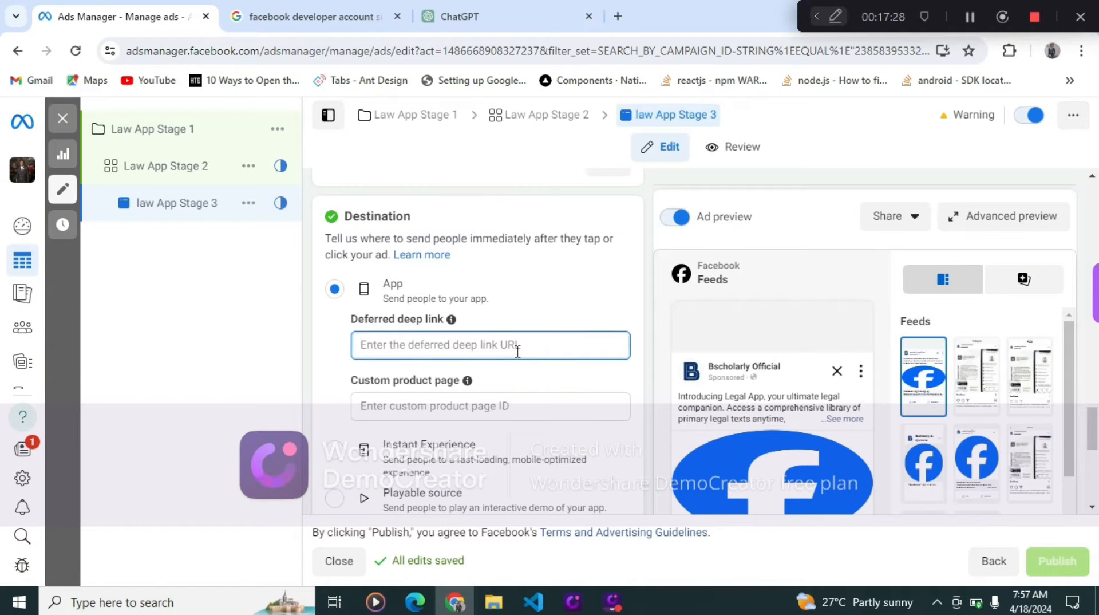
pyautogui.scroll(-7, 513, 348)
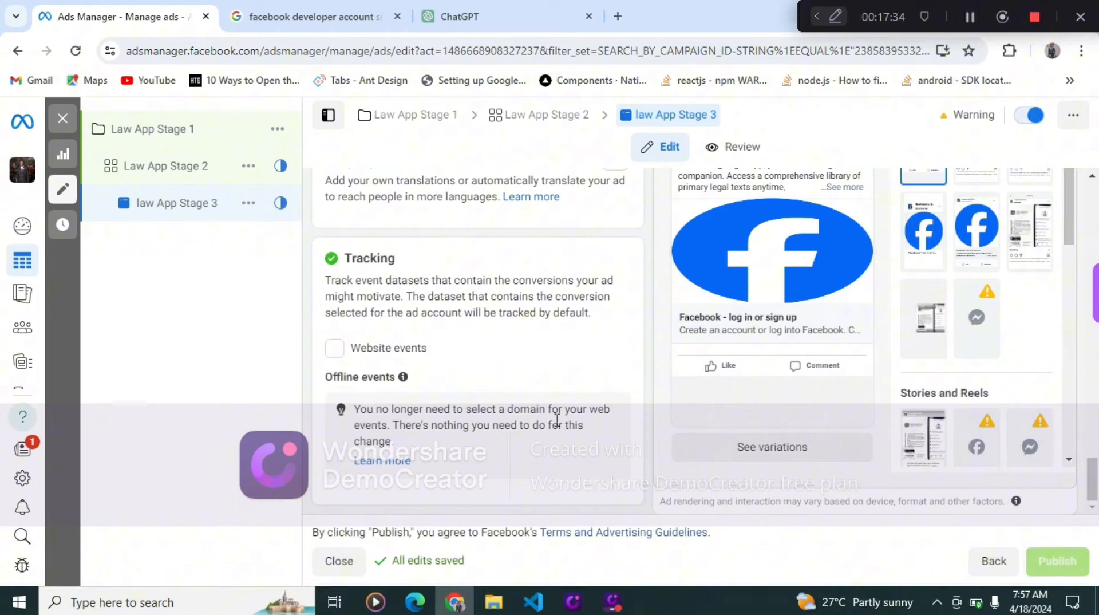
pyautogui.scroll(10, 556, 420)
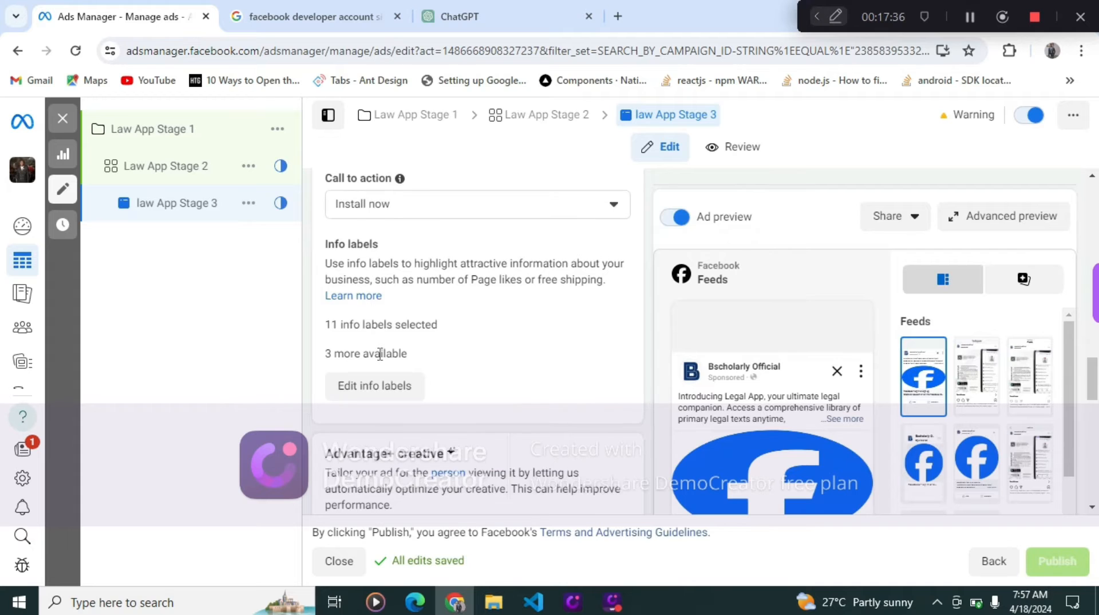
pyautogui.scroll(10, 379, 353)
pyautogui.scroll(10, 380, 361)
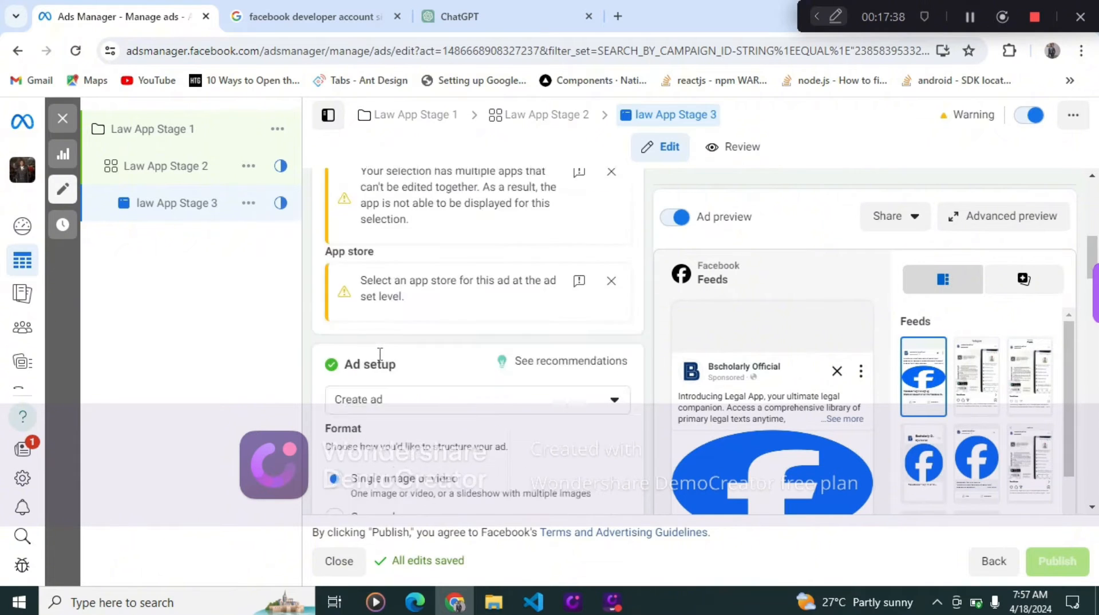
pyautogui.scroll(-7, 380, 362)
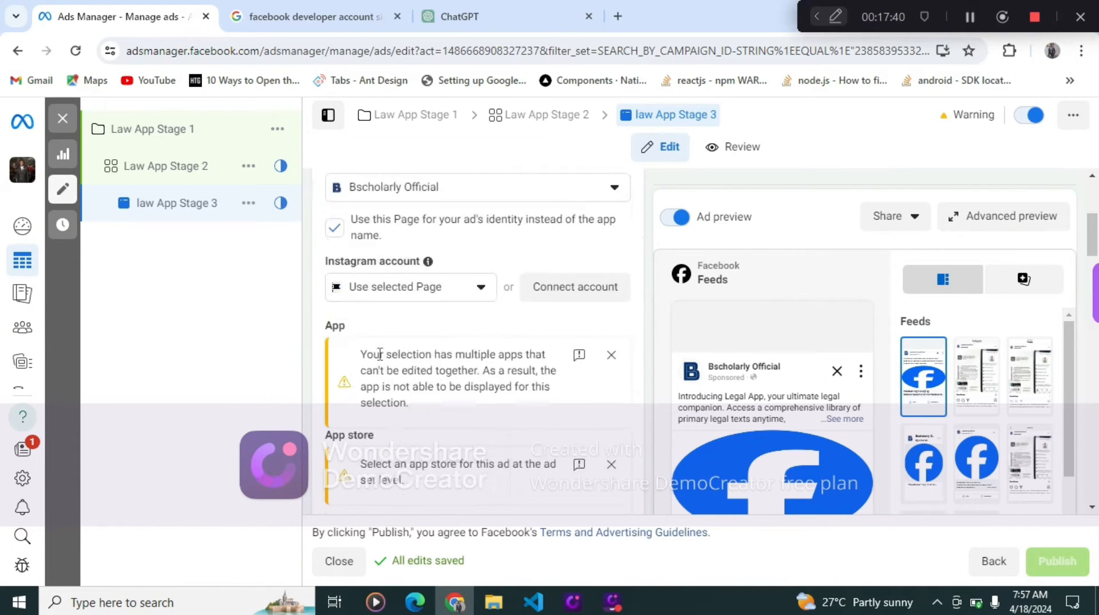
pyautogui.scroll(2, 379, 354)
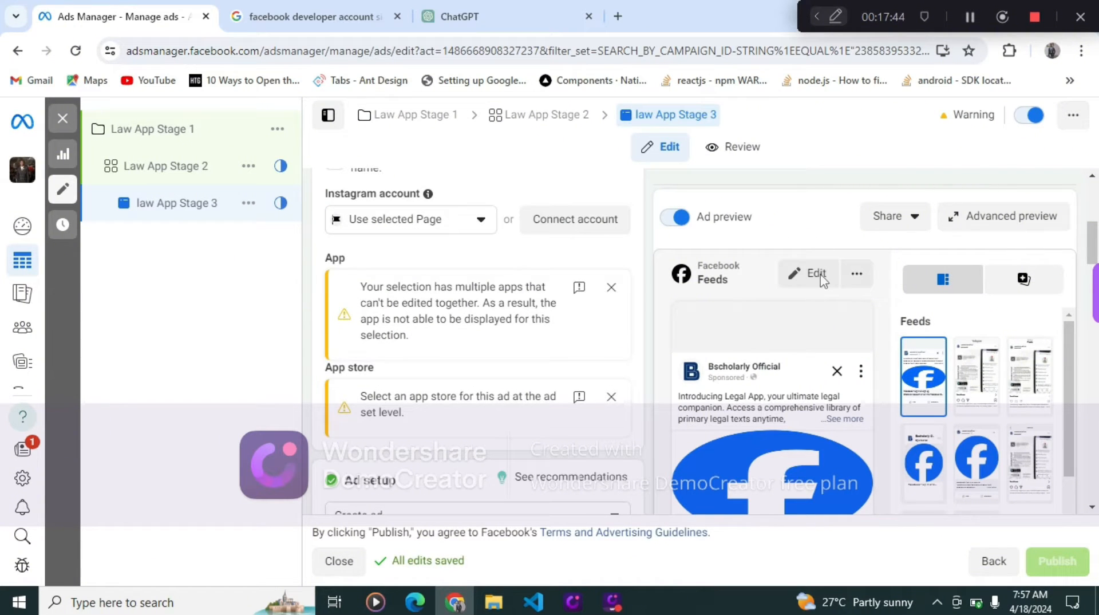
pyautogui.scroll(-5, 996, 395)
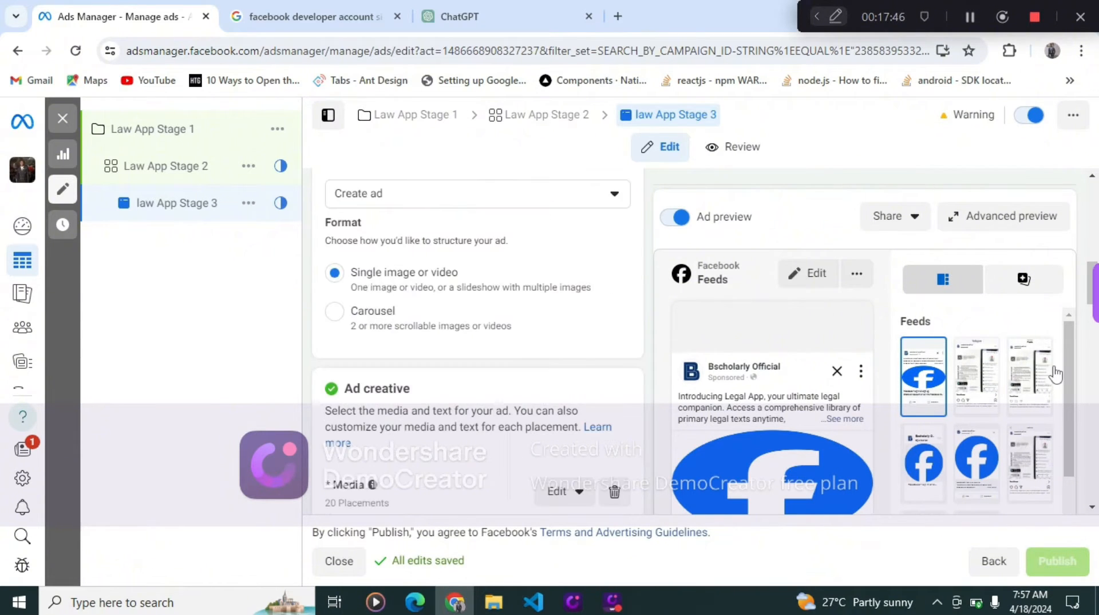
pyautogui.moveTo(1074, 415); pyautogui.dragTo(1063, 497)
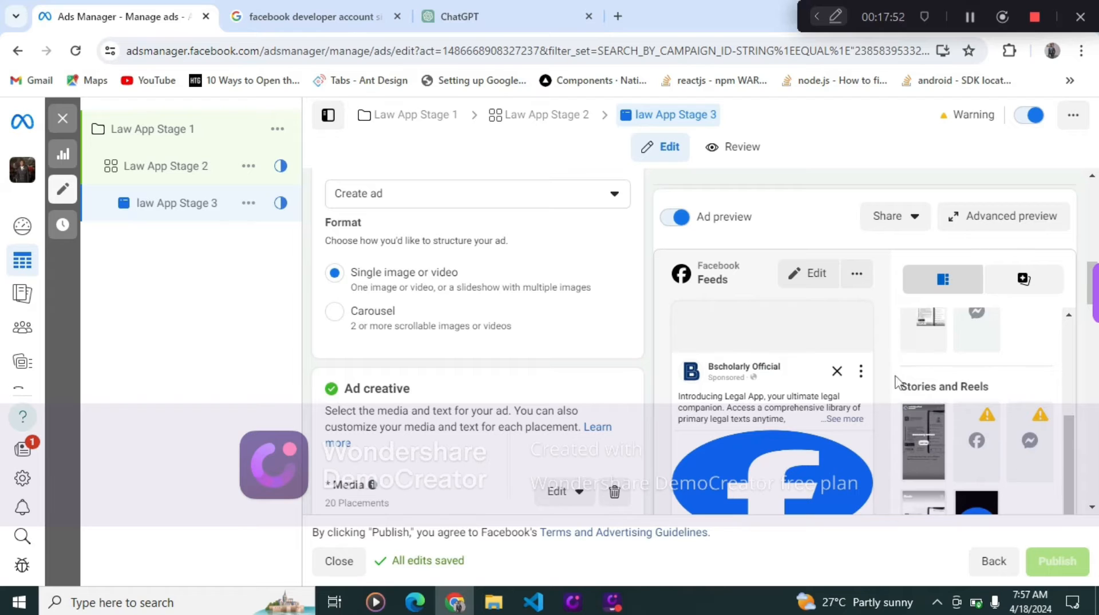
pyautogui.scroll(1, 916, 401)
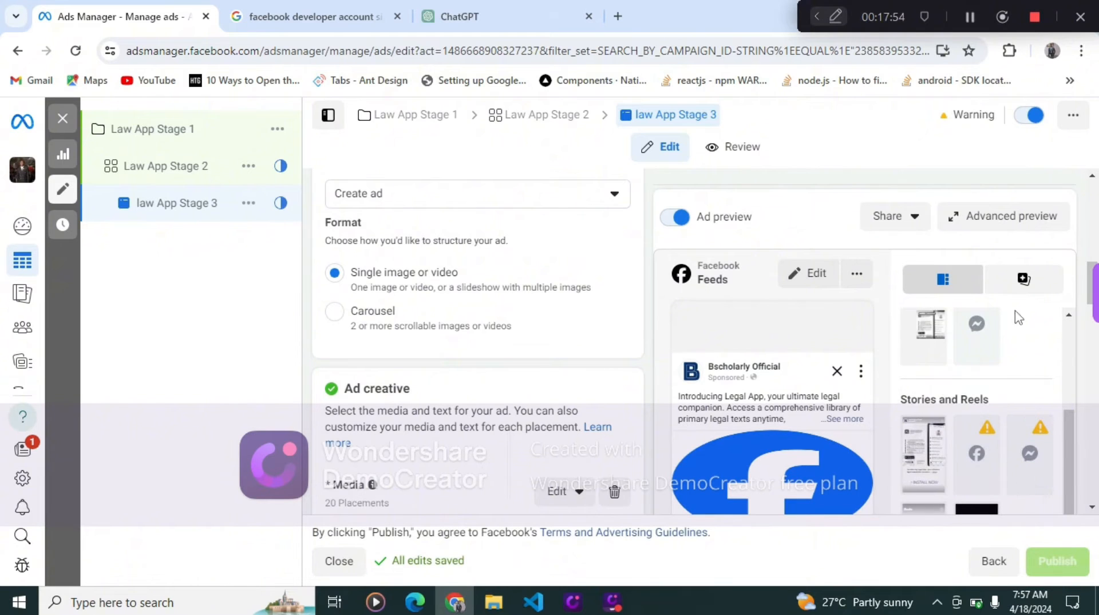
pyautogui.moveTo(1074, 439); pyautogui.dragTo(1067, 320)
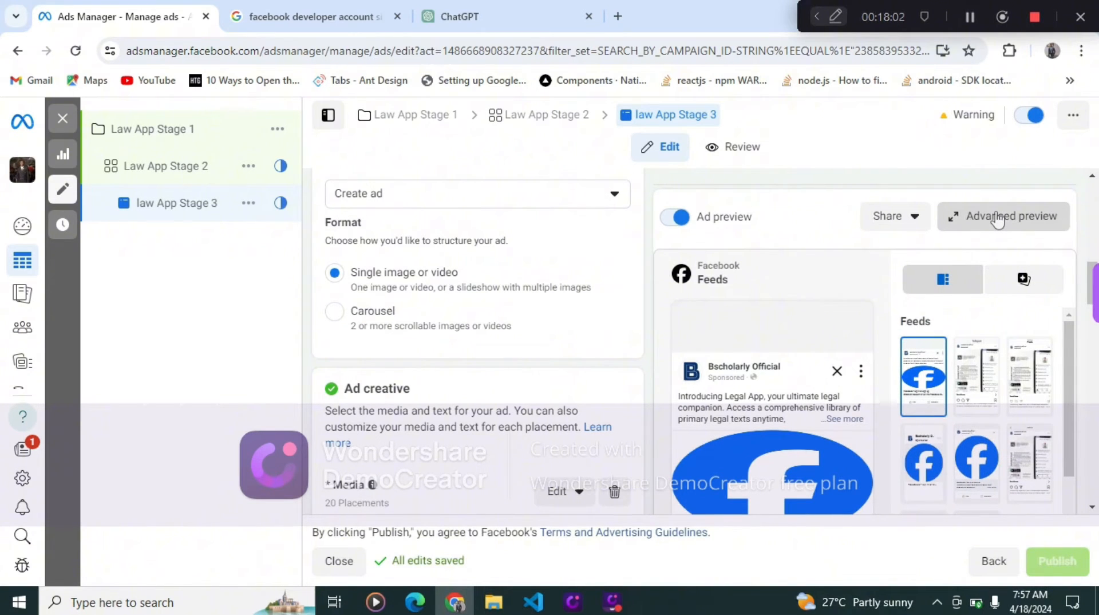
pyautogui.click(997, 219)
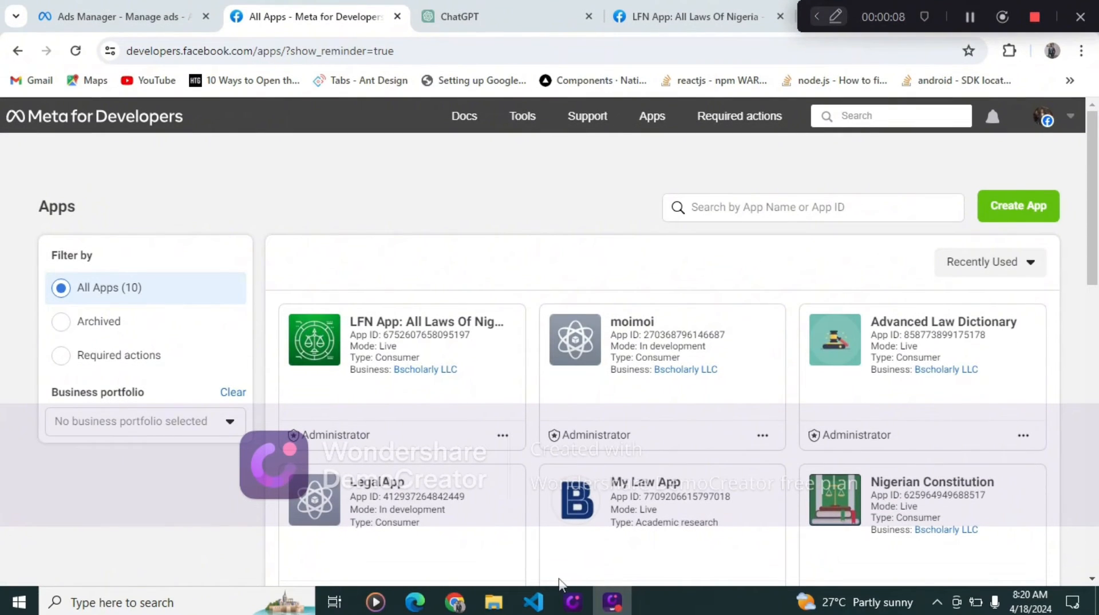
# - Open the Meta for Developers My Apps list and browse the registered apps
pyautogui.click(92, 12)
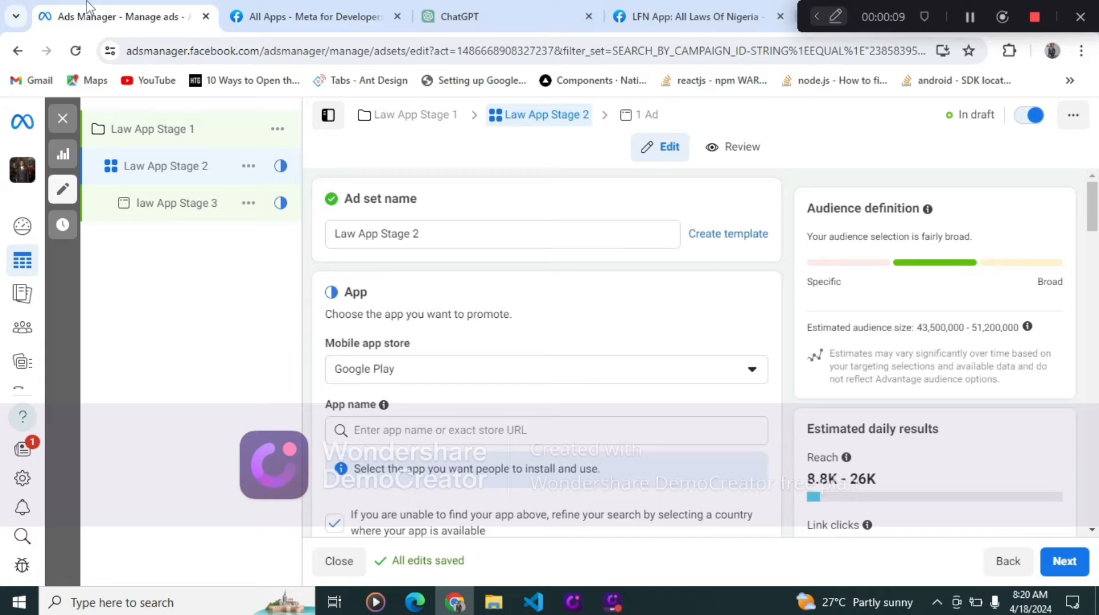
pyautogui.click(265, 13)
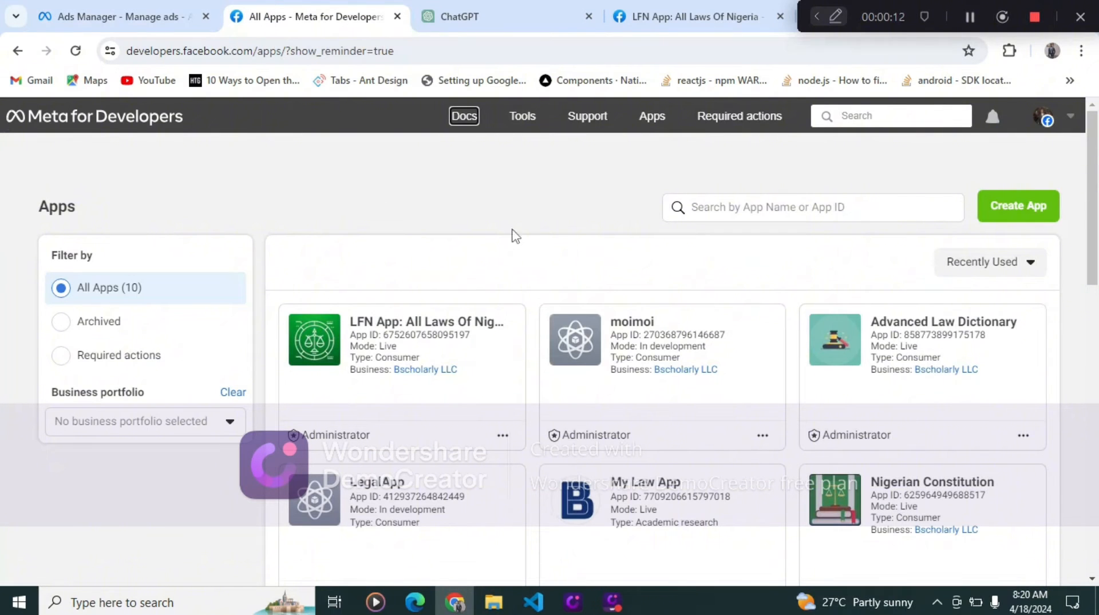
pyautogui.click(638, 48)
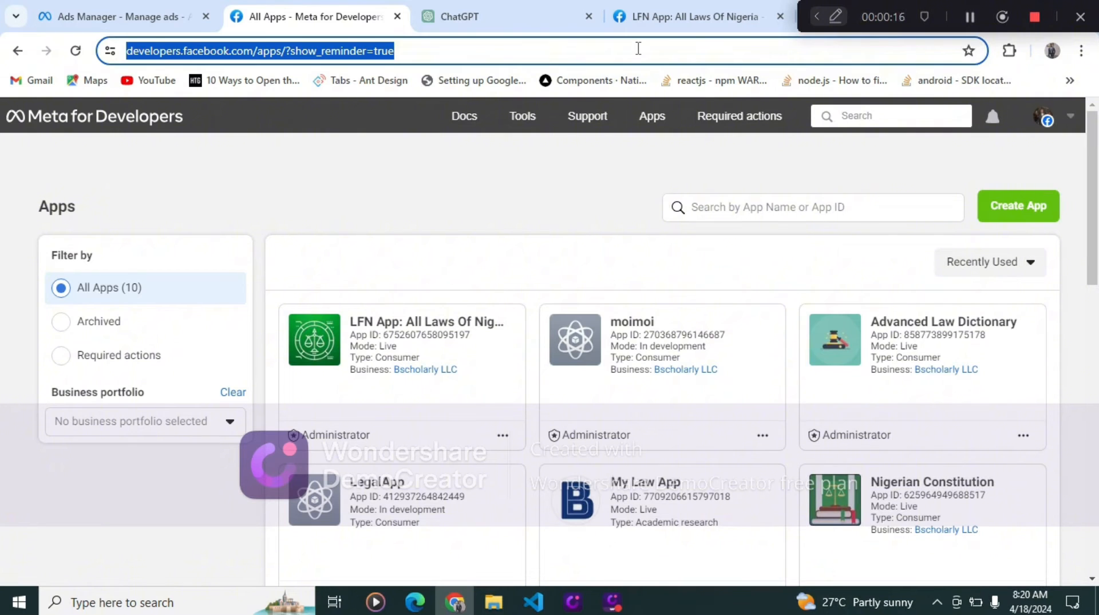
pyautogui.write('face')
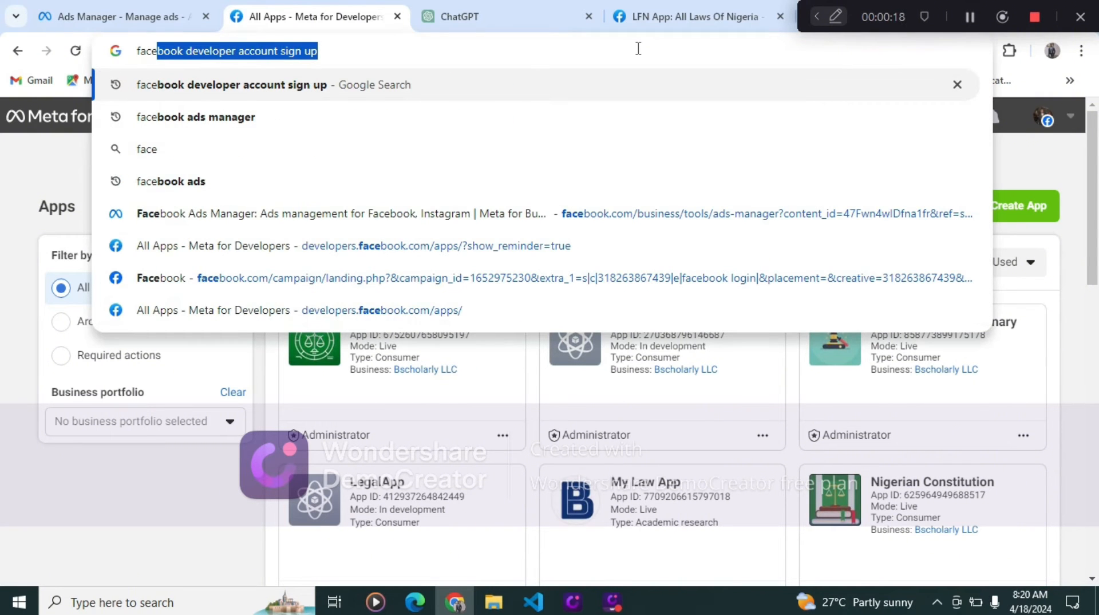
pyautogui.click(616, 73)
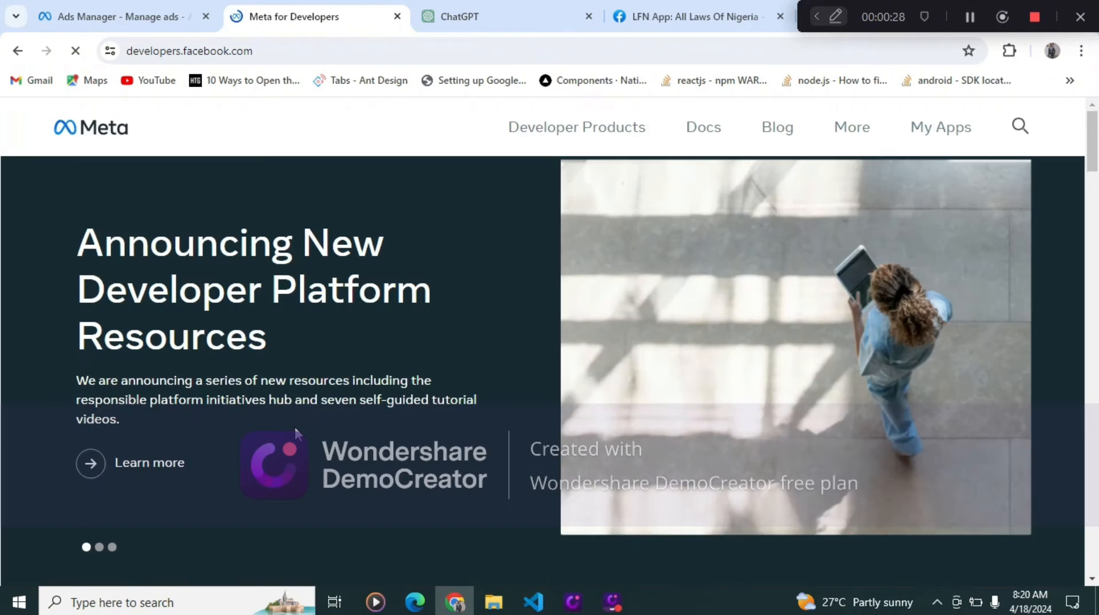
pyautogui.click(925, 138)
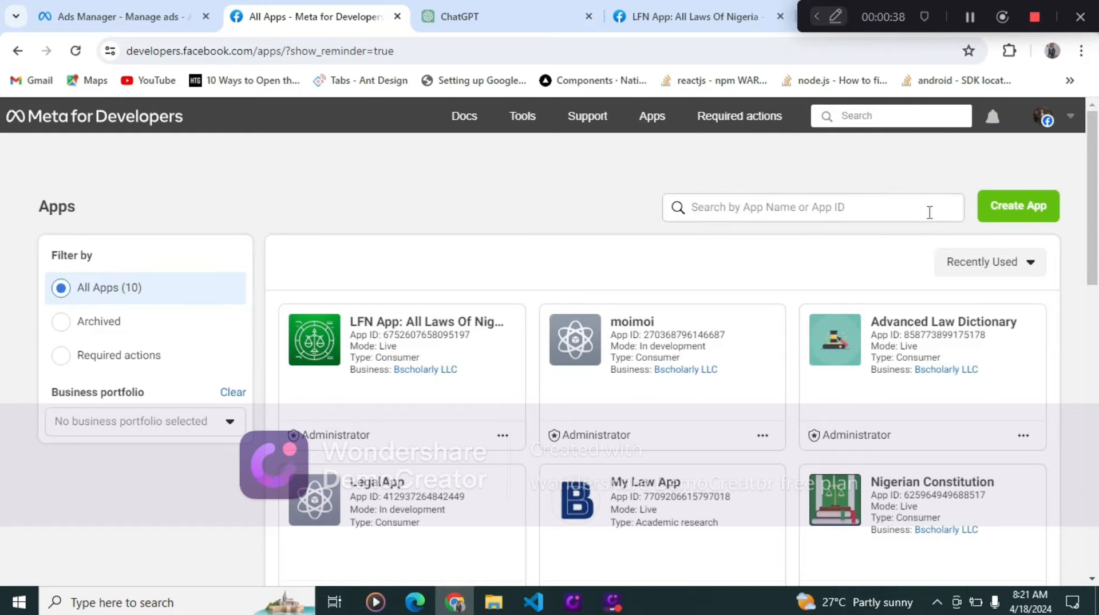
pyautogui.scroll(-7, 489, 345)
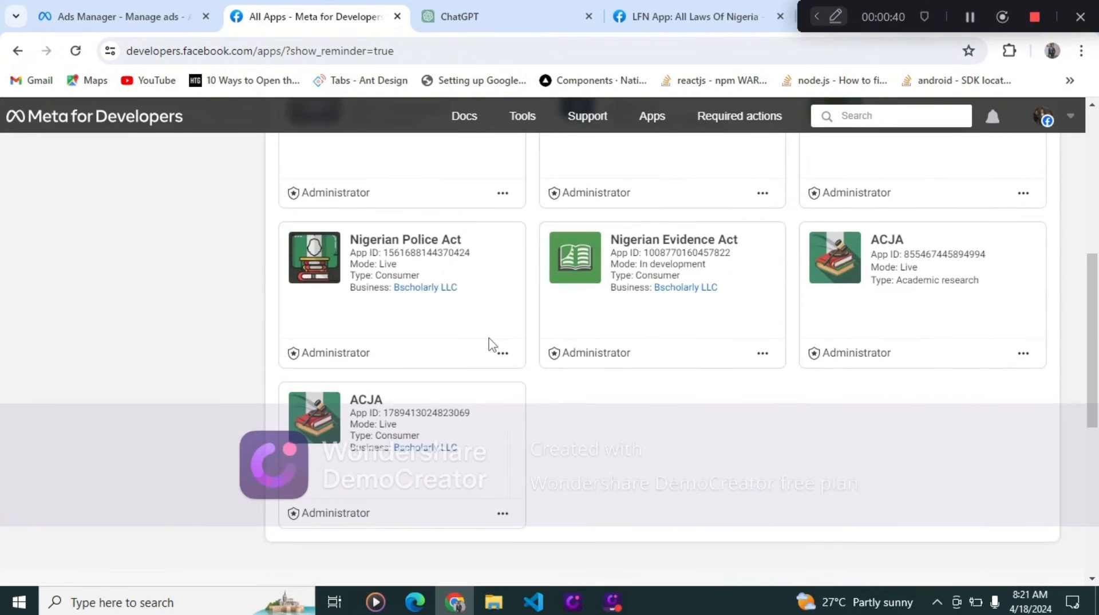
# - Start creating a new developer app and pick the Other use case
pyautogui.scroll(3, 489, 345)
pyautogui.scroll(-4, 489, 345)
pyautogui.scroll(4, 489, 345)
pyautogui.scroll(-3, 489, 345)
pyautogui.scroll(7, 489, 346)
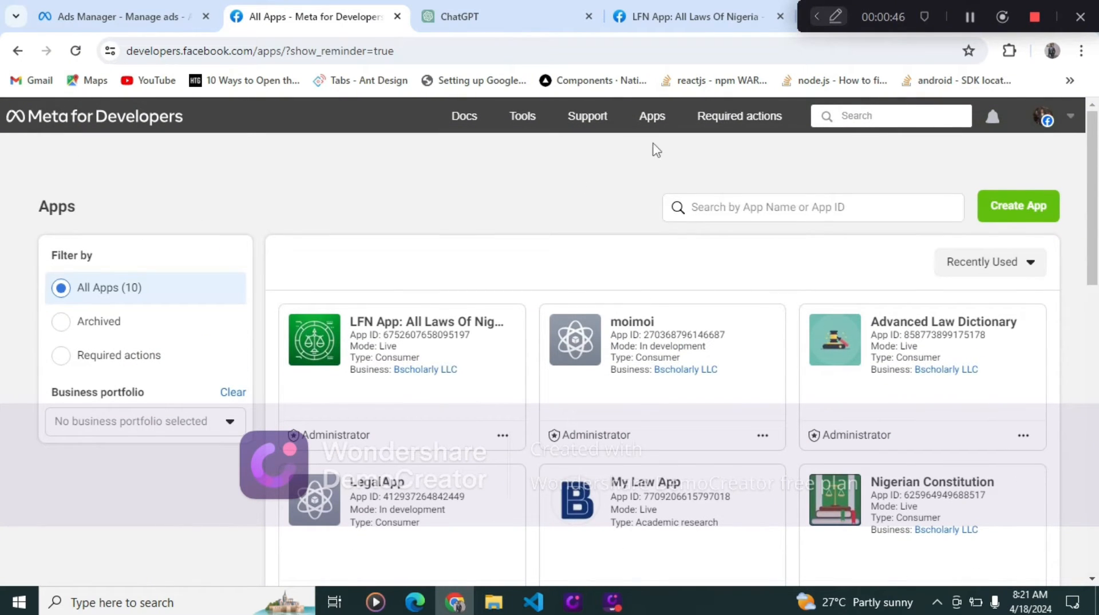
pyautogui.click(1031, 207)
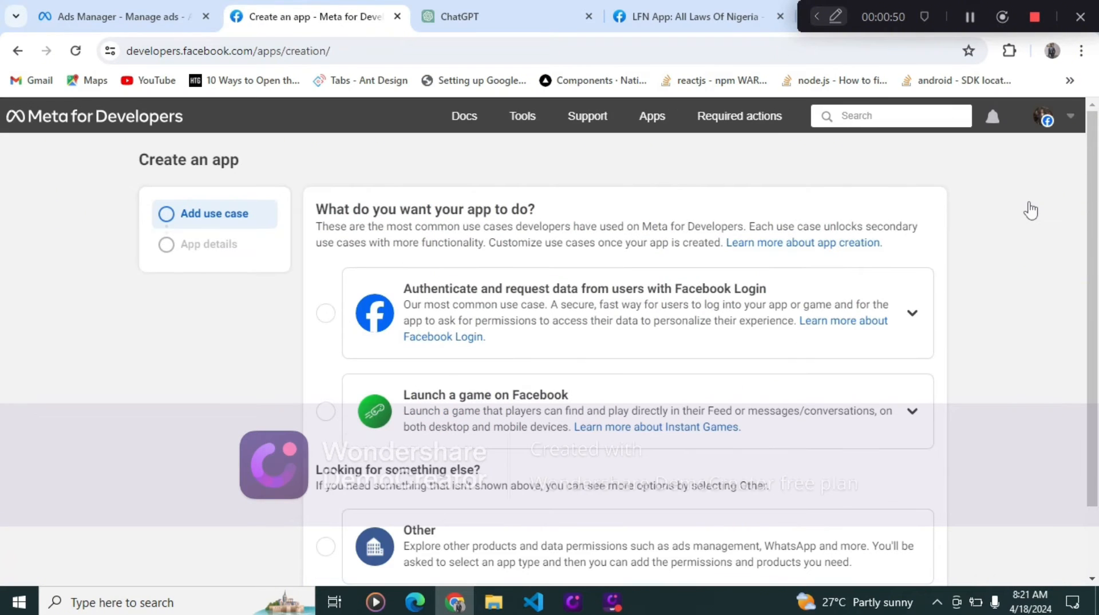
pyautogui.scroll(-2, 623, 235)
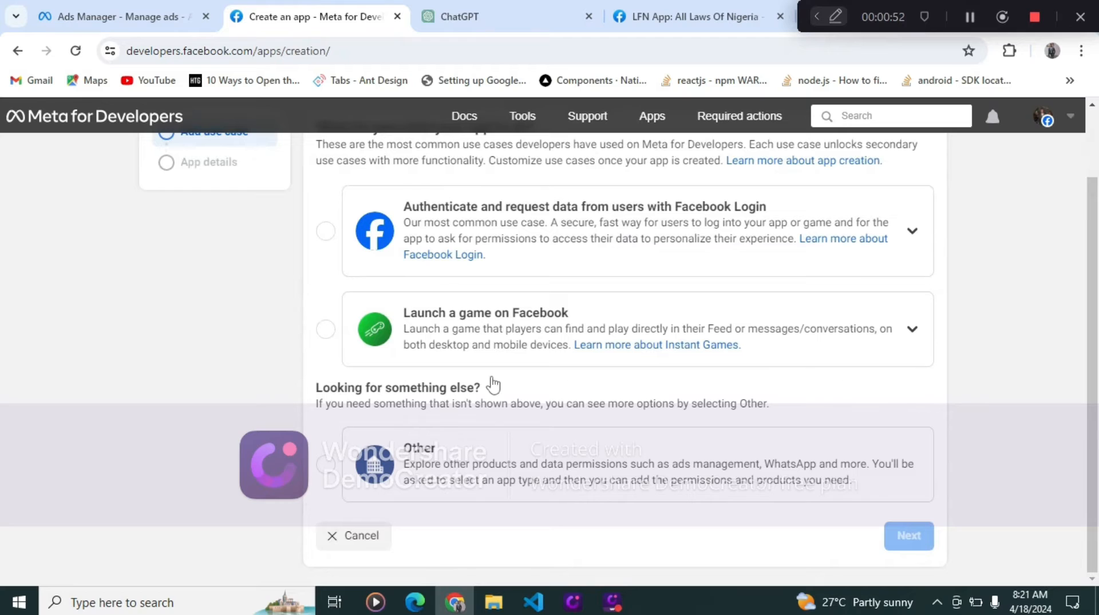
pyautogui.click(324, 464)
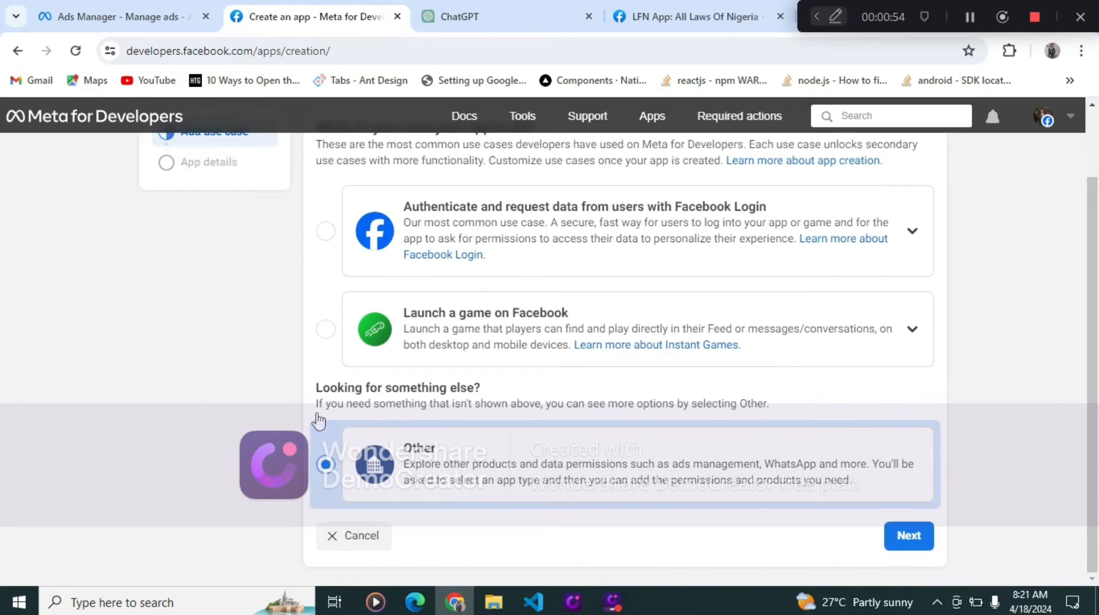
pyautogui.click(897, 541)
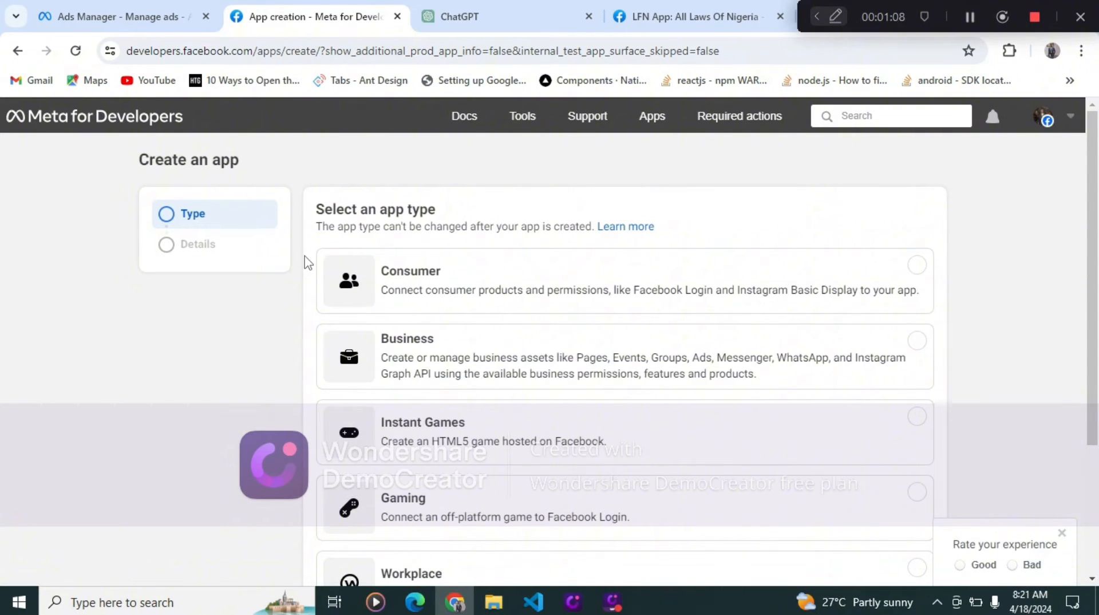
# - Choose Consumer as the app type and continue to the details
pyautogui.scroll(-3, 286, 309)
pyautogui.scroll(3, 286, 310)
pyautogui.click(625, 284)
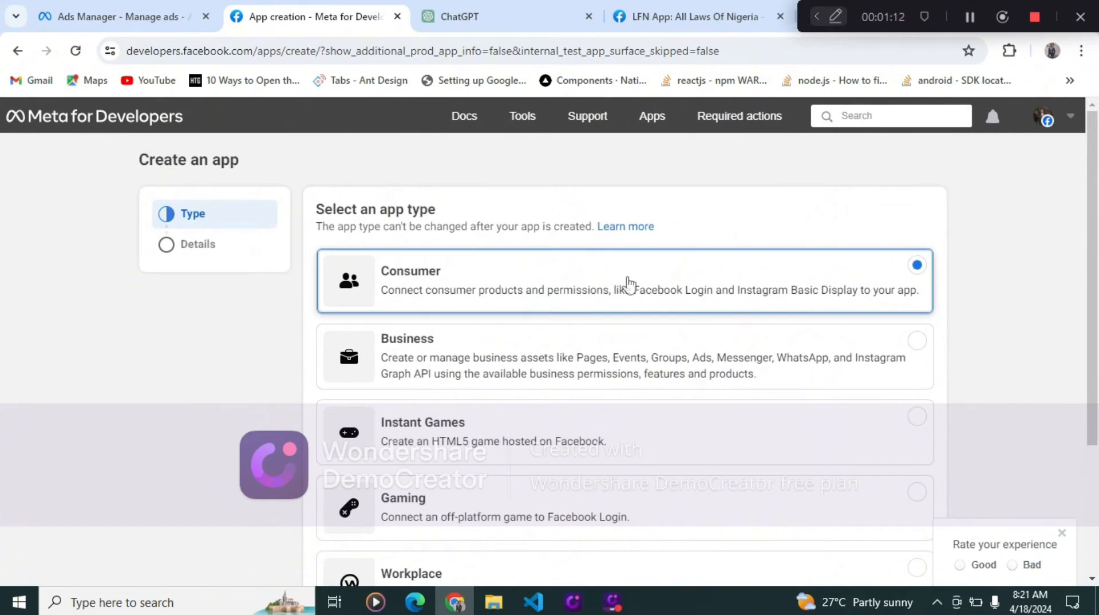
pyautogui.scroll(-3, 939, 356)
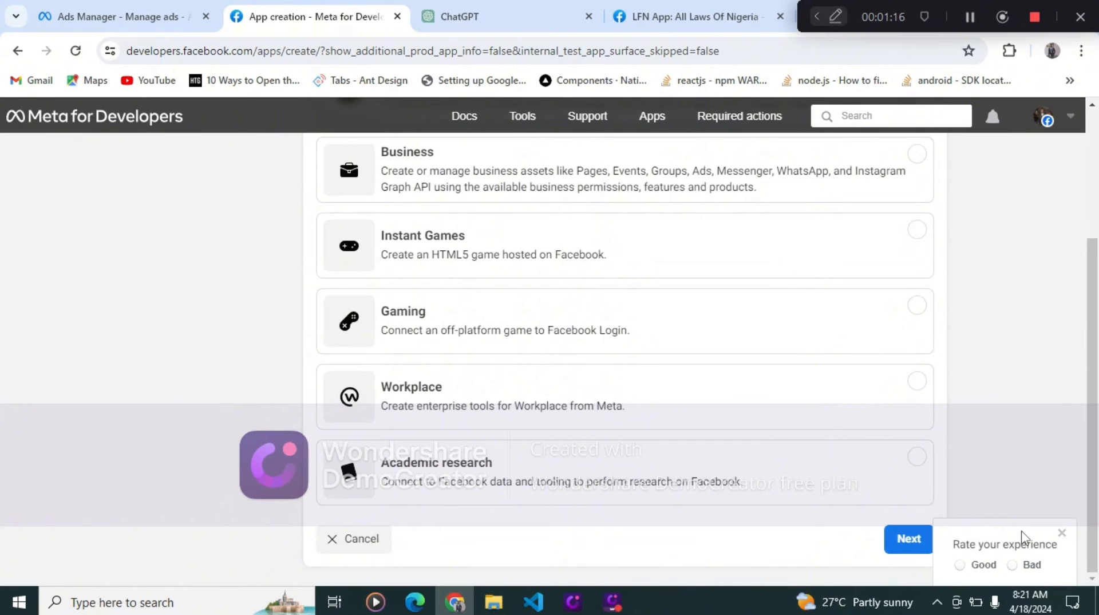
pyautogui.click(908, 541)
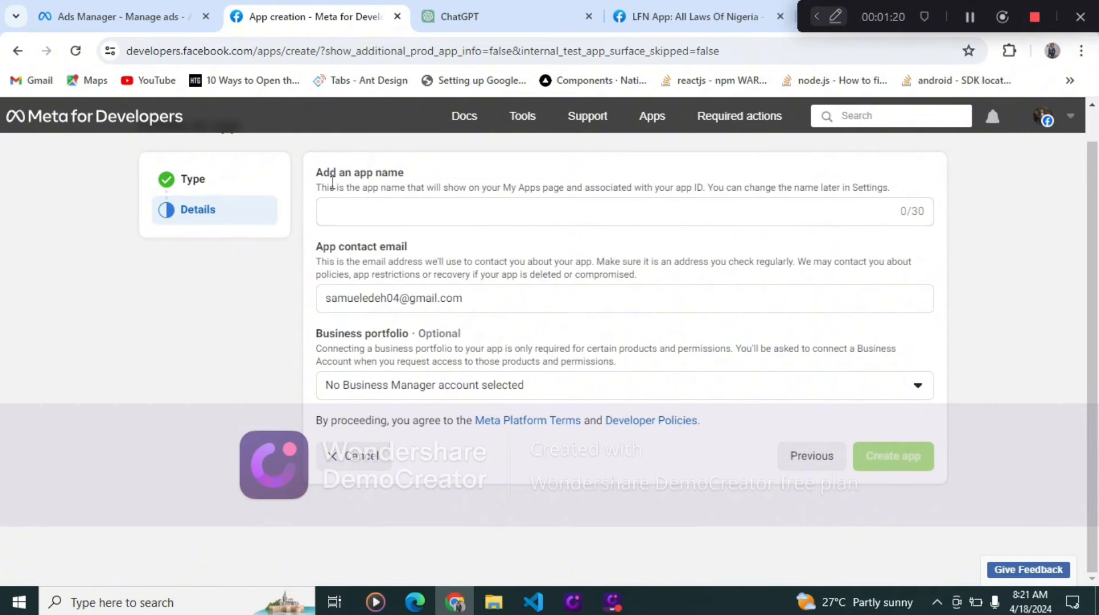
# - Name the app Legal App and connect it to the Bscholarly LLC business portfolio
pyautogui.click(406, 219)
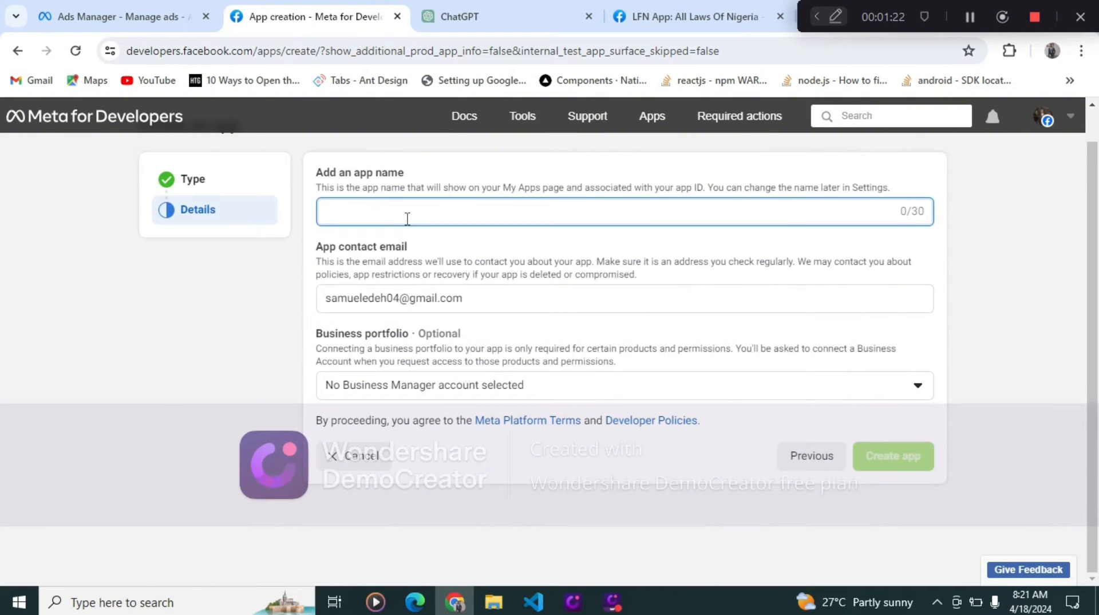
pyautogui.write('Legal App')
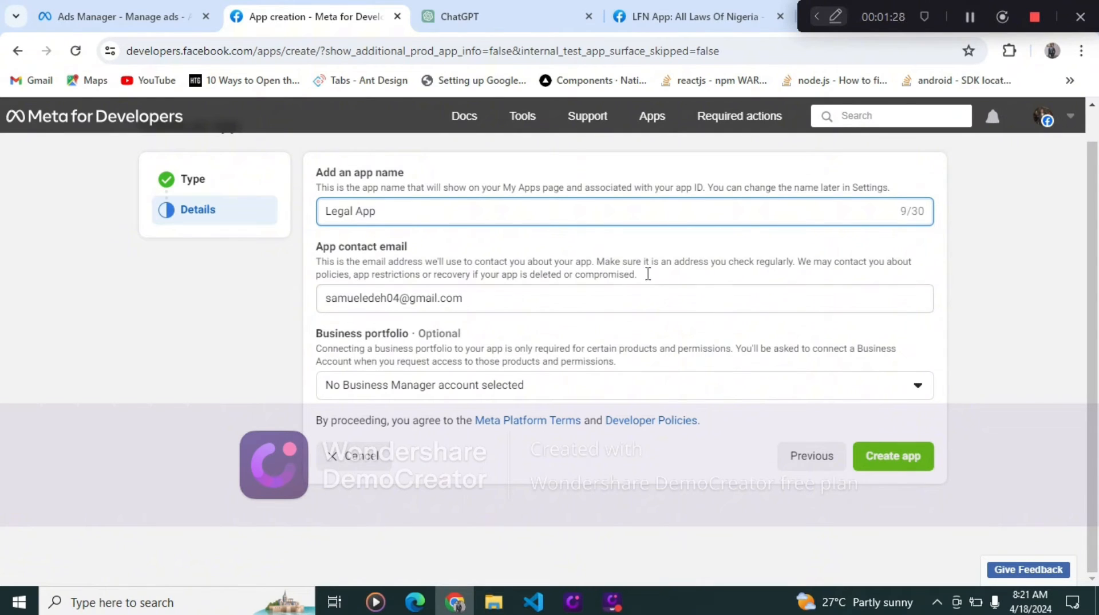
pyautogui.click(737, 395)
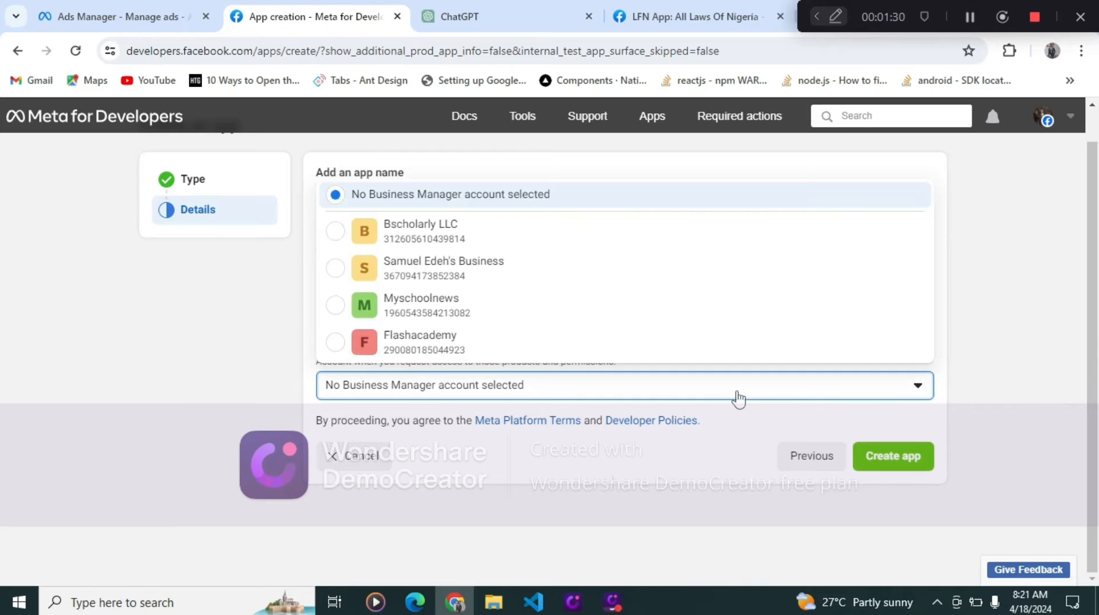
pyautogui.click(413, 237)
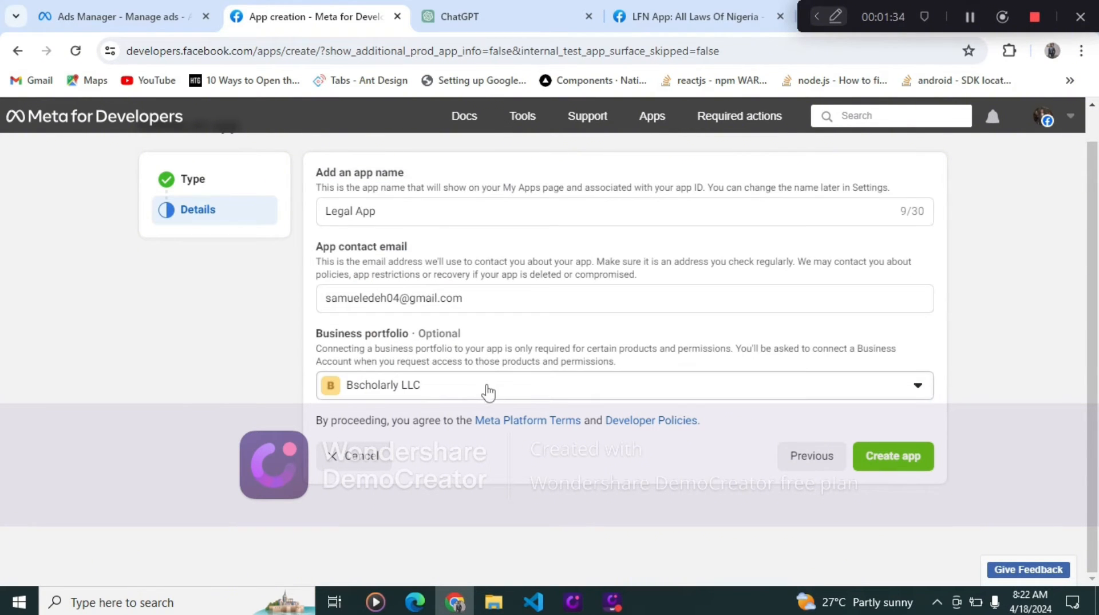
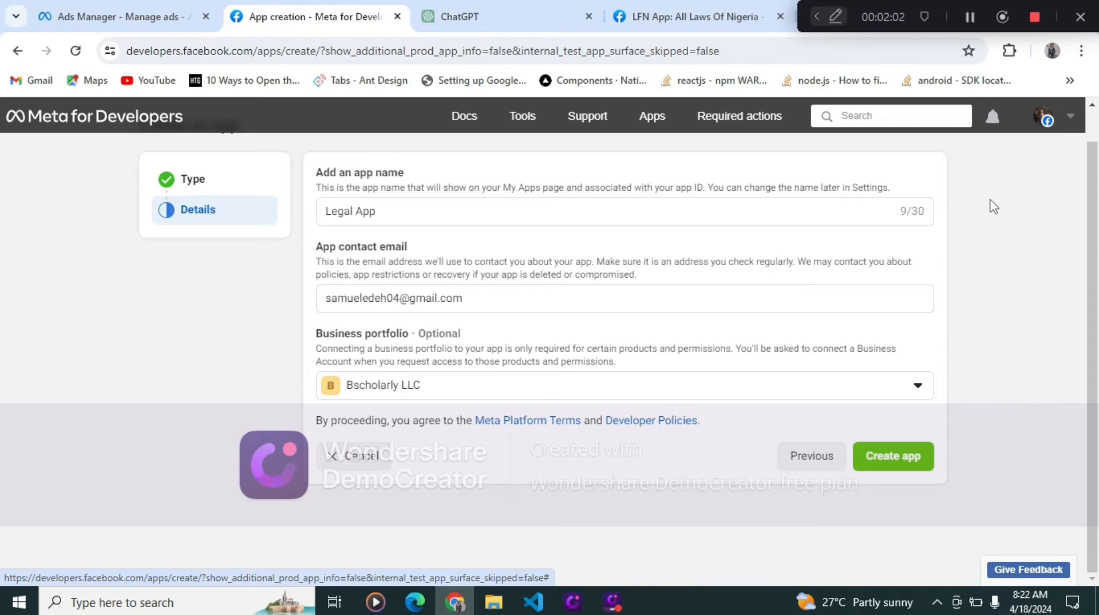
# - Create the Legal App and browse the products offered for it
pyautogui.click(894, 456)
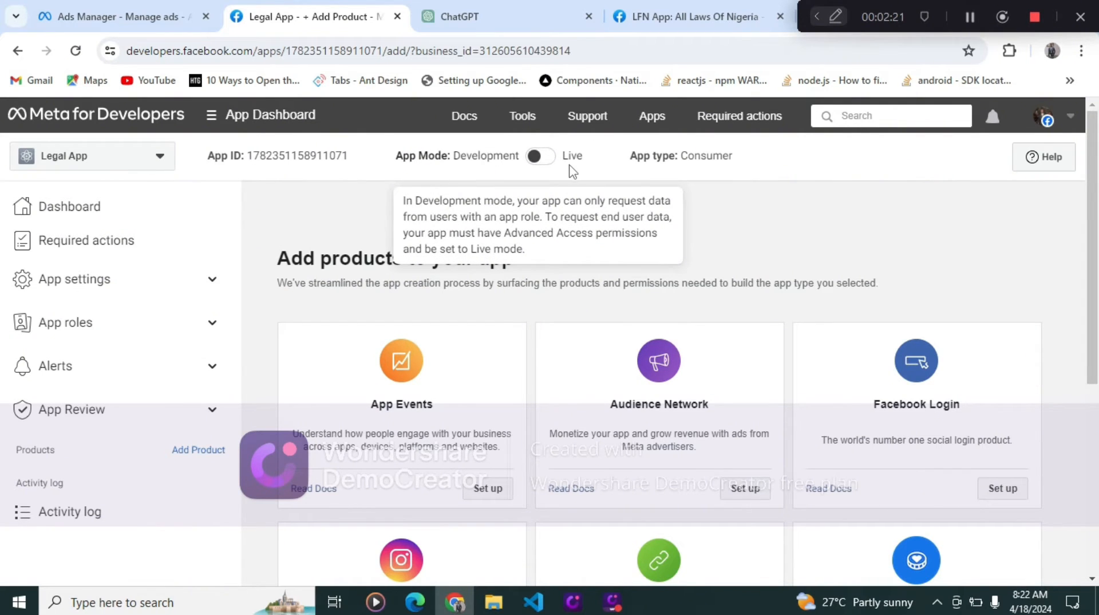
pyautogui.scroll(-6, 695, 363)
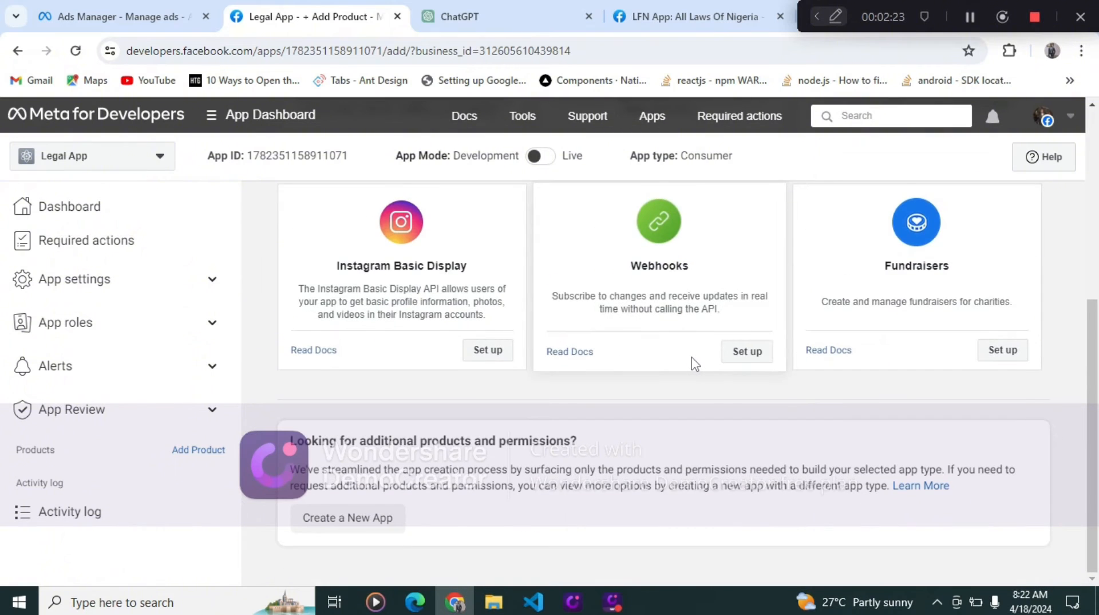
pyautogui.scroll(6, 694, 363)
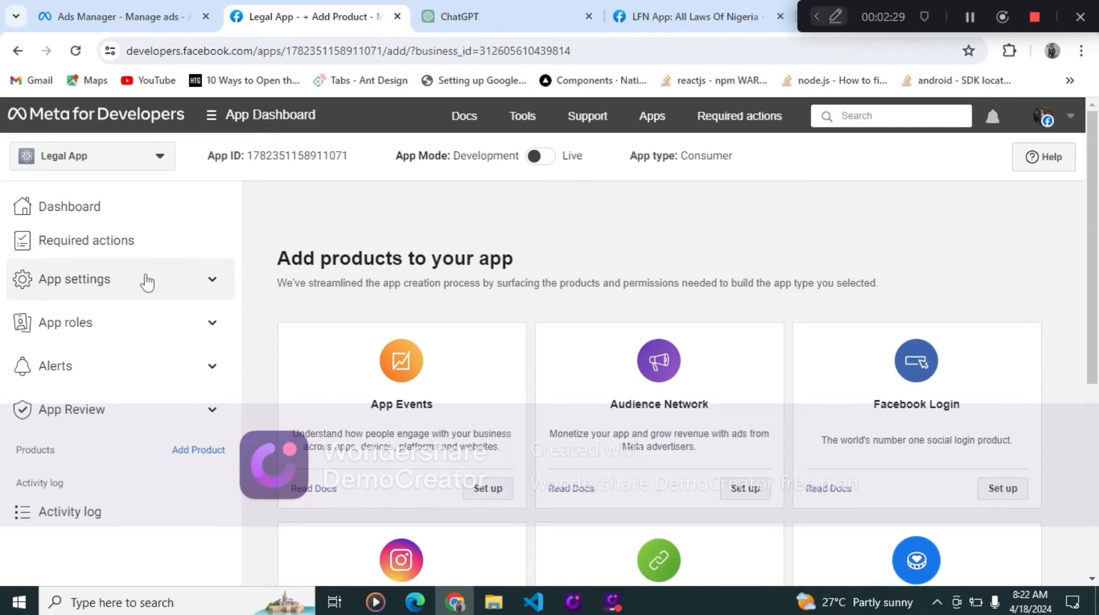
# - Open the app's Basic settings page
pyautogui.click(129, 244)
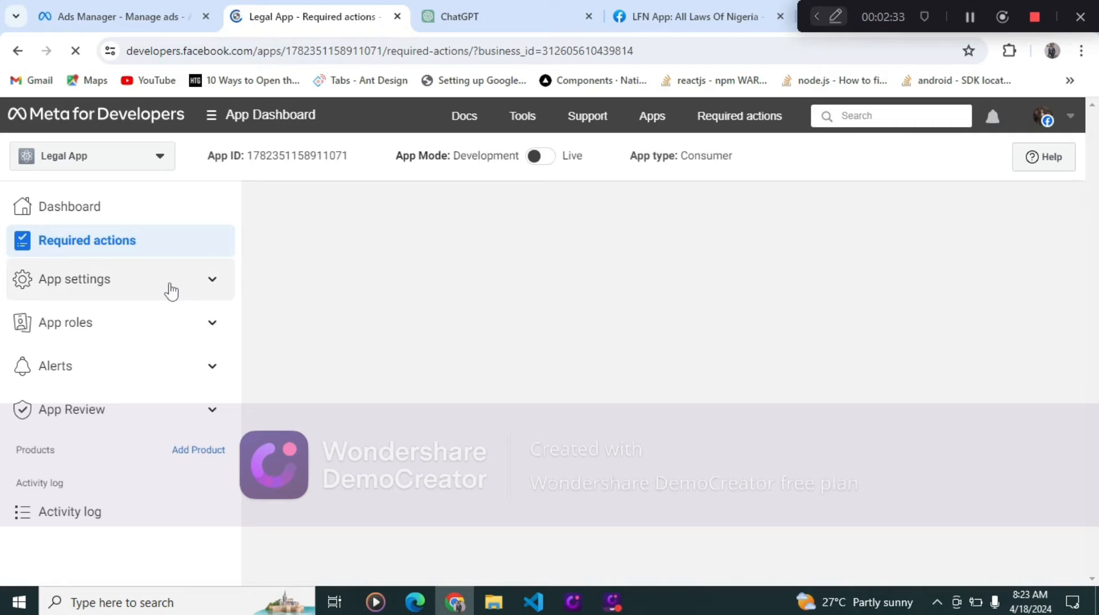
pyautogui.click(171, 291)
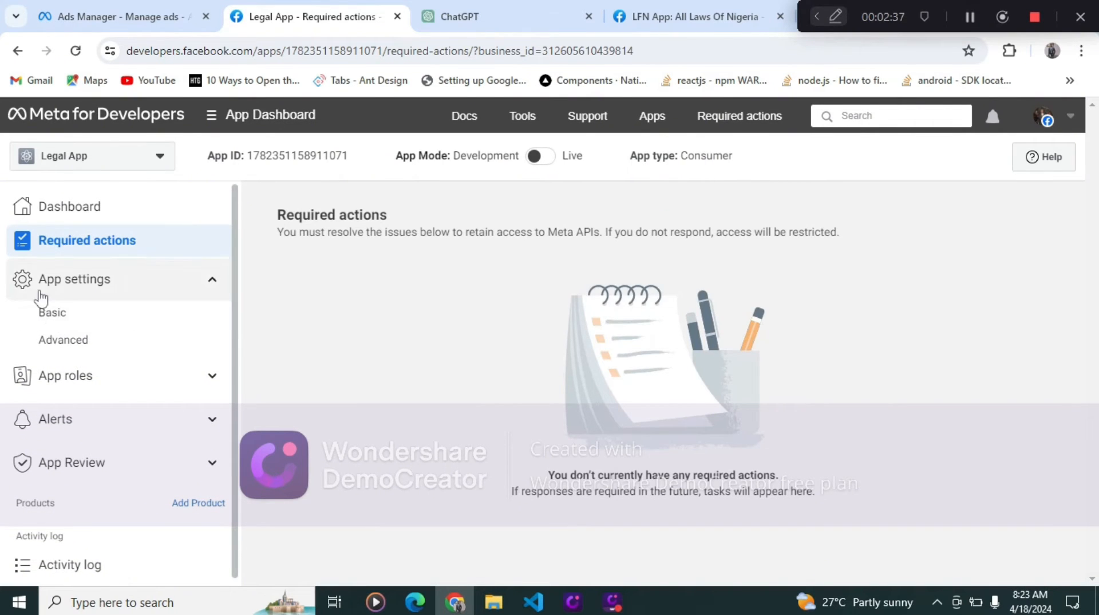
pyautogui.click(66, 314)
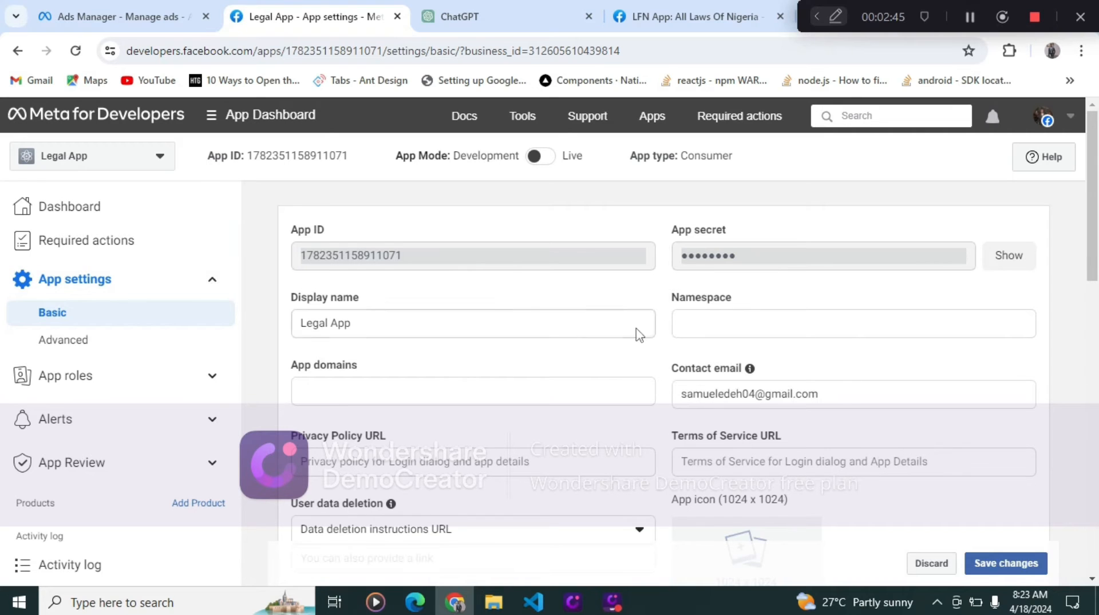
pyautogui.scroll(-1, 654, 408)
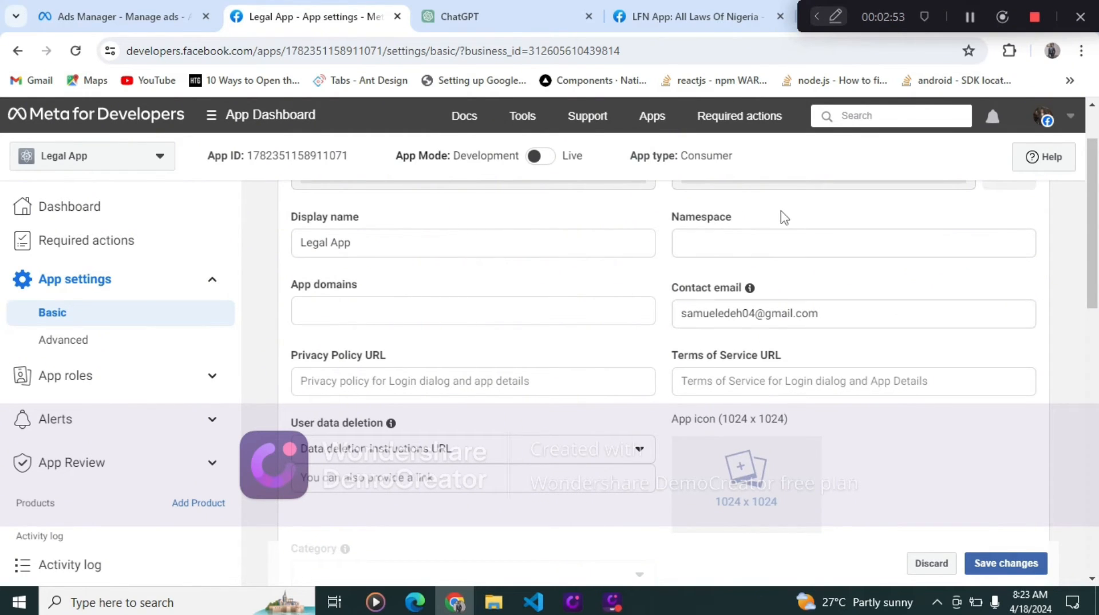
# - Open bscholarly.com/privacy-policy in another tab and copy its address
pyautogui.click(515, 16)
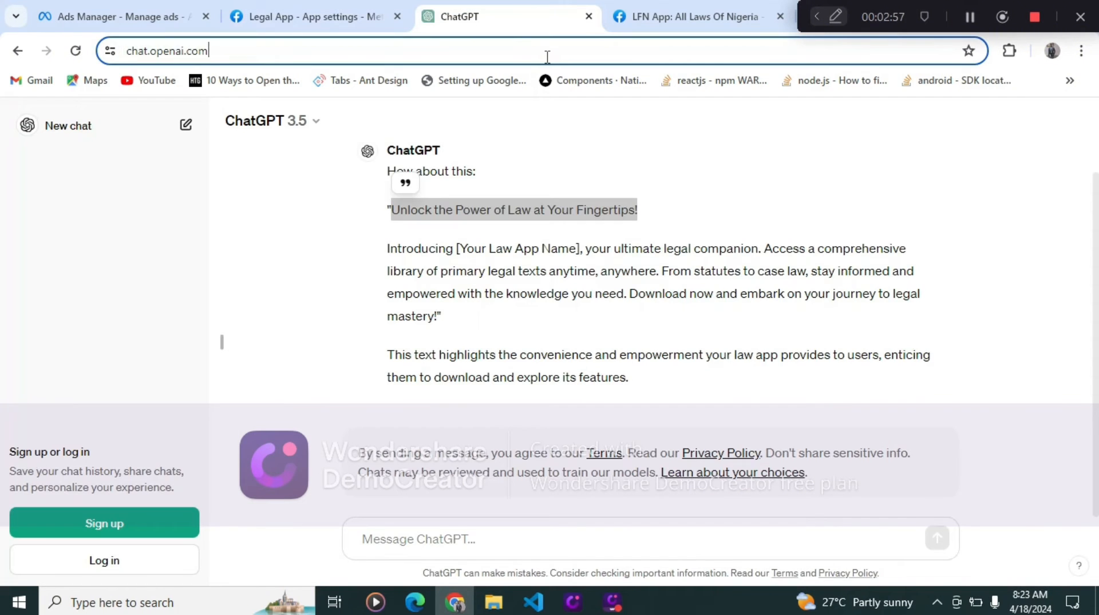
pyautogui.click(547, 56)
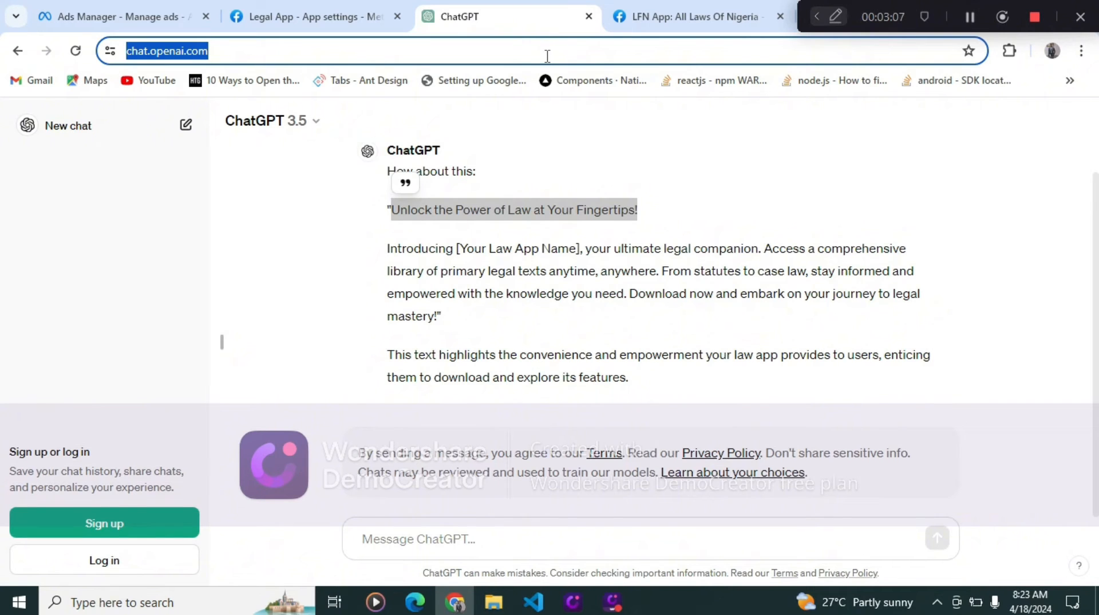
pyautogui.write('b')
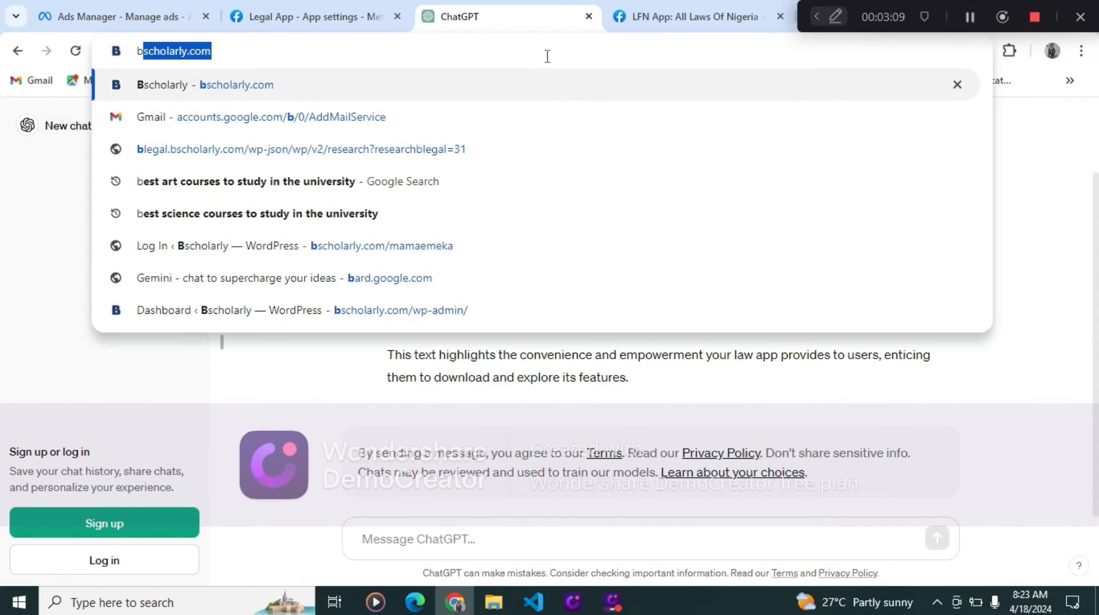
pyautogui.write('scholarly.com/p')
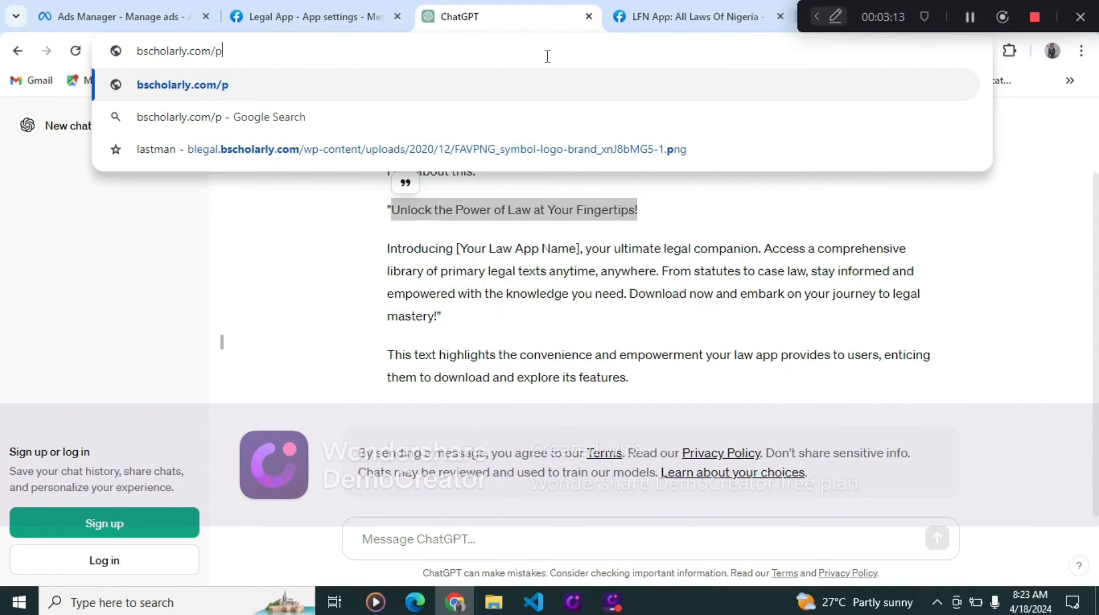
pyautogui.write('r')
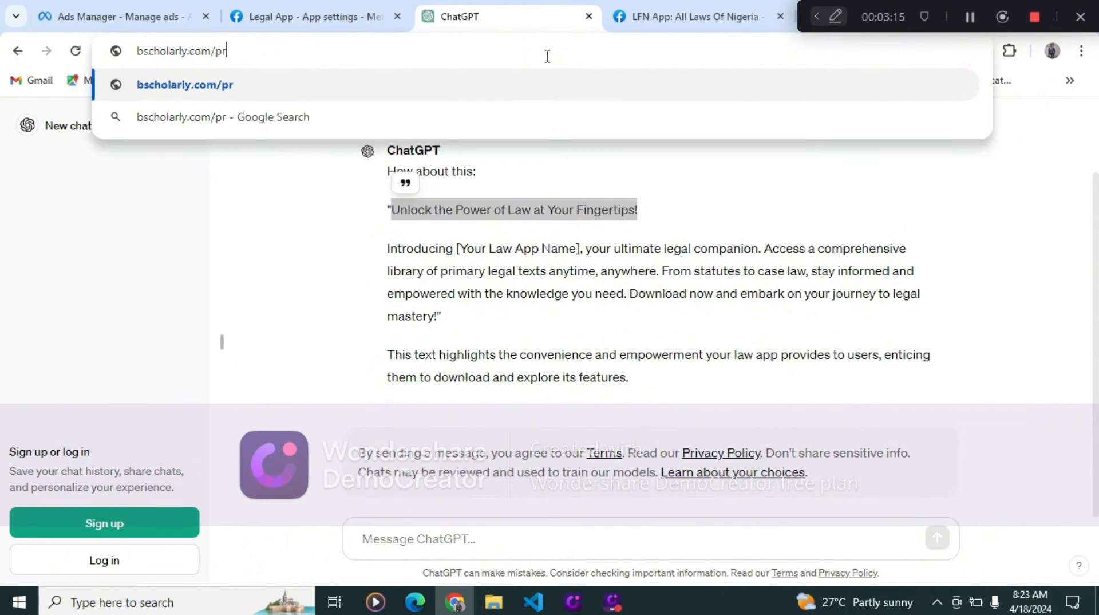
pyautogui.write('ivace')
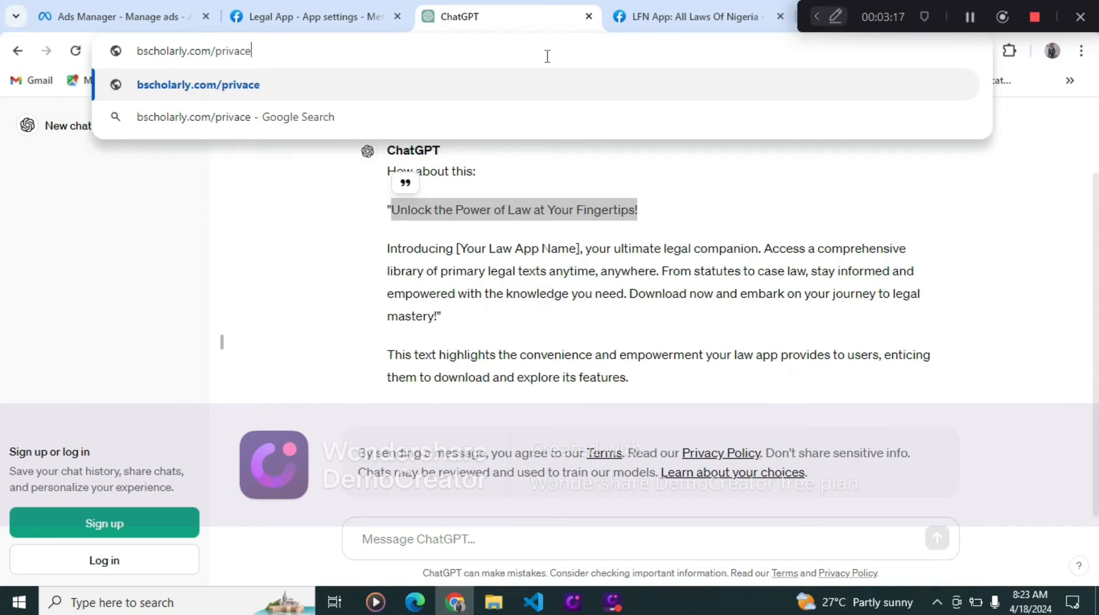
pyautogui.write('-')
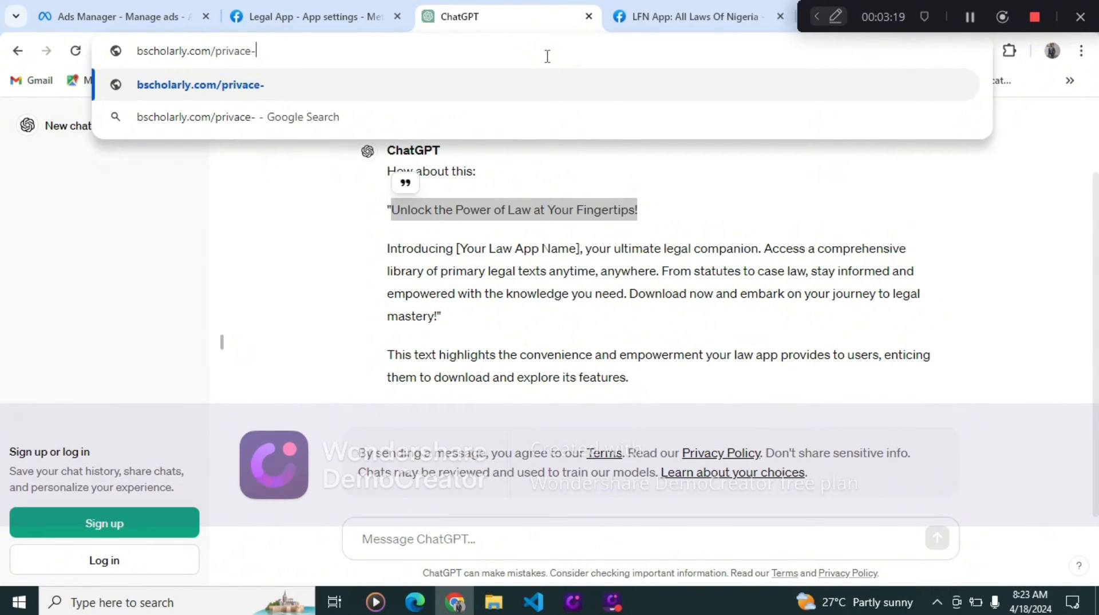
pyautogui.press('BackSpace')
pyautogui.press('BackSpace')
pyautogui.write('y')
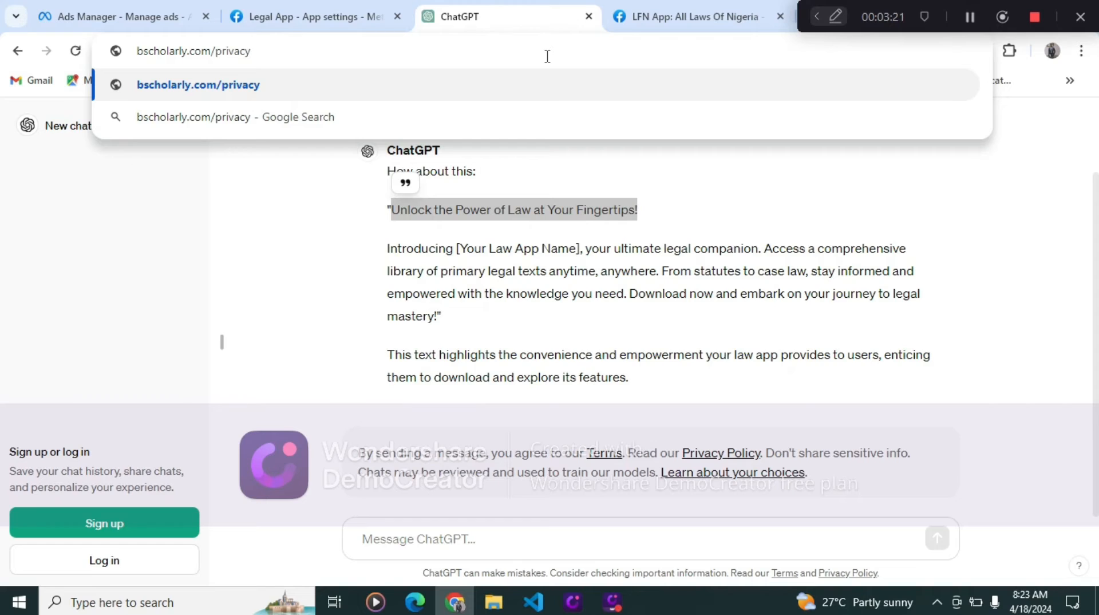
pyautogui.write('-pol')
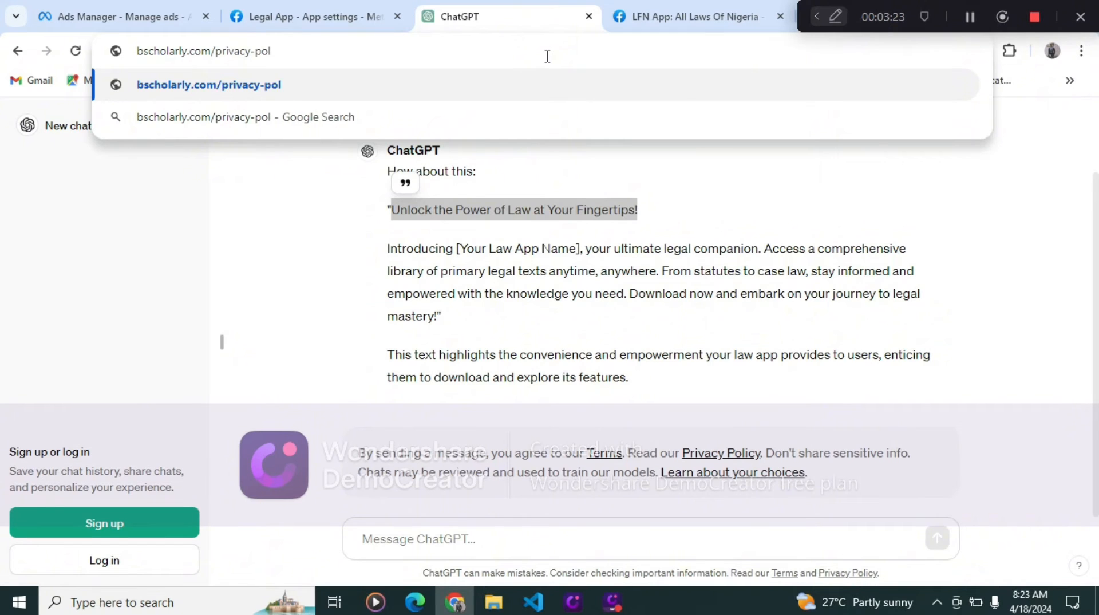
pyautogui.write('icy')
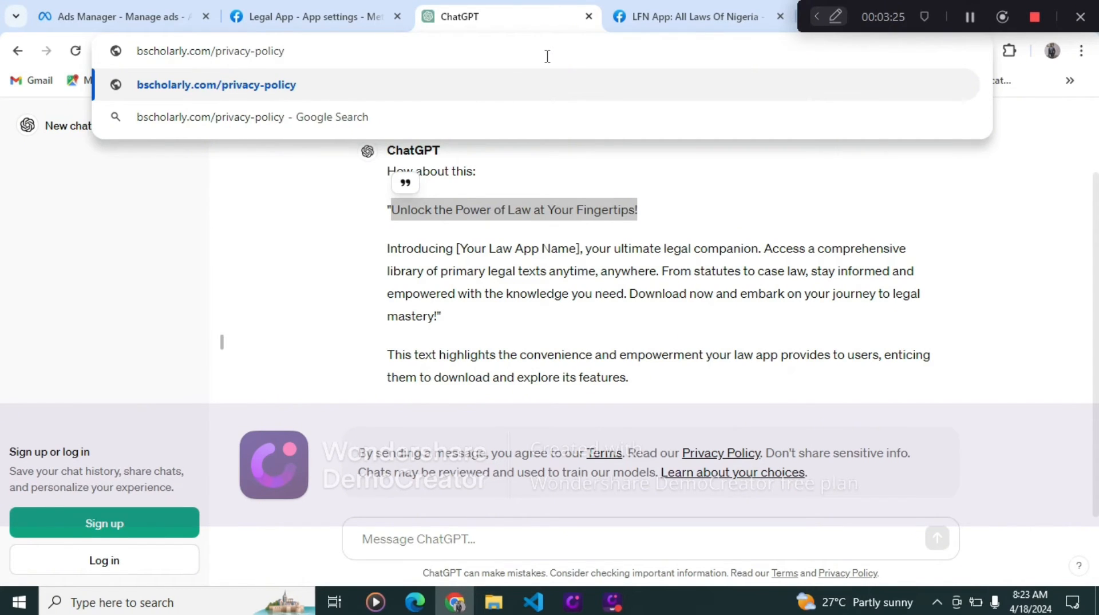
pyautogui.press('Return')
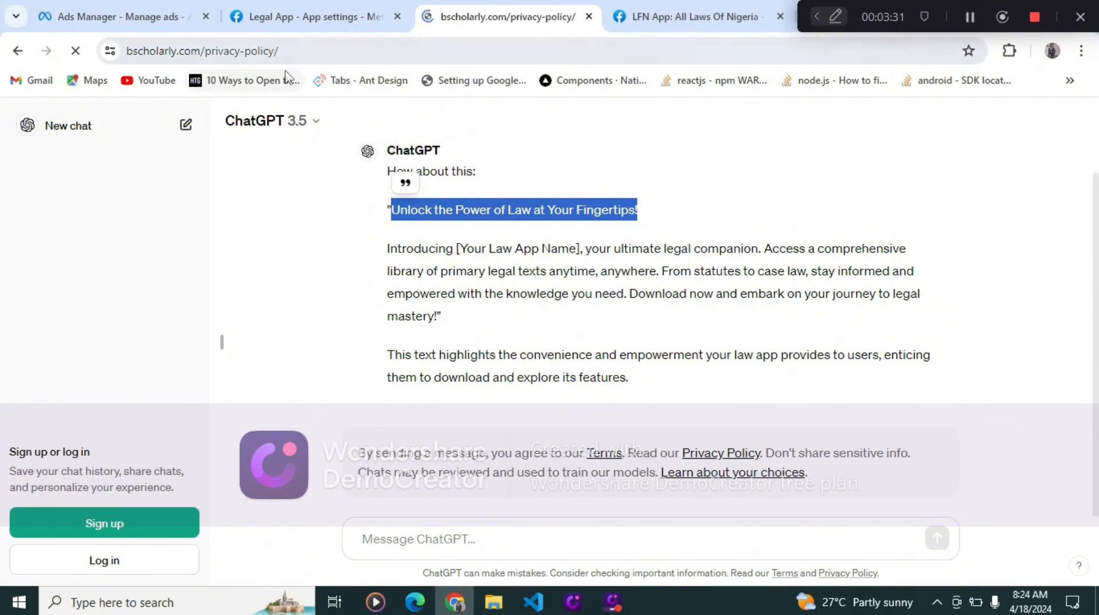
pyautogui.click(309, 46)
pyautogui.hotkey('ctrl', 'c')
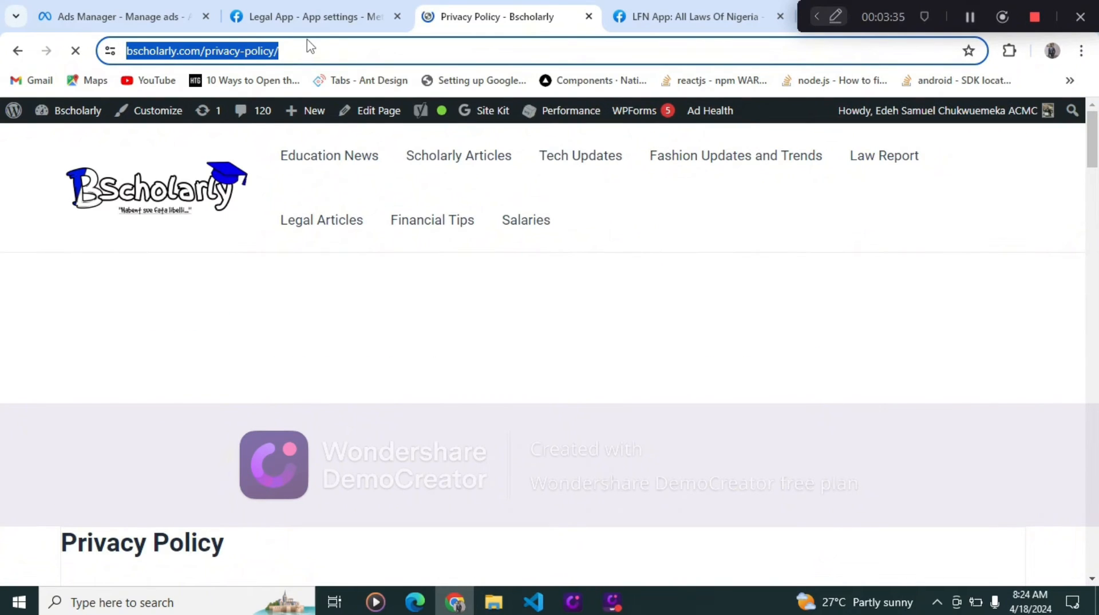
pyautogui.click(317, 17)
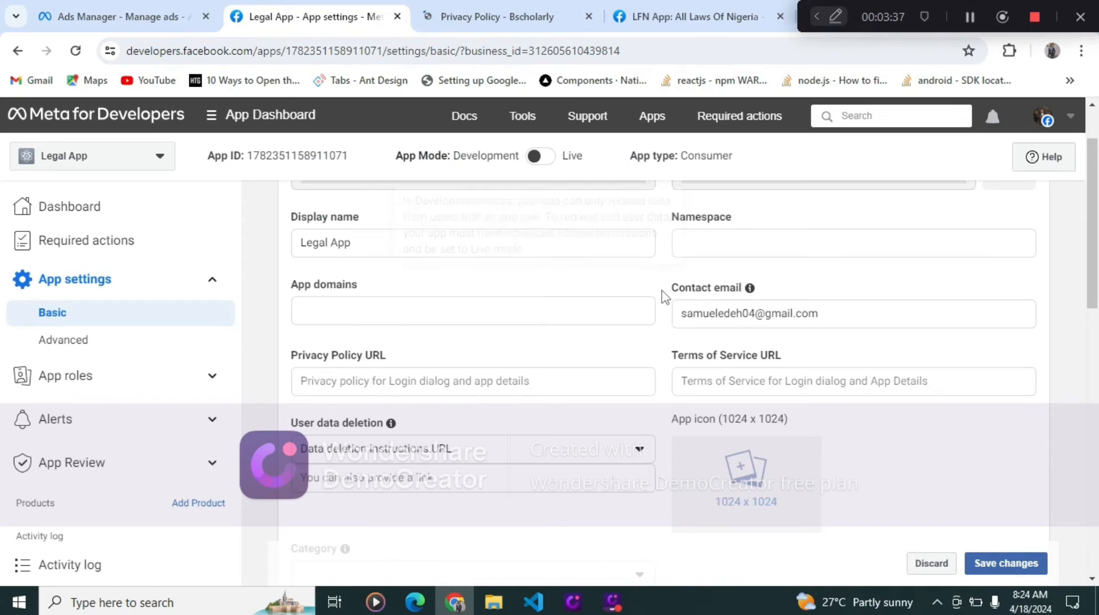
pyautogui.click(753, 385)
pyautogui.click(766, 413)
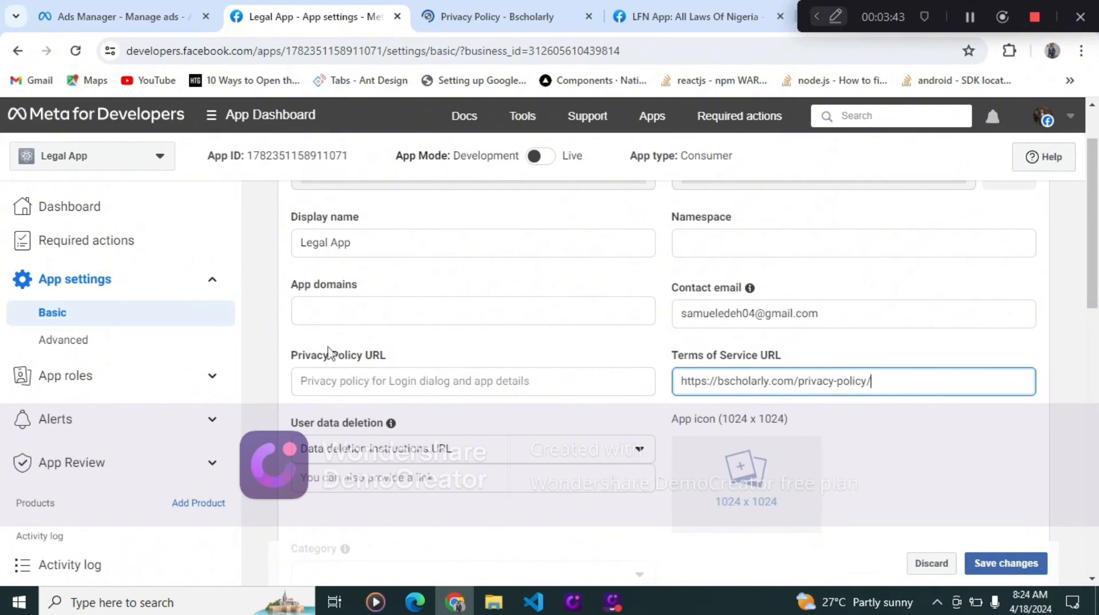
pyautogui.click(452, 380)
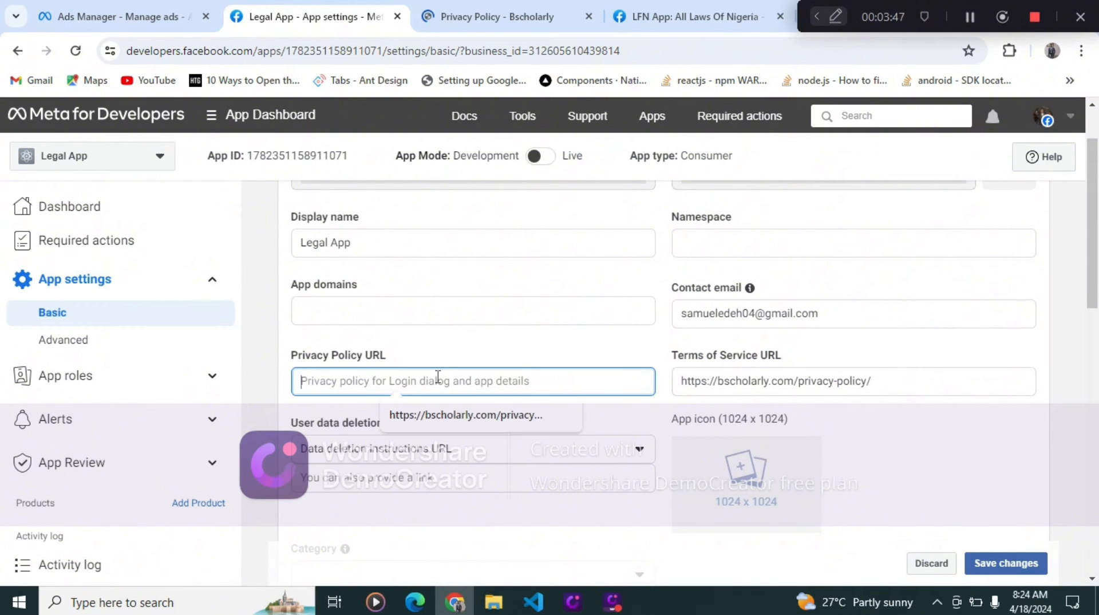
pyautogui.hotkey('ctrl', 'v')
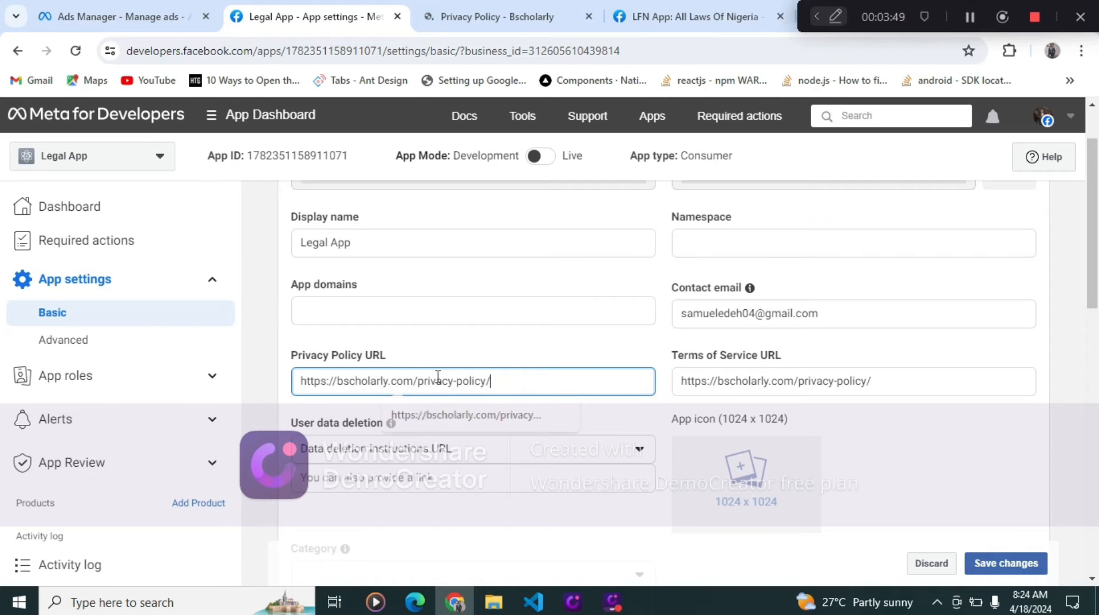
pyautogui.scroll(-1, 468, 444)
pyautogui.scroll(-1, 468, 445)
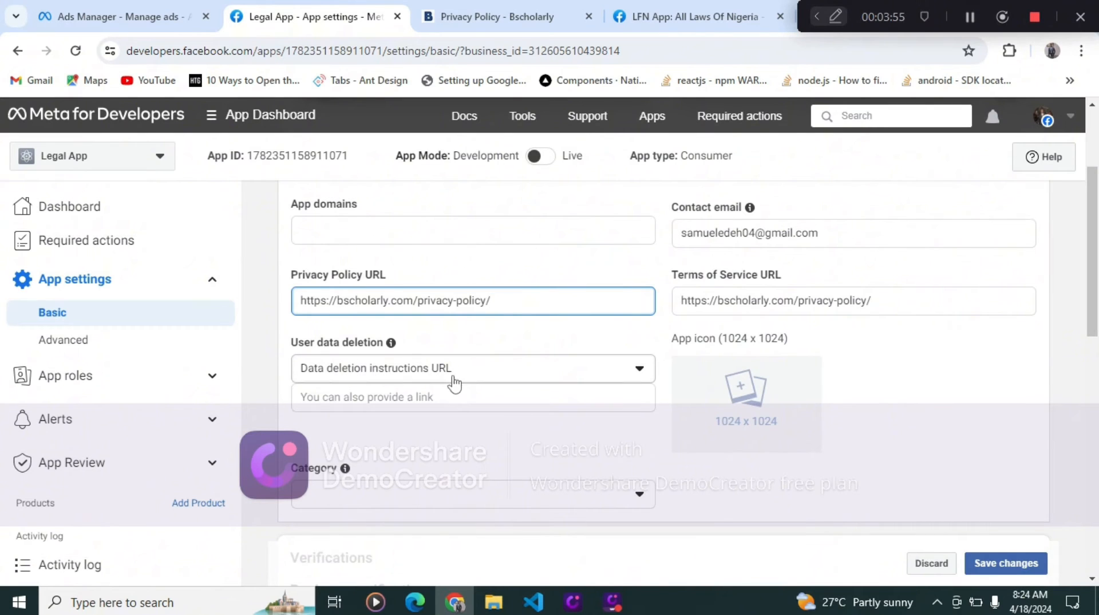
pyautogui.click(465, 403)
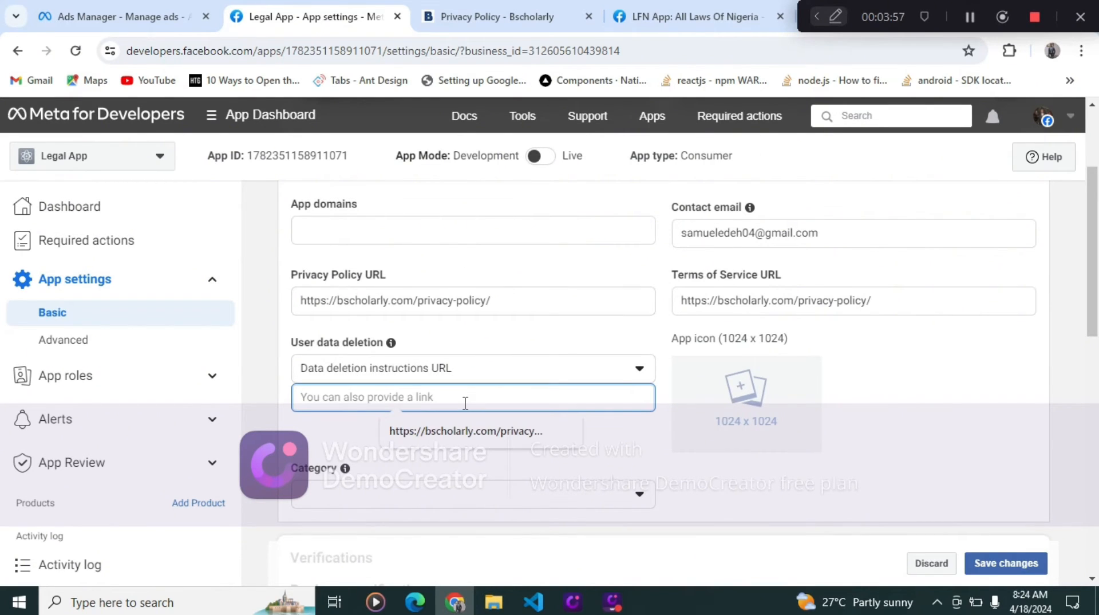
pyautogui.hotkey('ctrl', 'v')
pyautogui.scroll(-1, 531, 452)
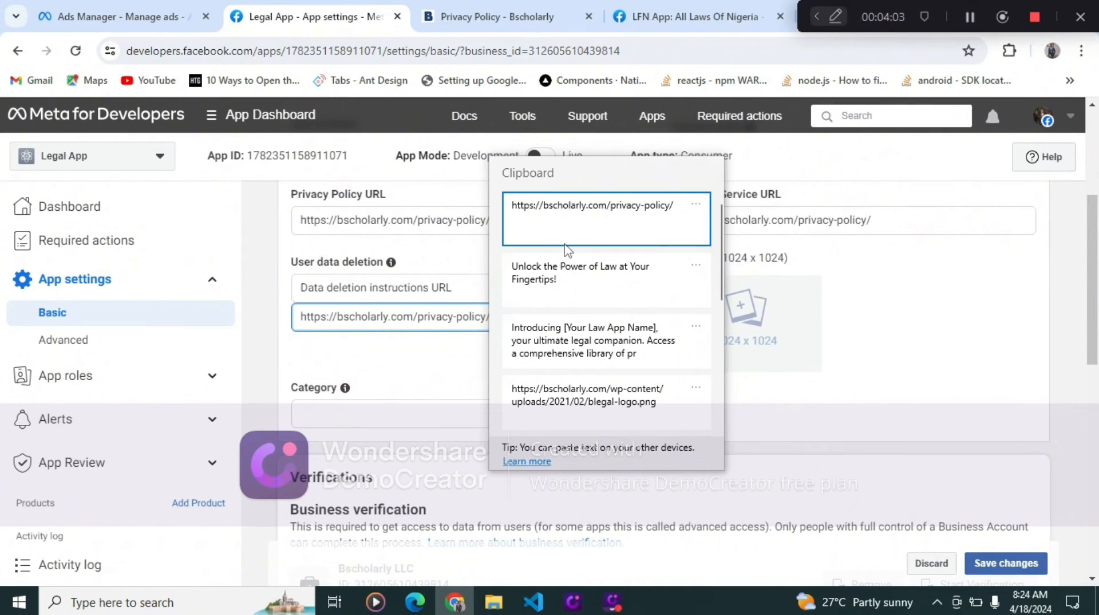
pyautogui.click(567, 237)
pyautogui.click(556, 232)
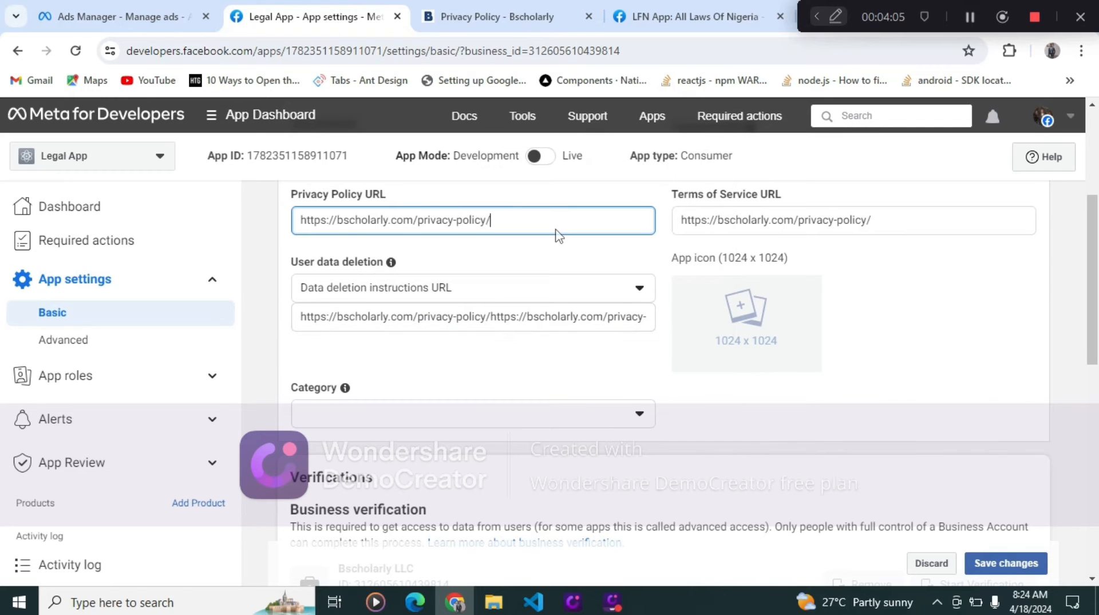
pyautogui.click(527, 317)
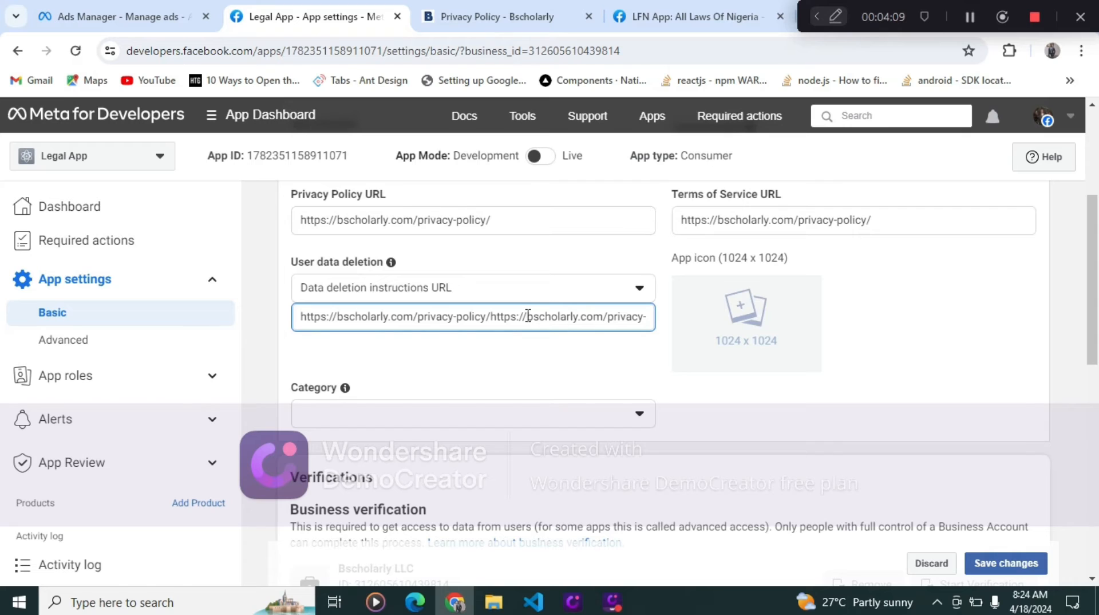
pyautogui.hotkey('ctrl', 'a')
pyautogui.hotkey('ctrl', 'v')
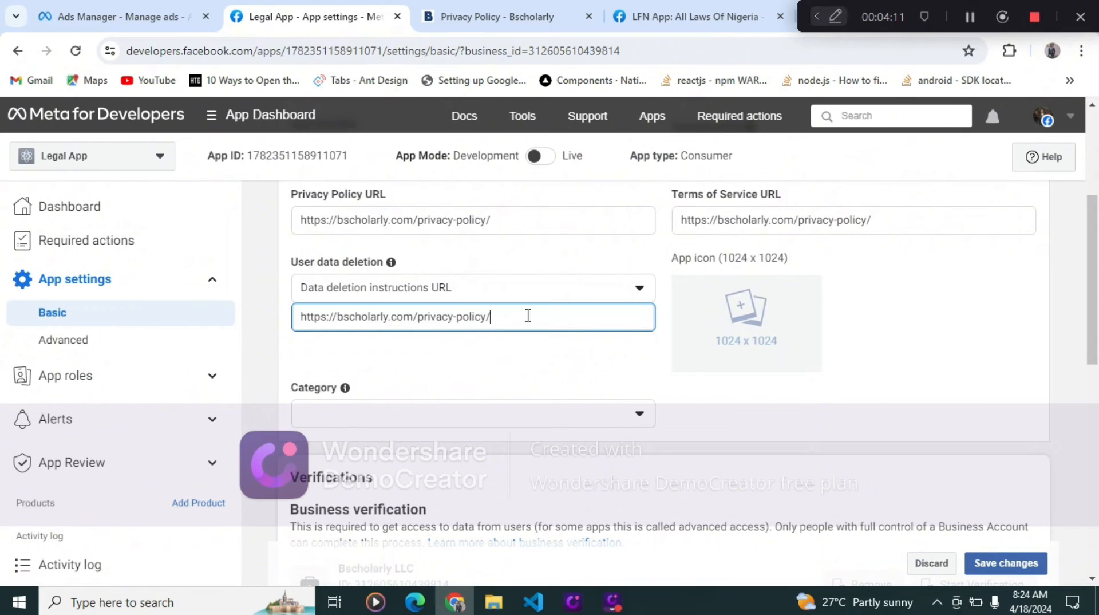
# - Set the app's category to Education
pyautogui.click(537, 421)
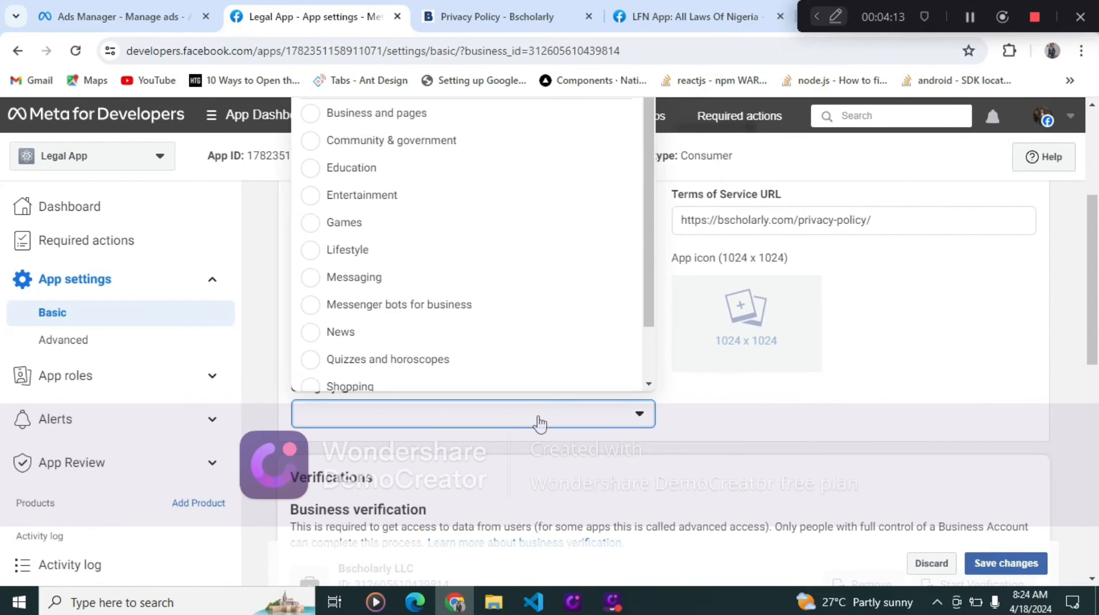
pyautogui.scroll(-1, 447, 230)
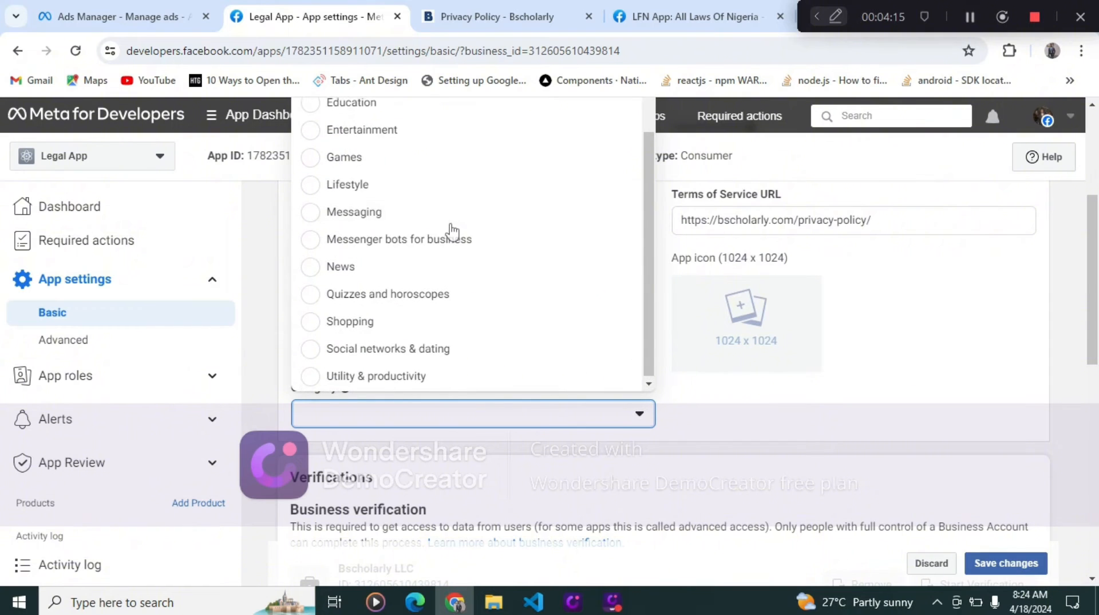
pyautogui.scroll(1, 451, 231)
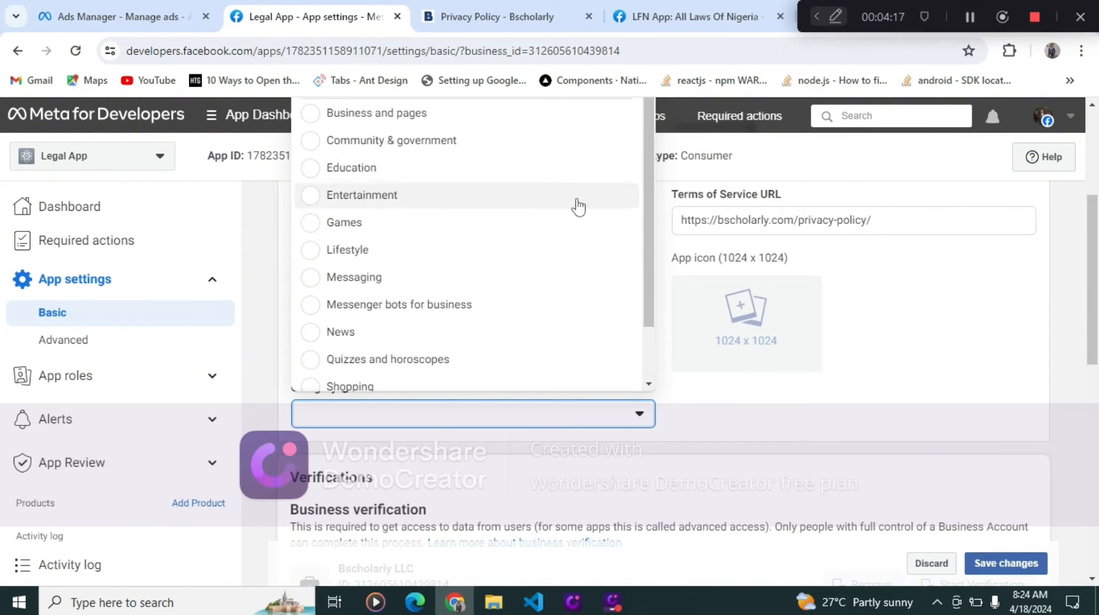
pyautogui.moveTo(505, 175); pyautogui.dragTo(504, 182)
pyautogui.click(504, 170)
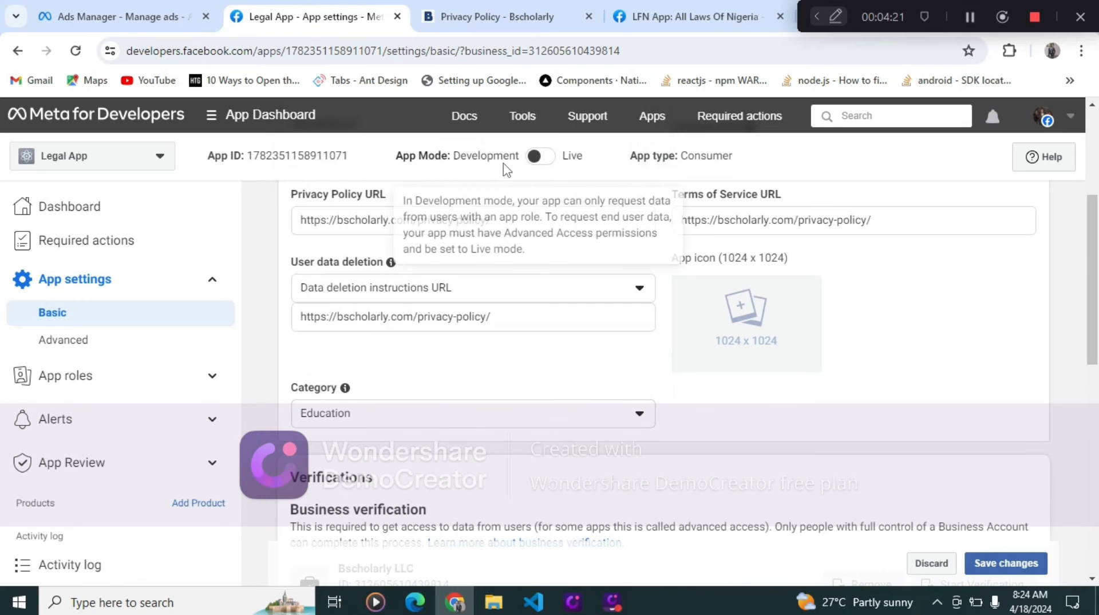
# - Fill the Data Protection Officer contact's name, e-mail and address from a saved browser autofill entry
pyautogui.scroll(-4, 498, 480)
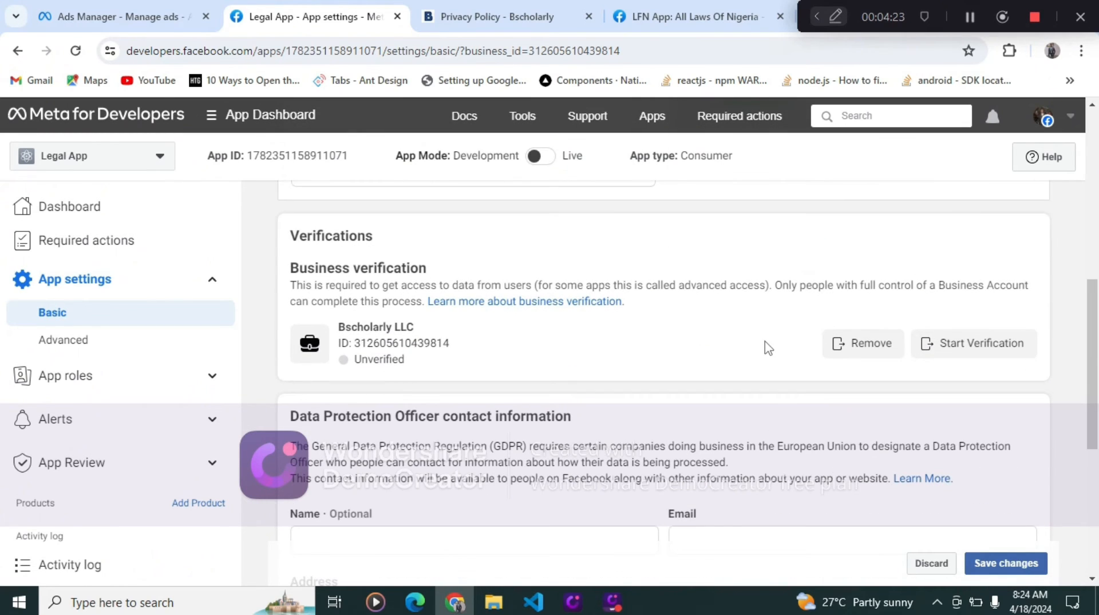
pyautogui.scroll(-4, 548, 391)
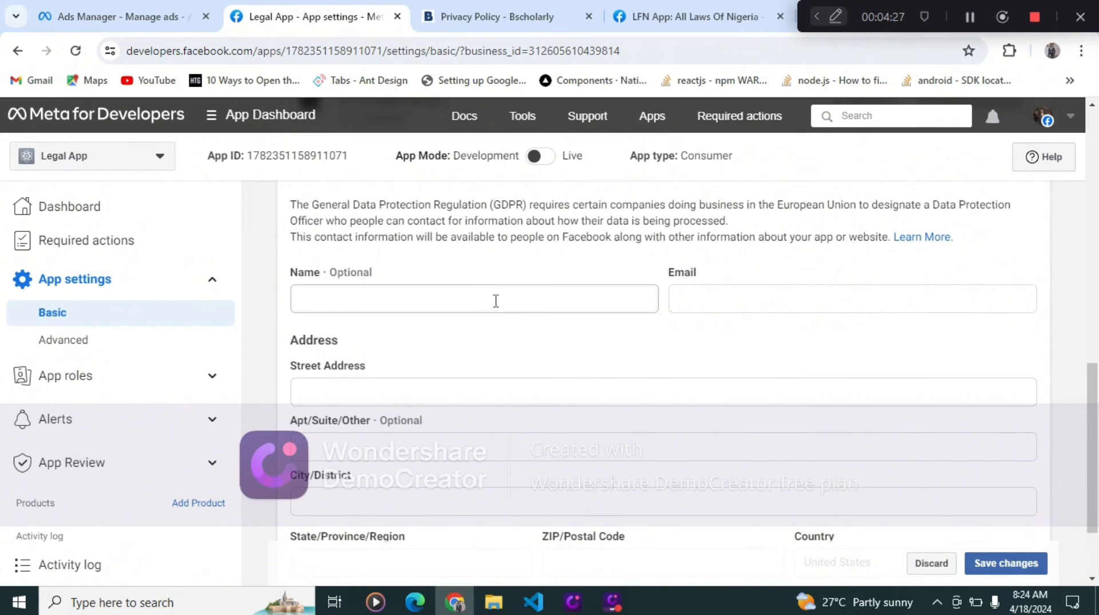
pyautogui.click(499, 306)
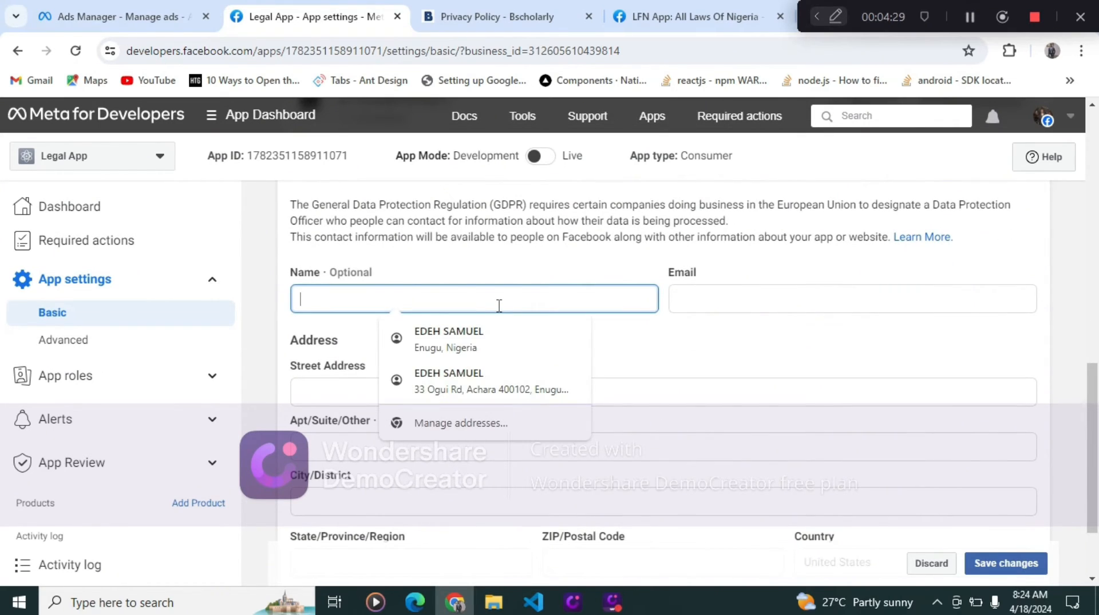
pyautogui.click(531, 387)
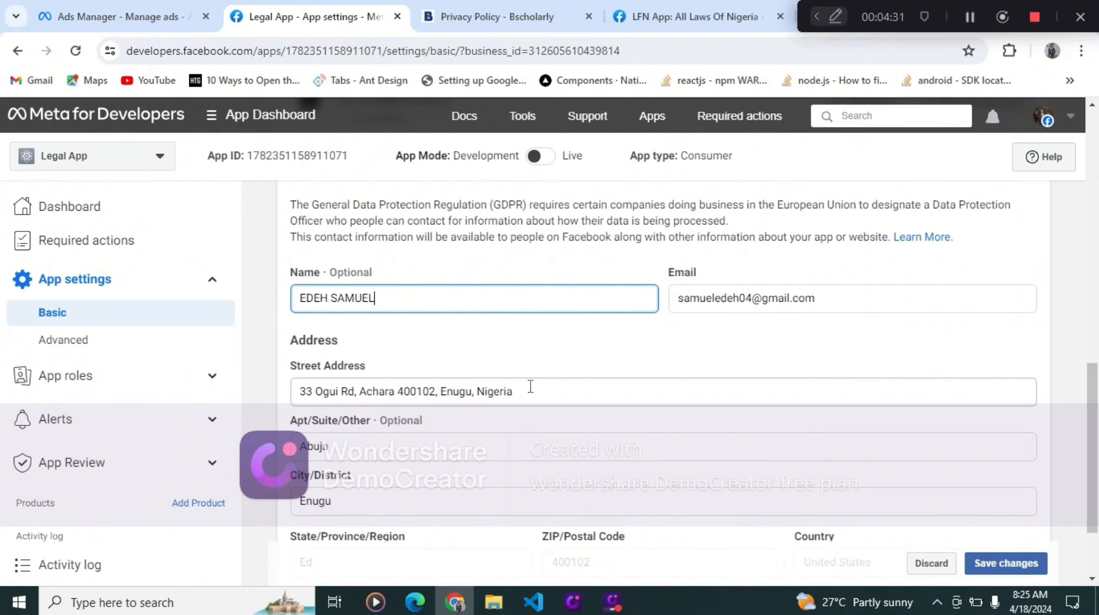
pyautogui.scroll(-1, 582, 363)
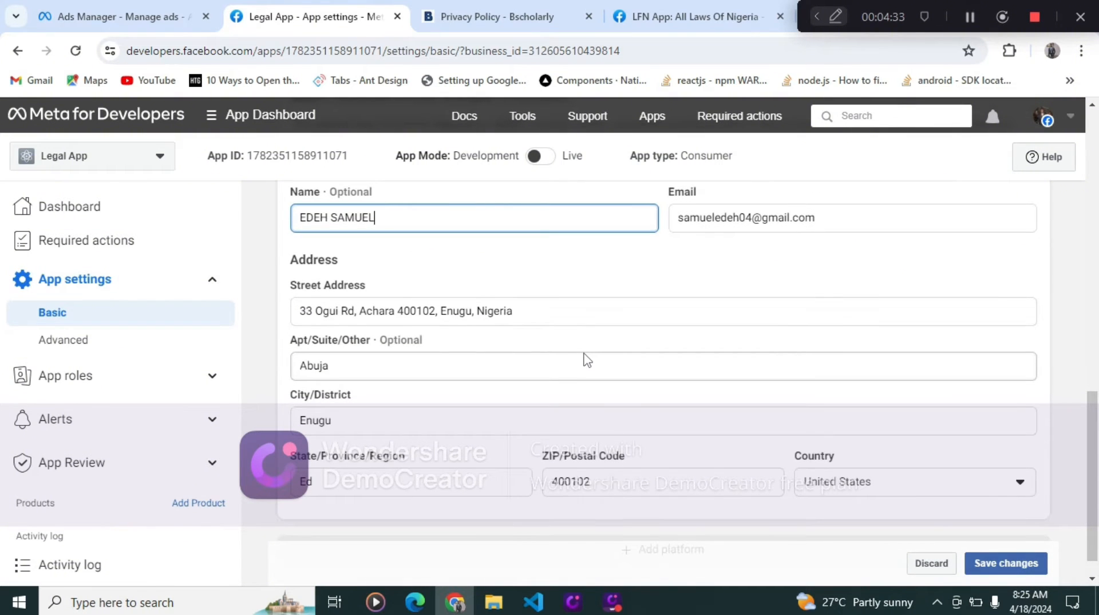
pyautogui.scroll(3, 585, 359)
pyautogui.scroll(-4, 585, 360)
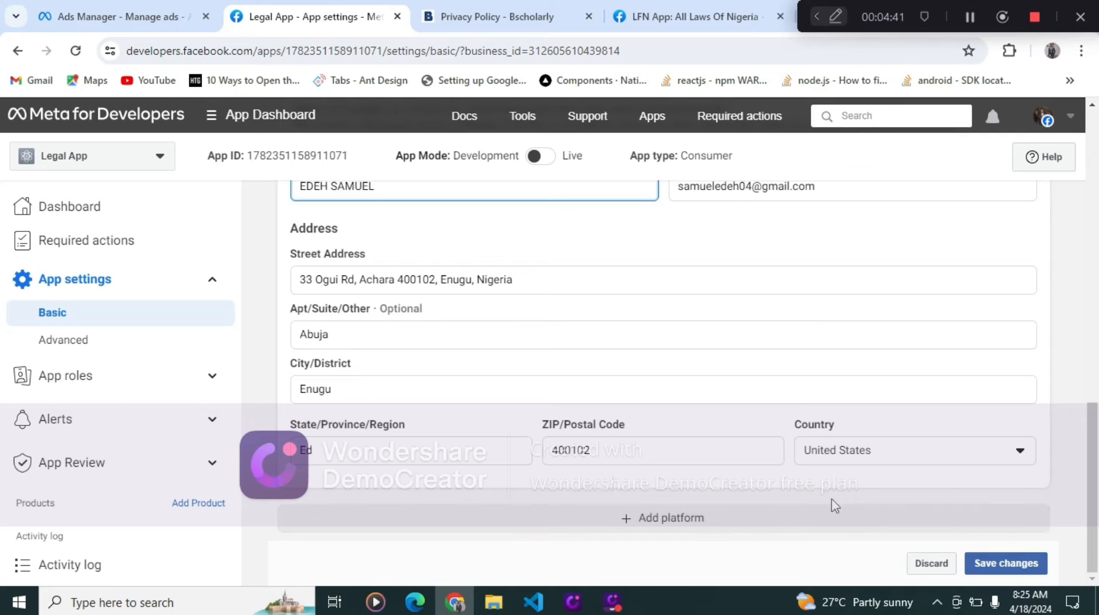
pyautogui.click(682, 518)
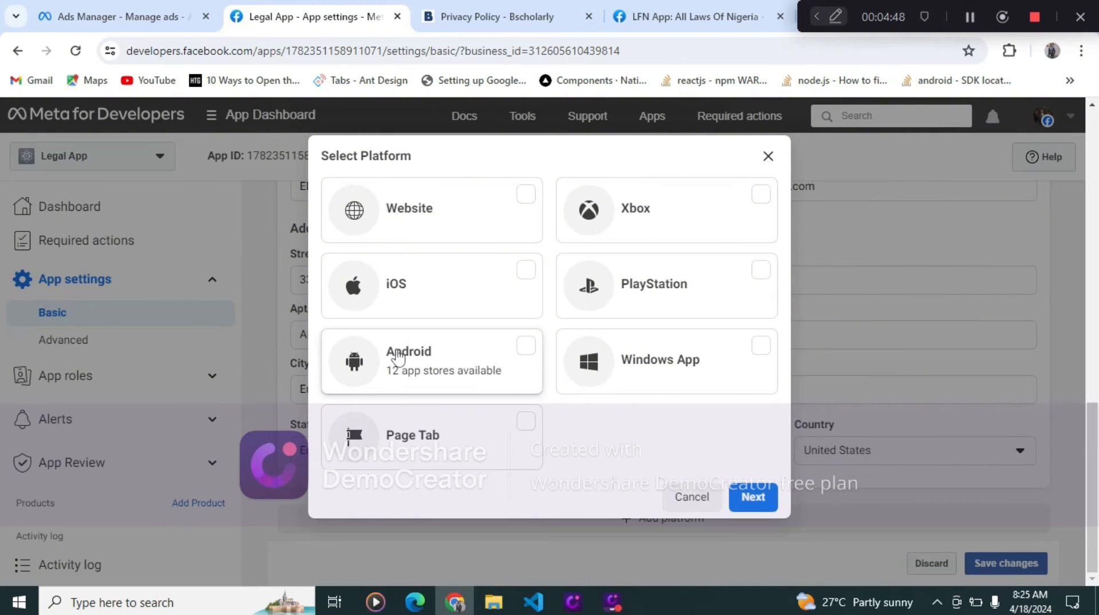
pyautogui.click(522, 347)
pyautogui.click(750, 497)
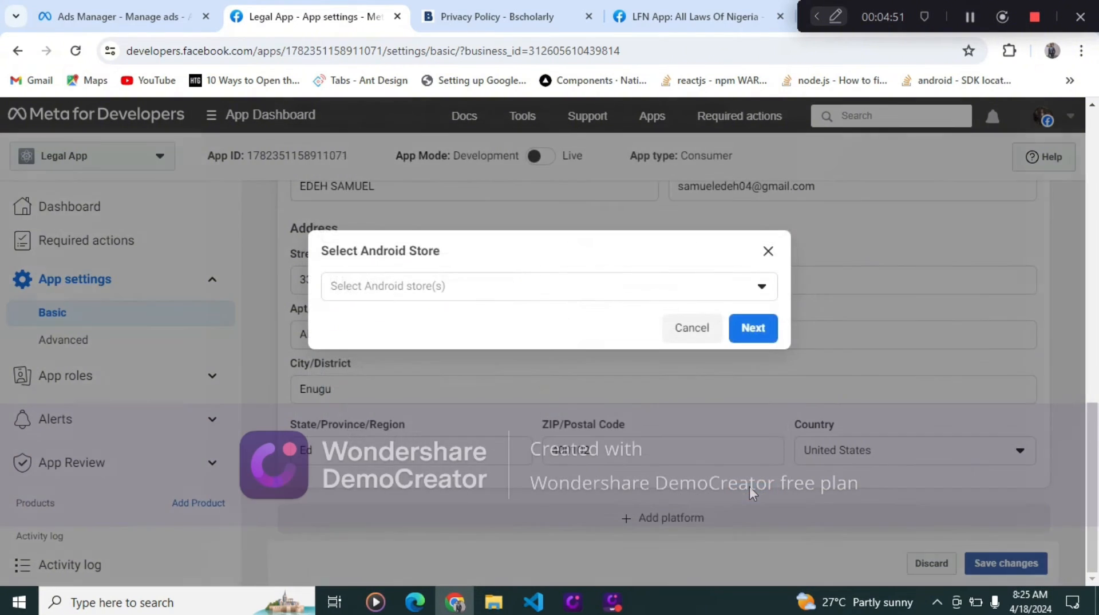
pyautogui.click(622, 289)
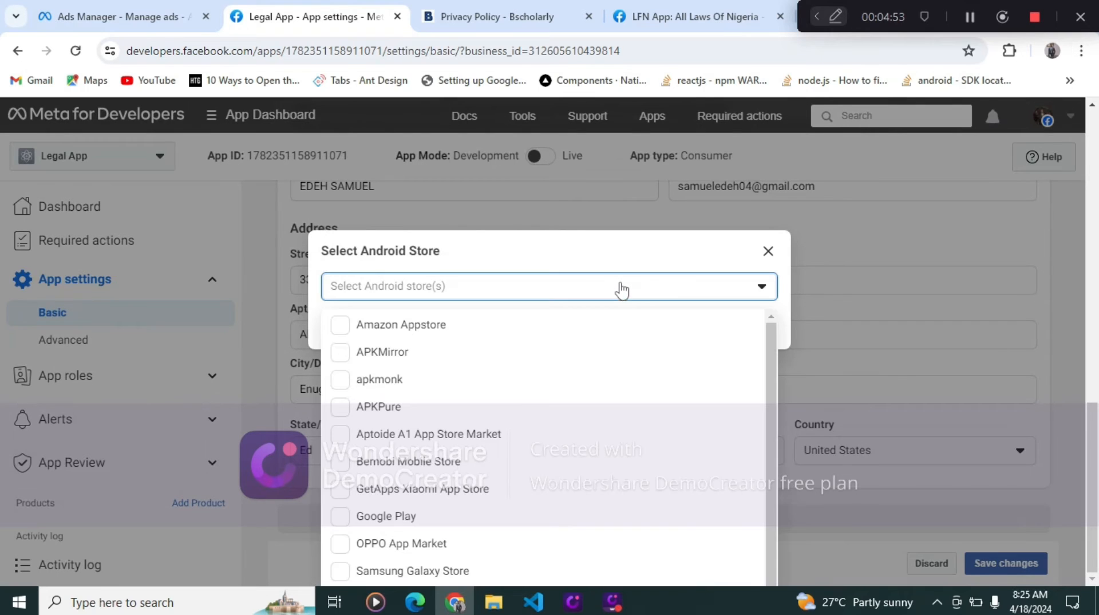
pyautogui.scroll(-1, 515, 400)
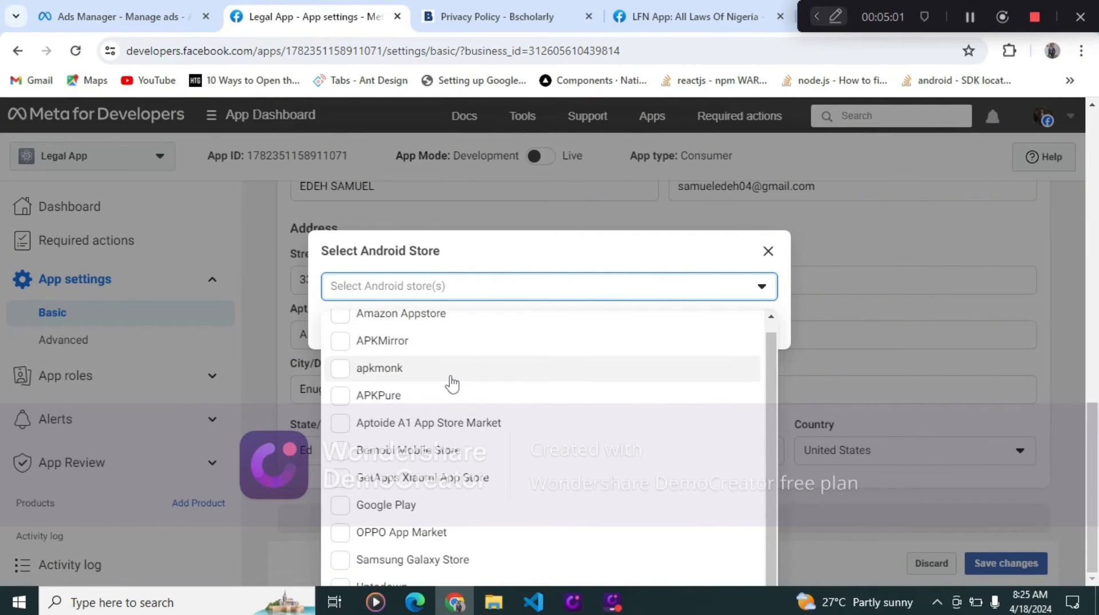
pyautogui.click(340, 506)
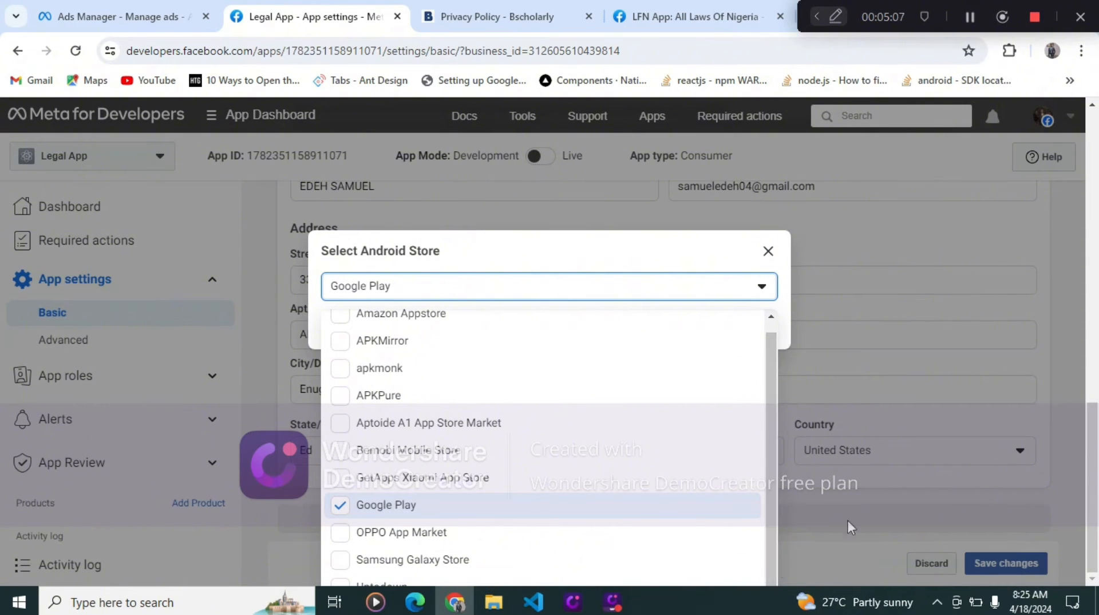
pyautogui.click(487, 514)
pyautogui.click(555, 517)
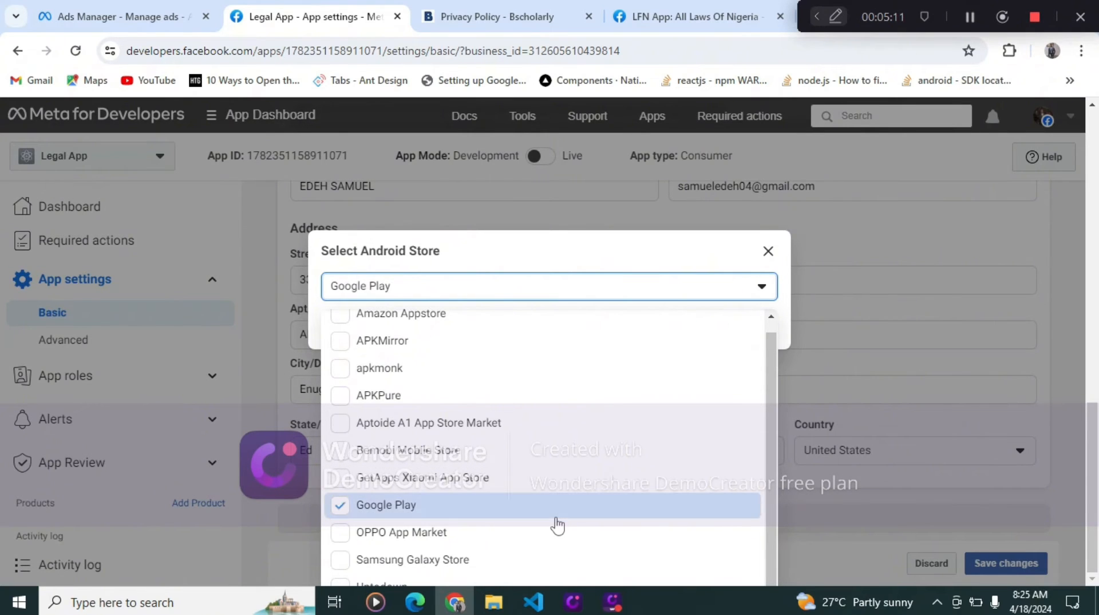
pyautogui.click(843, 490)
pyautogui.click(843, 490)
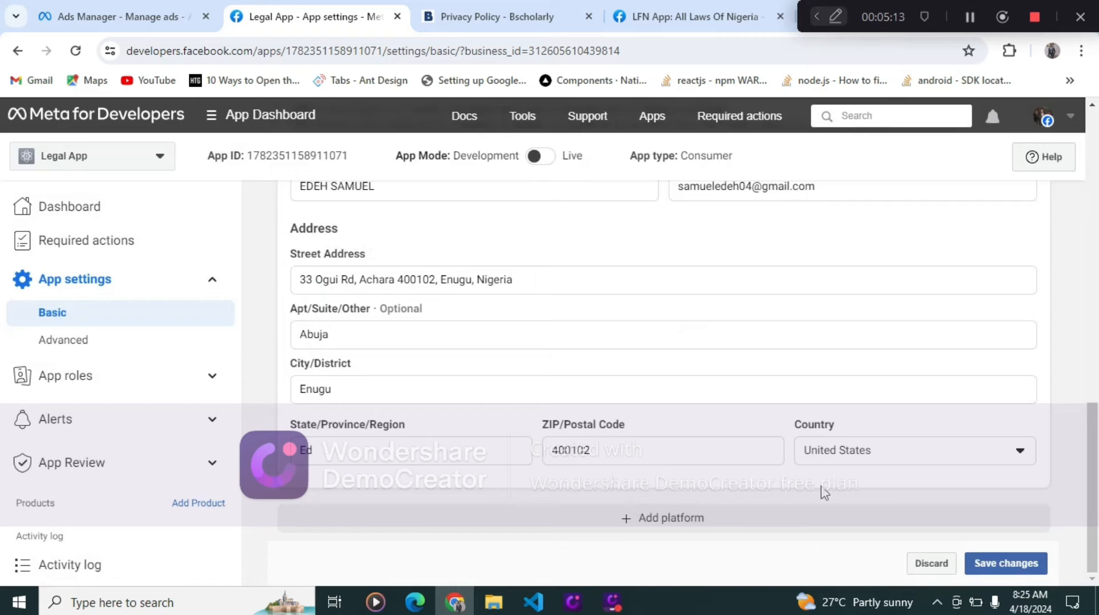
# - Add an Android platform to the app with Google Play as its store
pyautogui.click(662, 517)
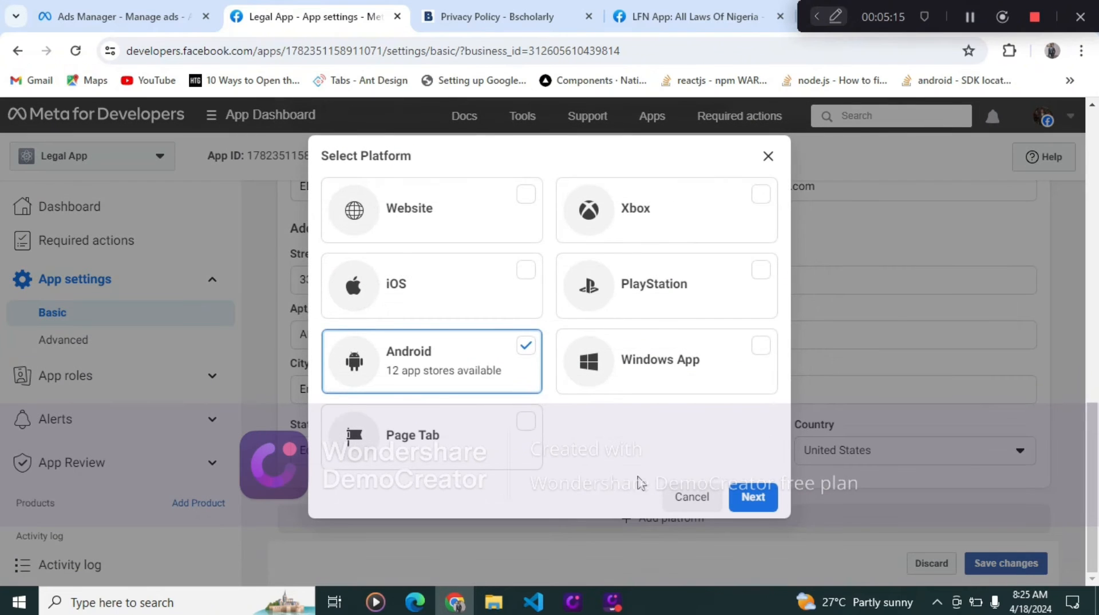
pyautogui.click(753, 498)
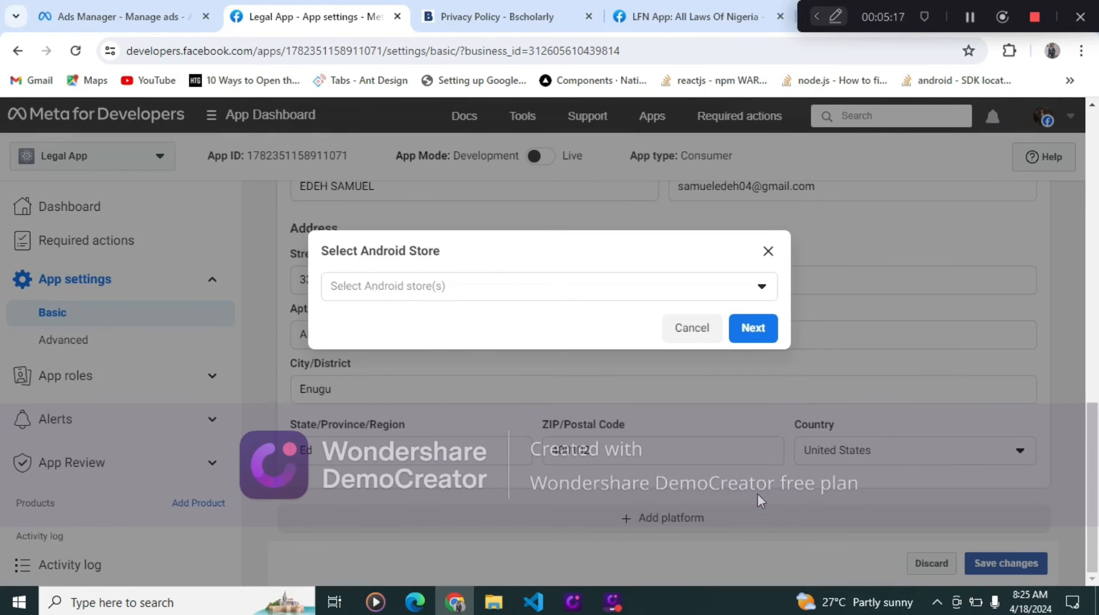
pyautogui.click(694, 287)
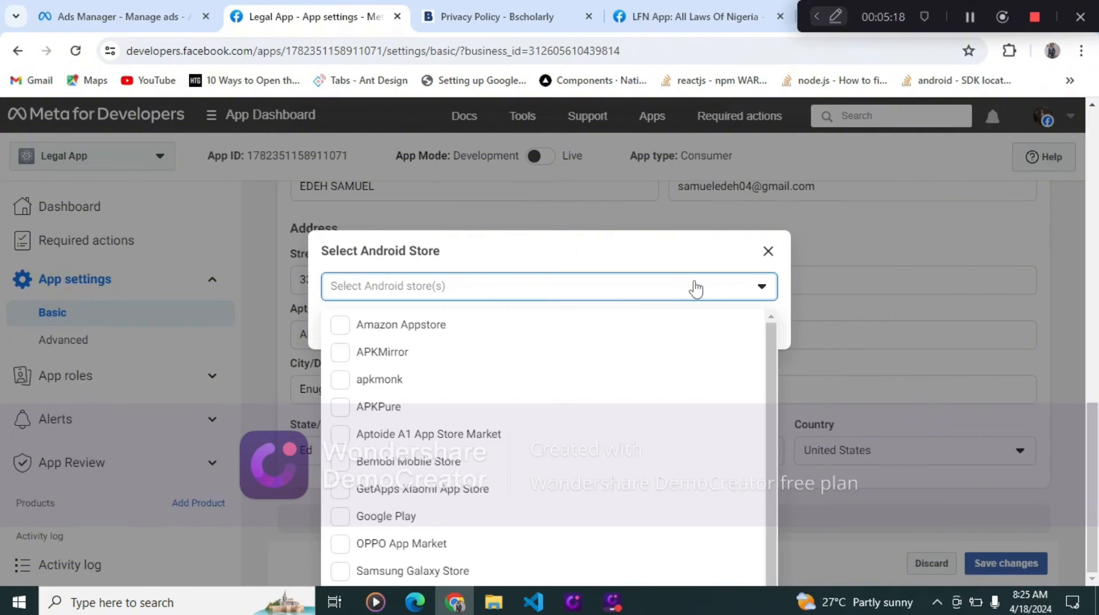
pyautogui.click(400, 517)
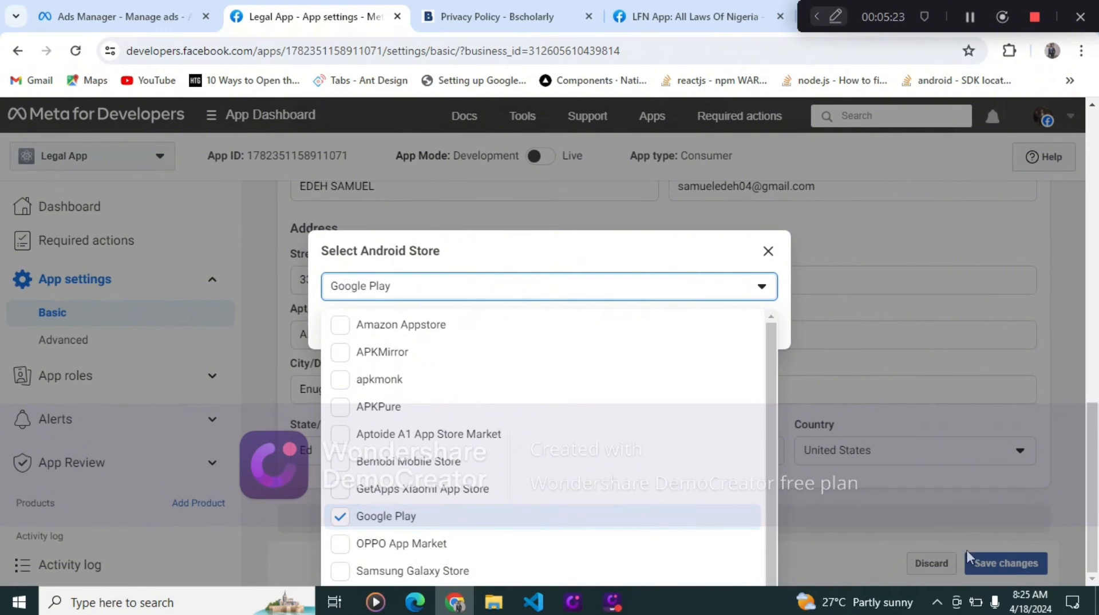
pyautogui.click(656, 293)
pyautogui.click(746, 327)
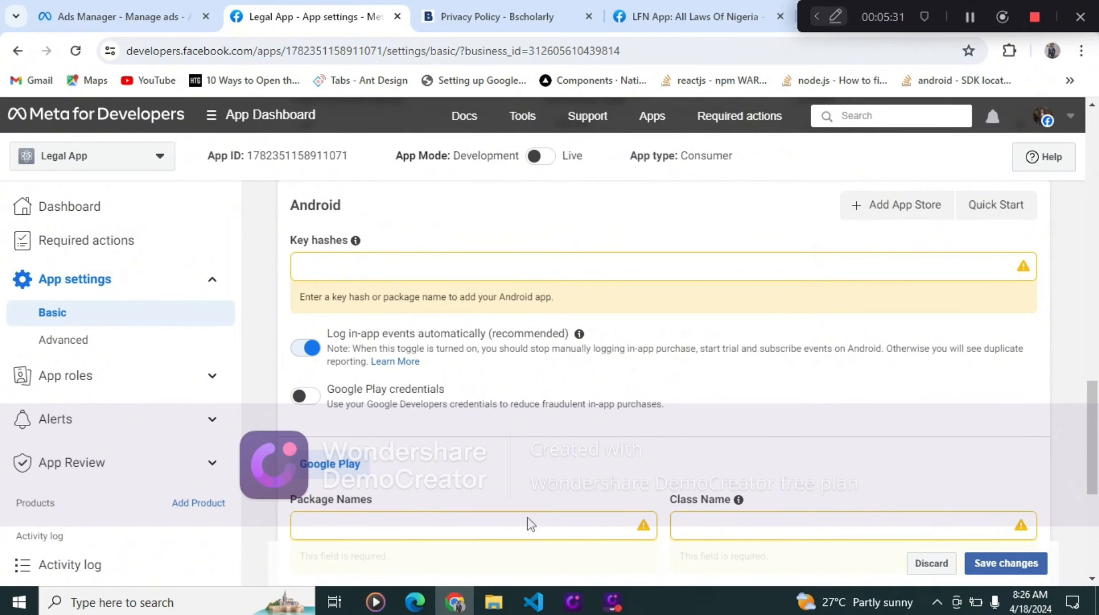
# - Switch to VS Code and open MainActivity.java under LFNApp/android/app/src/main/java/com/lfnapp
pyautogui.click(538, 602)
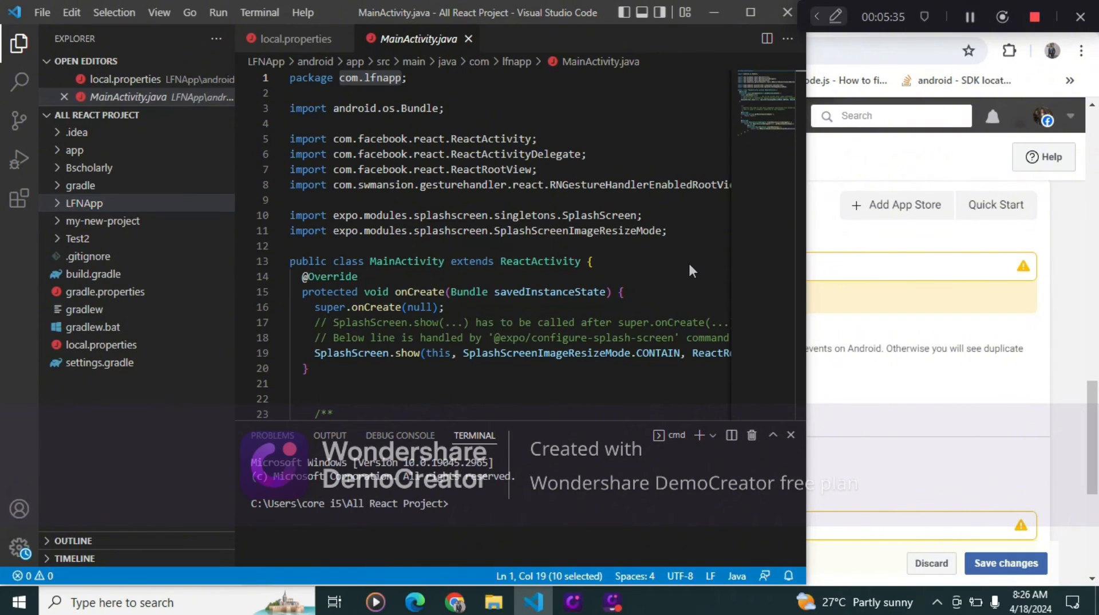
pyautogui.click(944, 404)
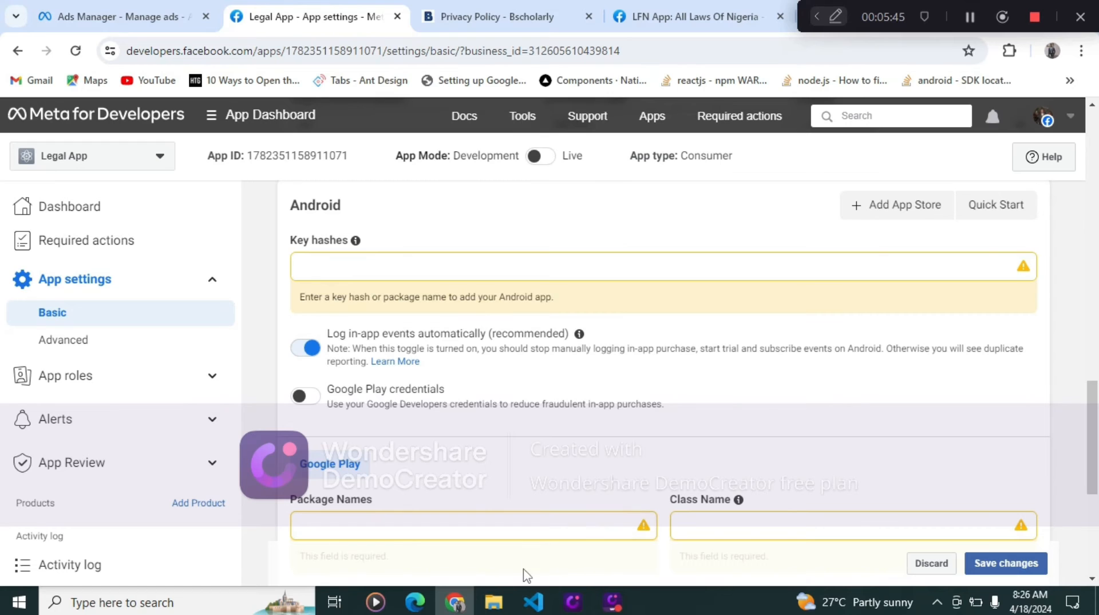
pyautogui.click(538, 607)
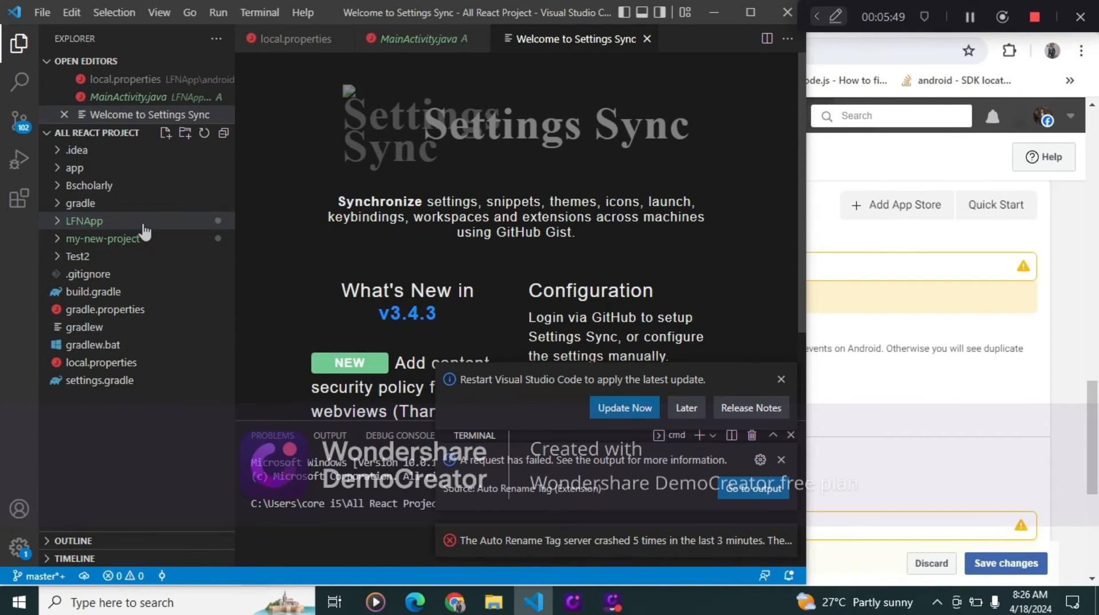
pyautogui.click(143, 224)
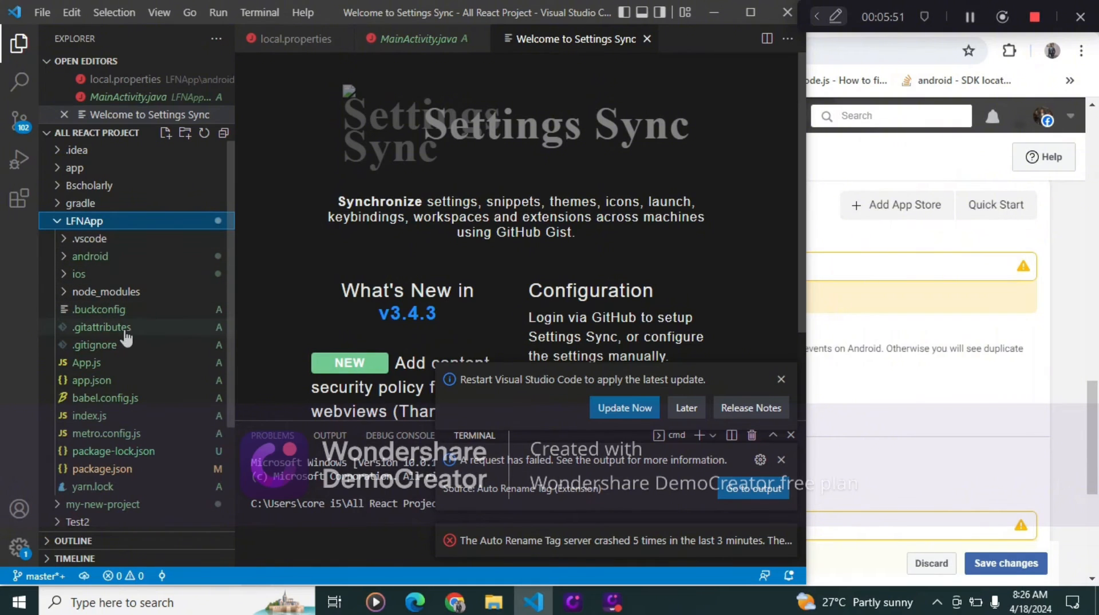
pyautogui.click(128, 265)
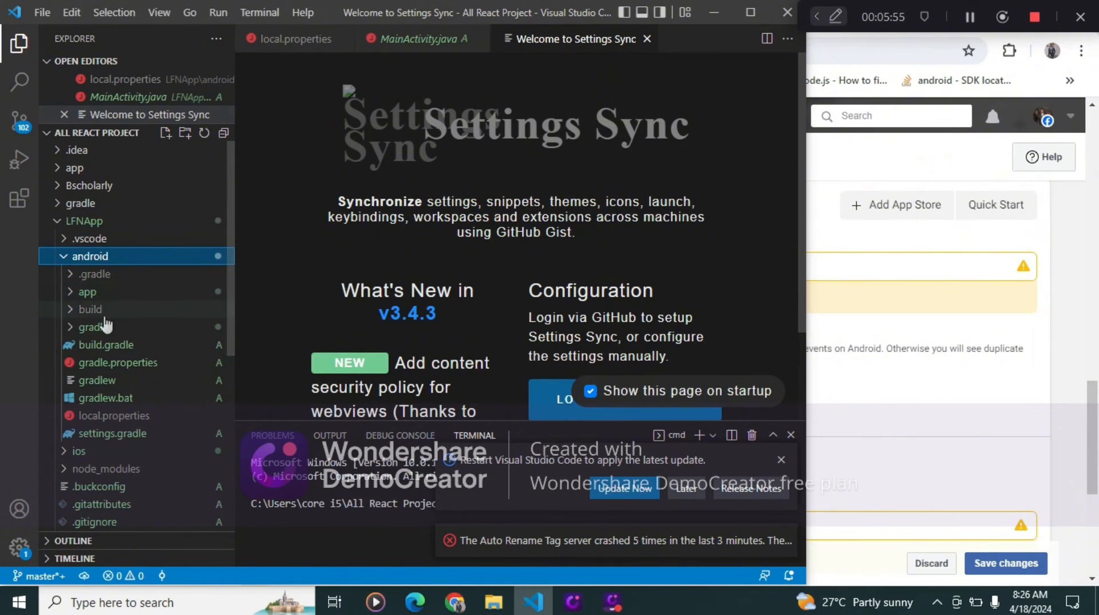
pyautogui.click(103, 292)
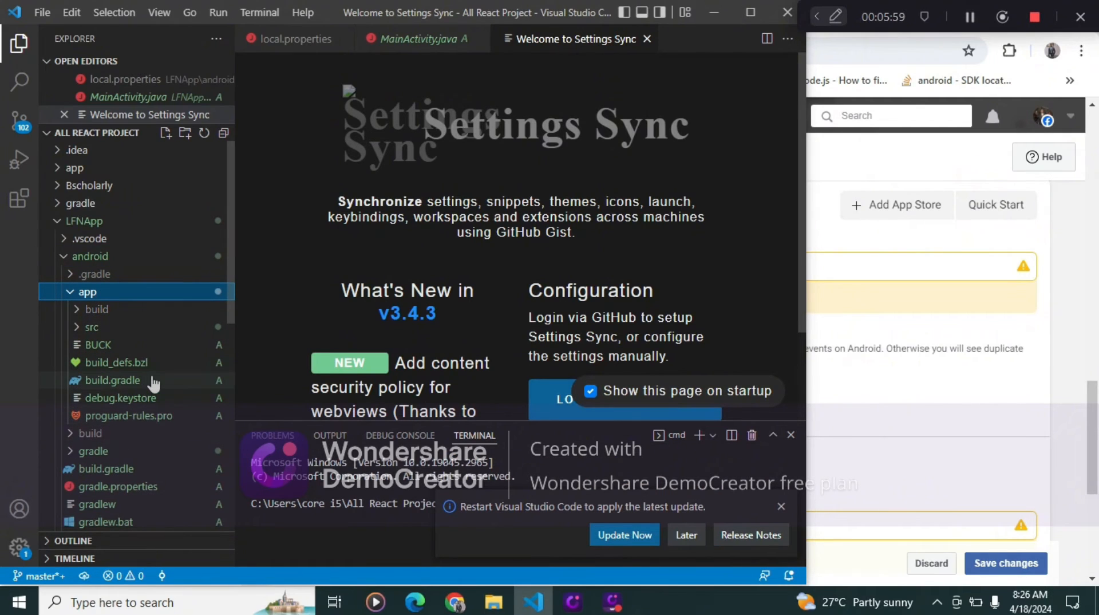
pyautogui.click(129, 327)
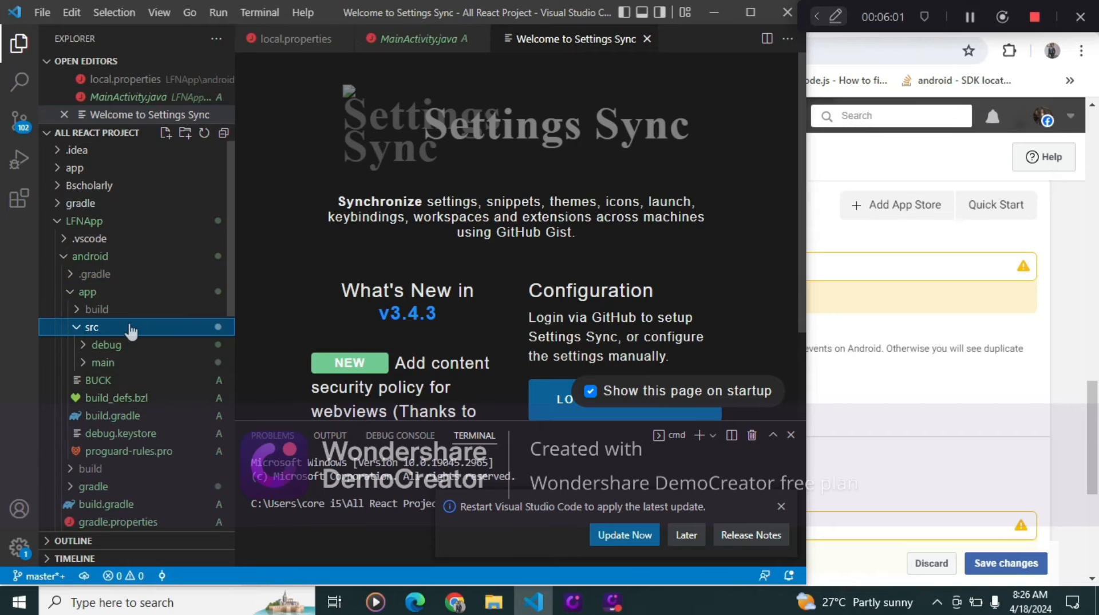
pyautogui.click(131, 365)
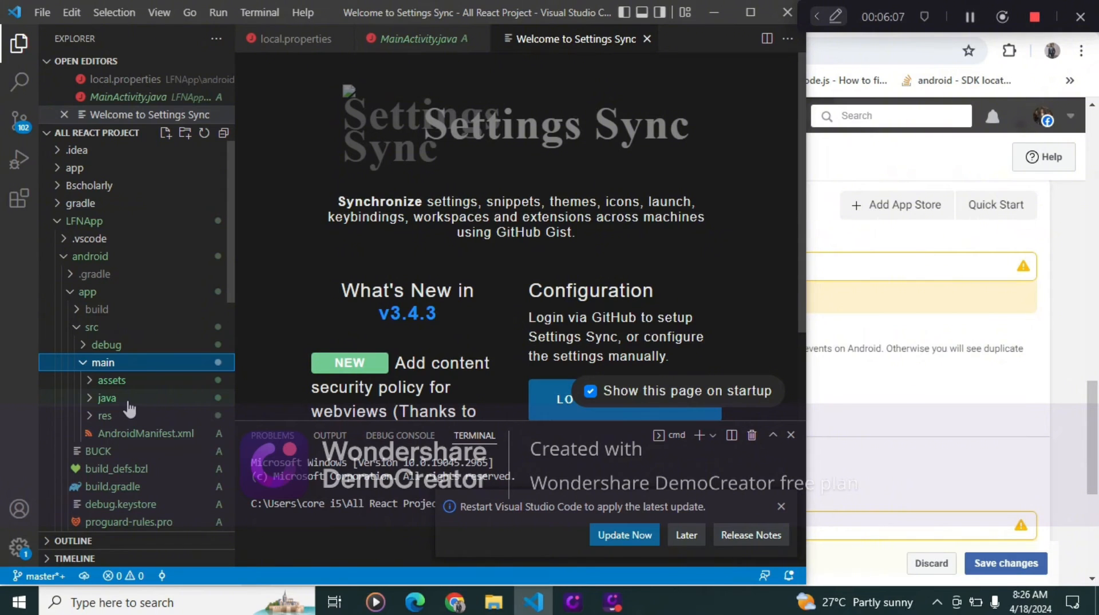
pyautogui.click(130, 401)
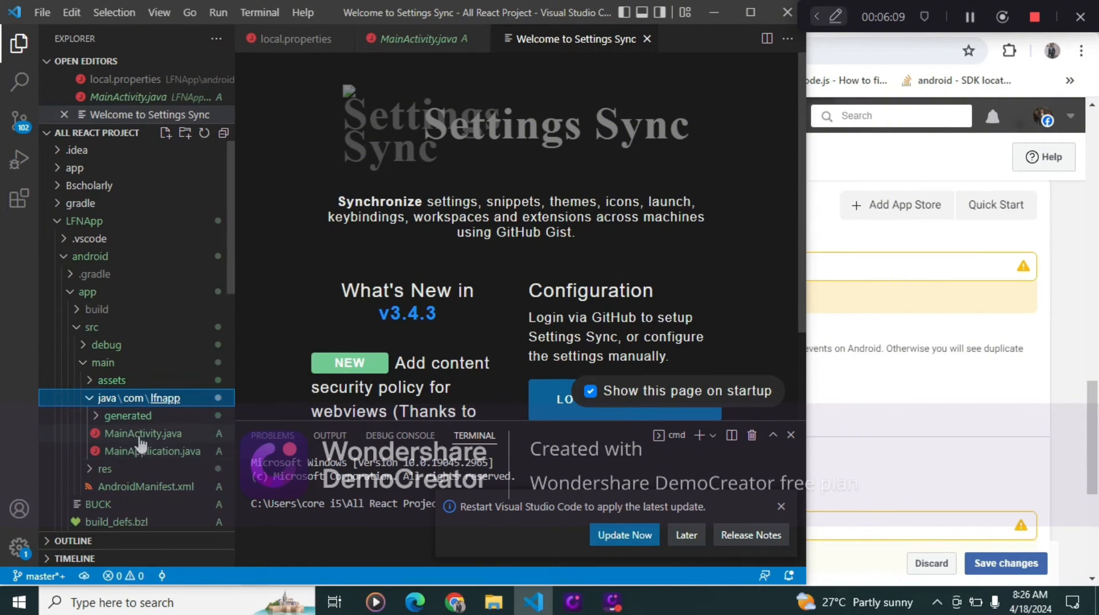
pyautogui.click(147, 433)
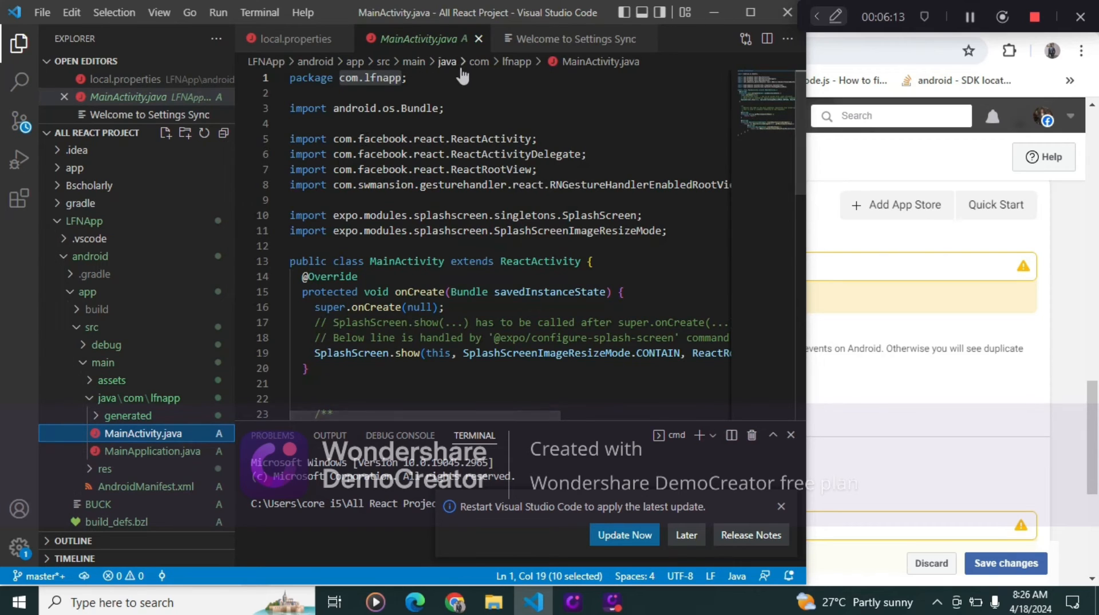
# - Copy the package name com.lfnapp from the file's package declaration and return to the browser
pyautogui.click(472, 84)
pyautogui.click(373, 92)
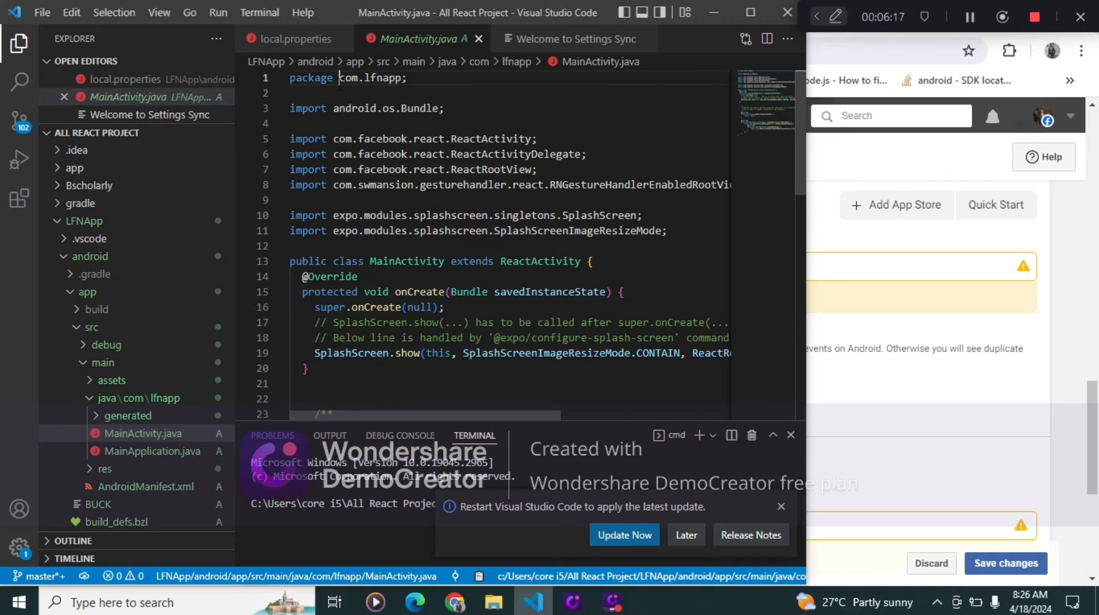
pyautogui.moveTo(339, 77); pyautogui.dragTo(396, 77)
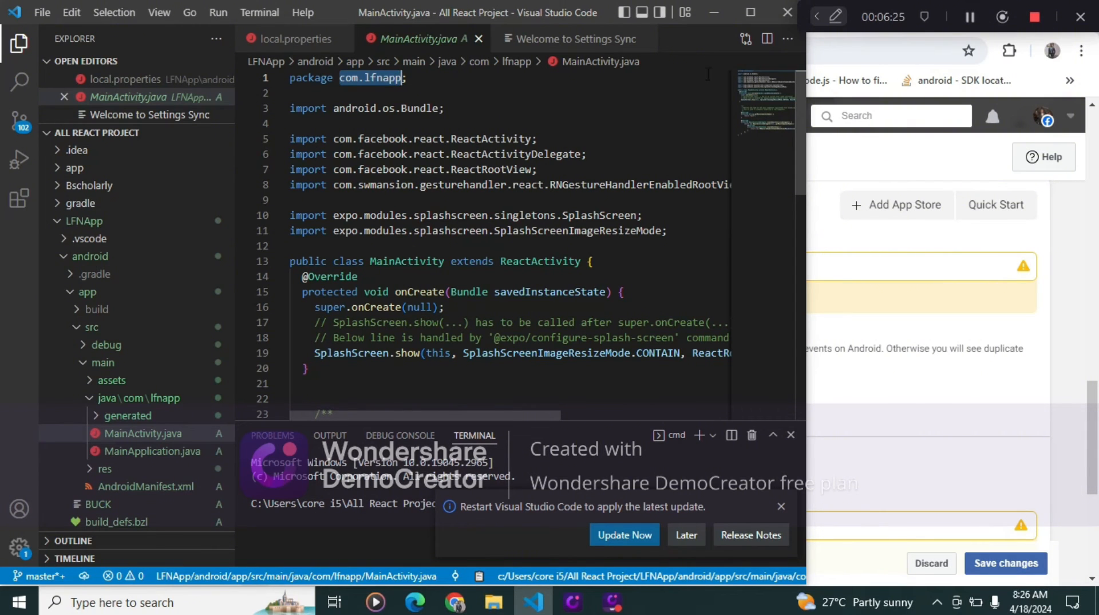
pyautogui.click(713, 11)
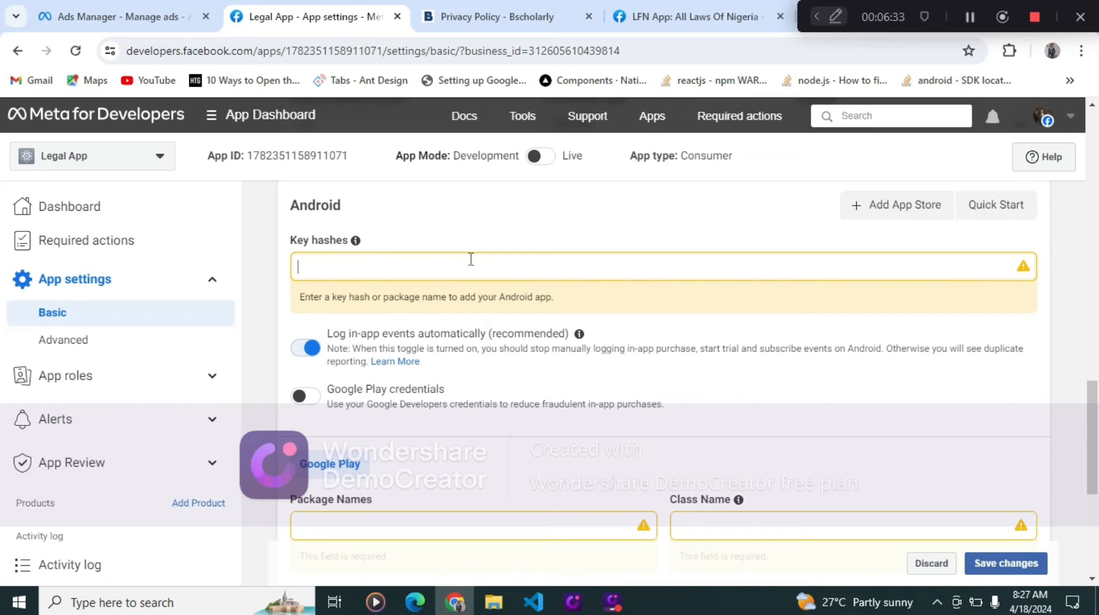
# - Paste com.lfnapp into the Key hashes field and add it as the Google Play package name
pyautogui.click(558, 262)
pyautogui.write('com.lfnapp')
pyautogui.scroll(-3, 399, 418)
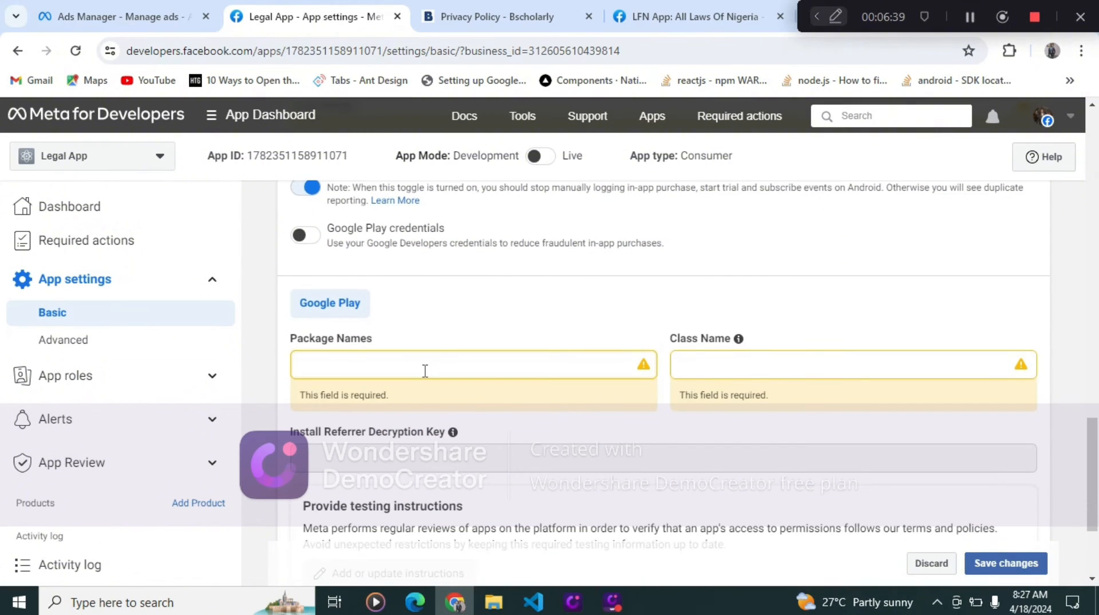
pyautogui.write('com.lfnapp')
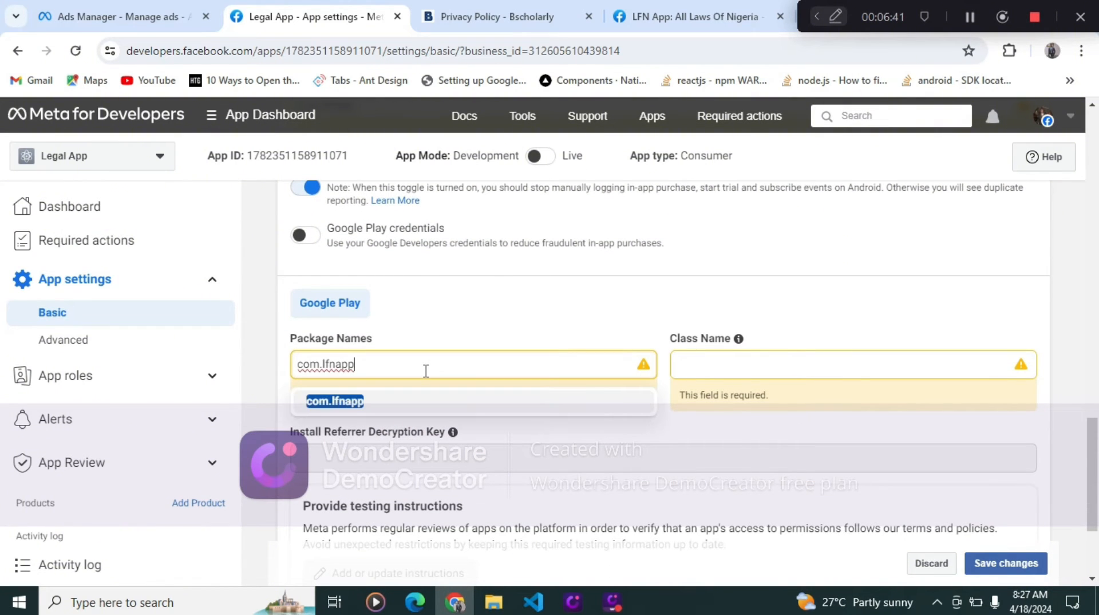
pyautogui.press('Return')
# - Switch to VS Code and review the MainActivity.java code for the app's main activity class
pyautogui.scroll(-1, 428, 374)
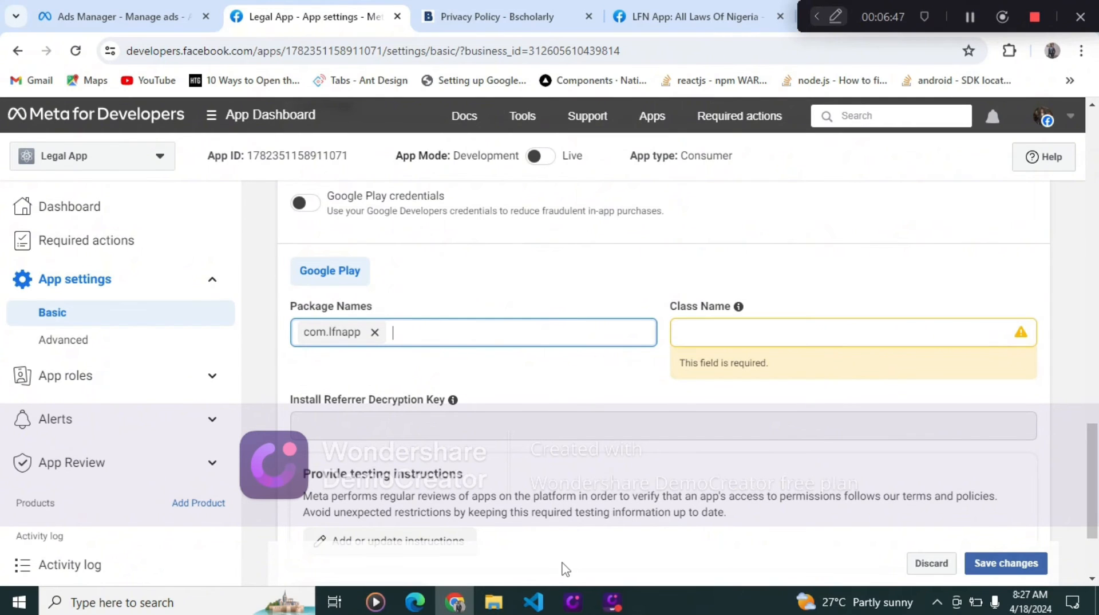
pyautogui.click(534, 596)
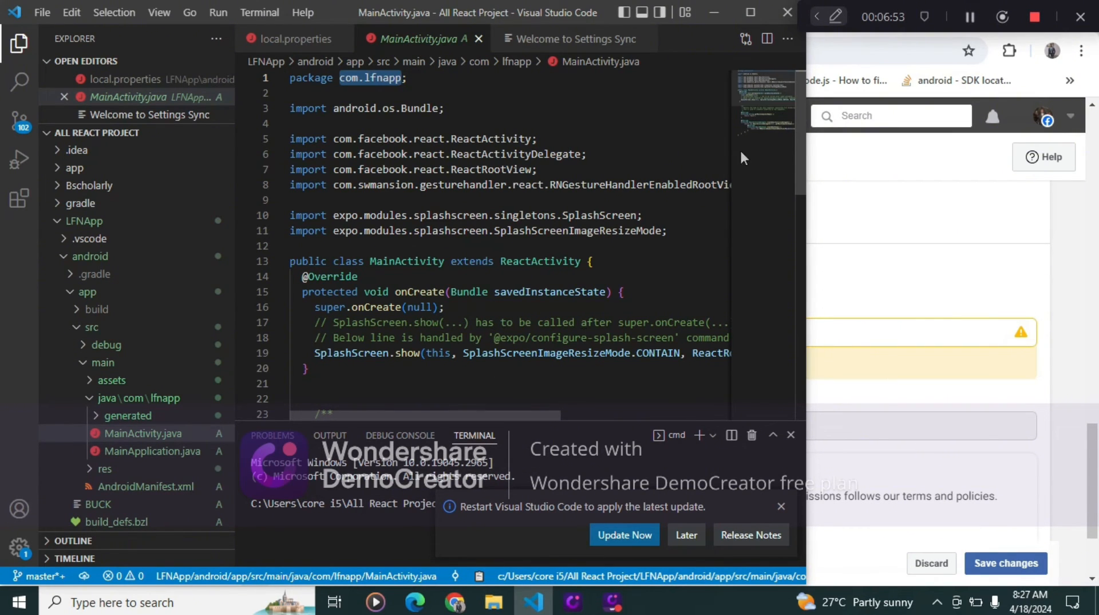
pyautogui.moveTo(761, 94); pyautogui.dragTo(760, 180)
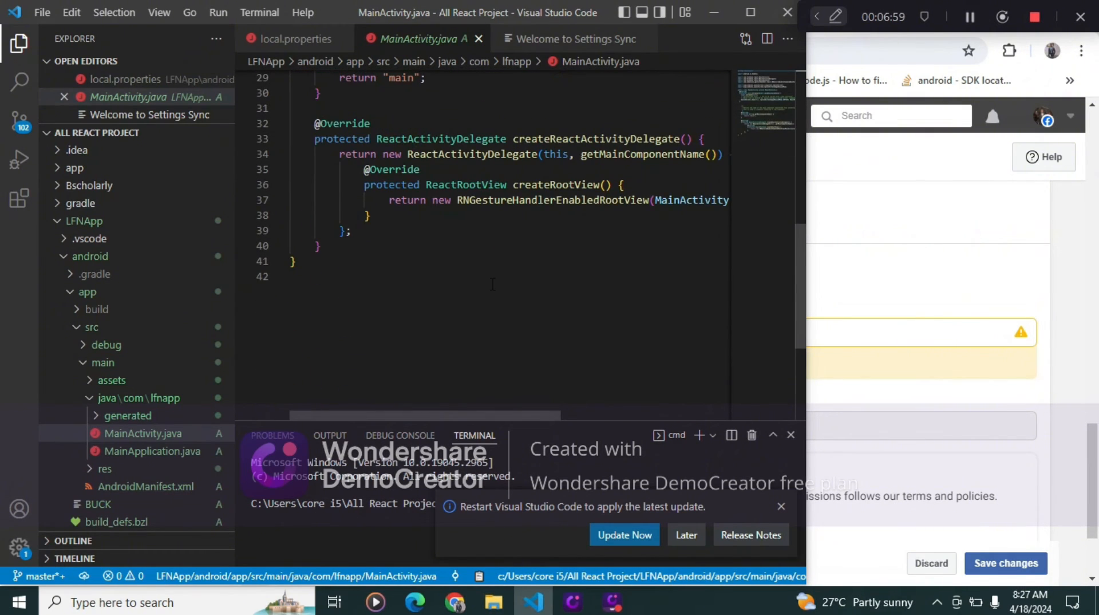
pyautogui.scroll(-1, 493, 284)
pyautogui.scroll(2, 492, 283)
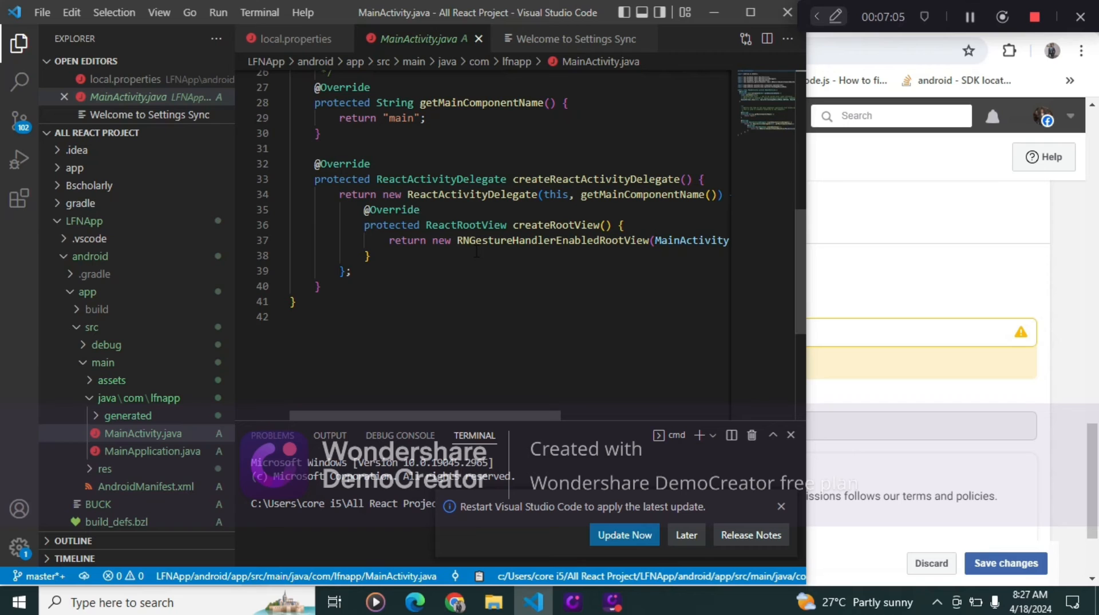
pyautogui.scroll(5, 476, 252)
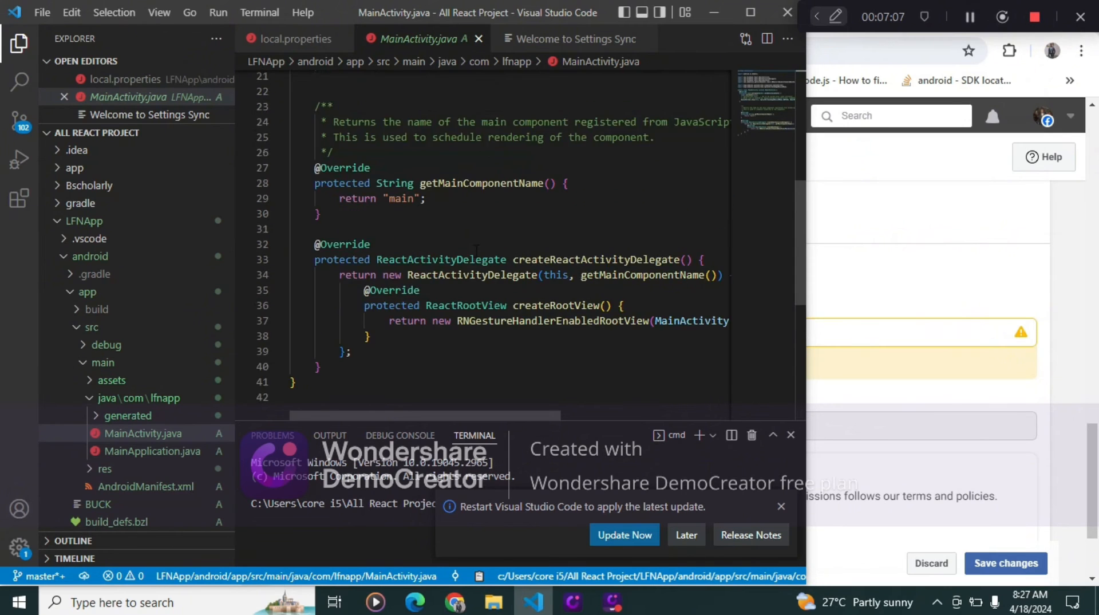
pyautogui.scroll(3, 476, 251)
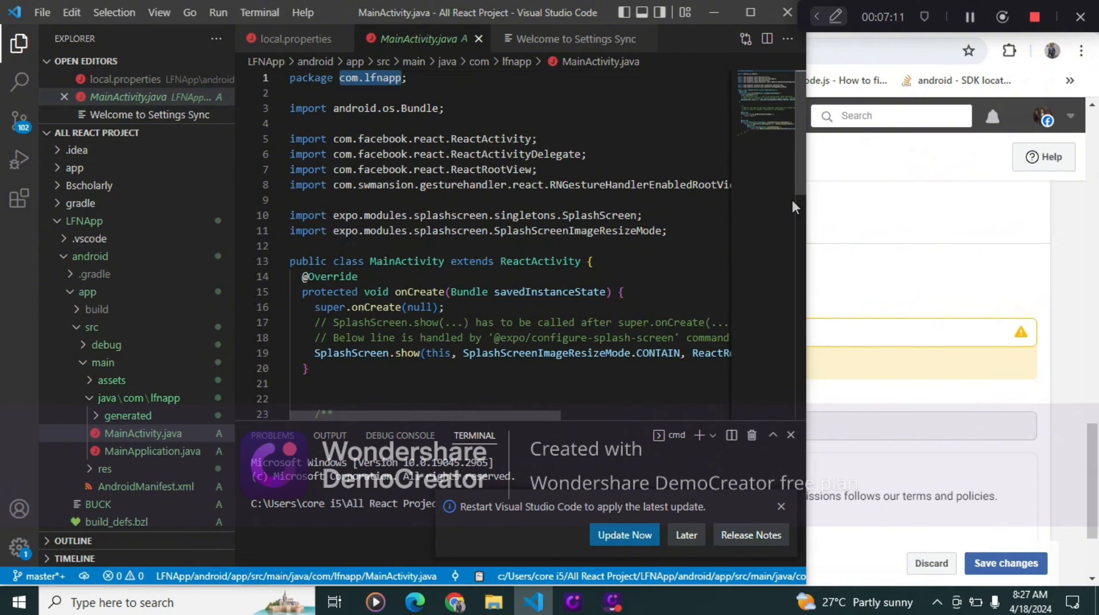
pyautogui.click(852, 248)
# - Copy the class name com.evidenceapp.MainActivity from the LFN App's Android settings and return to the Legal App tab
pyautogui.click(696, 22)
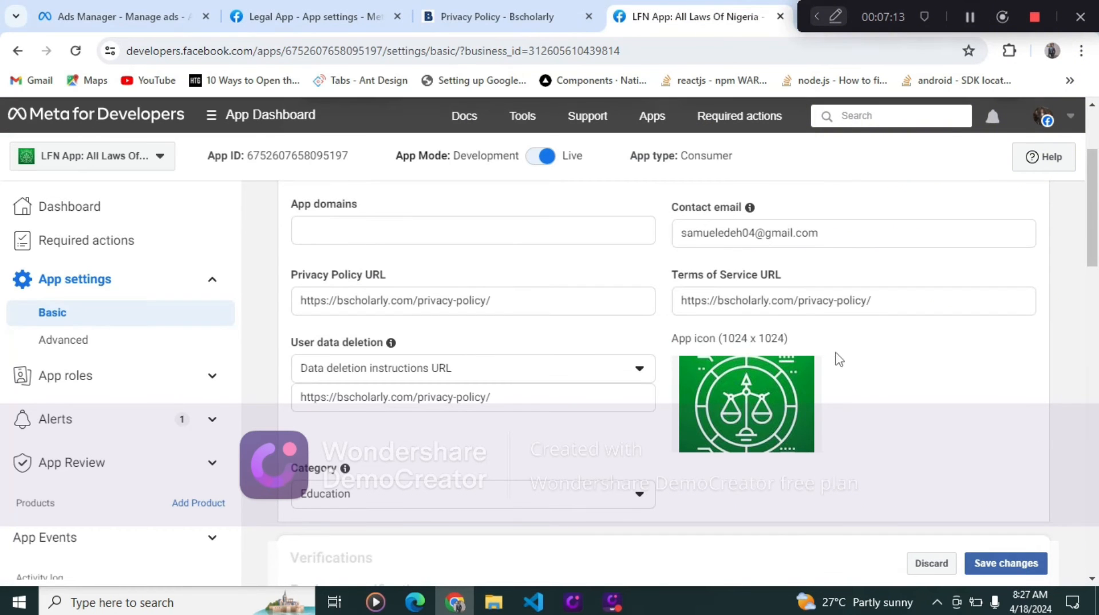
pyautogui.scroll(3, 805, 318)
pyautogui.scroll(-15, 807, 319)
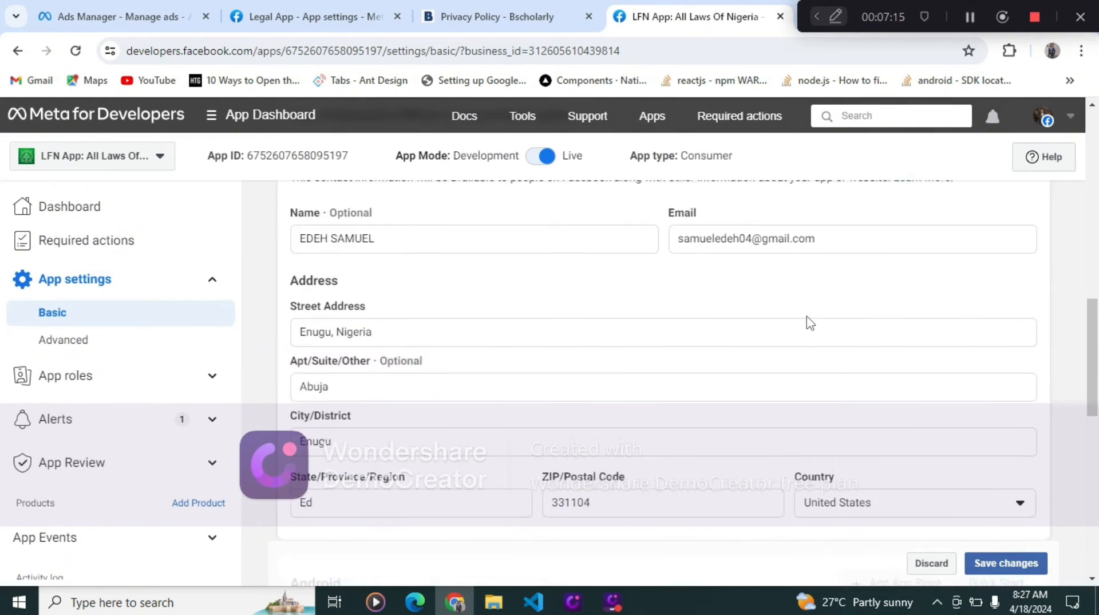
pyautogui.scroll(-5, 807, 322)
pyautogui.scroll(1, 841, 306)
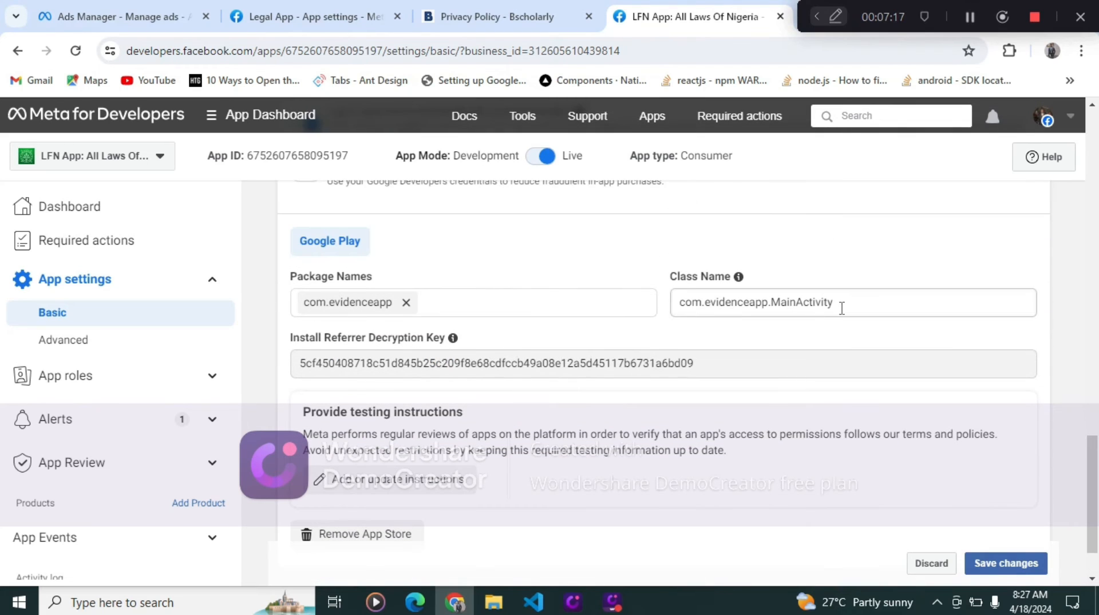
pyautogui.click(844, 305)
pyautogui.moveTo(845, 305); pyautogui.dragTo(665, 324)
pyautogui.hotkey('ctrl', 'c')
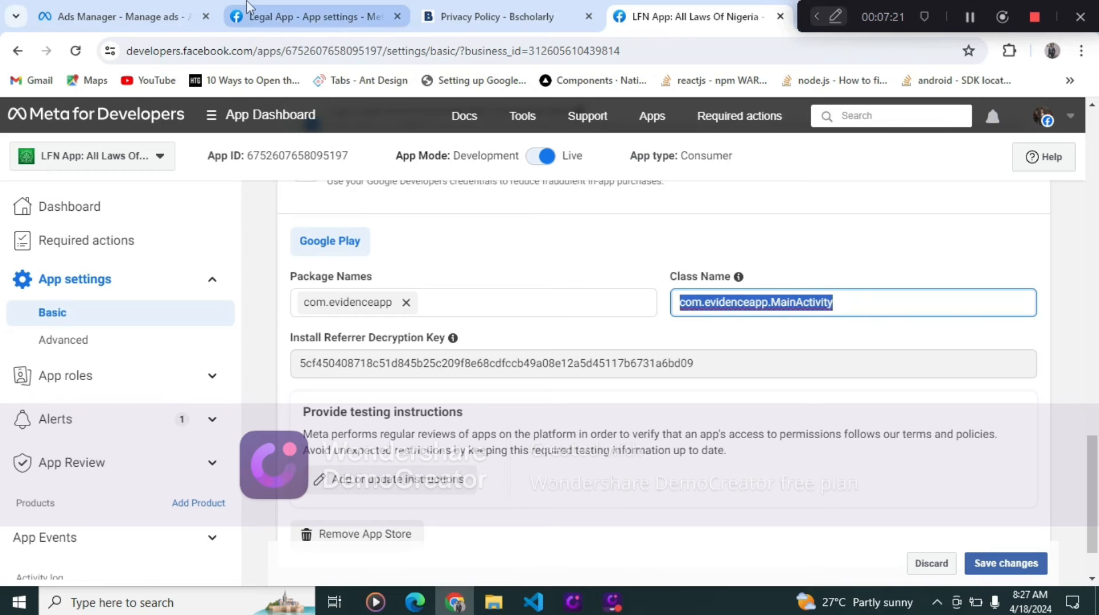
pyautogui.click(279, 10)
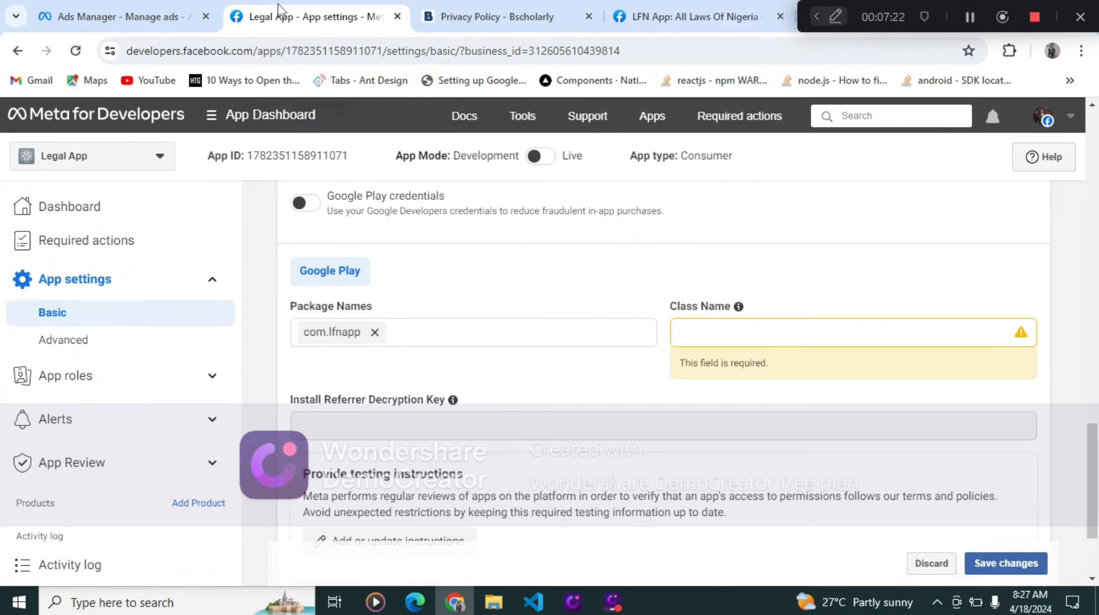
# - Paste the copied class name into the Class Name field and change it to com.lfnapp.MainActivity
pyautogui.click(731, 330)
pyautogui.hotkey('ctrl', 'v')
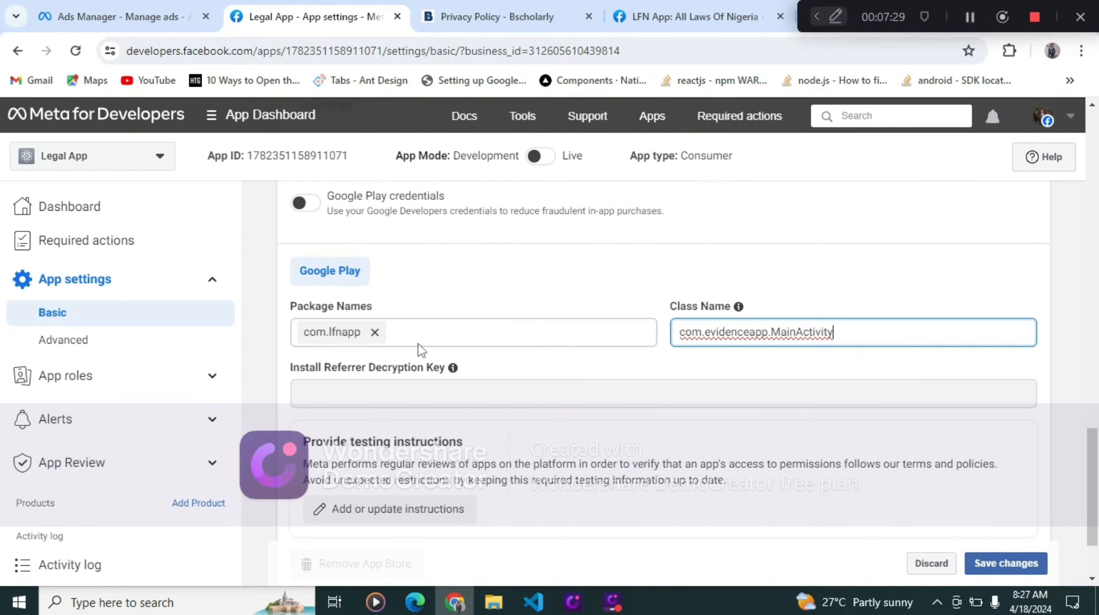
pyautogui.moveTo(768, 332); pyautogui.dragTo(681, 338)
pyautogui.write('com')
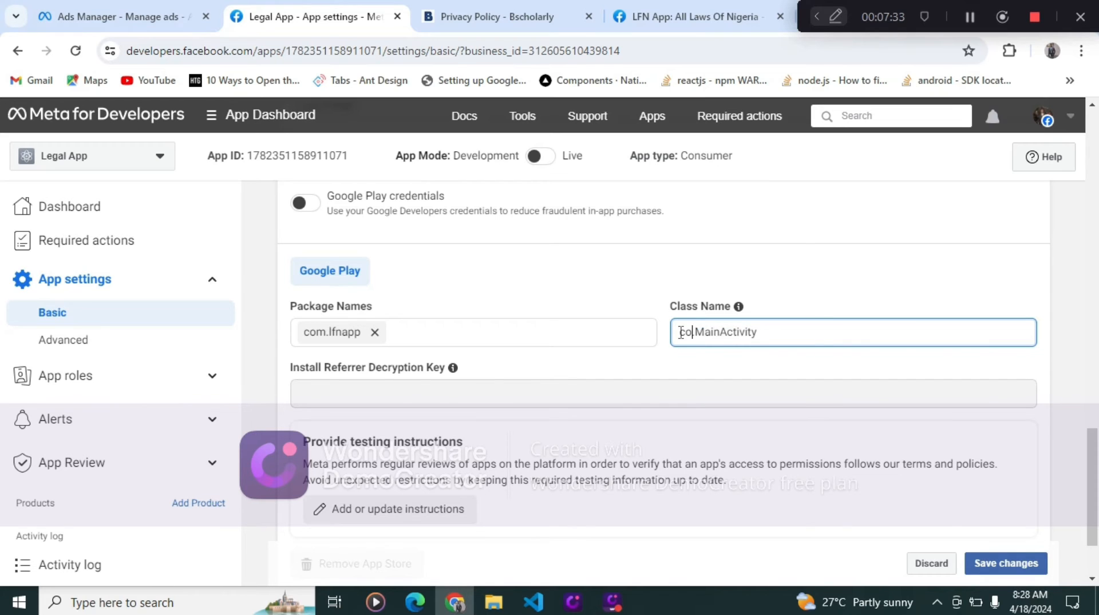
pyautogui.write('.')
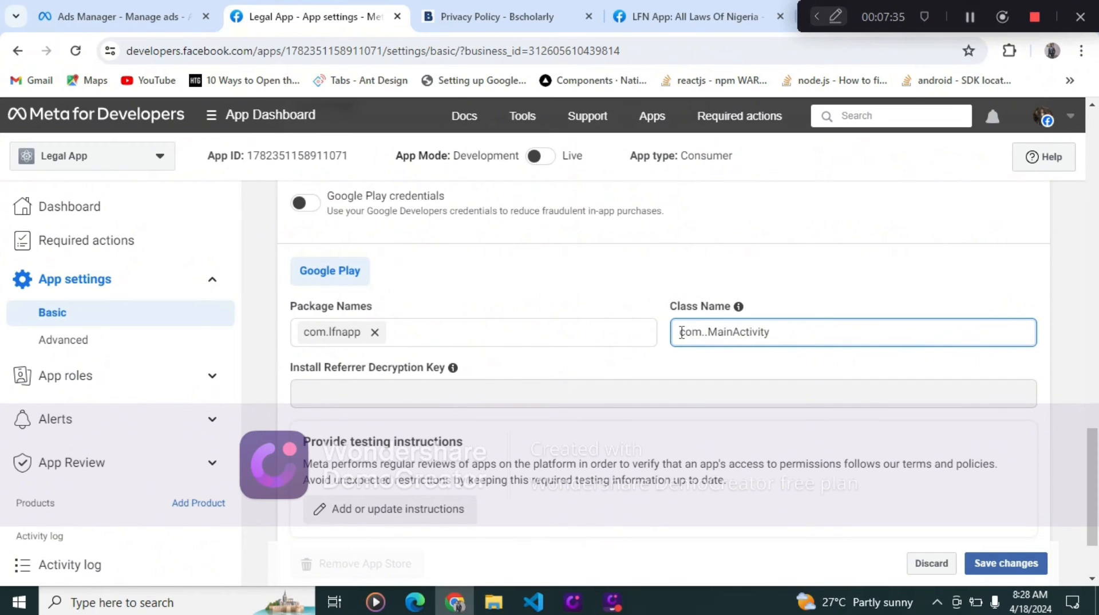
pyautogui.write('lfnapp')
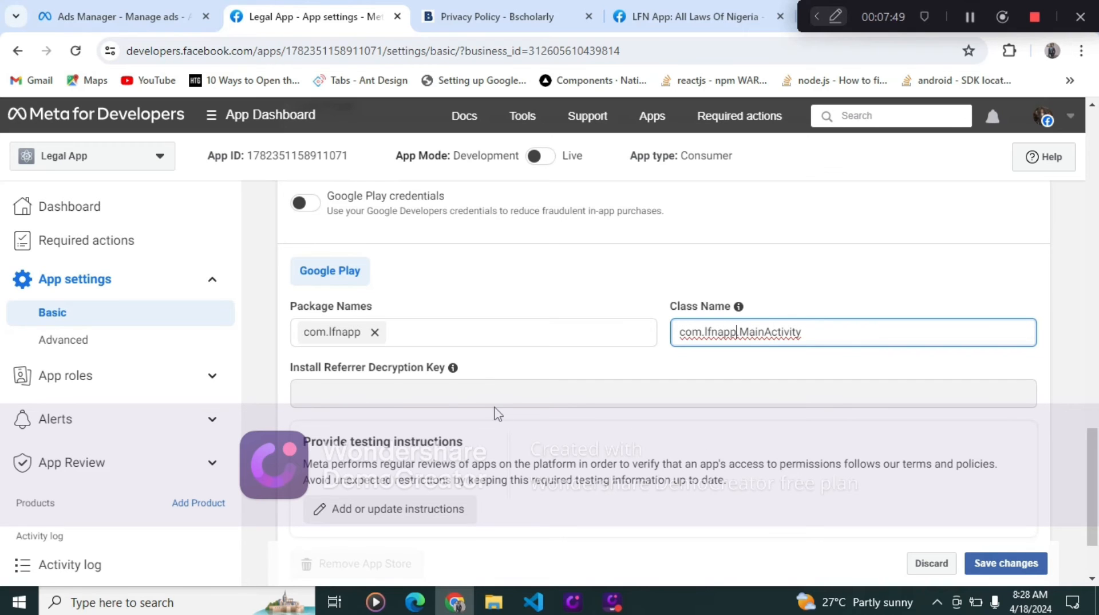
# - Upload bestlogo (1) from the Downloads folder as the app icon
pyautogui.scroll(-2, 497, 412)
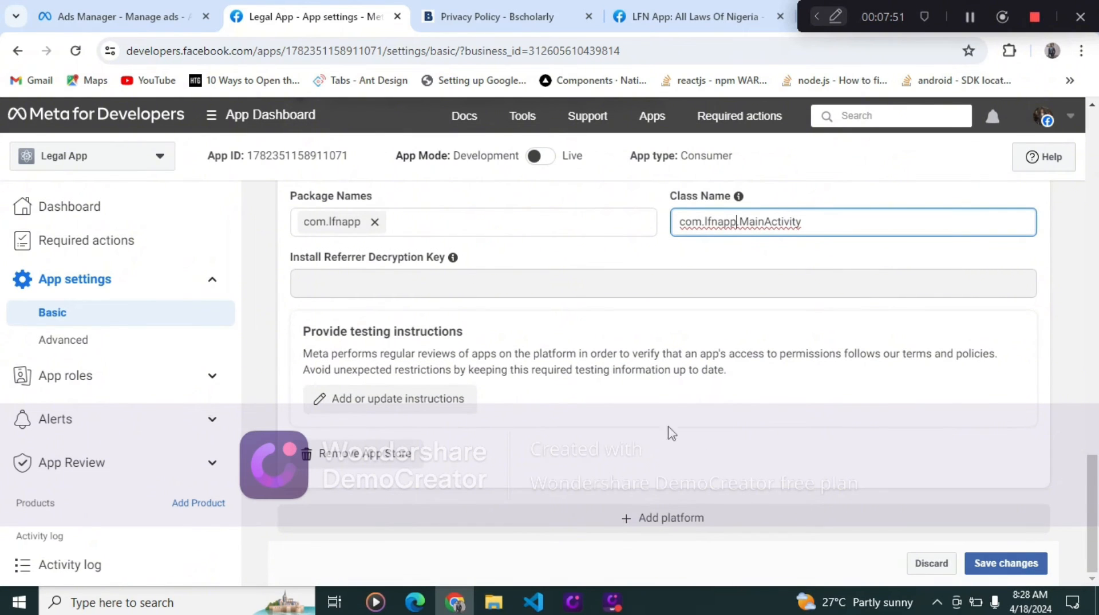
pyautogui.scroll(4, 540, 417)
pyautogui.scroll(12, 538, 421)
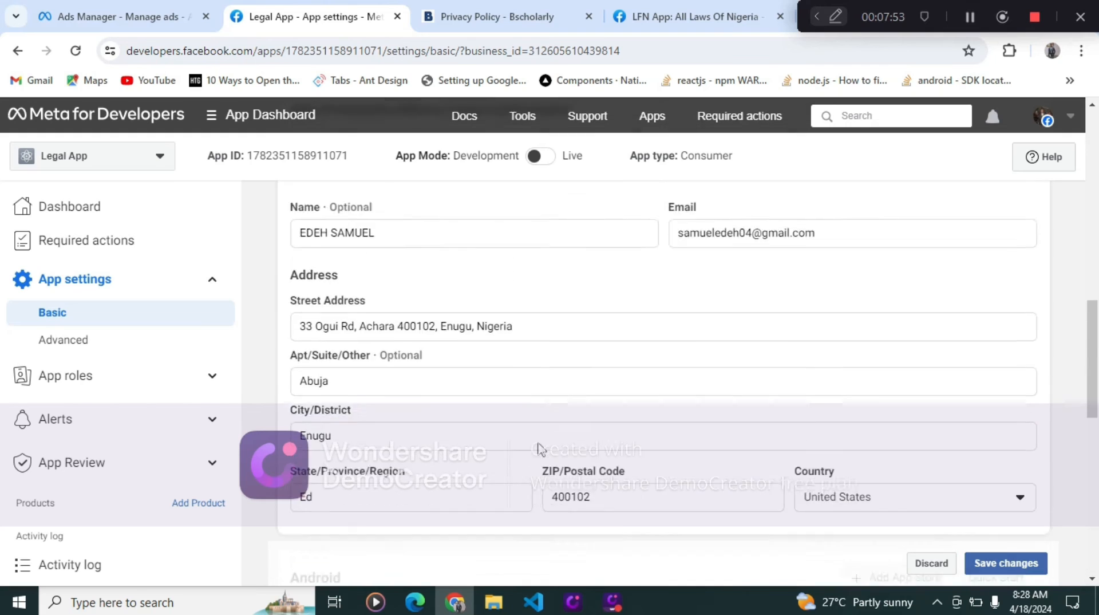
pyautogui.scroll(6, 546, 455)
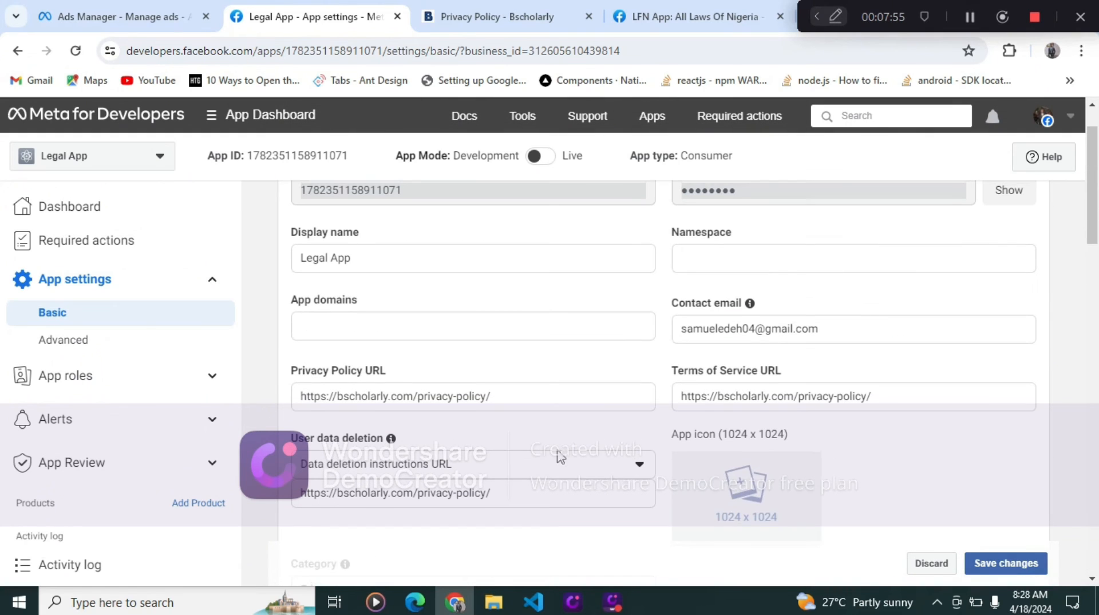
pyautogui.click(744, 512)
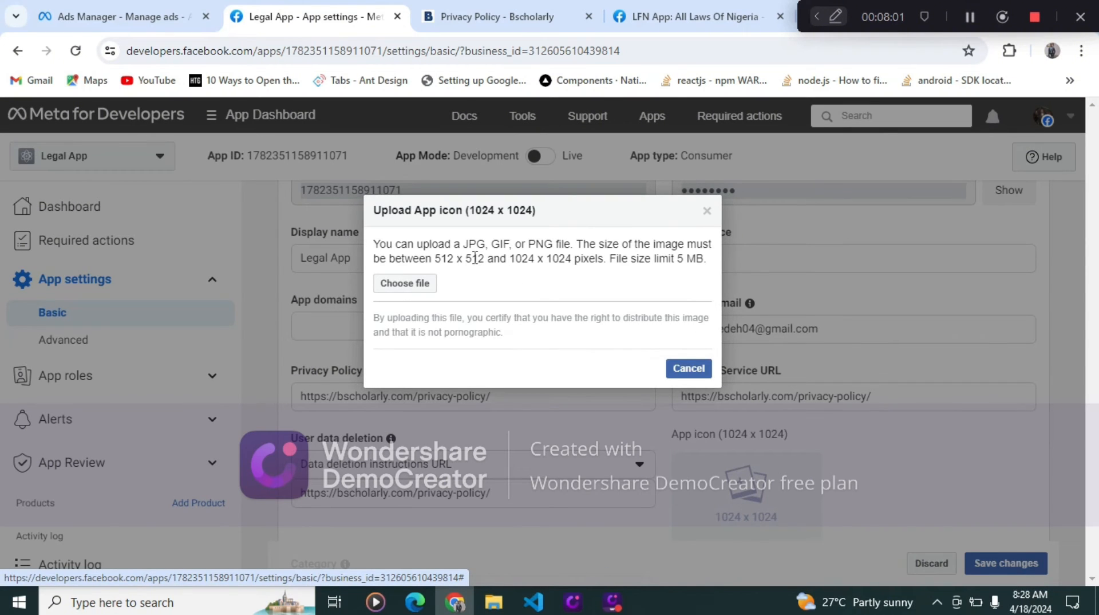
pyautogui.click(410, 287)
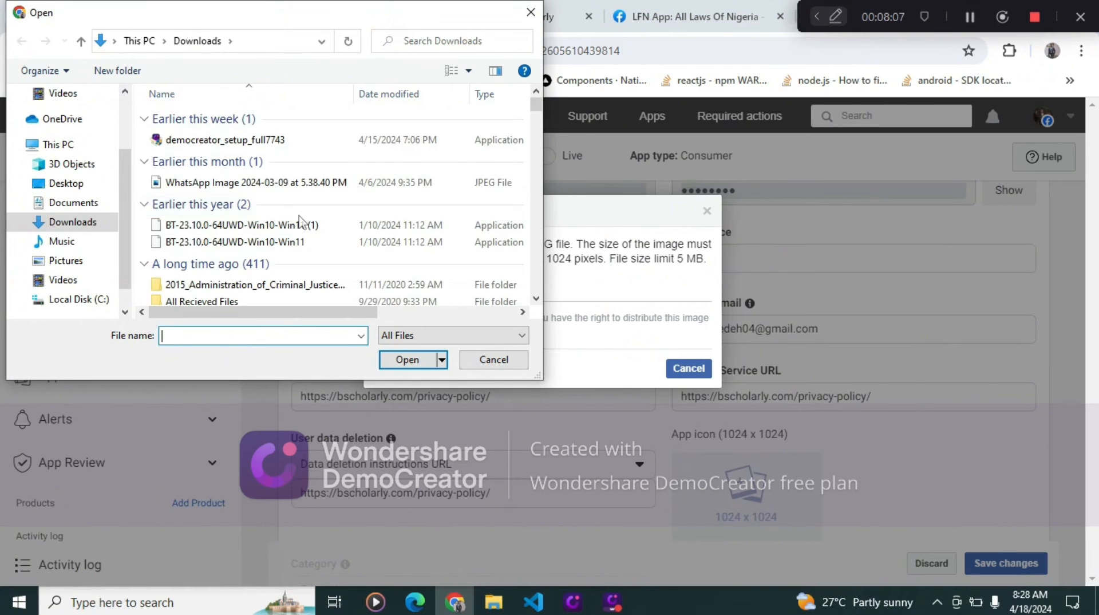
pyautogui.scroll(-10, 295, 222)
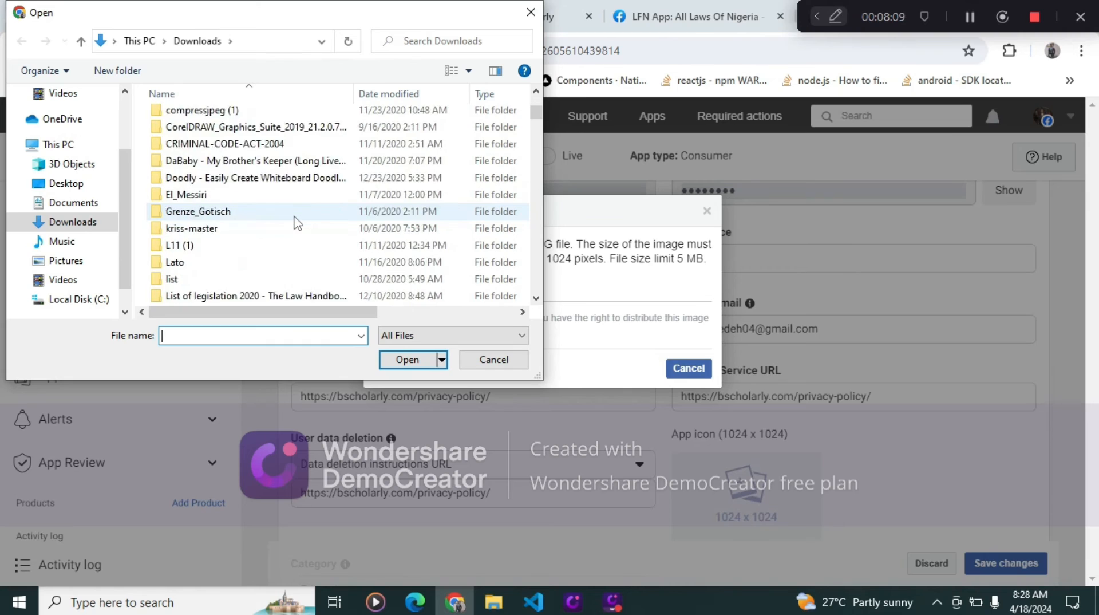
pyautogui.scroll(-5, 294, 222)
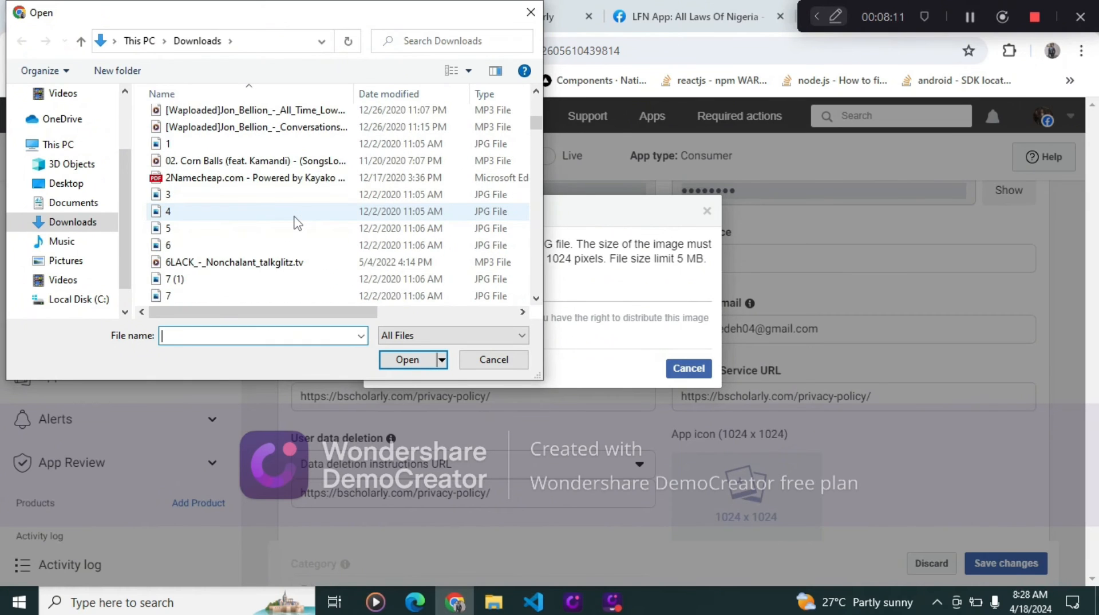
pyautogui.scroll(-10, 294, 222)
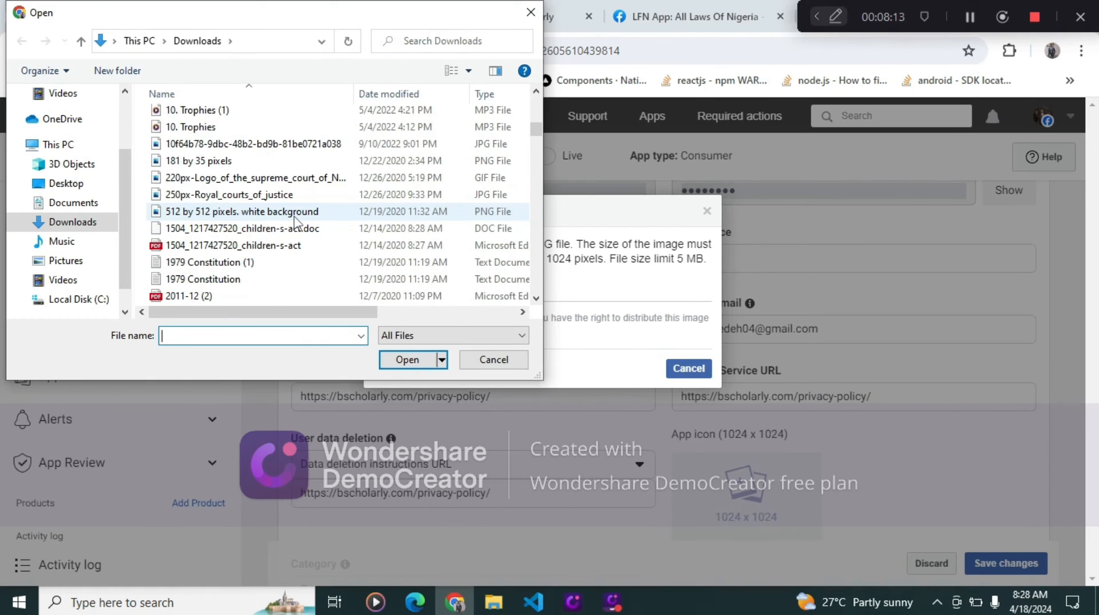
pyautogui.scroll(-4, 295, 223)
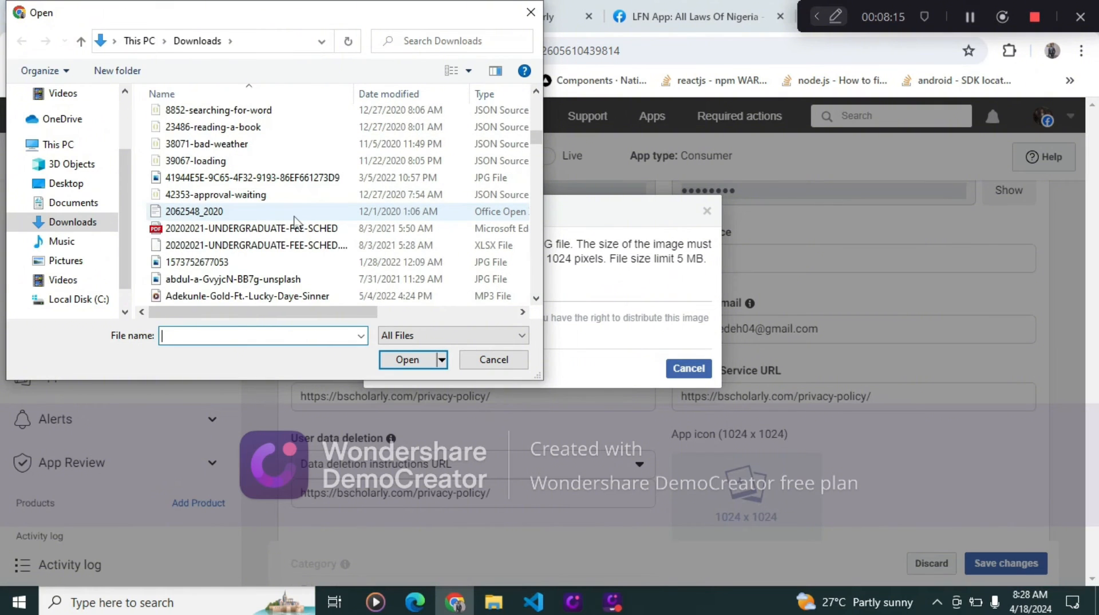
pyautogui.scroll(-6, 295, 222)
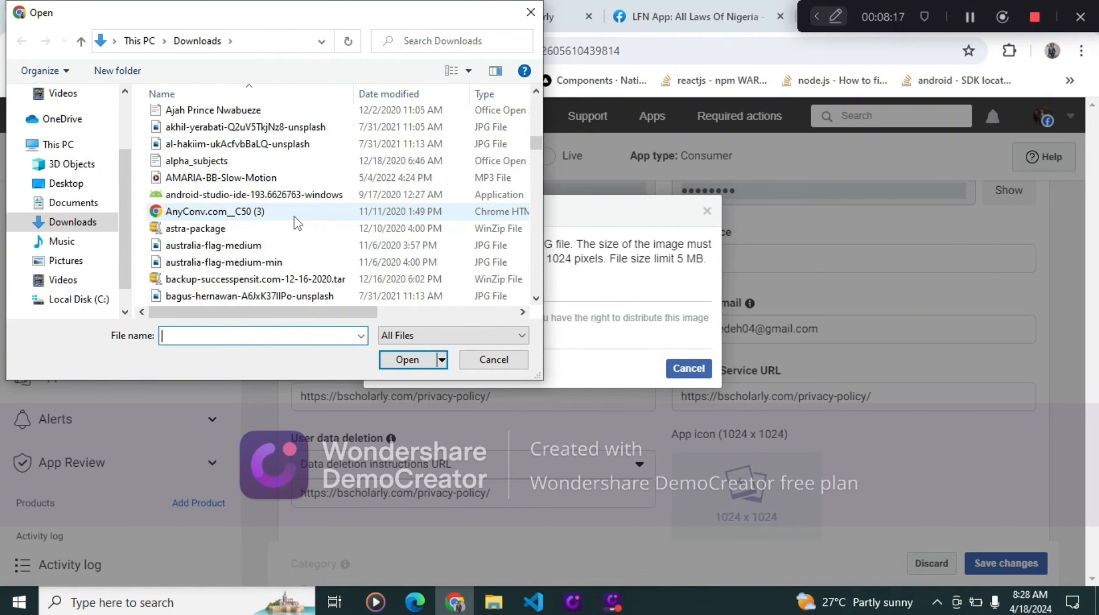
pyautogui.scroll(-3, 295, 217)
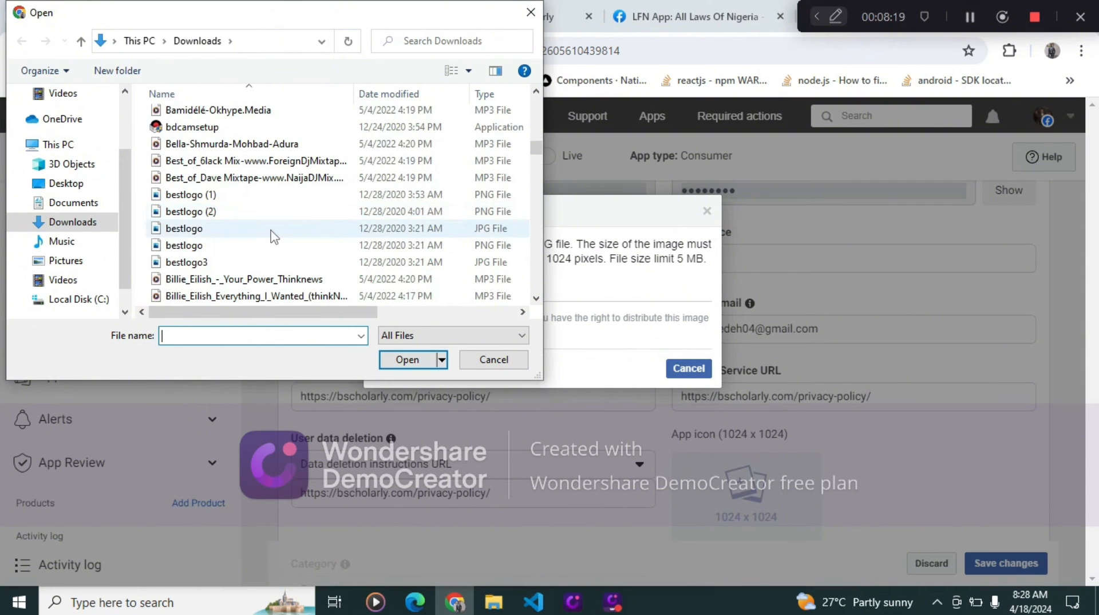
pyautogui.click(198, 197)
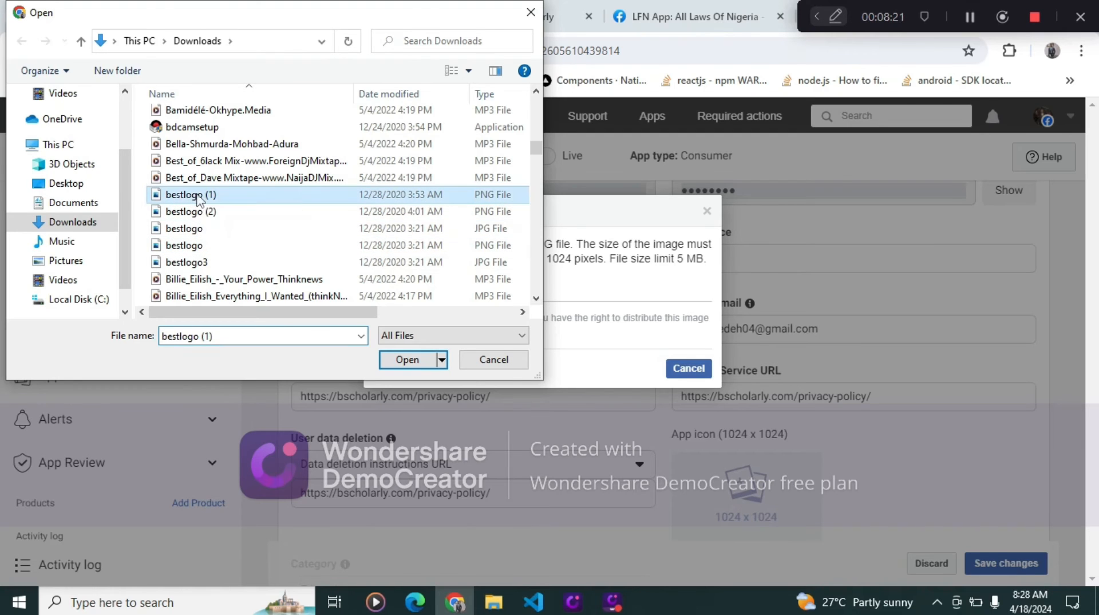
pyautogui.click(407, 359)
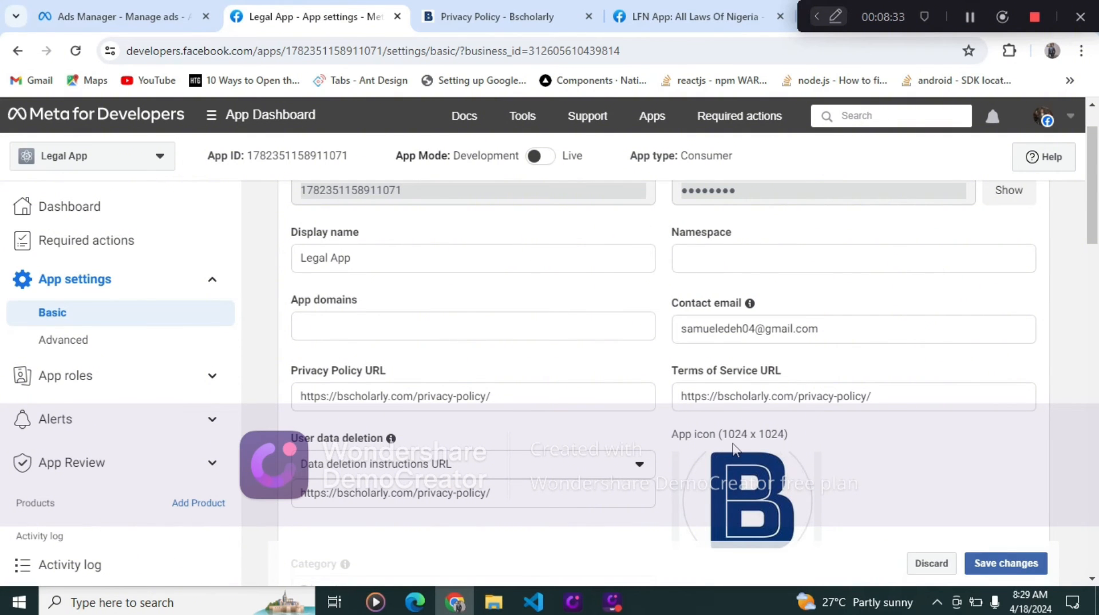
# - Save the app settings changes and accept saving the address in the Chrome account
pyautogui.scroll(-4, 823, 449)
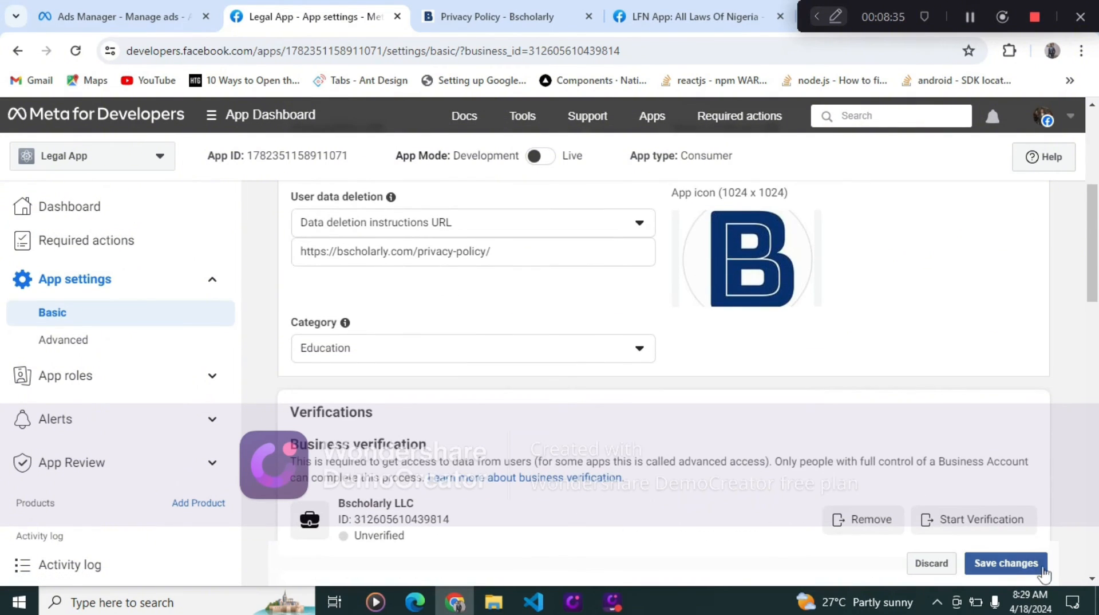
pyautogui.scroll(-3, 949, 461)
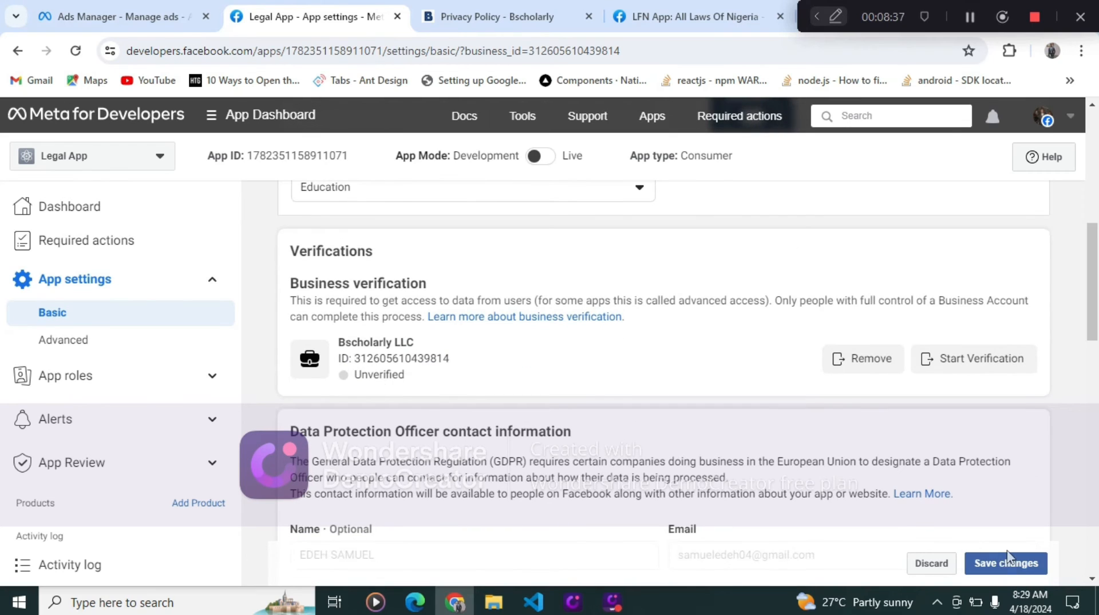
pyautogui.click(999, 563)
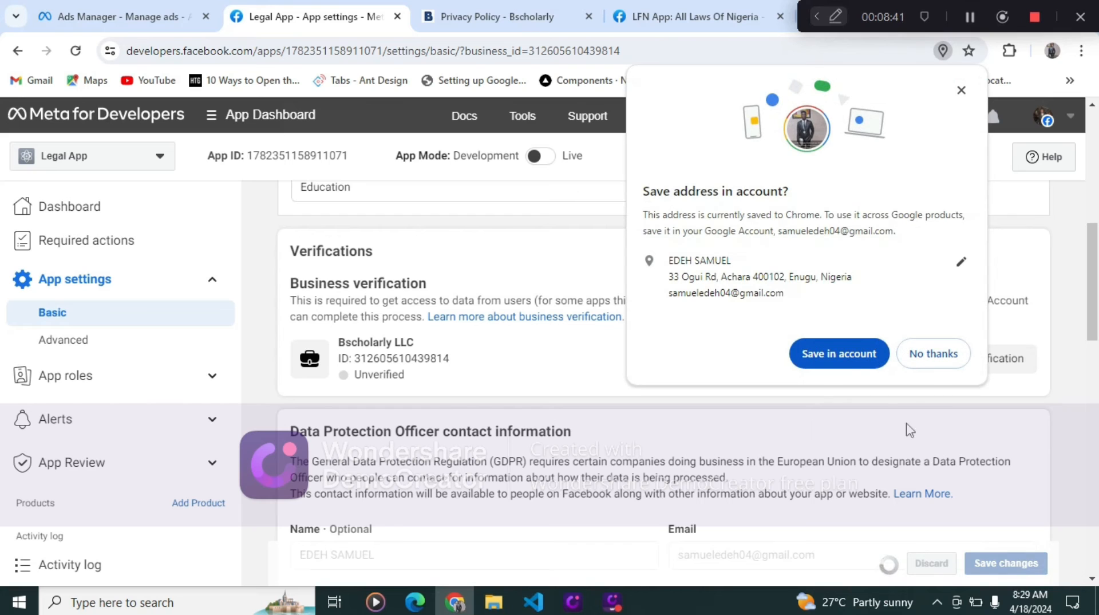
pyautogui.click(841, 354)
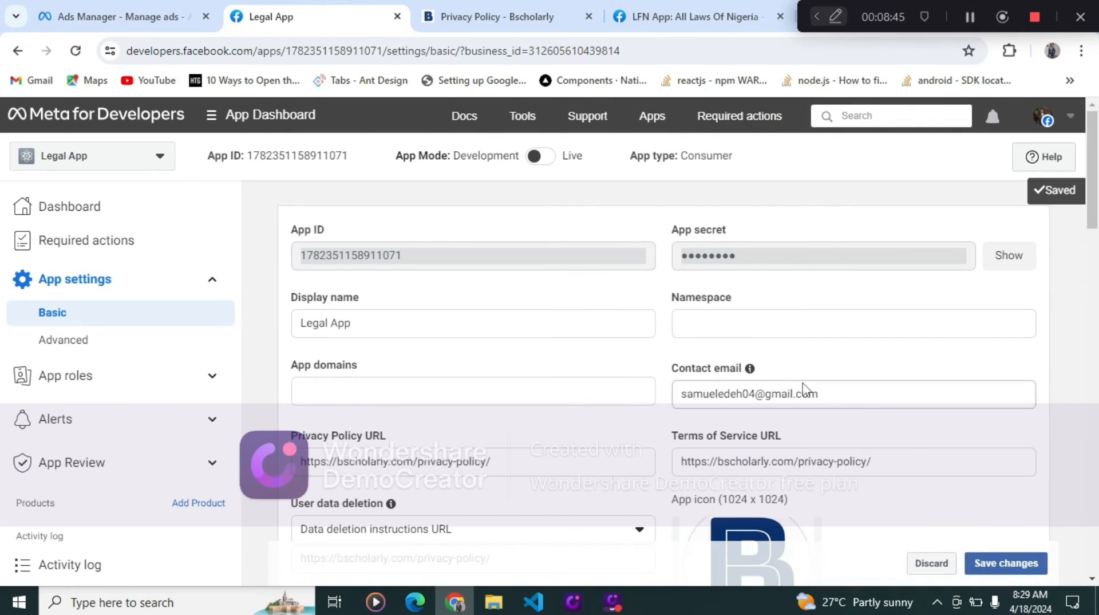
# - Review the saved basic settings and Android platform details
pyautogui.scroll(-15, 596, 319)
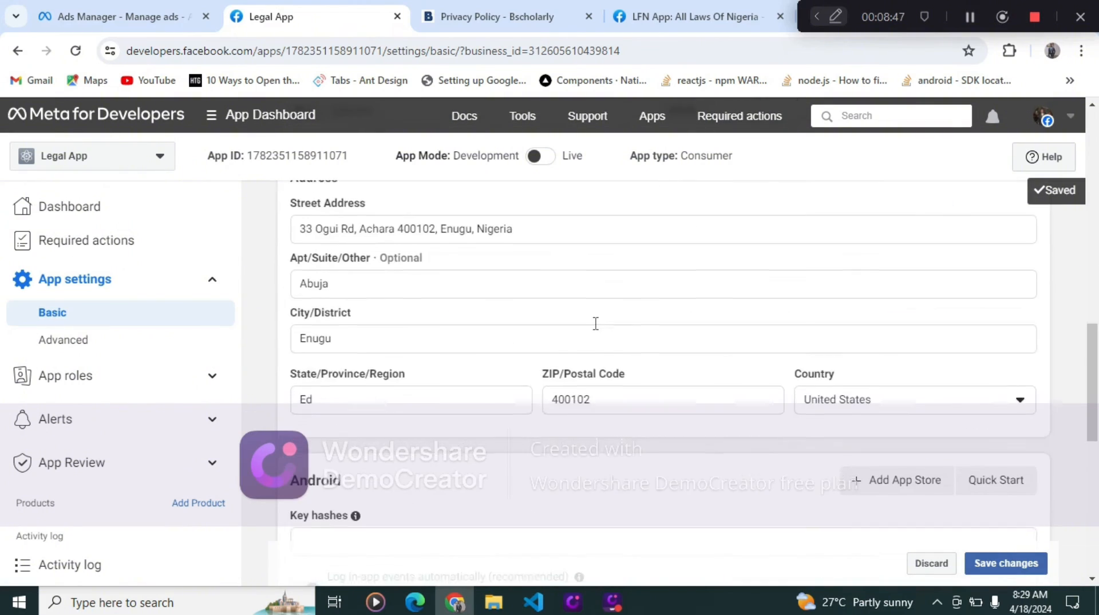
pyautogui.scroll(-8, 596, 324)
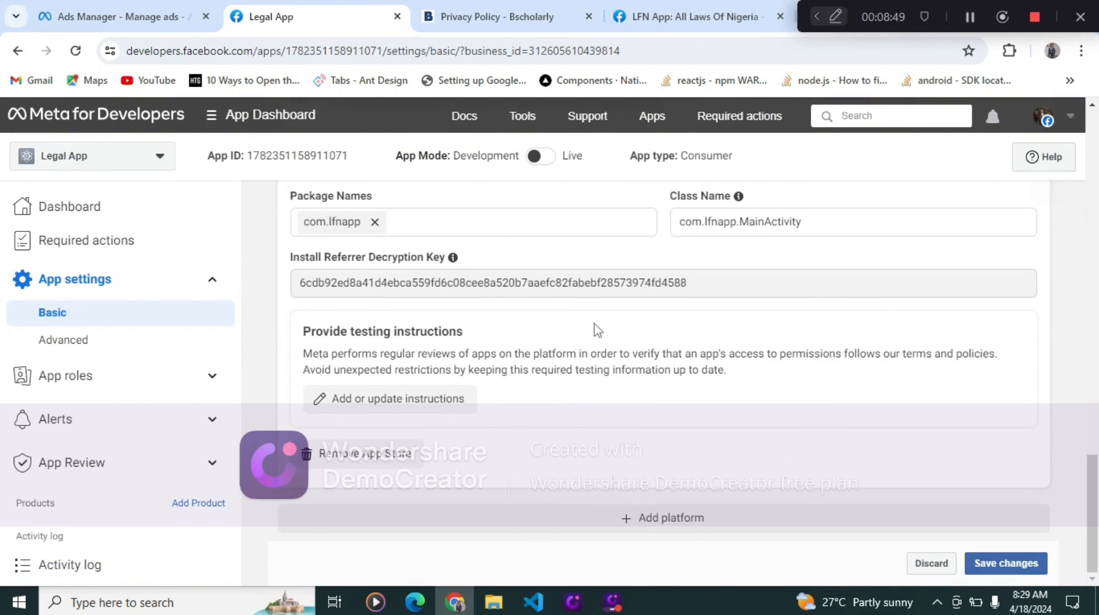
pyautogui.scroll(12, 595, 330)
pyautogui.scroll(-12, 595, 330)
pyautogui.scroll(15, 609, 308)
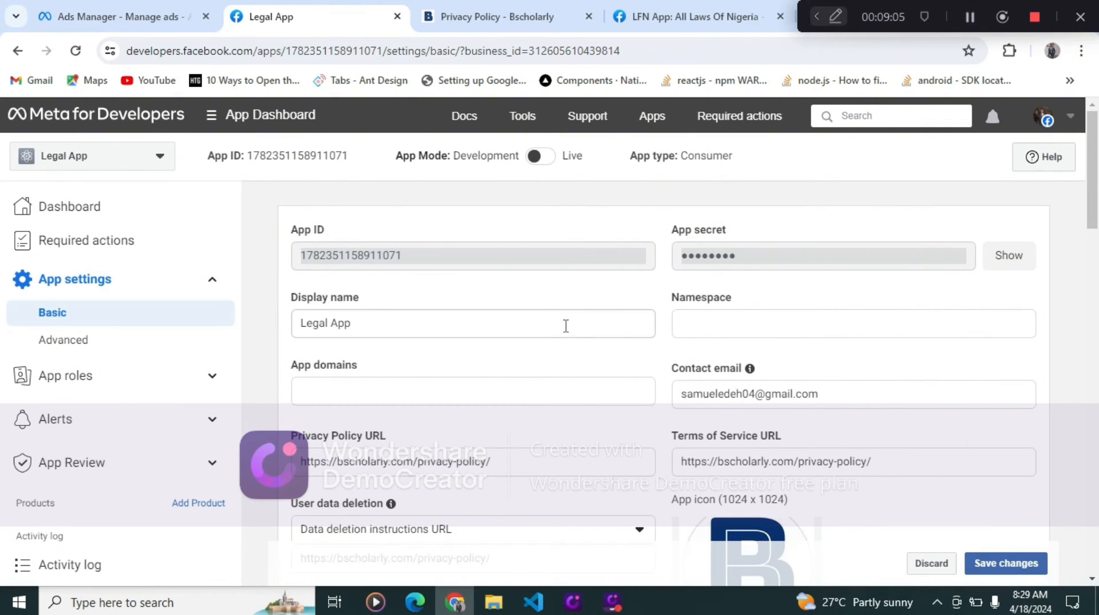
# - Try to switch the Legal App from Development to Live mode and close the warning dialogs
pyautogui.moveTo(542, 156)
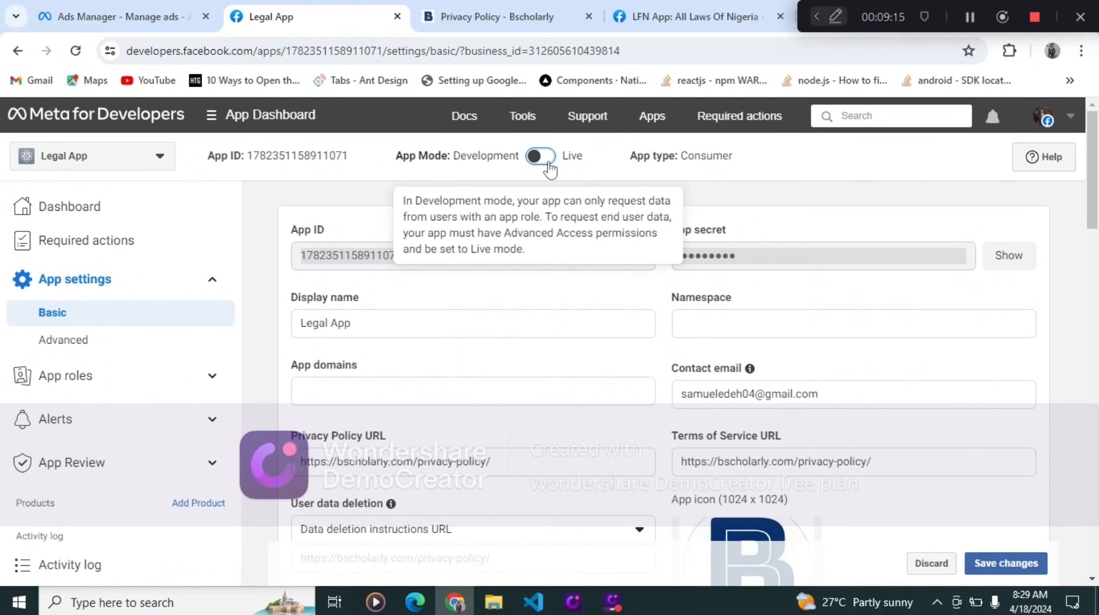
pyautogui.click(548, 162)
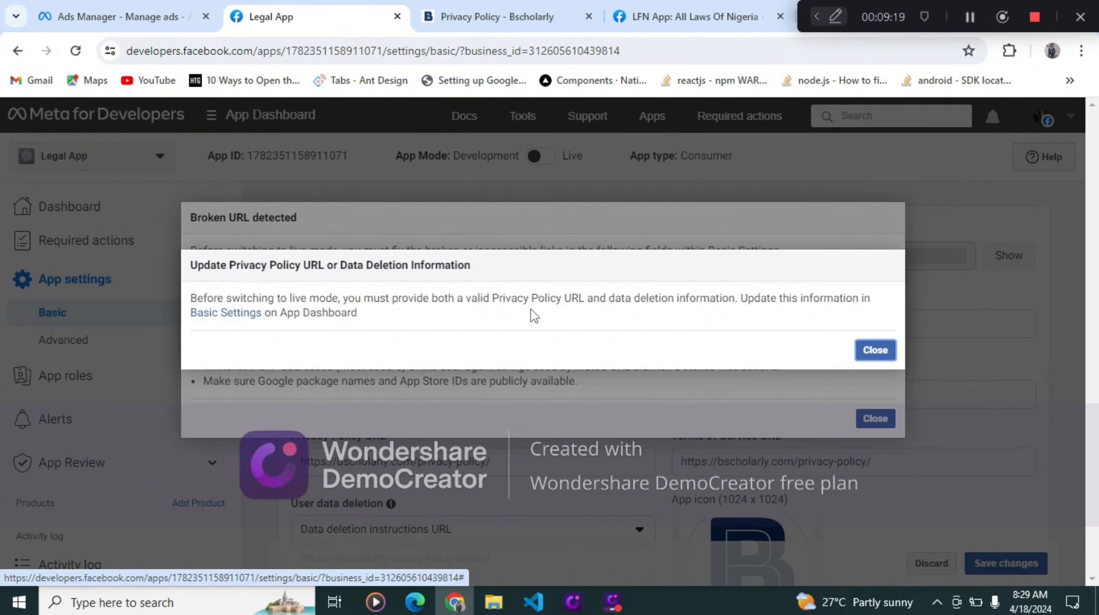
pyautogui.click(879, 350)
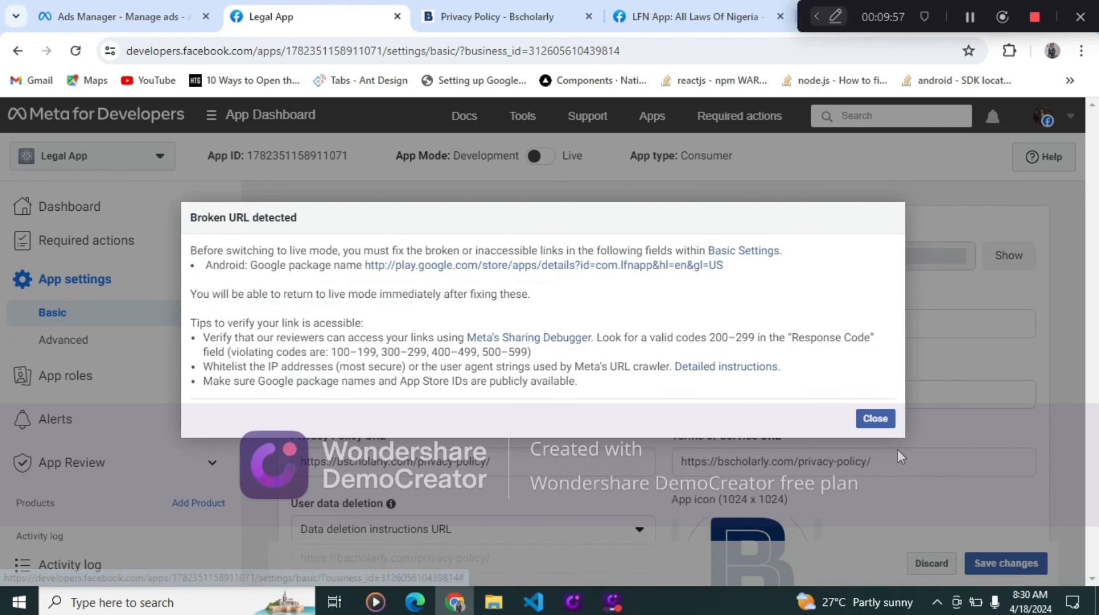
pyautogui.click(874, 419)
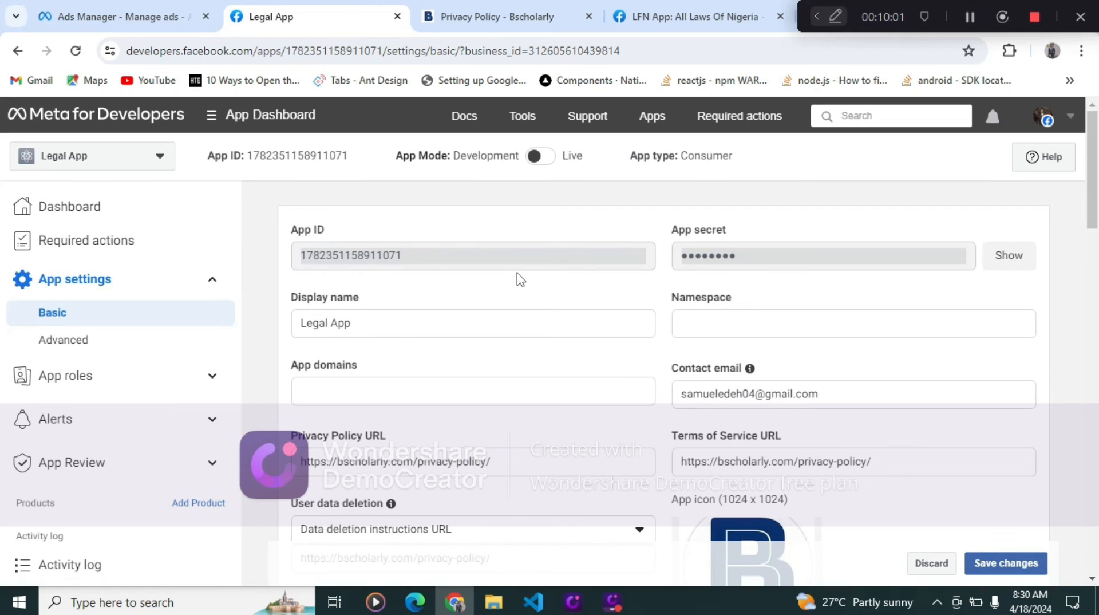
# - Check the Android platform settings, then try again to switch the app to Live mode and close the broken URL warning
pyautogui.scroll(-10, 493, 395)
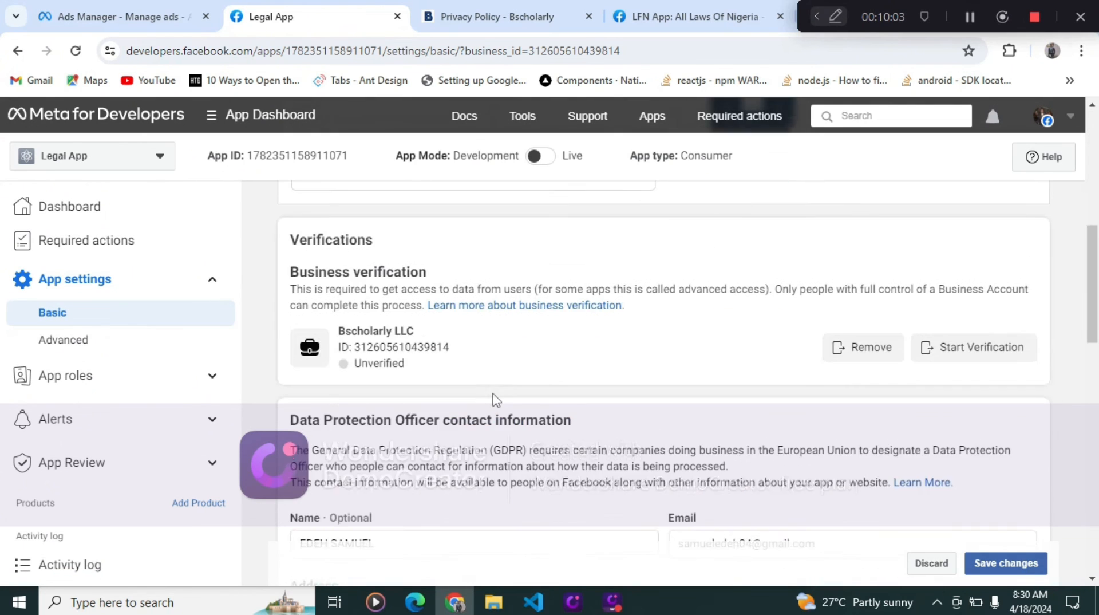
pyautogui.scroll(-10, 497, 400)
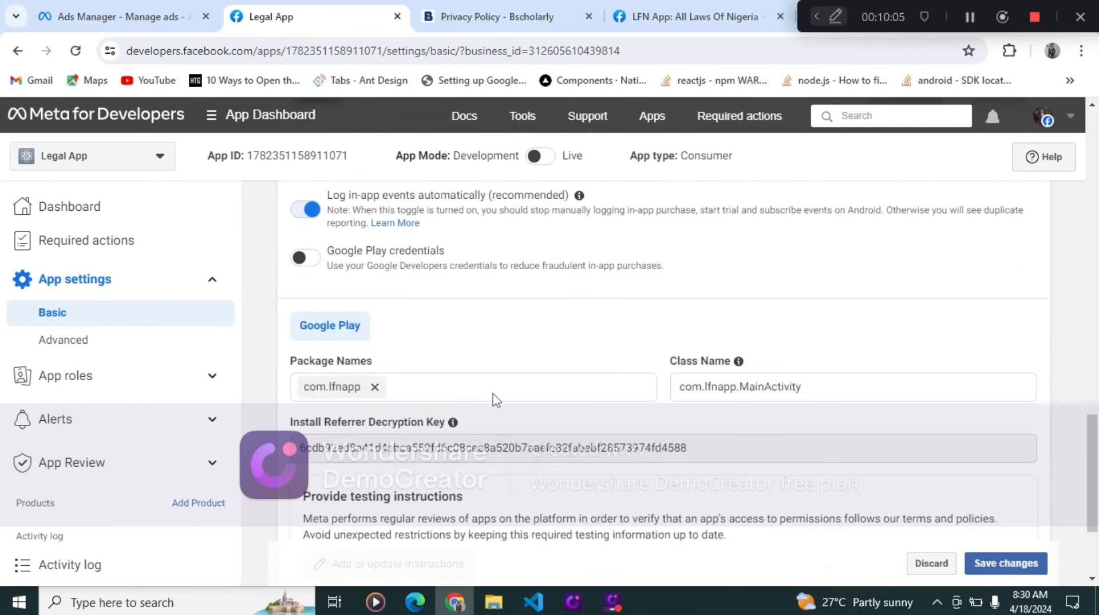
pyautogui.scroll(-2, 496, 400)
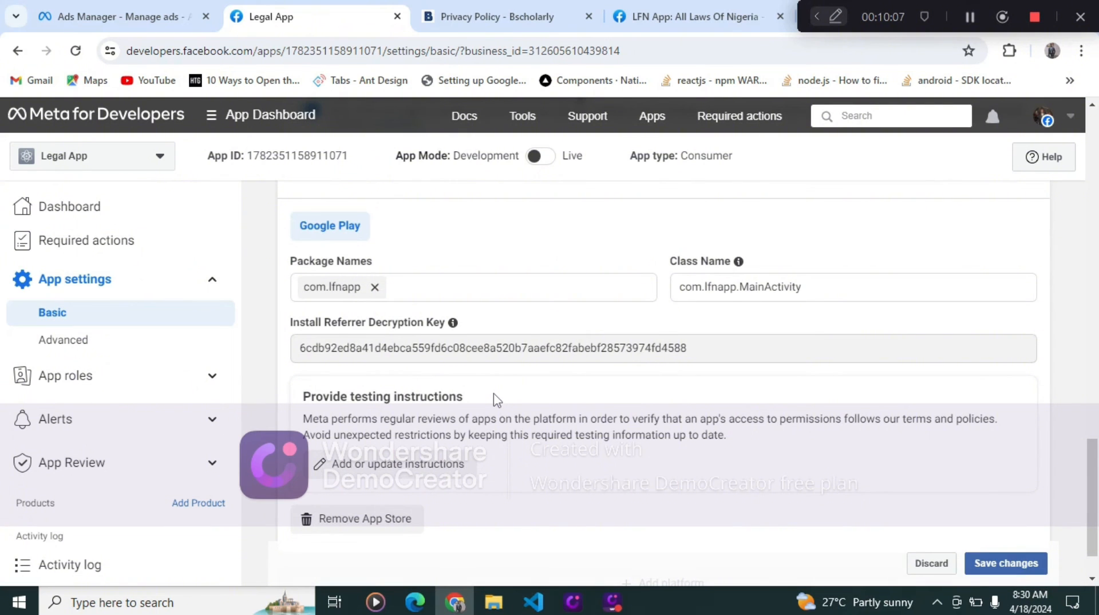
pyautogui.scroll(20, 493, 398)
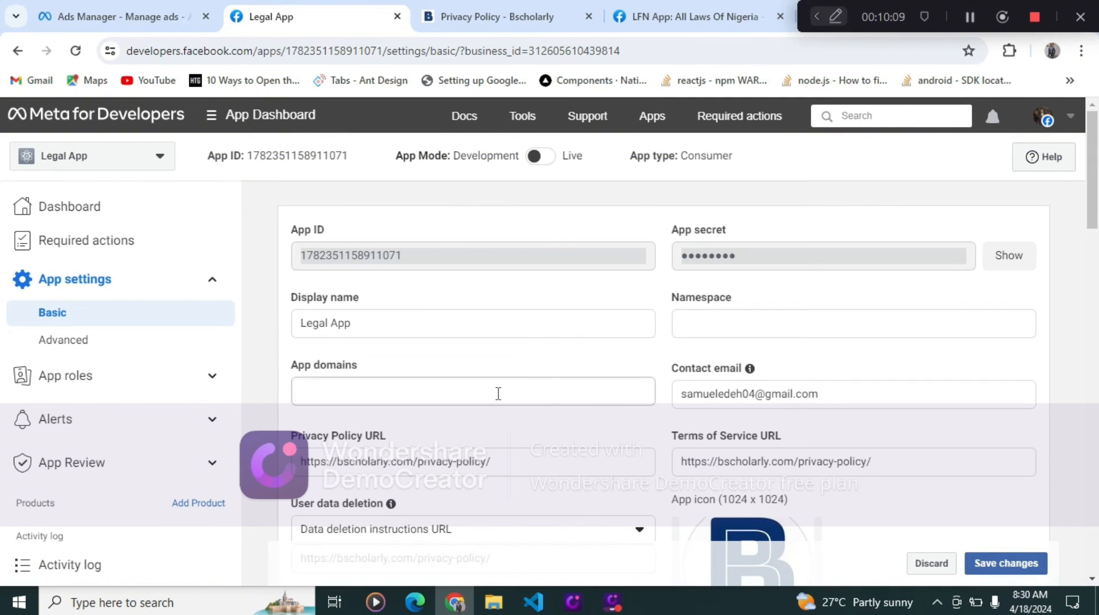
pyautogui.moveTo(541, 157)
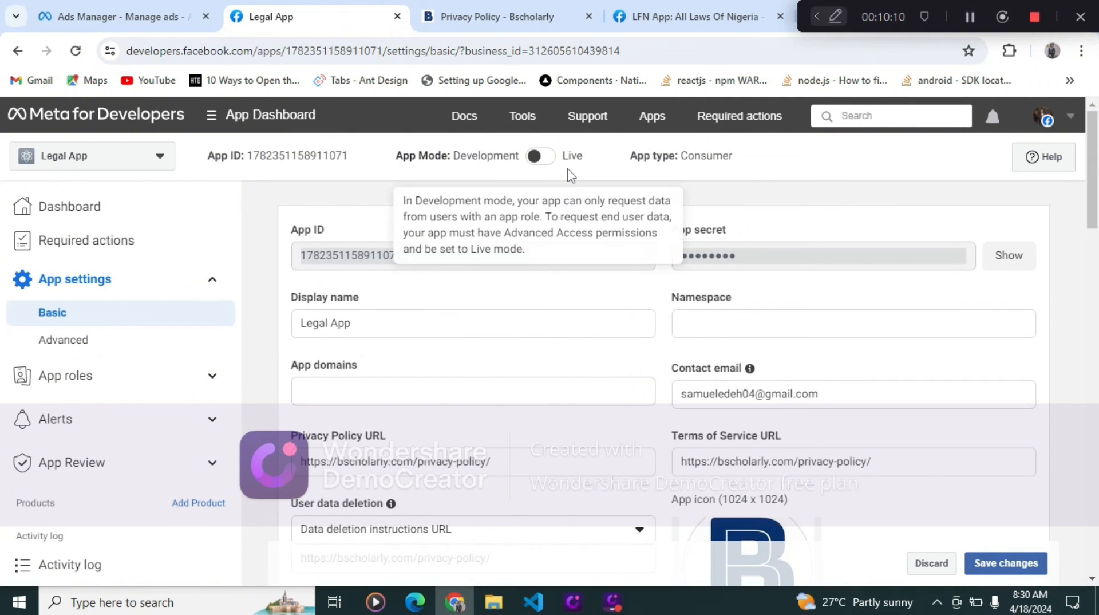
pyautogui.click(541, 157)
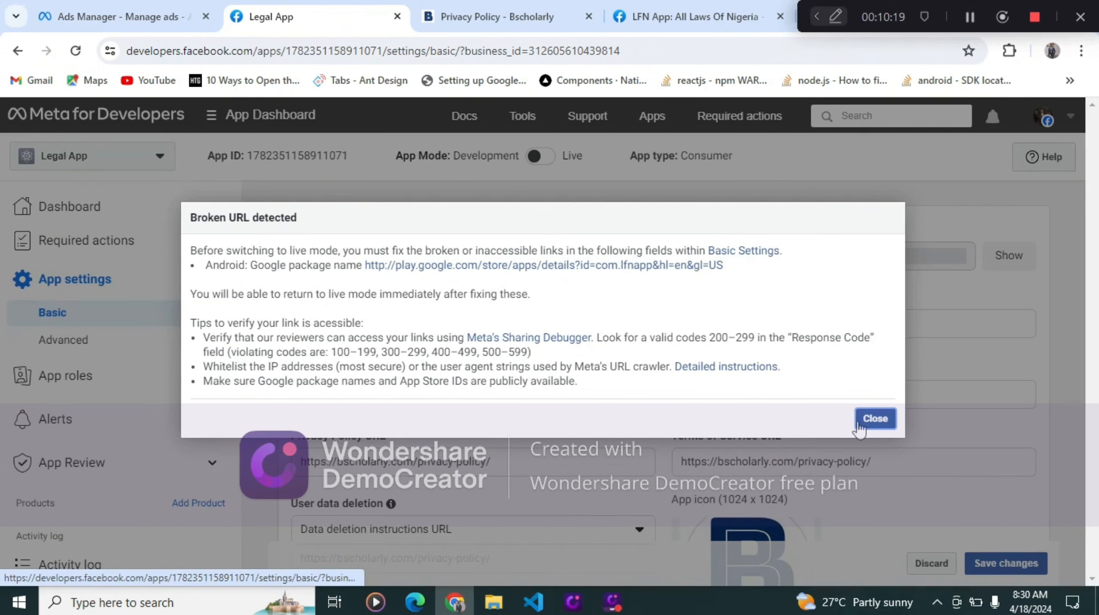
pyautogui.click(858, 429)
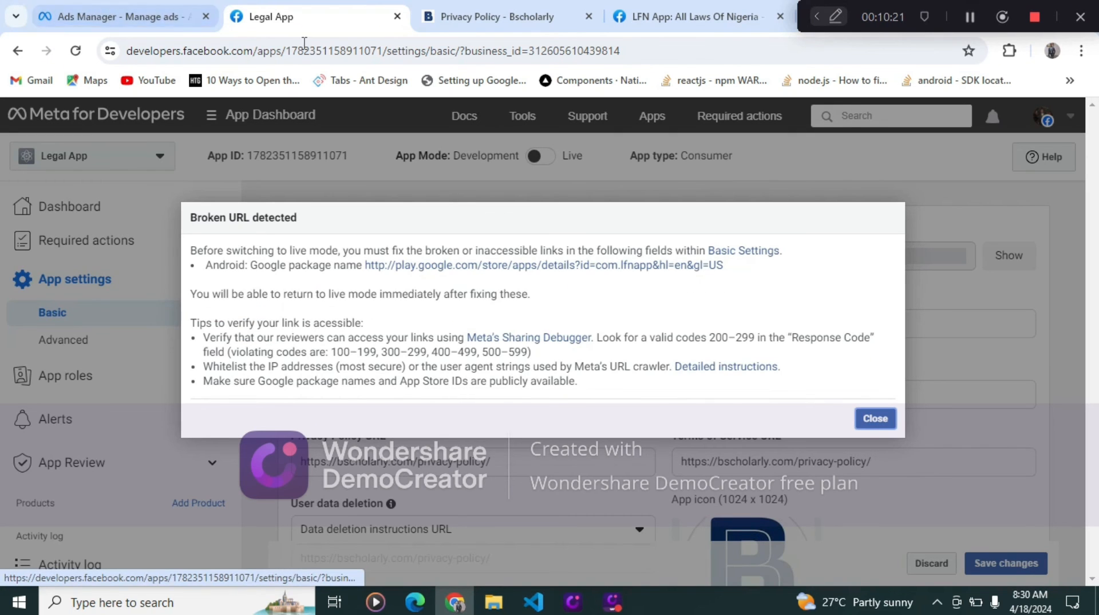
pyautogui.click(875, 419)
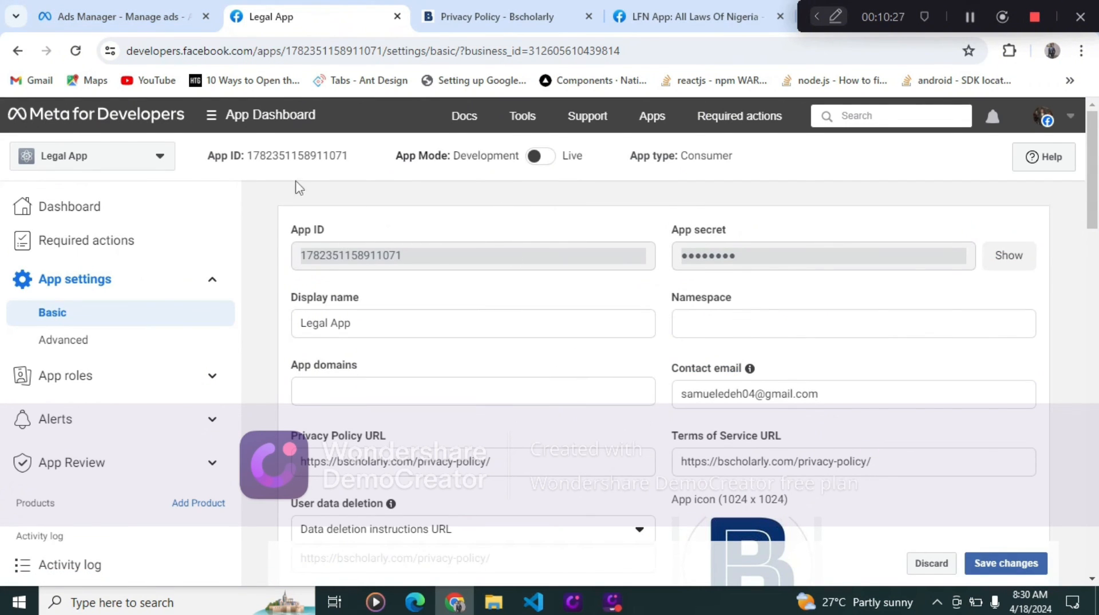
# - In the Law App Stage 2 ad set, select LFN App: All Laws Of Nigeria as the promoted app and continue
pyautogui.click(123, 23)
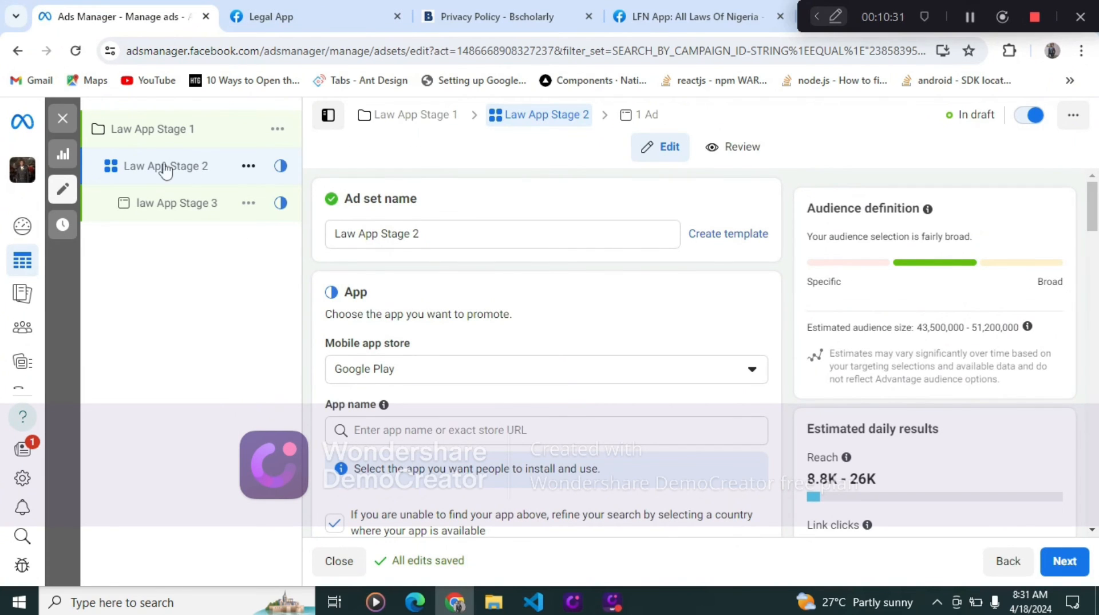
pyautogui.scroll(-1, 473, 279)
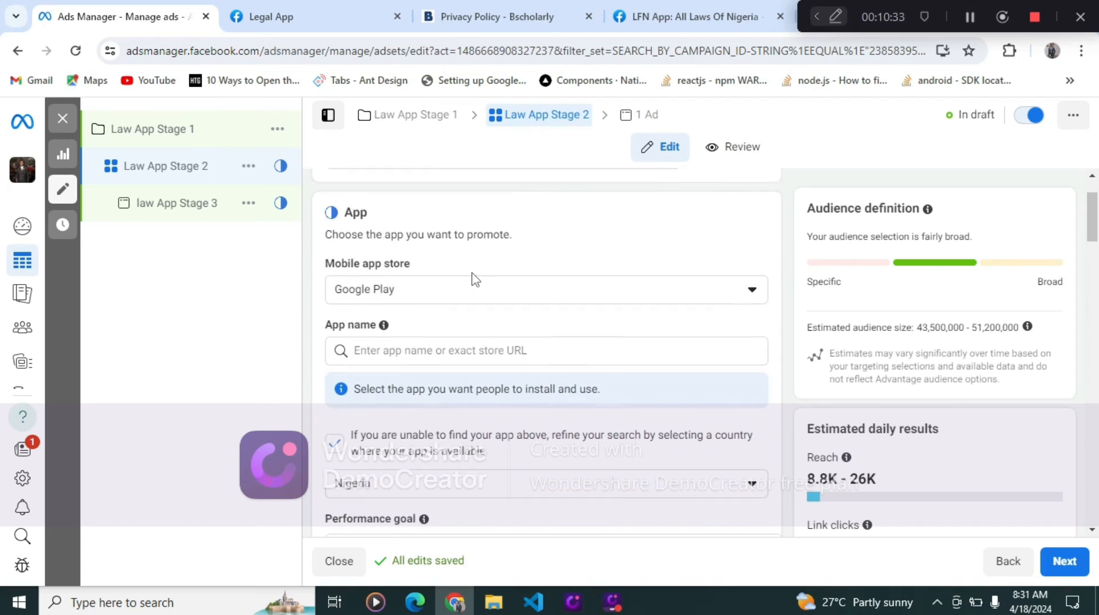
pyautogui.click(517, 351)
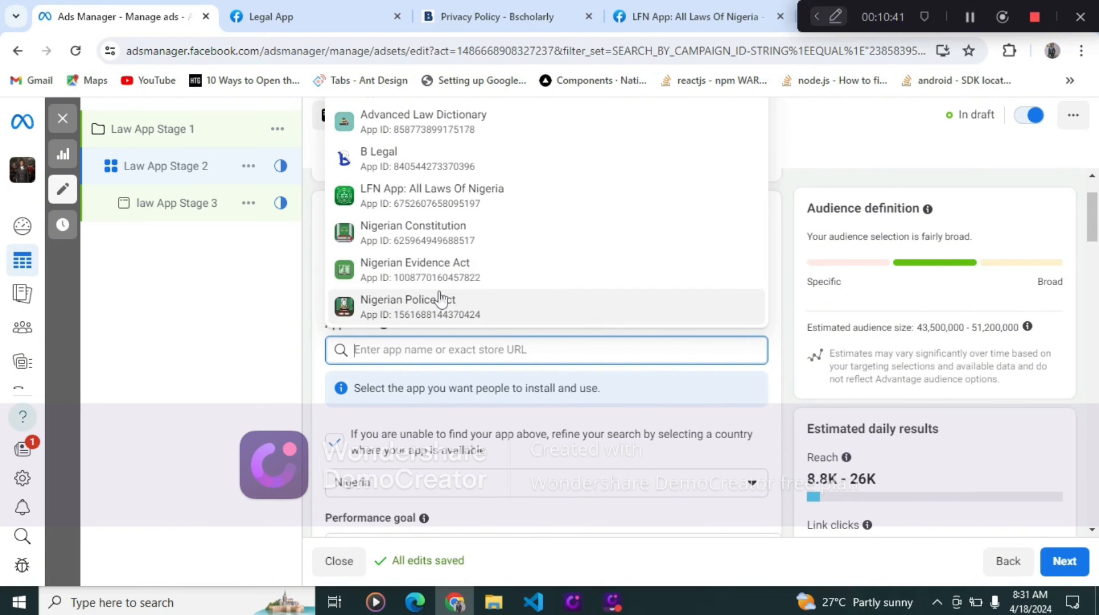
pyautogui.click(432, 200)
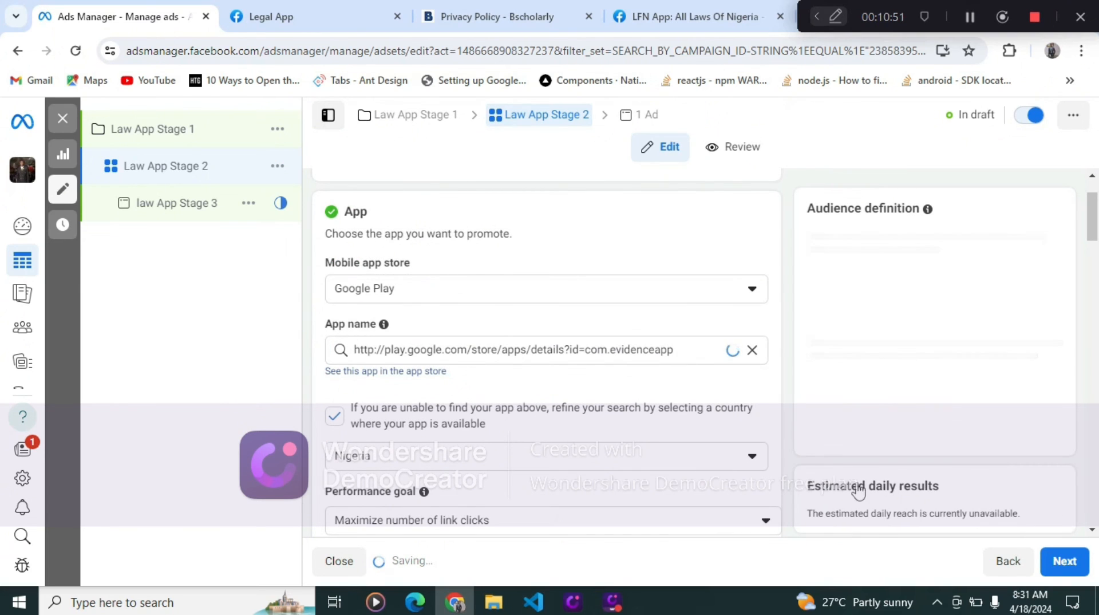
pyautogui.click(1069, 570)
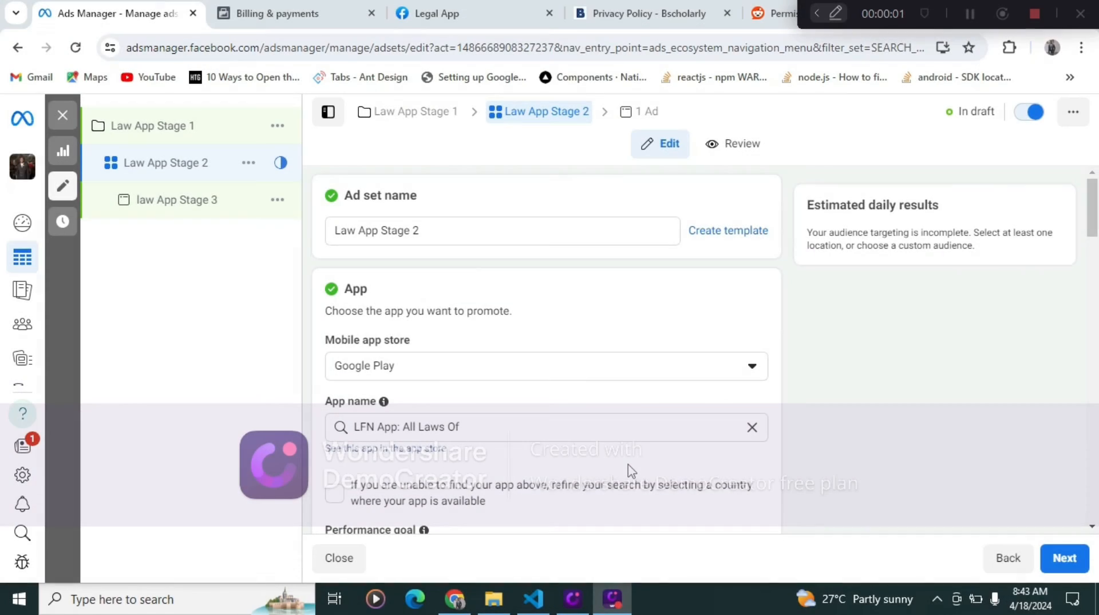
# - Review the ad set's budget scheduling and audience controls, then continue to the ad
pyautogui.scroll(-3, 679, 343)
pyautogui.scroll(3, 681, 344)
pyautogui.scroll(-15, 680, 343)
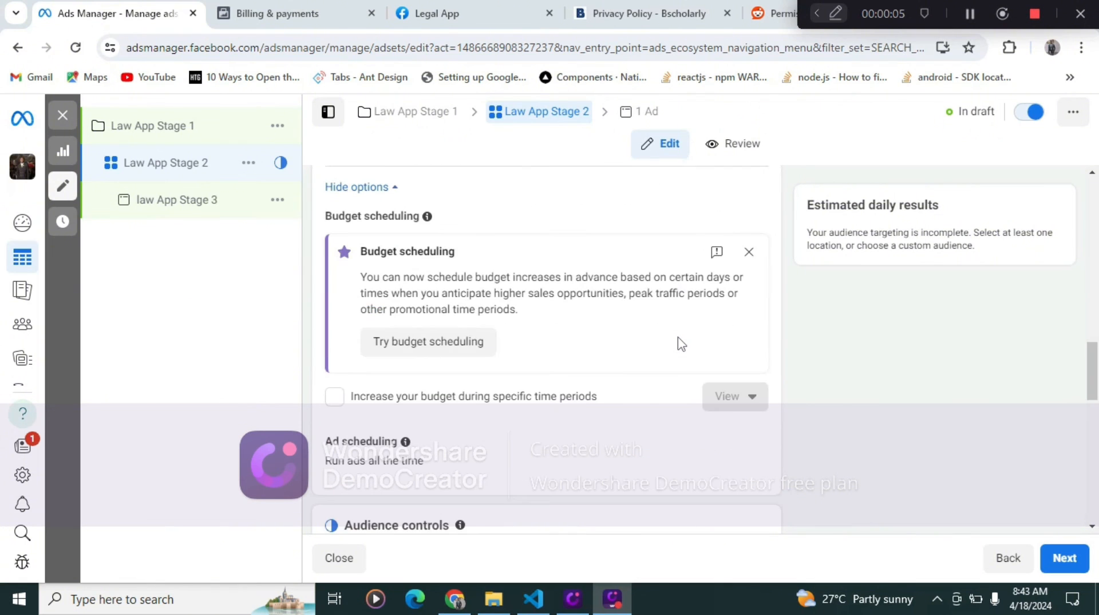
pyautogui.scroll(-4, 623, 373)
pyautogui.scroll(5, 878, 436)
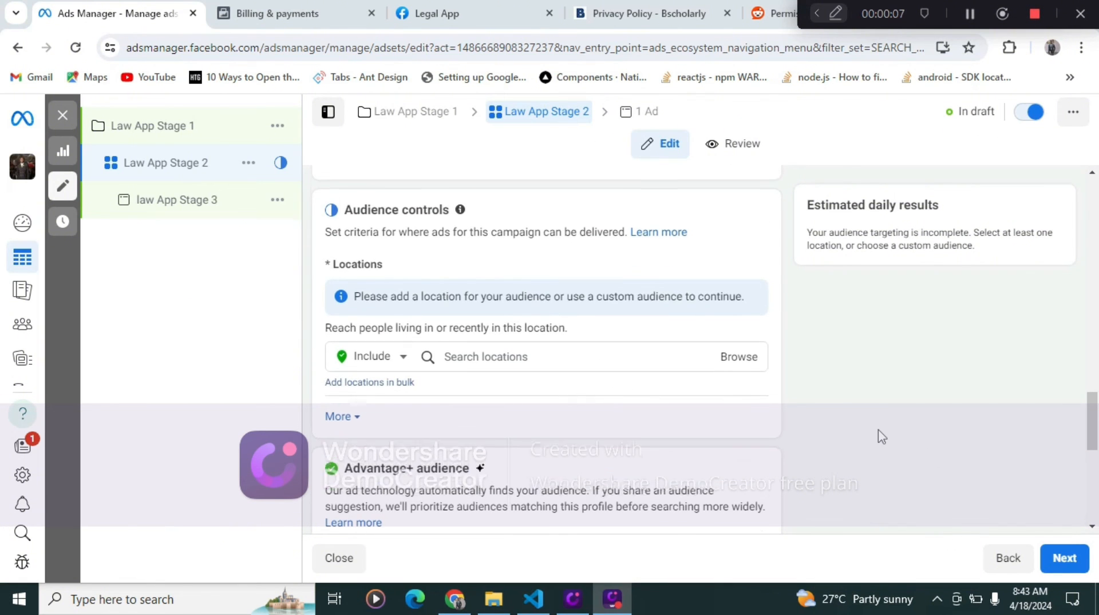
pyautogui.click(1066, 557)
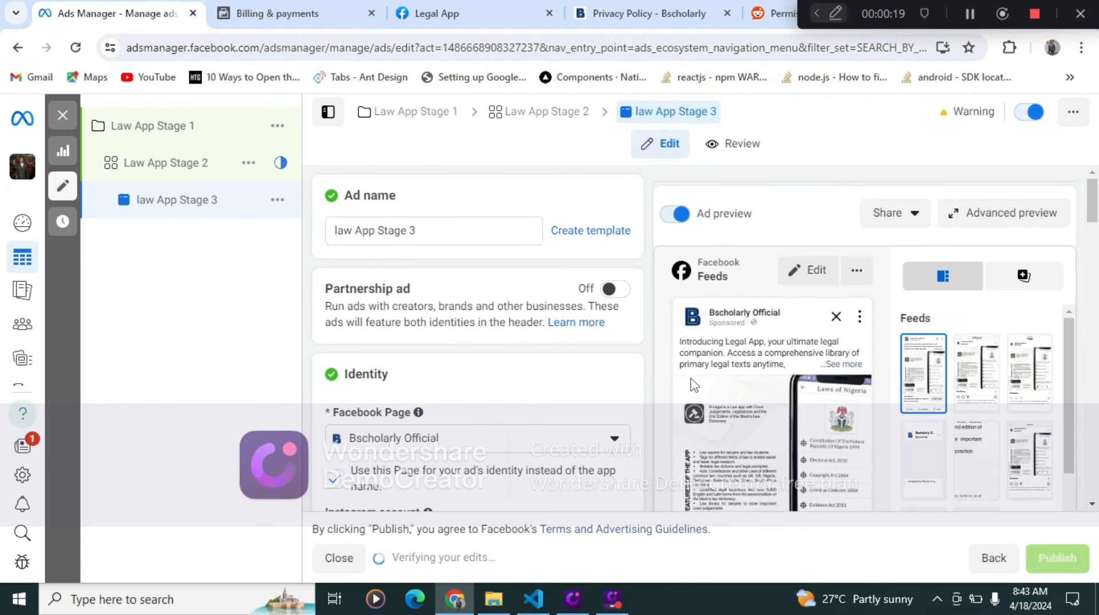
# - Examine the law App Stage 3 ad's identity, app, creative, text and destination settings
pyautogui.scroll(-5, 693, 383)
pyautogui.scroll(5, 693, 383)
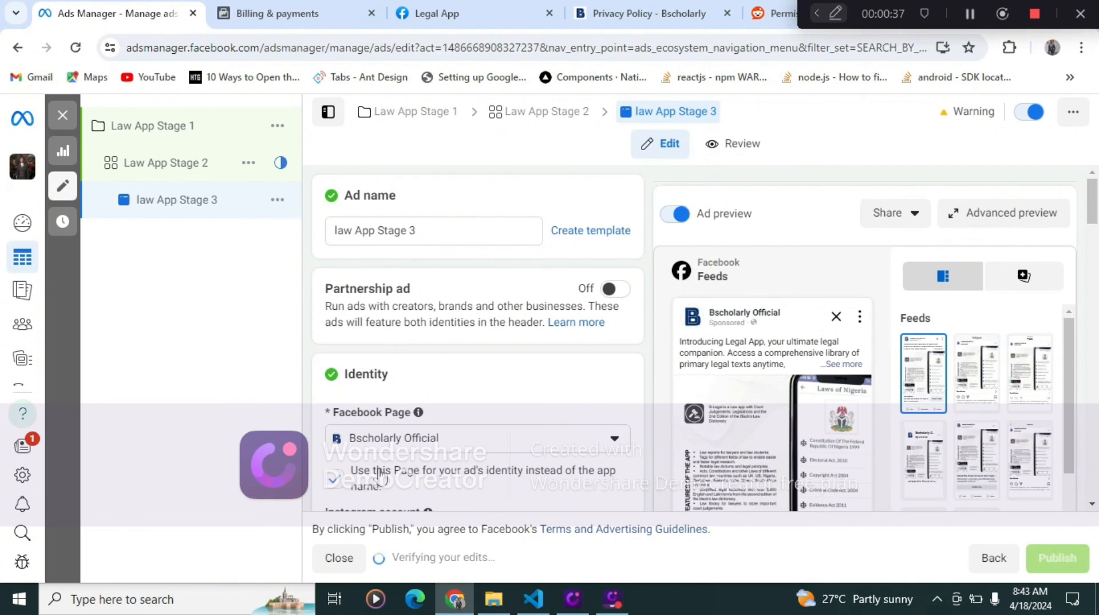
pyautogui.click(439, 425)
pyautogui.moveTo(23, 360)
pyautogui.scroll(-10, 581, 432)
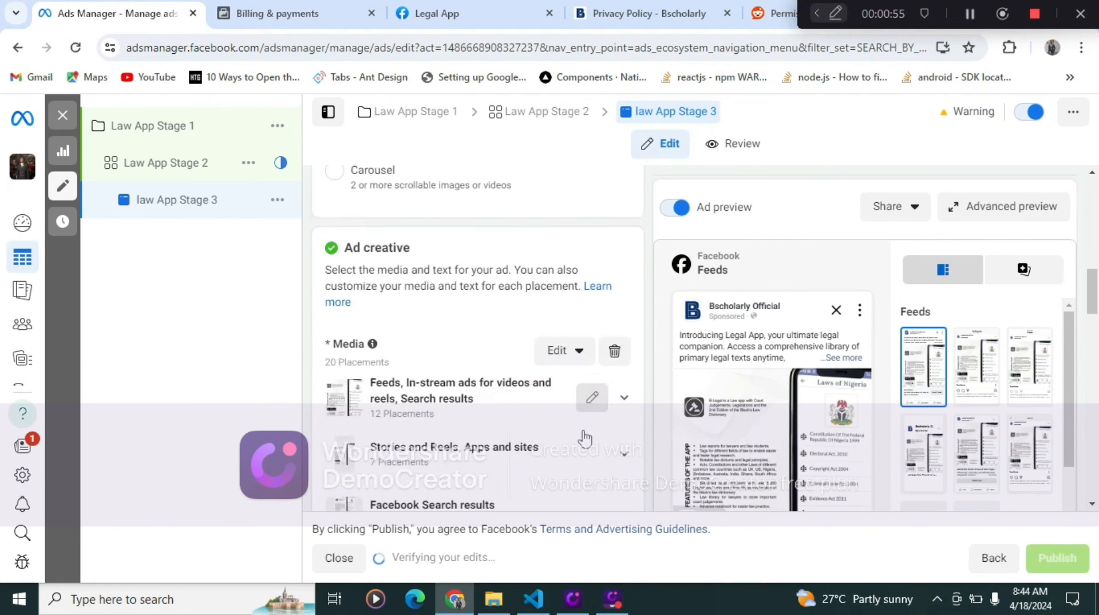
pyautogui.scroll(-5, 584, 437)
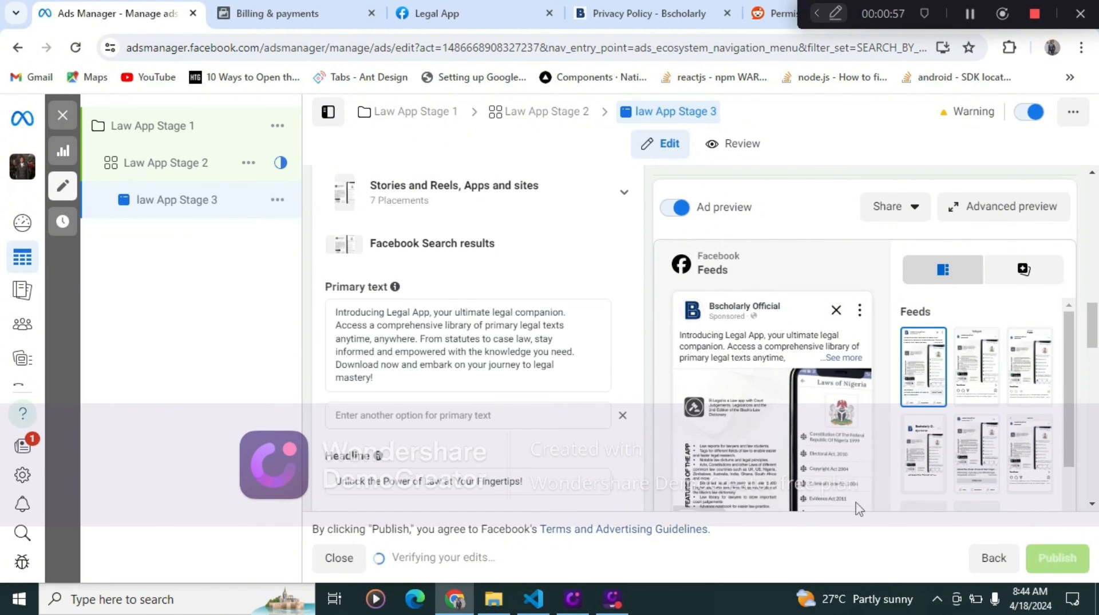
pyautogui.scroll(15, 504, 350)
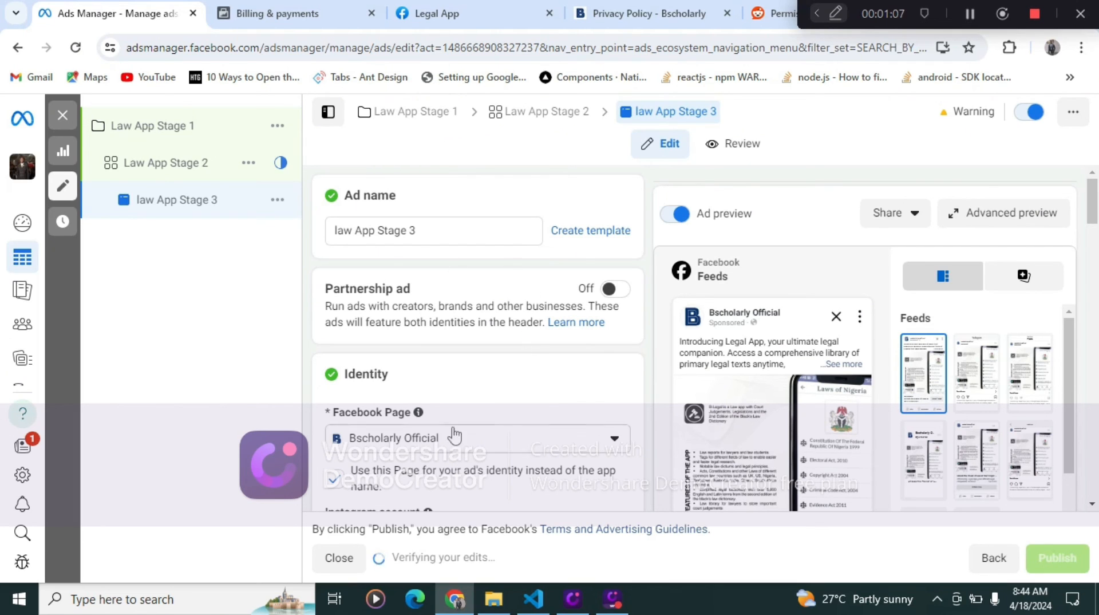
pyautogui.scroll(-5, 438, 412)
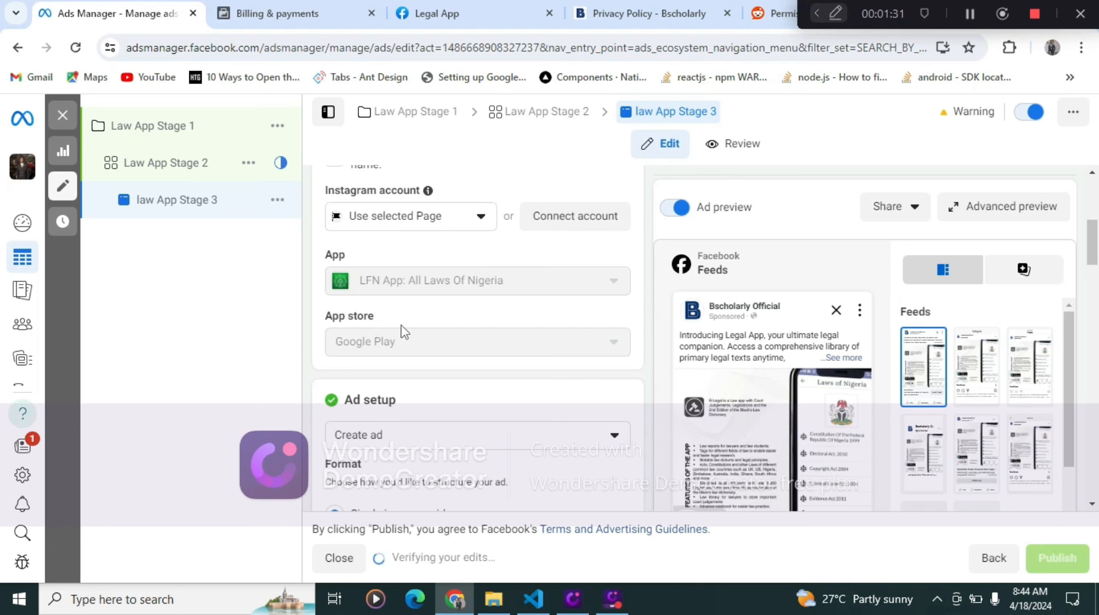
pyautogui.scroll(-5, 449, 298)
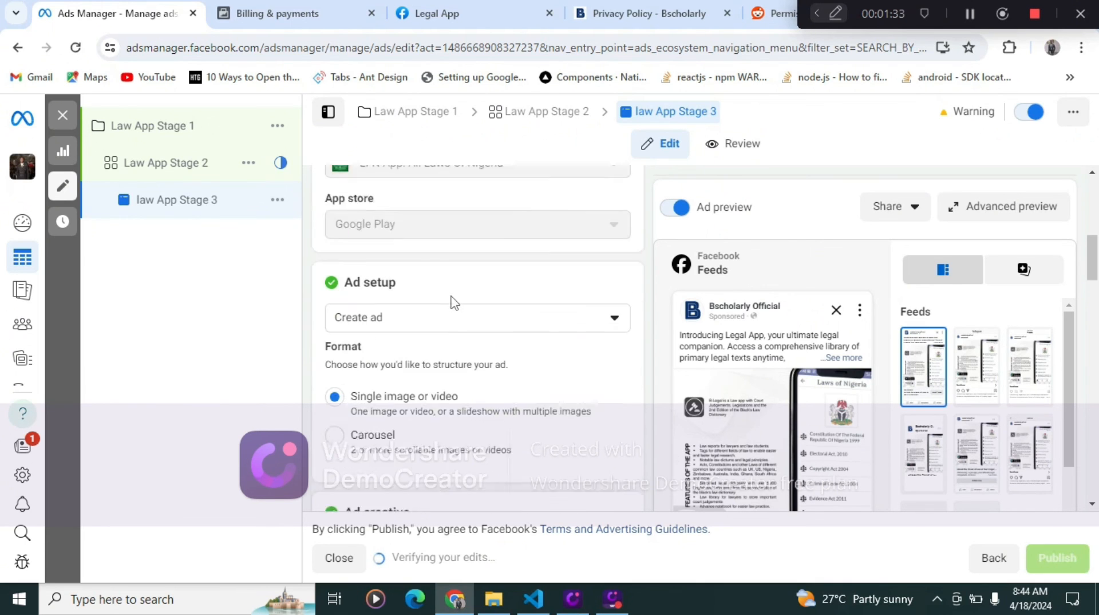
pyautogui.scroll(-10, 446, 298)
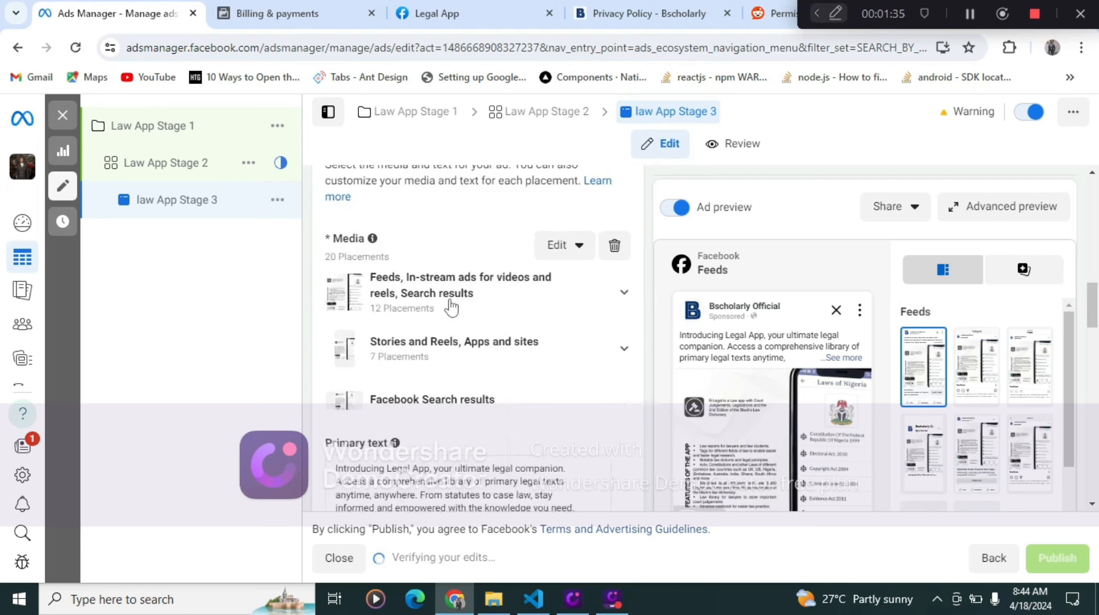
pyautogui.scroll(-6, 490, 314)
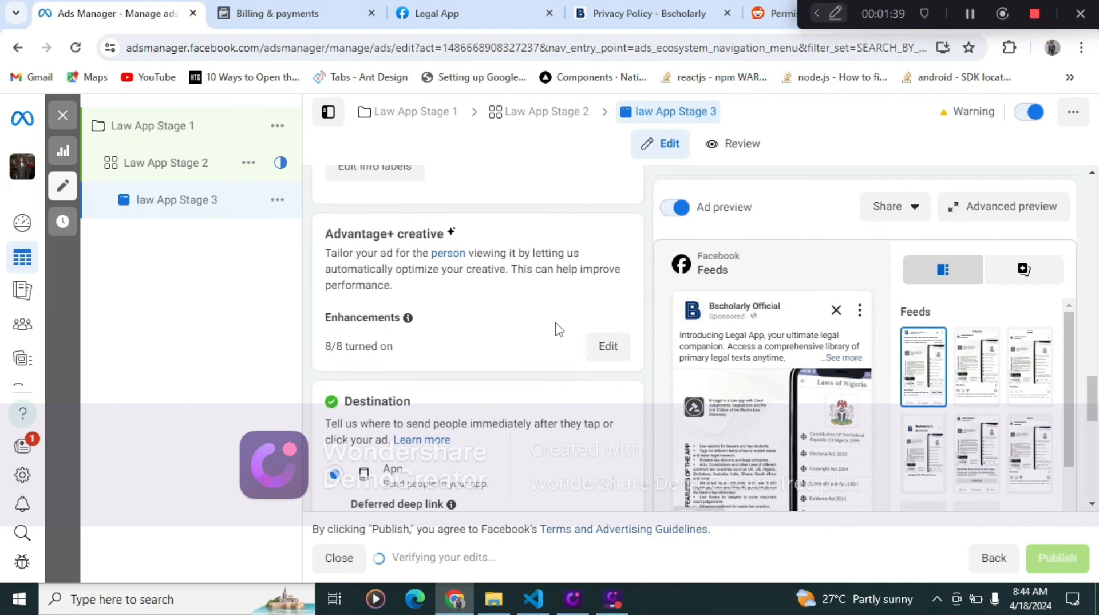
pyautogui.scroll(-1, 560, 346)
pyautogui.scroll(-6, 560, 346)
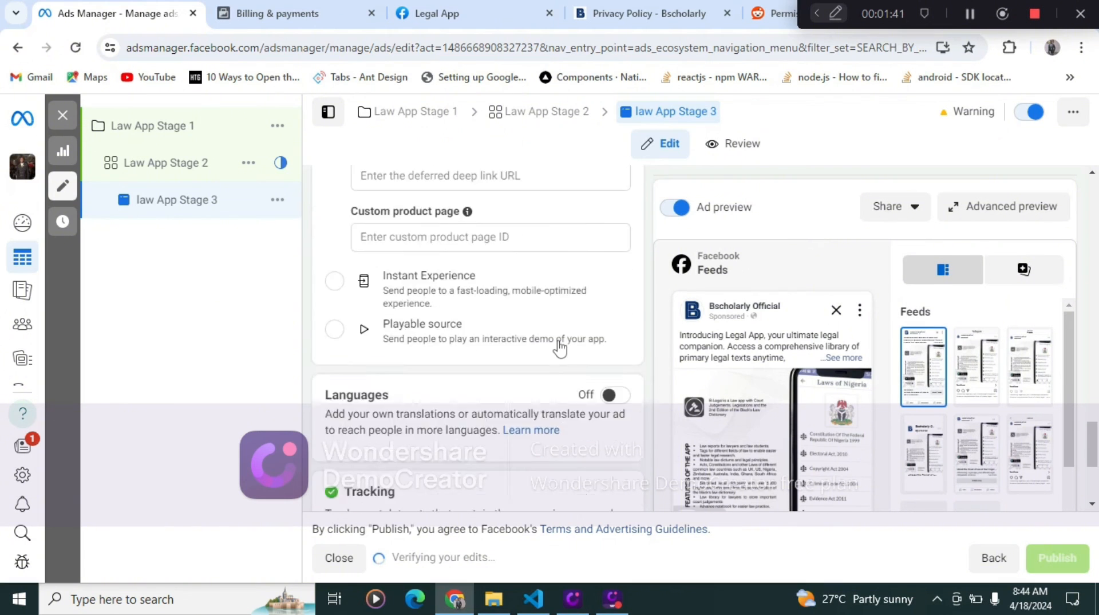
pyautogui.scroll(4, 560, 346)
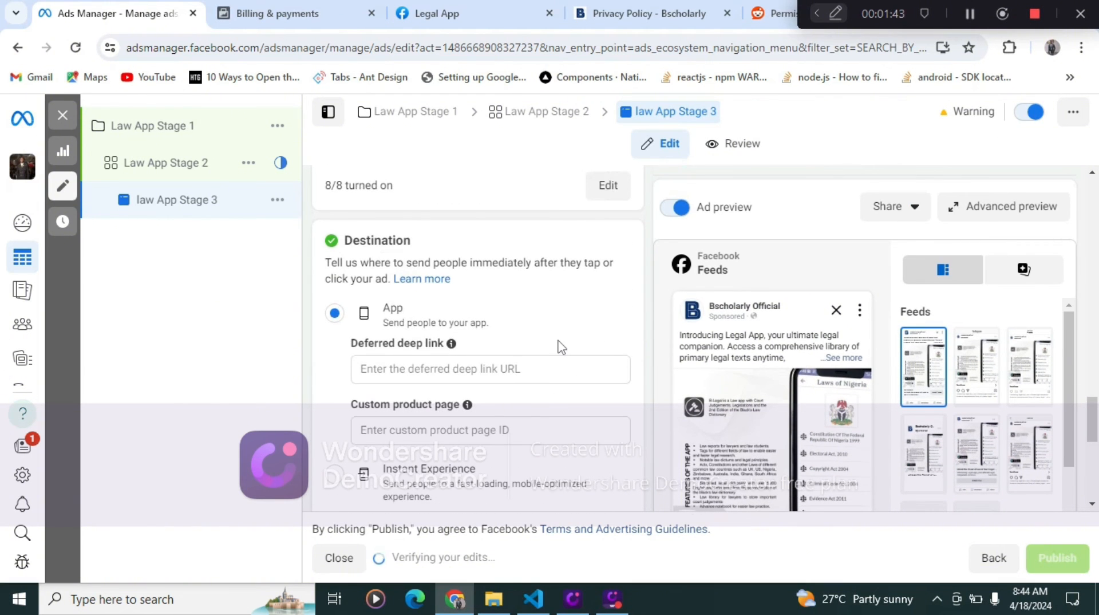
pyautogui.scroll(10, 559, 346)
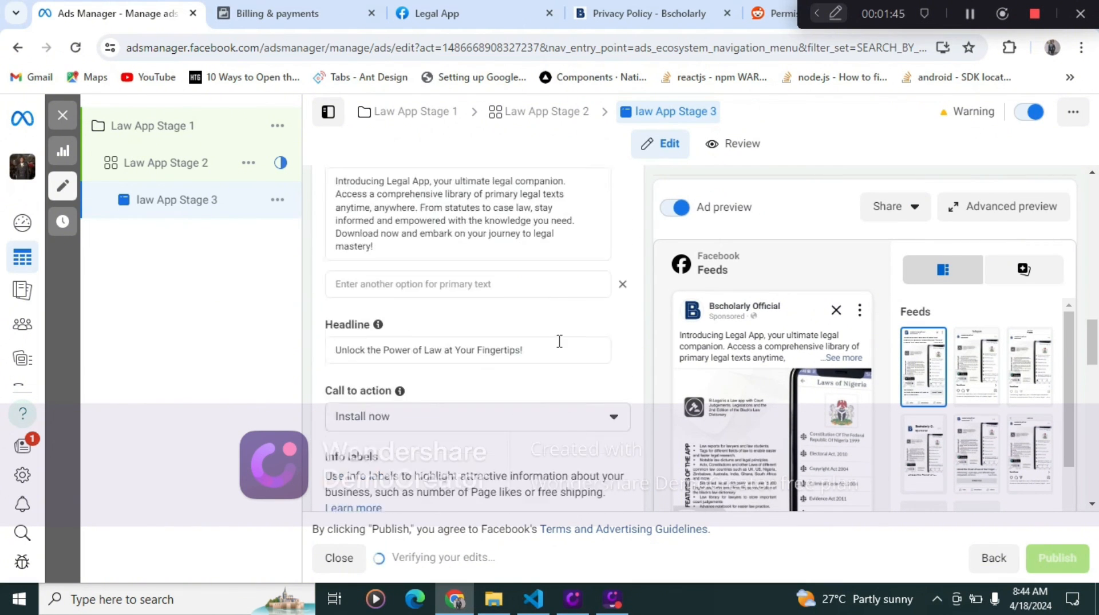
pyautogui.scroll(10, 559, 343)
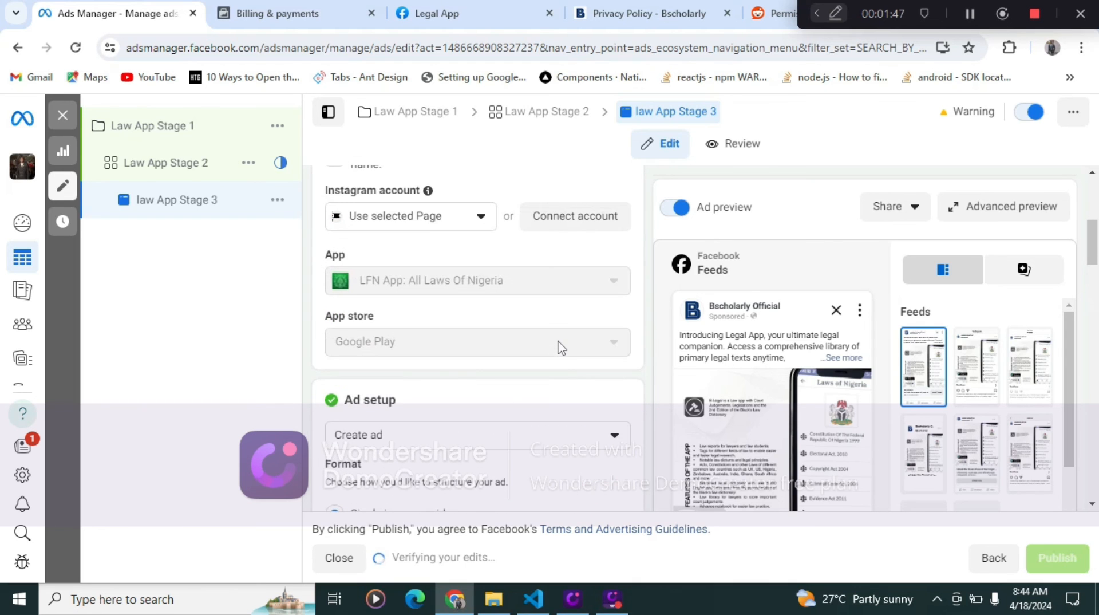